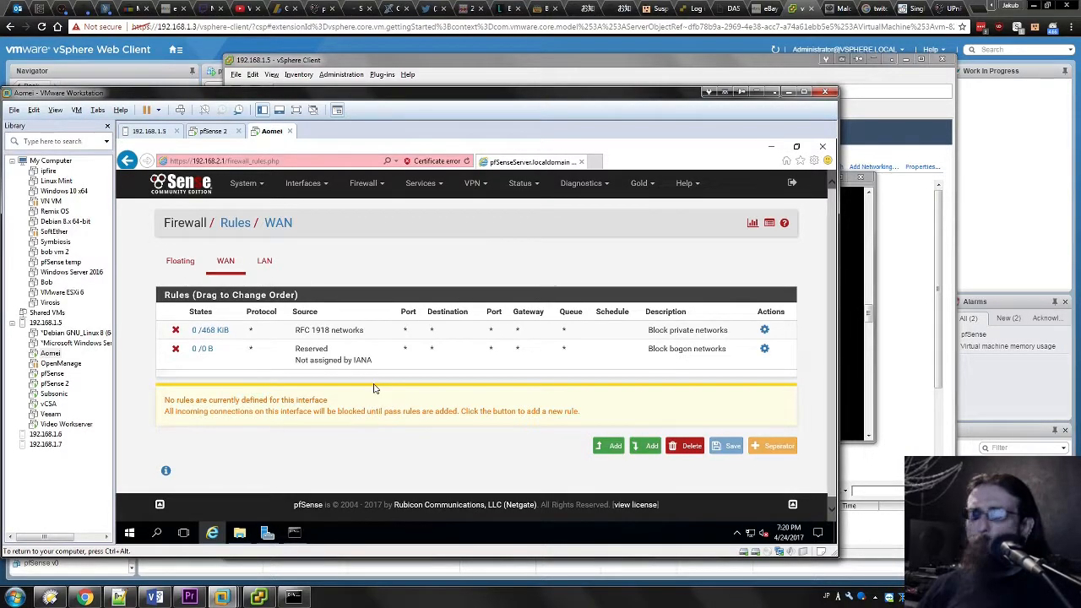
Step: Review the Floating, WAN and LAN firewall rules, dismissing the blocked-content warning
{"action": "left_click", "coordinate": [177, 263]}
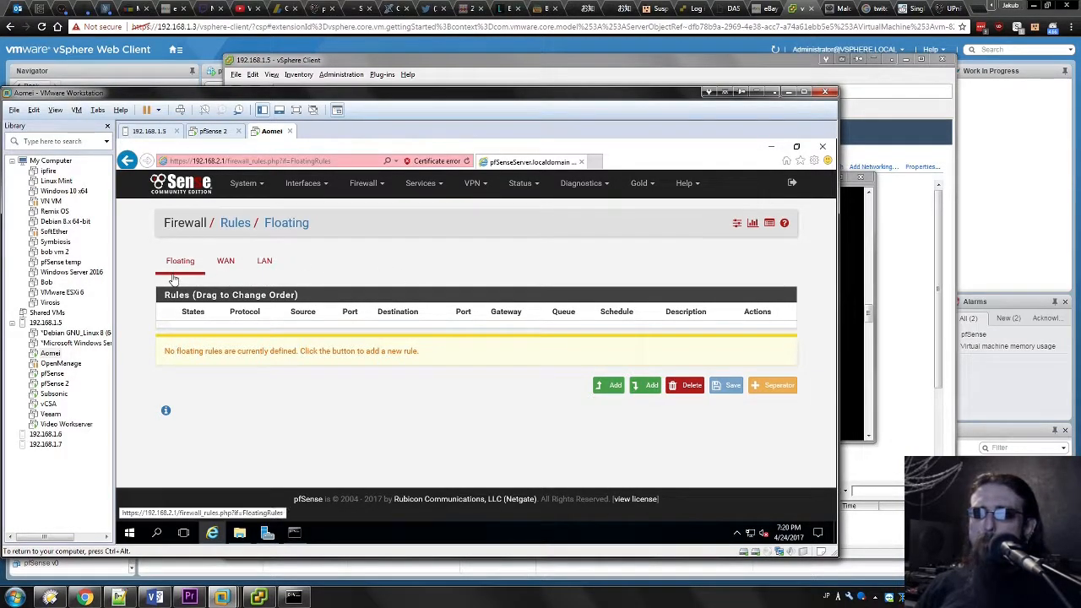
{"action": "left_click", "coordinate": [225, 263]}
{"action": "left_click", "coordinate": [267, 269]}
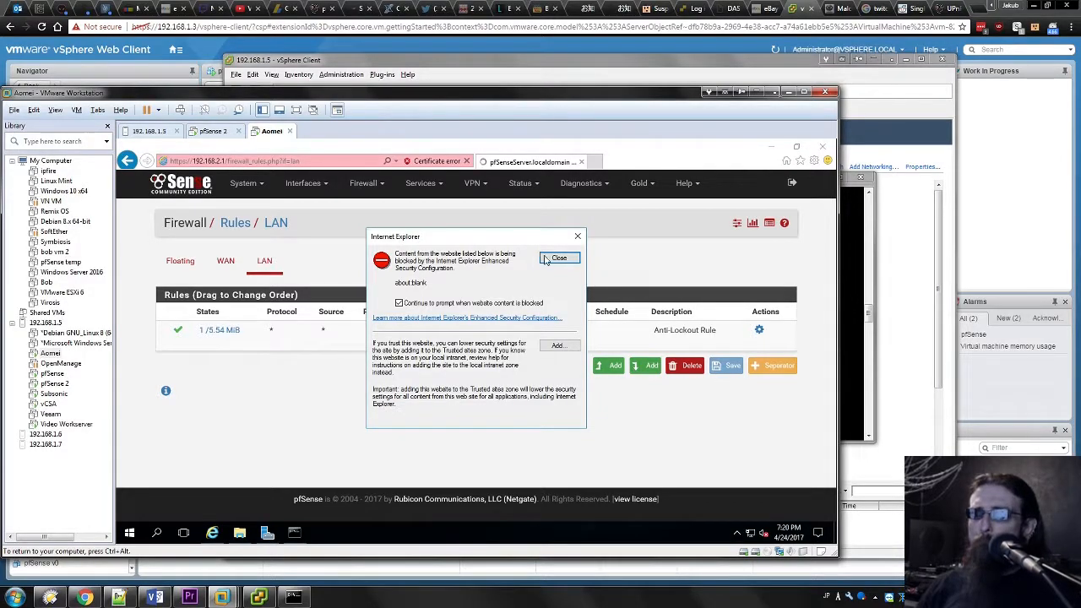
{"action": "left_click", "coordinate": [558, 259]}
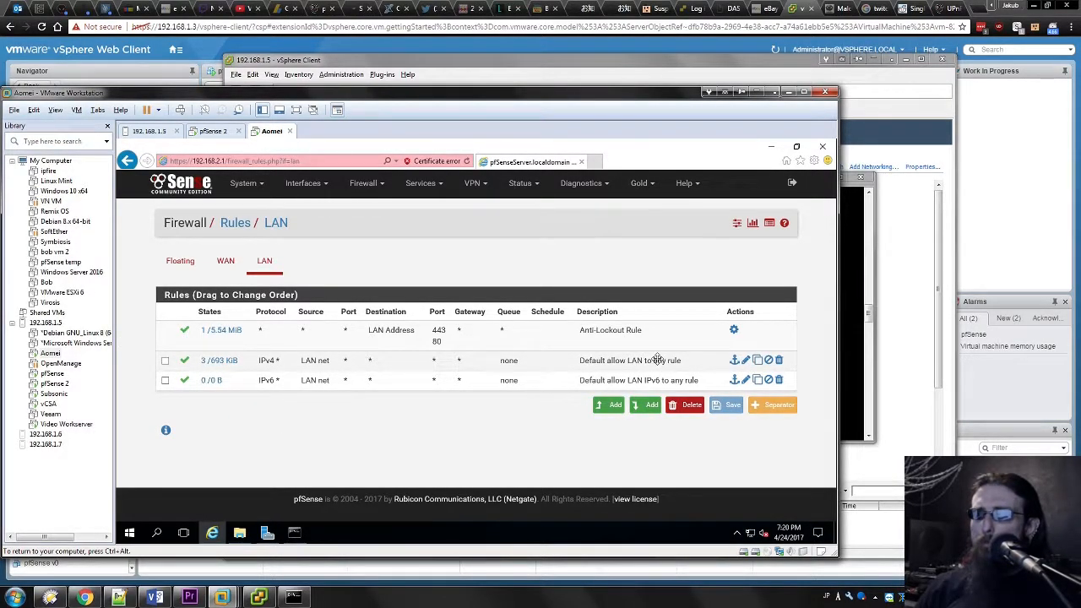
Step: Examine the settings of the default IPv4 LAN-to-any rule, including its destination choices, and return to the LAN rules without saving
{"action": "left_click", "coordinate": [747, 361]}
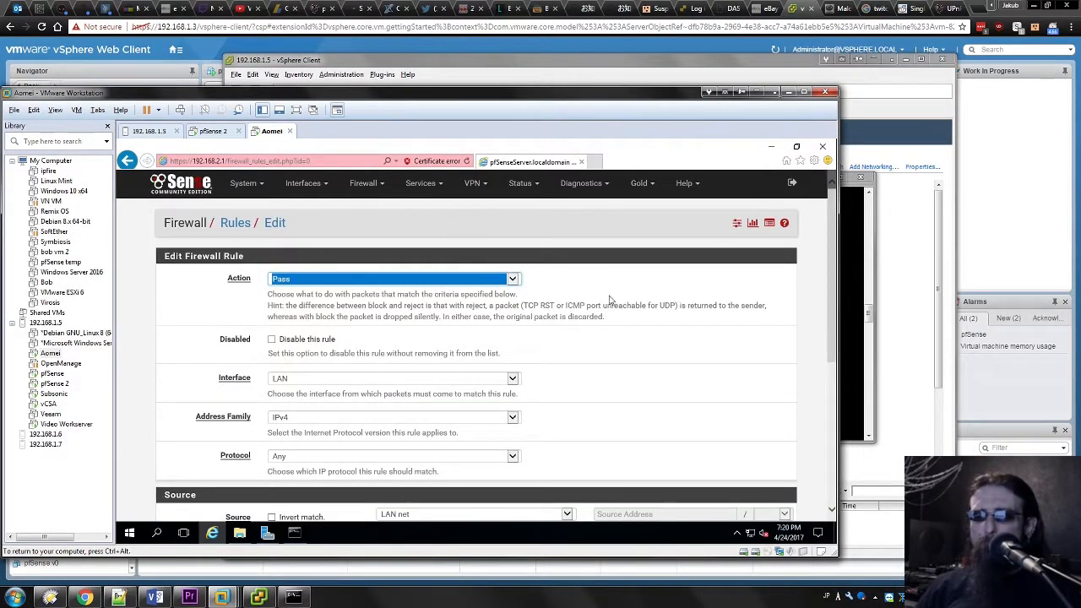
{"action": "scroll", "coordinate": [398, 315], "scroll_direction": "down", "scroll_amount": 3}
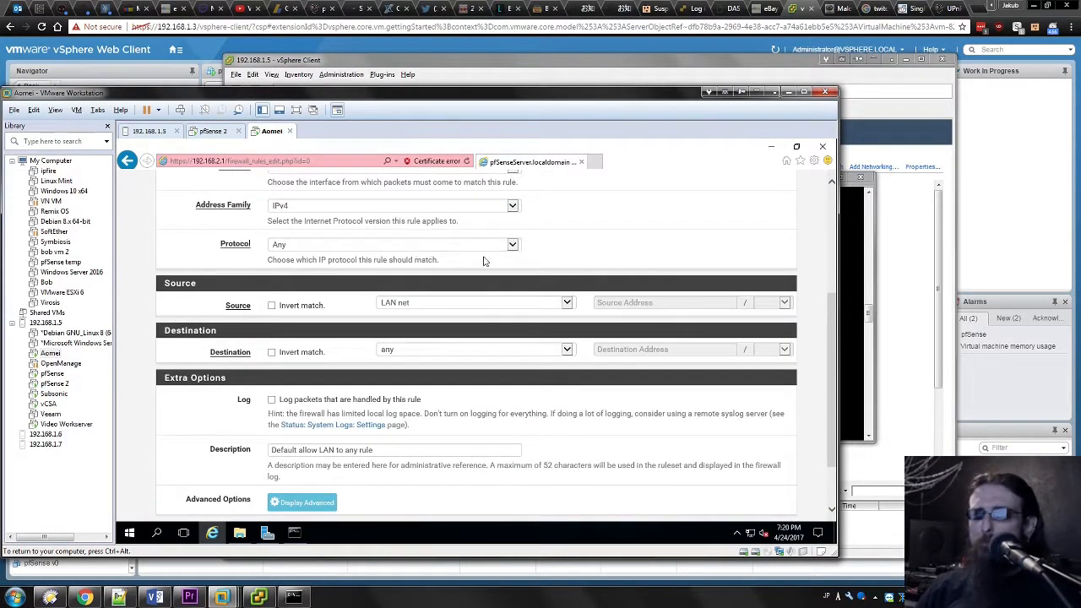
{"action": "scroll", "coordinate": [507, 295], "scroll_direction": "down", "scroll_amount": 1}
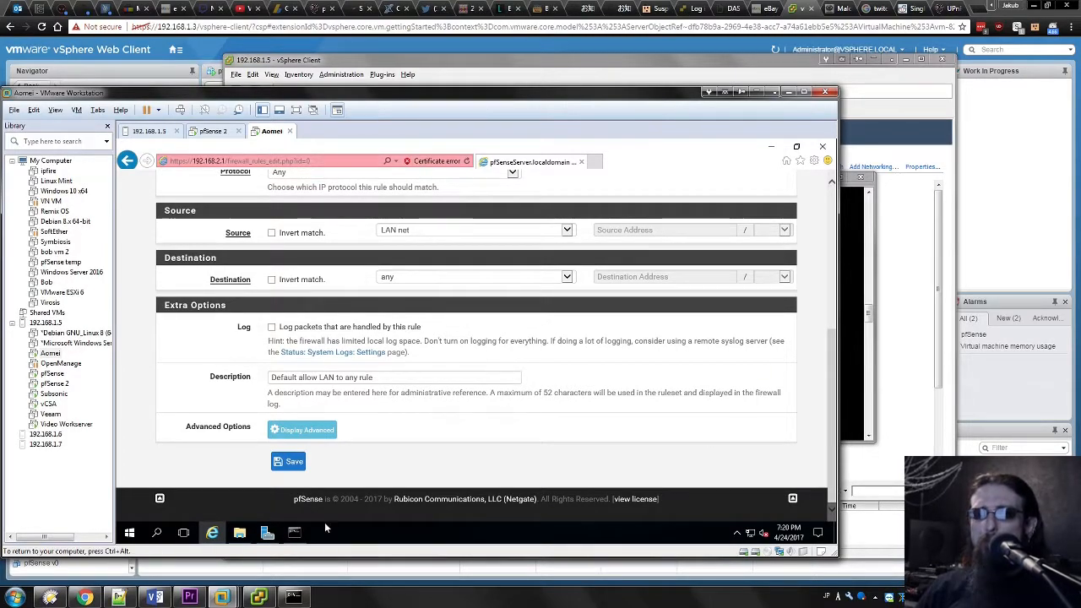
{"action": "left_click", "coordinate": [487, 275]}
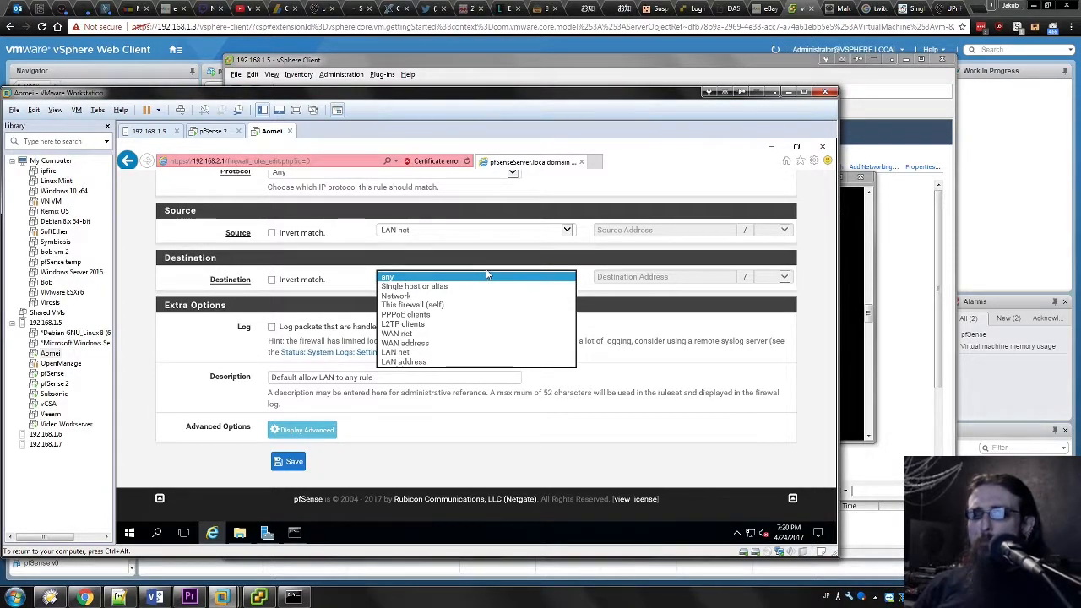
{"action": "left_click", "coordinate": [145, 284]}
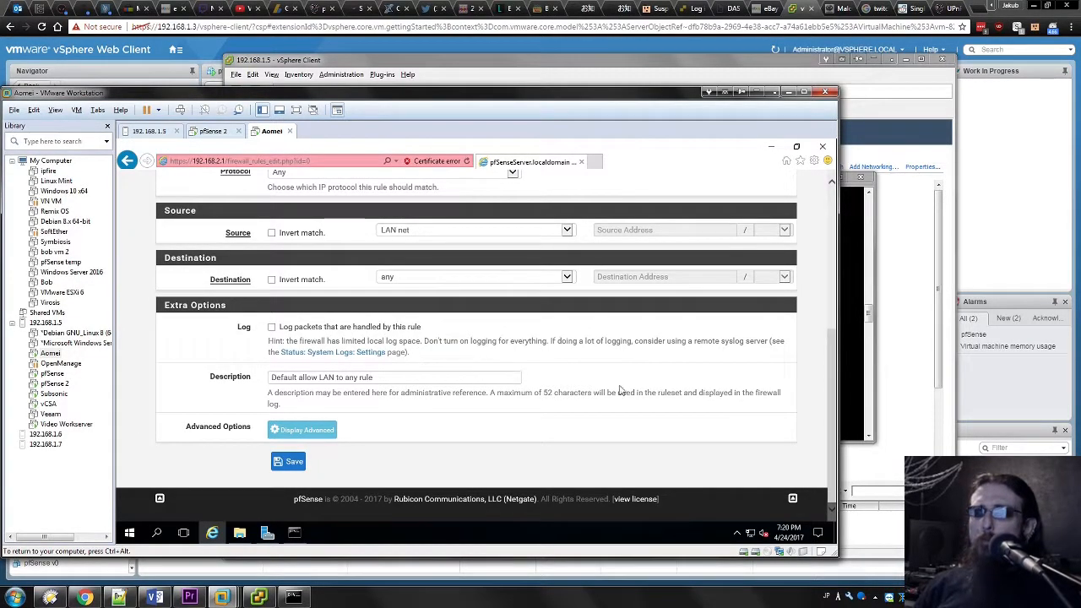
{"action": "scroll", "coordinate": [269, 396], "scroll_direction": "up", "scroll_amount": 4}
{"action": "scroll", "coordinate": [265, 362], "scroll_direction": "down", "scroll_amount": 3}
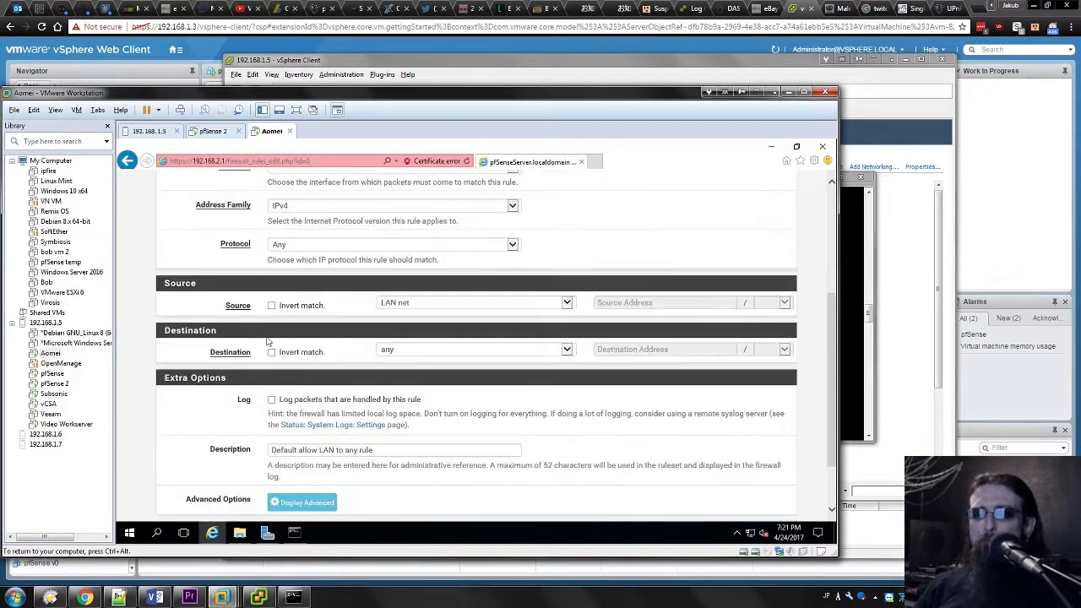
{"action": "left_click_drag", "start_coordinate": [165, 283], "coordinate": [227, 285]}
{"action": "left_click", "coordinate": [224, 286]}
{"action": "scroll", "coordinate": [553, 260], "scroll_direction": "up", "scroll_amount": 3}
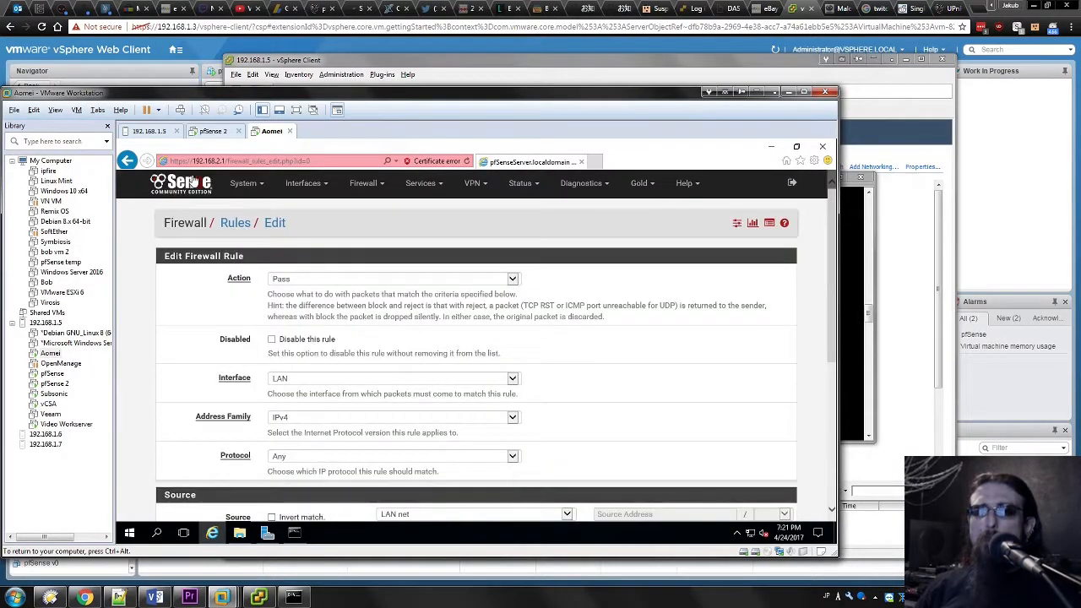
{"action": "left_click", "coordinate": [129, 163]}
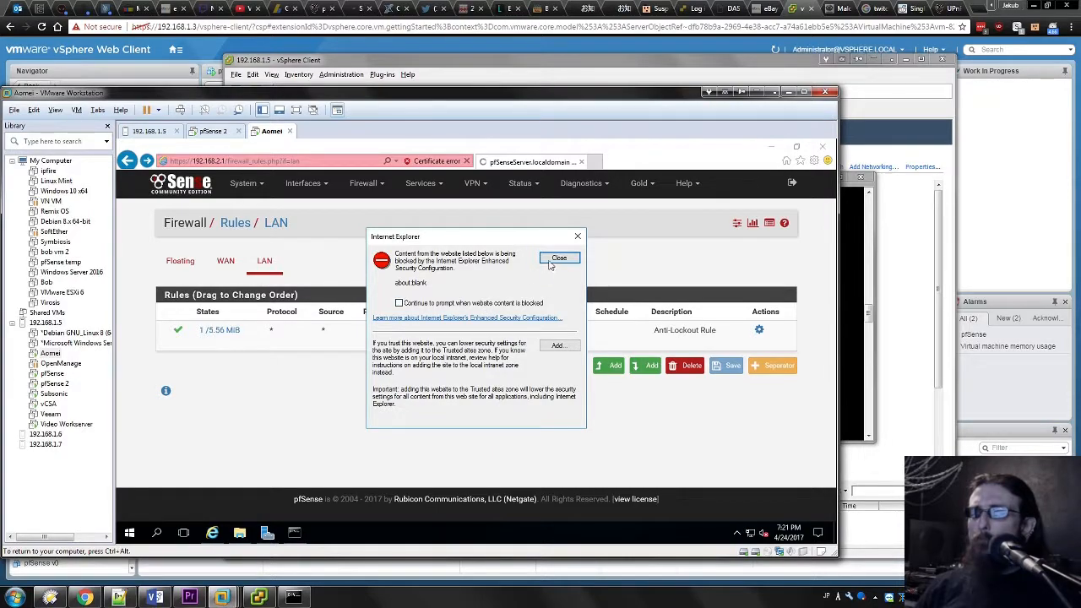
{"action": "left_click", "coordinate": [549, 259]}
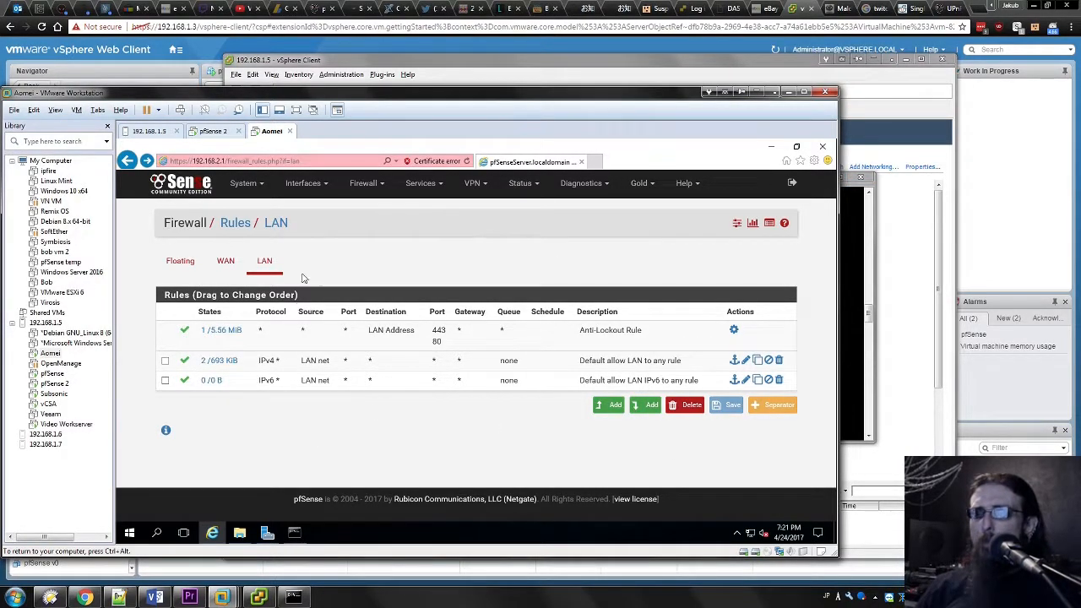
Step: Examine the WAN rules that block private and bogon networks
{"action": "left_click", "coordinate": [226, 262]}
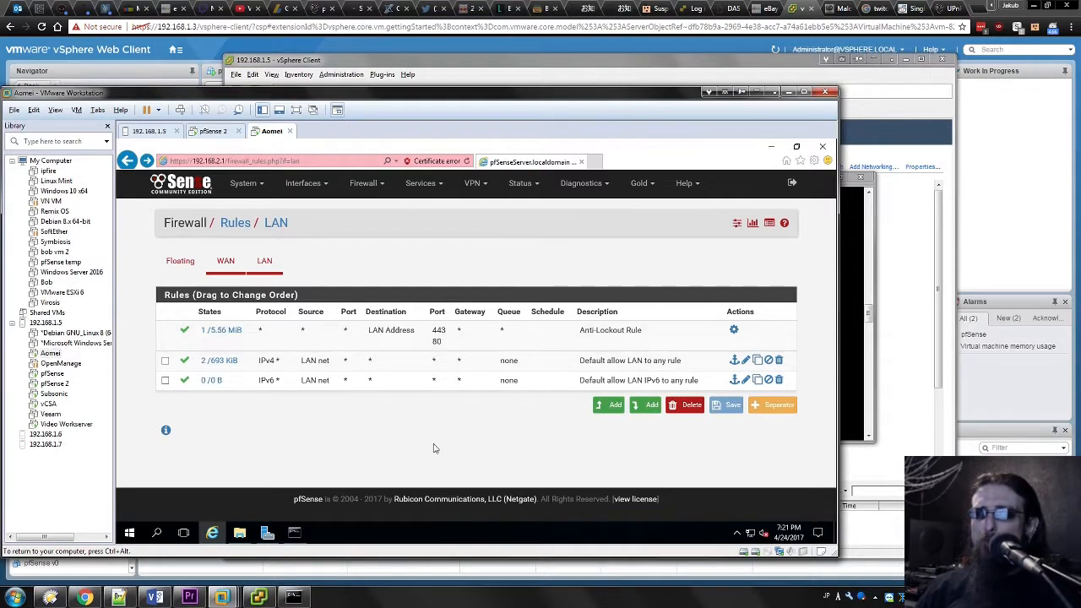
{"action": "left_click", "coordinate": [262, 262]}
{"action": "left_click", "coordinate": [225, 261]}
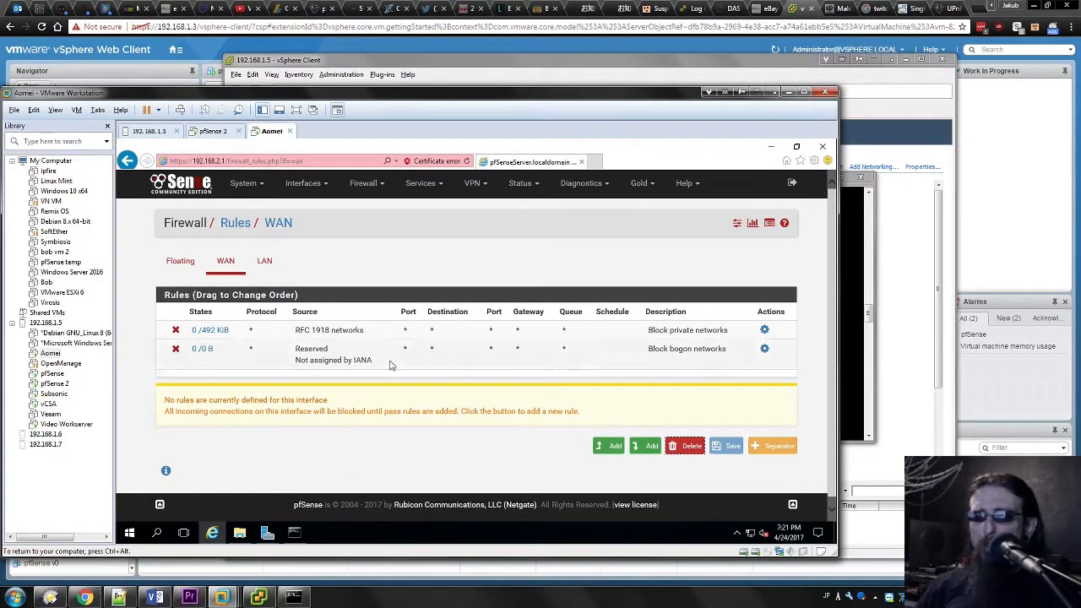
{"action": "left_click_drag", "start_coordinate": [145, 295], "coordinate": [767, 373]}
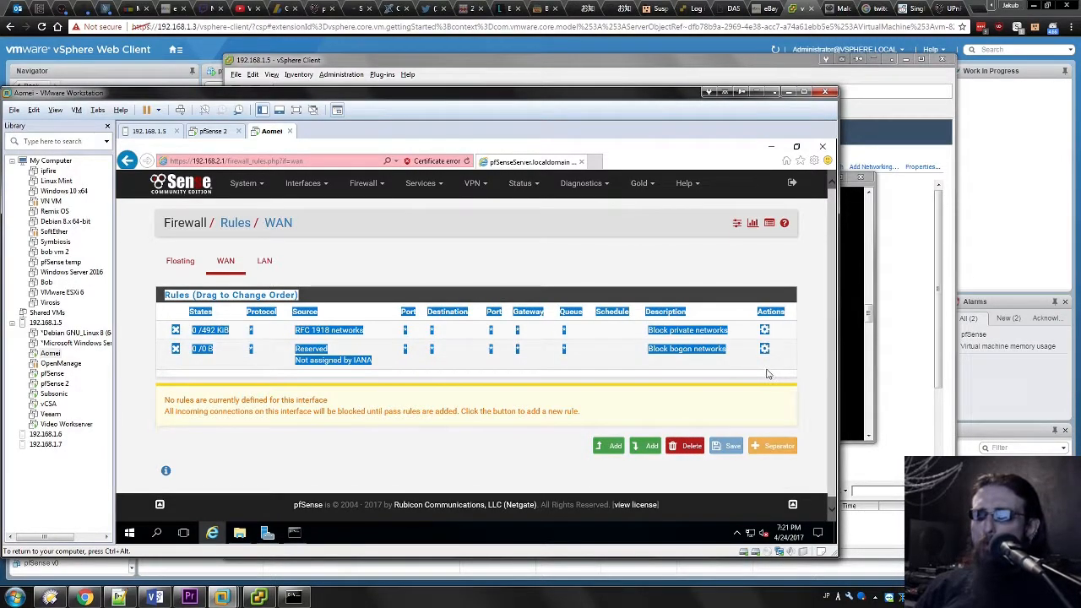
{"action": "left_click", "coordinate": [817, 340]}
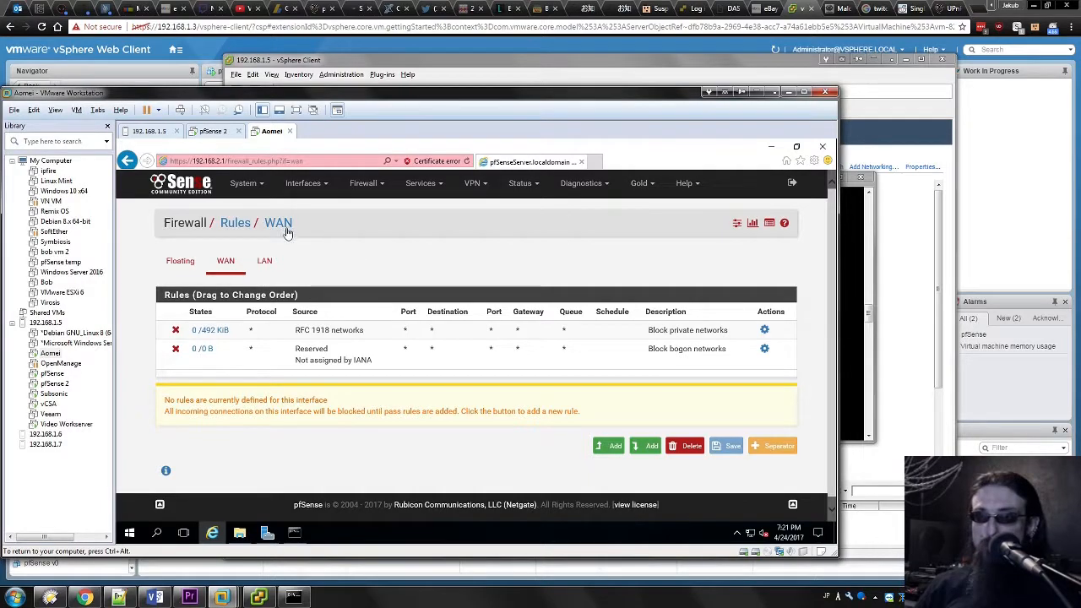
Step: Duplicate the default IPv4 LAN-to-any rule and set the copy's destination to LAN net
{"action": "left_click", "coordinate": [265, 264]}
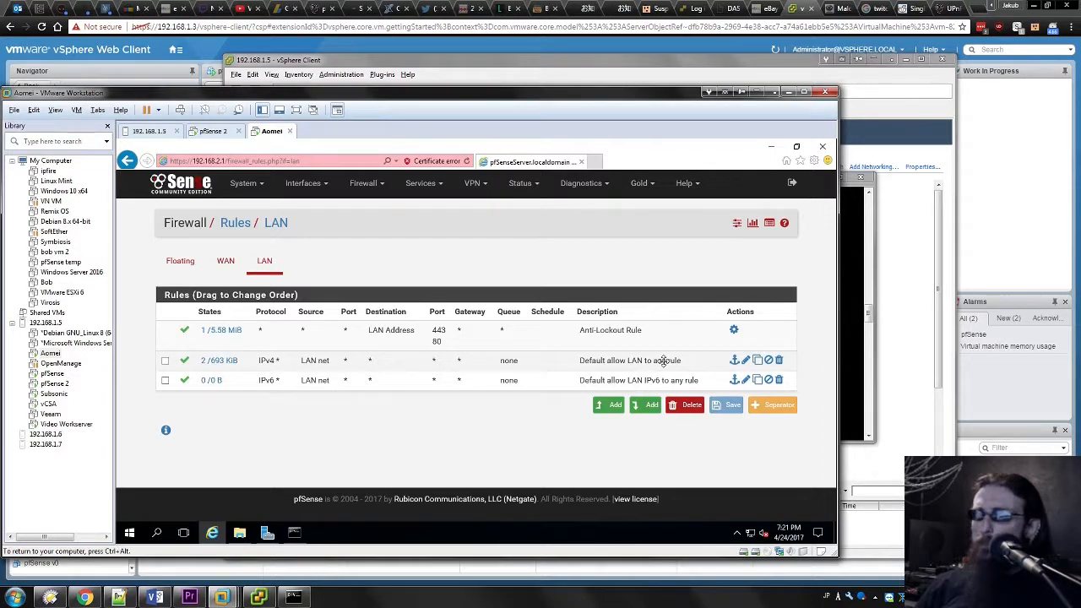
{"action": "left_click", "coordinate": [745, 360]}
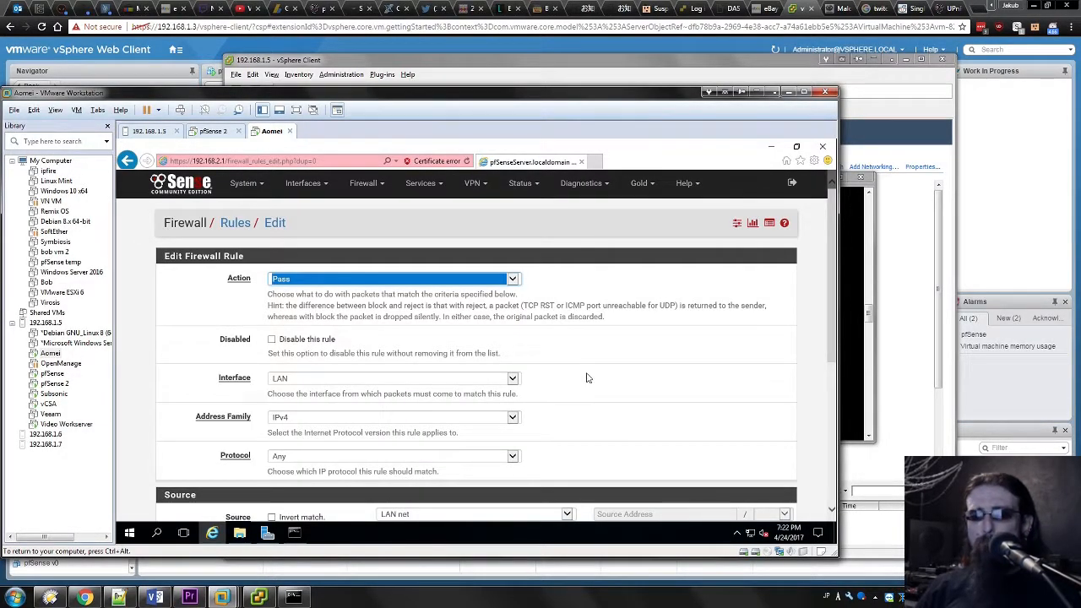
{"action": "scroll", "coordinate": [615, 361], "scroll_direction": "down", "scroll_amount": 3}
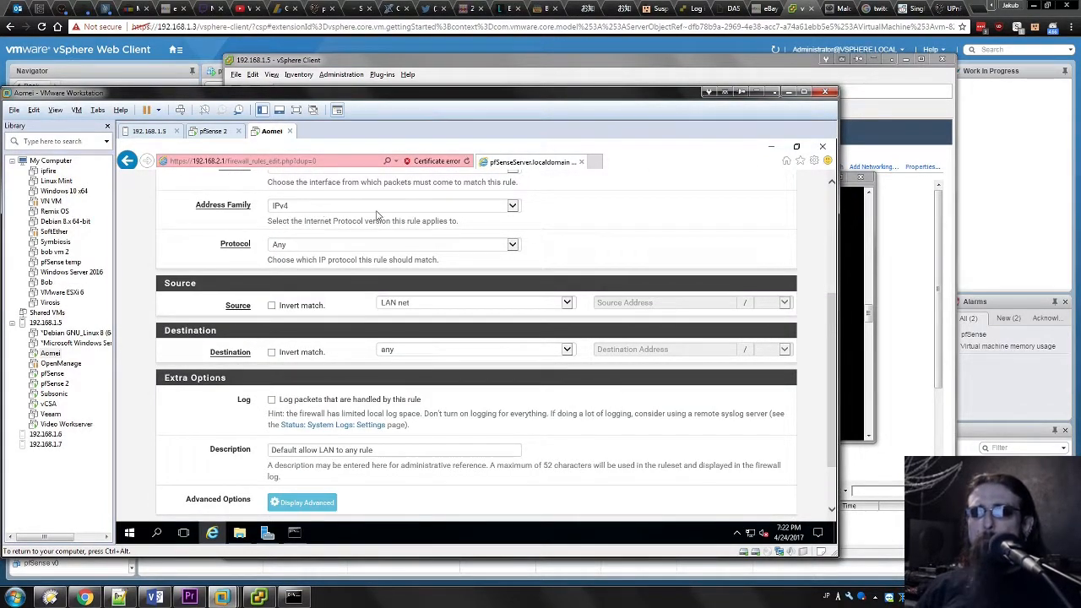
{"action": "scroll", "coordinate": [287, 273], "scroll_direction": "down", "scroll_amount": 2}
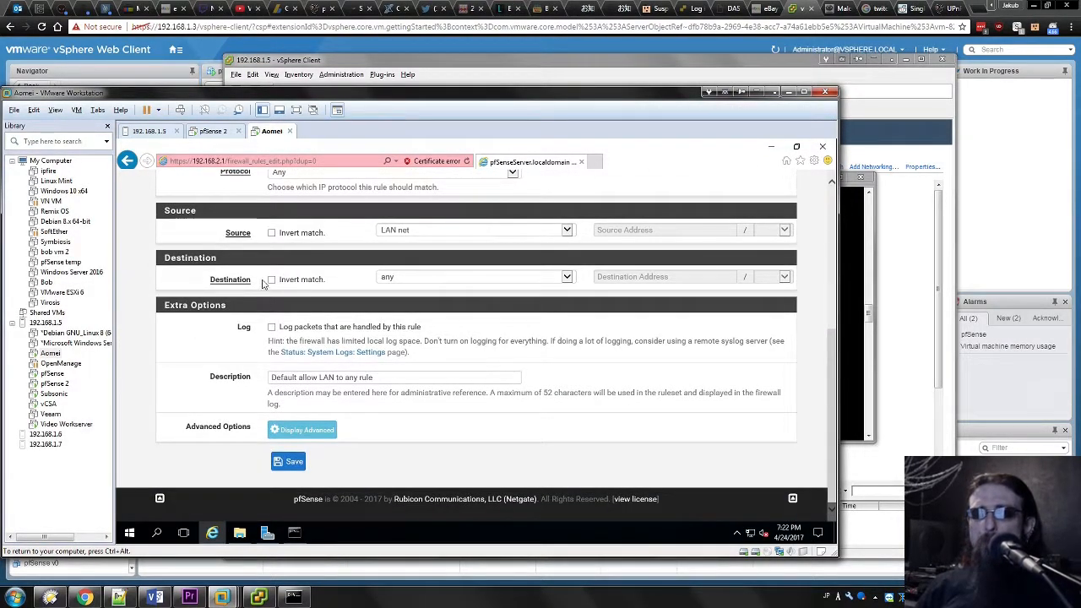
{"action": "left_click", "coordinate": [414, 281]}
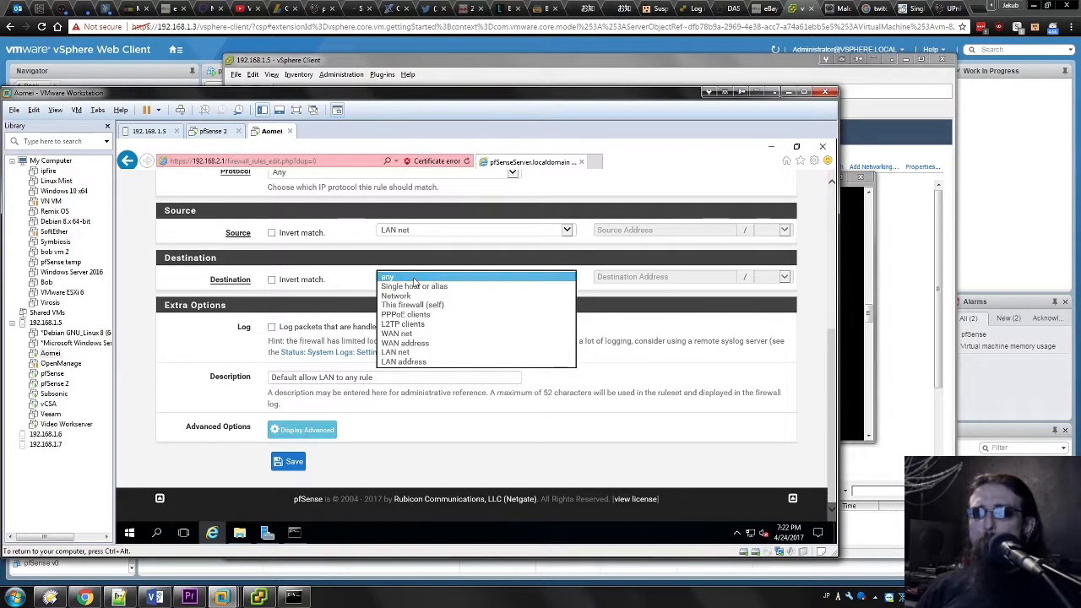
{"action": "left_click", "coordinate": [415, 279]}
{"action": "left_click", "coordinate": [416, 283]}
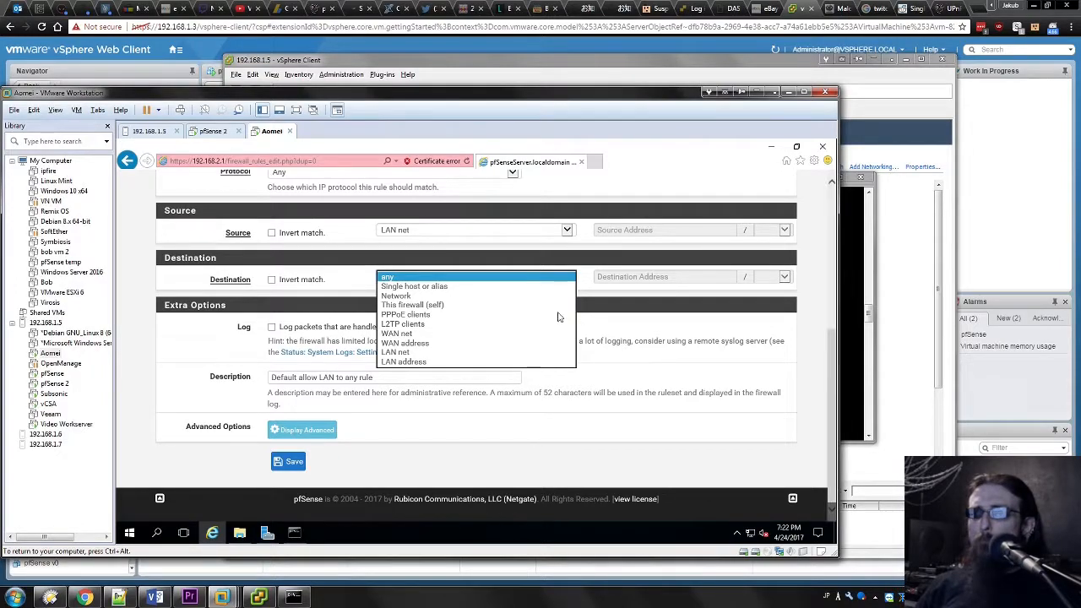
{"action": "left_click", "coordinate": [434, 353]}
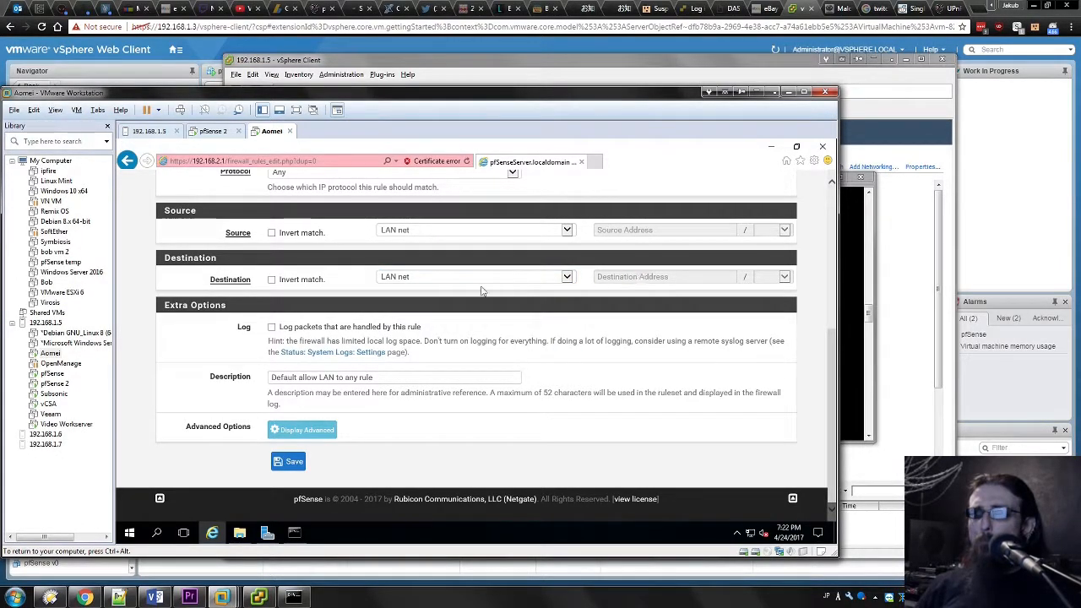
Step: Change the copied rule's destination type to LAN address and finally to Network
{"action": "left_click", "coordinate": [414, 277]}
{"action": "left_click", "coordinate": [412, 288]}
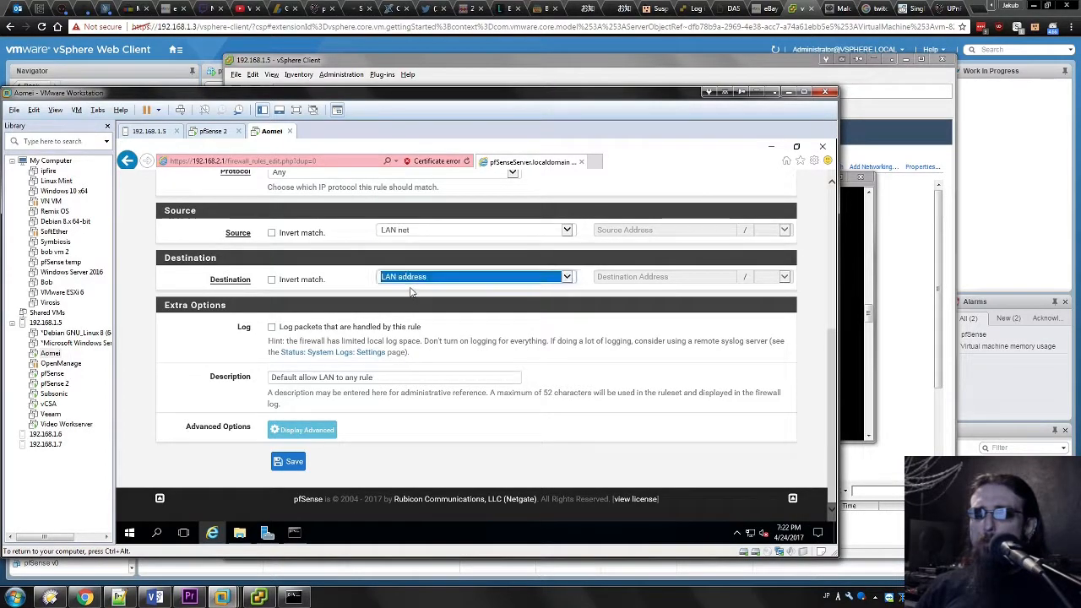
{"action": "left_click", "coordinate": [424, 279]}
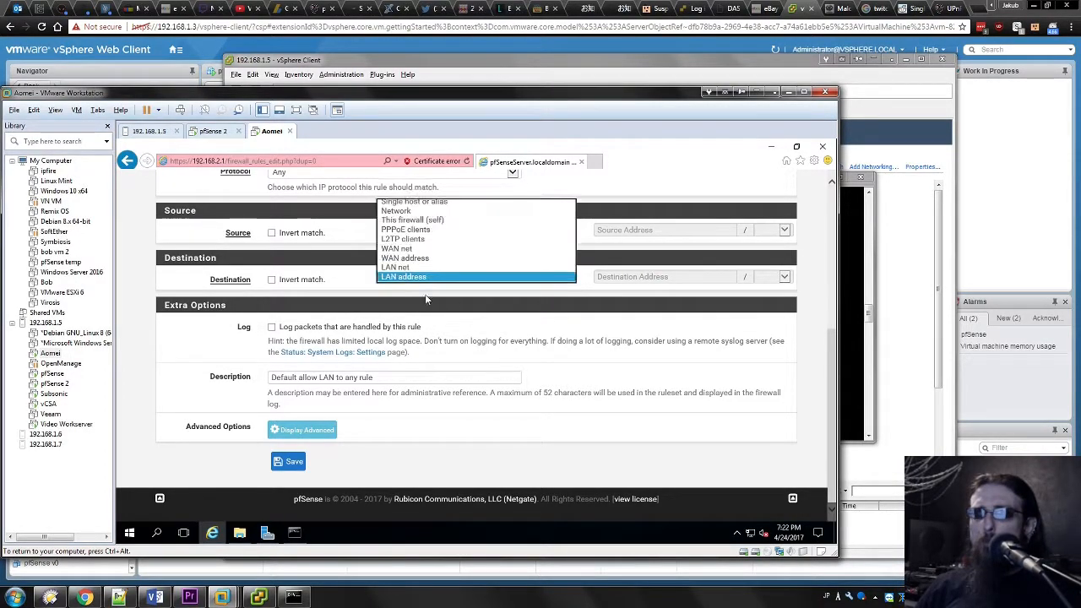
{"action": "left_click", "coordinate": [397, 211]}
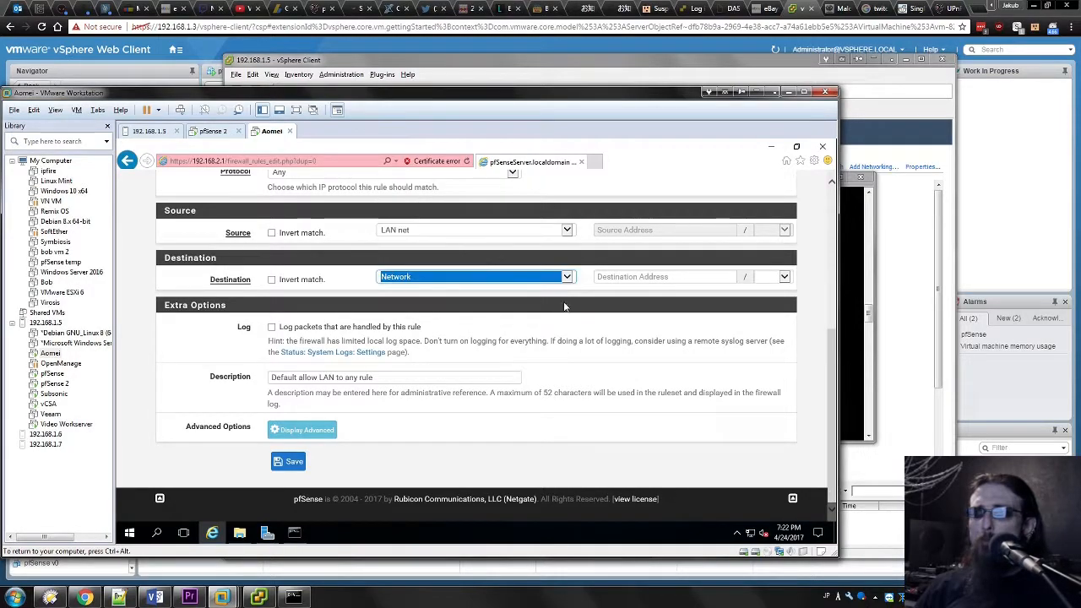
Step: Enter 192.168.2.1 with mask 24 as the copied rule's destination network, and return to the LAN rules without saving
{"action": "left_click", "coordinate": [656, 277]}
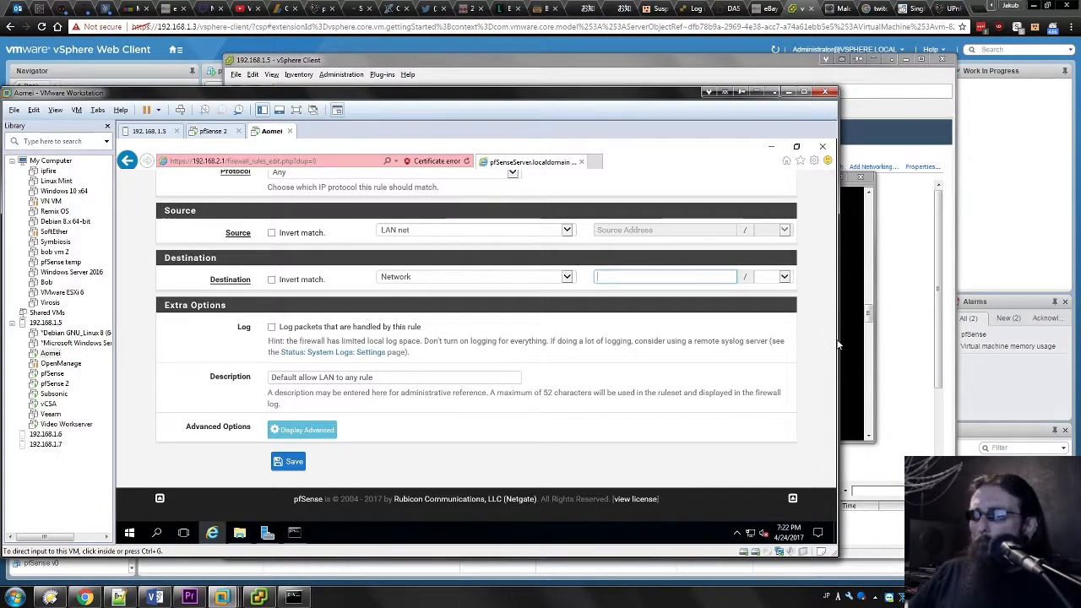
{"action": "type", "text": "192"}
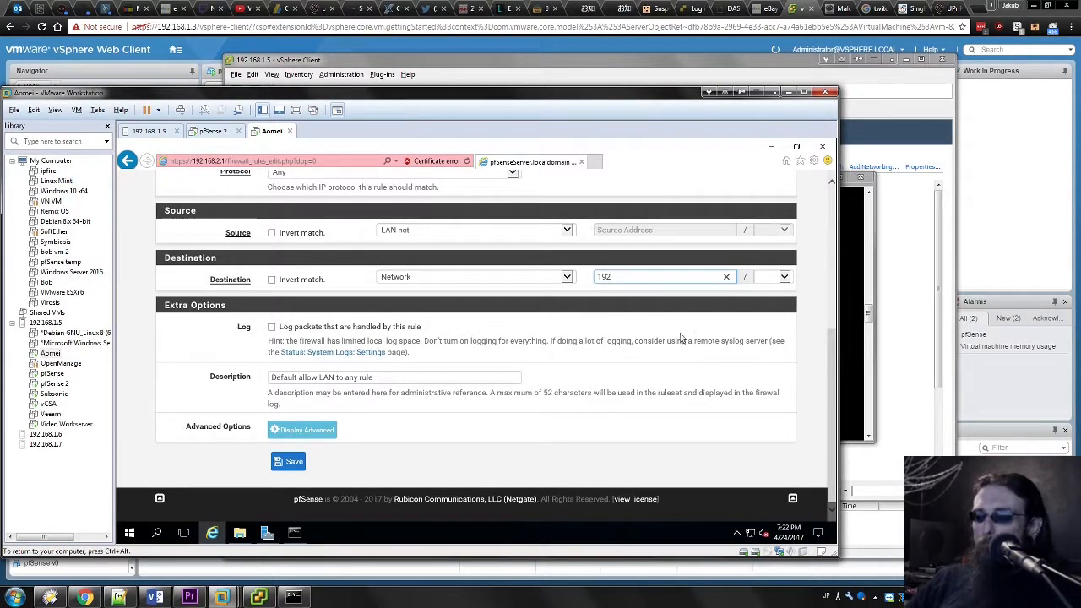
{"action": "type", "text": "168.2.1"}
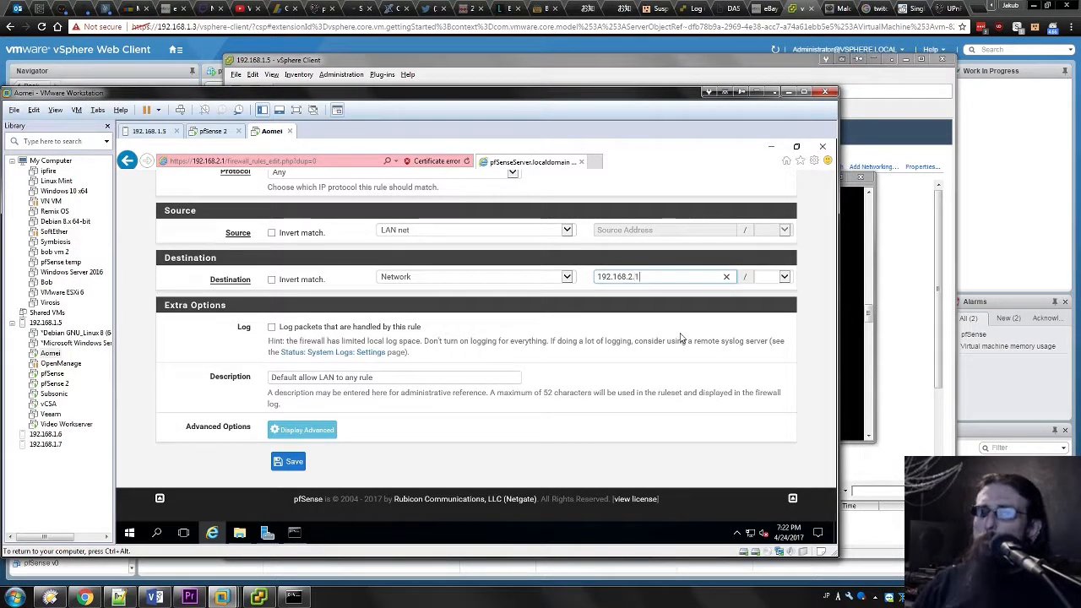
{"action": "left_click", "coordinate": [776, 277]}
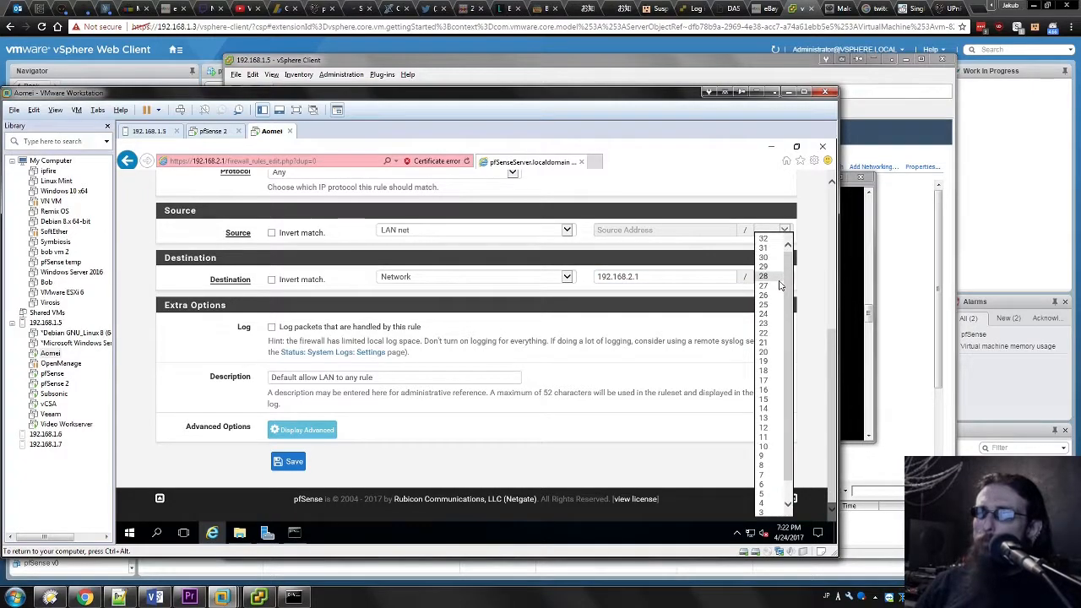
{"action": "left_click", "coordinate": [767, 314]}
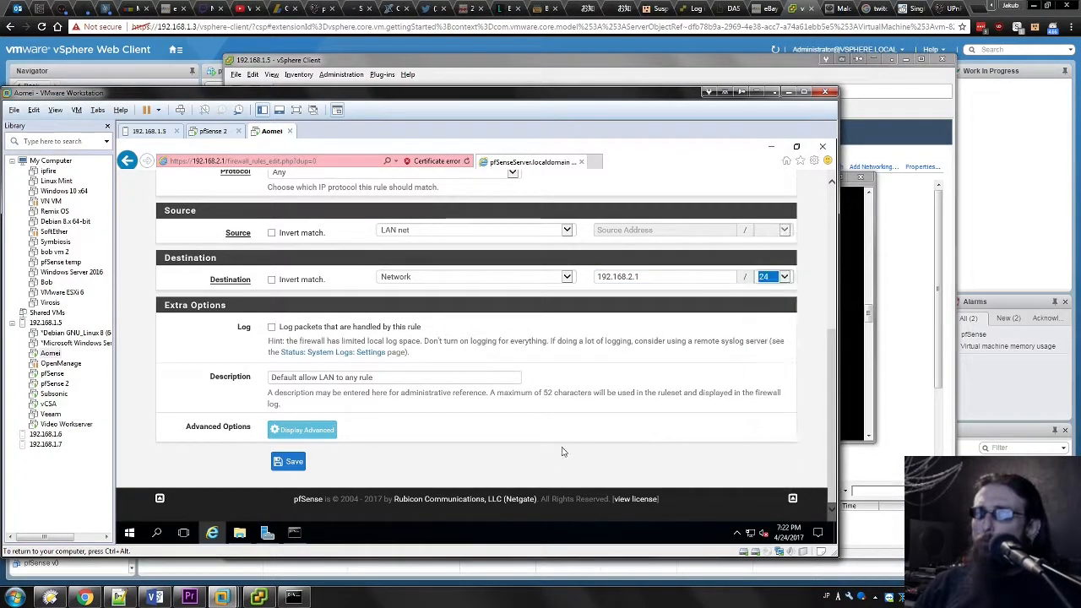
{"action": "left_click", "coordinate": [657, 320]}
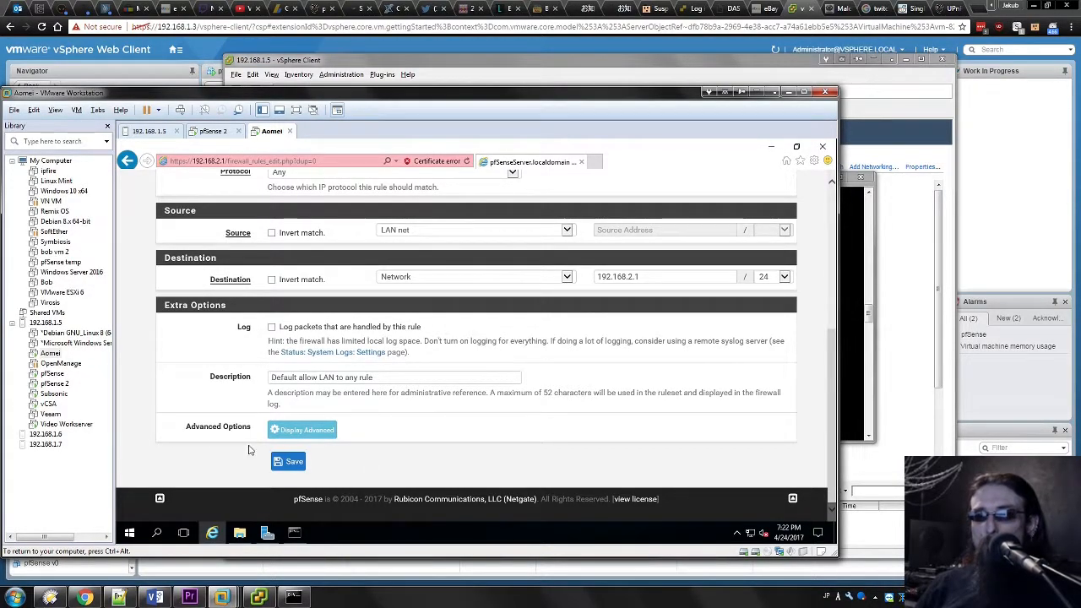
{"action": "left_click", "coordinate": [372, 377]}
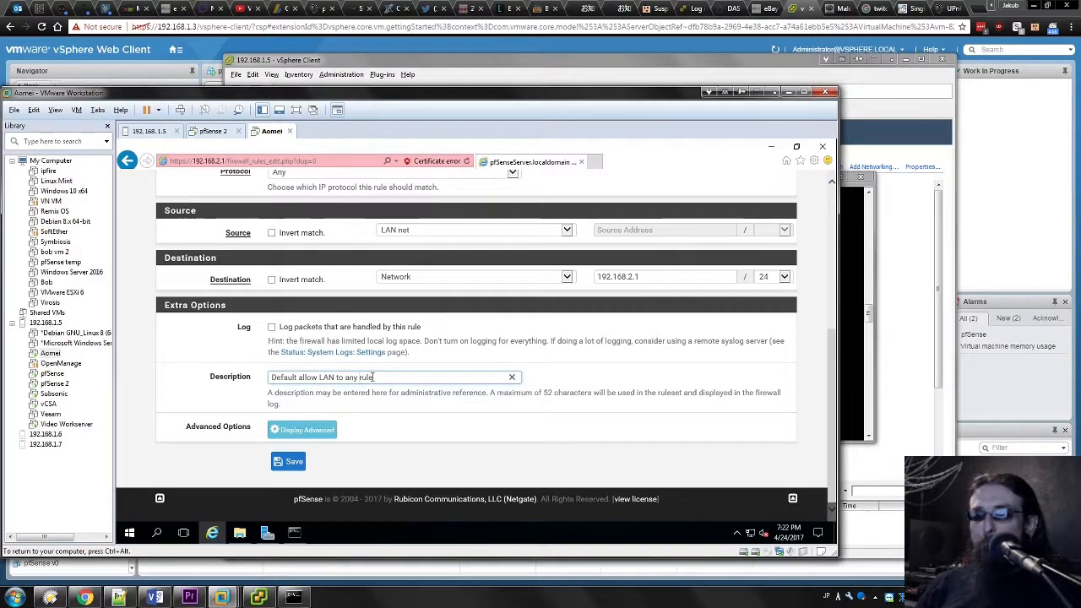
{"action": "key", "text": "Return"}
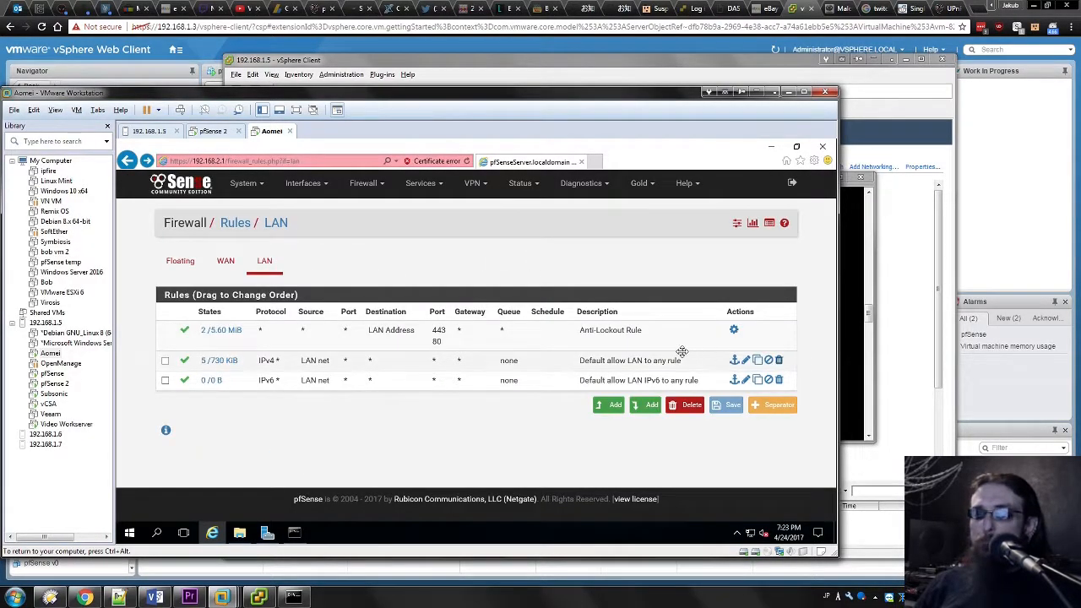
Step: Duplicate the default IPv4 LAN-to-any rule with Invert match enabled on its any destination, and save the copy
{"action": "left_click", "coordinate": [758, 361]}
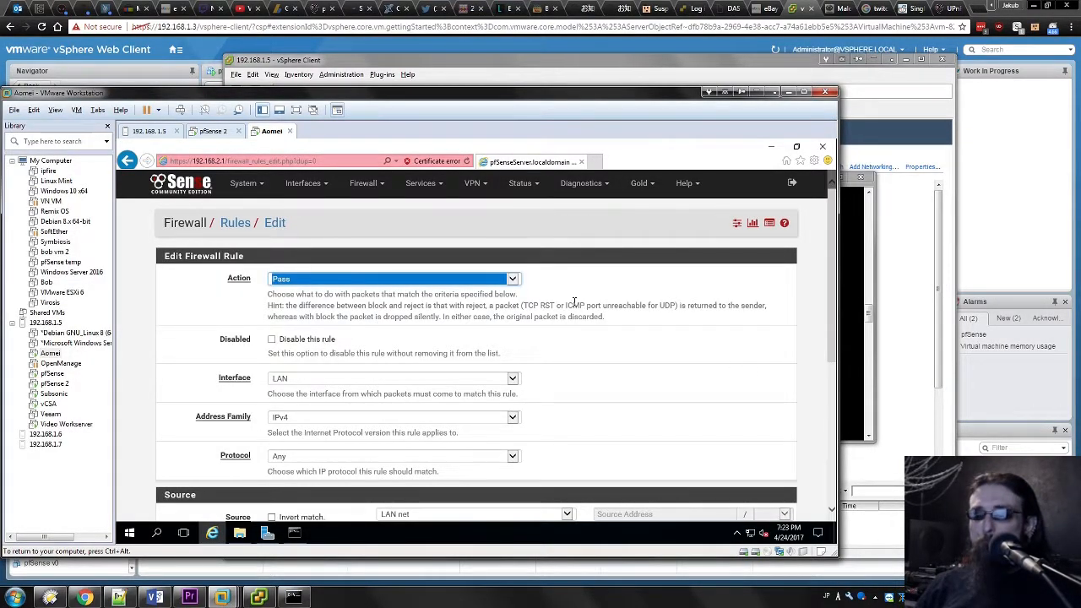
{"action": "scroll", "coordinate": [574, 301], "scroll_direction": "down", "scroll_amount": 3}
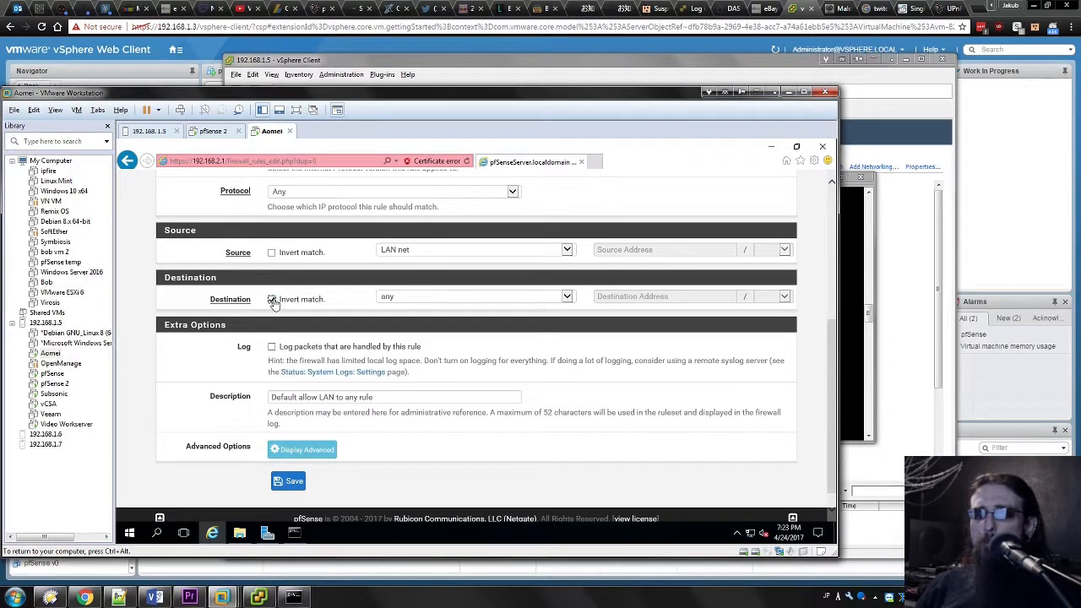
{"action": "scroll", "coordinate": [436, 321], "scroll_direction": "down", "scroll_amount": 1}
{"action": "left_click", "coordinate": [288, 460]}
{"action": "scroll", "coordinate": [498, 414], "scroll_direction": "down", "scroll_amount": 1}
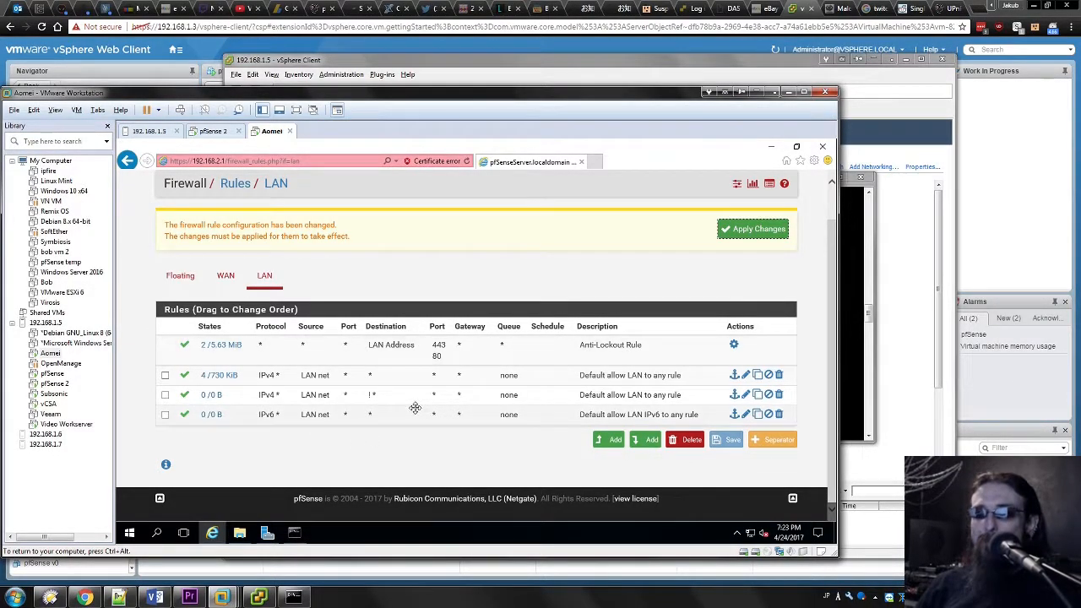
Step: Disable the original default IPv4 LAN-to-any rule and apply the firewall changes
{"action": "left_click", "coordinate": [164, 375]}
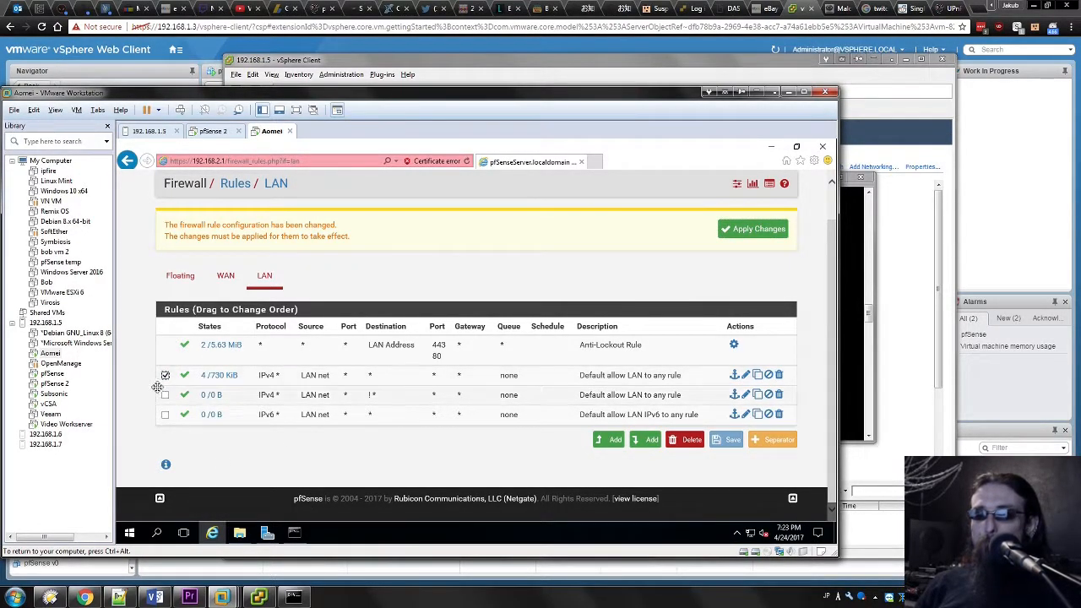
{"action": "left_click", "coordinate": [184, 375]}
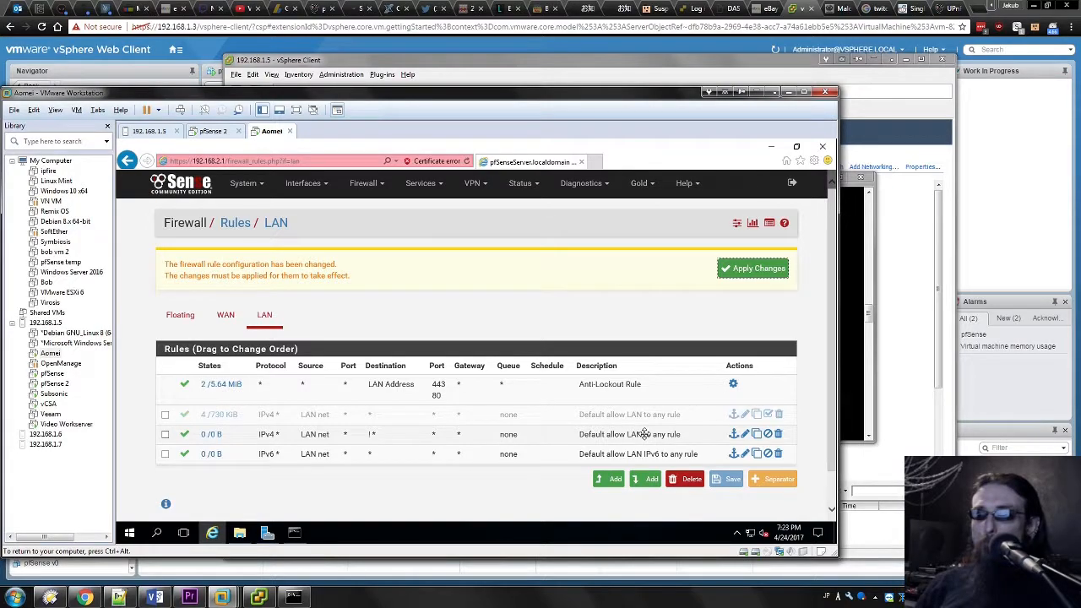
{"action": "left_click", "coordinate": [743, 270]}
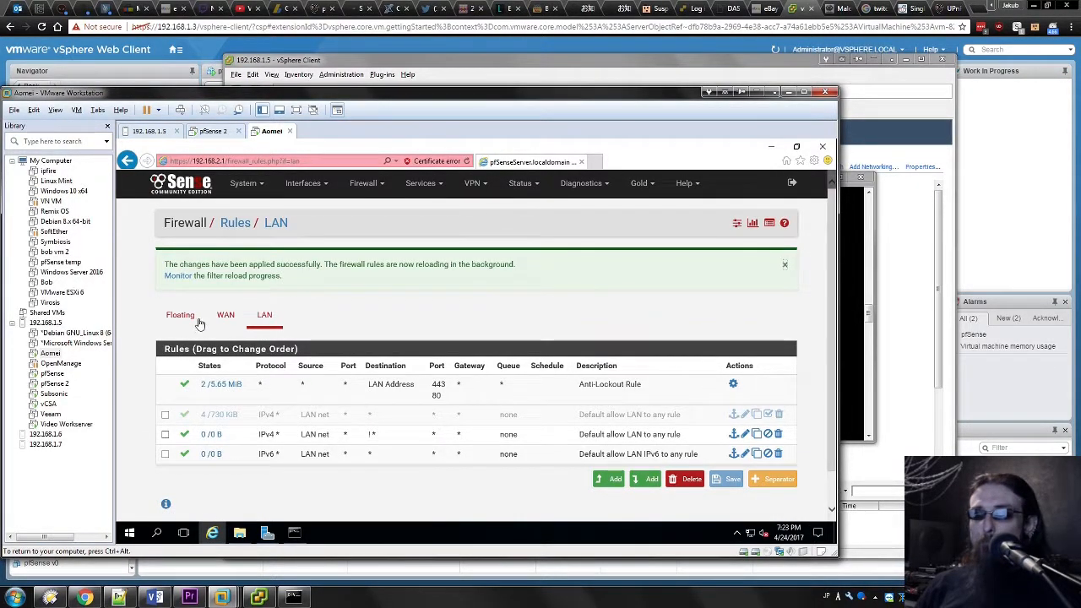
Step: Check the progress of the filter reload and return to the LAN firewall rules
{"action": "right_click", "coordinate": [189, 275]}
{"action": "left_click", "coordinate": [215, 281]}
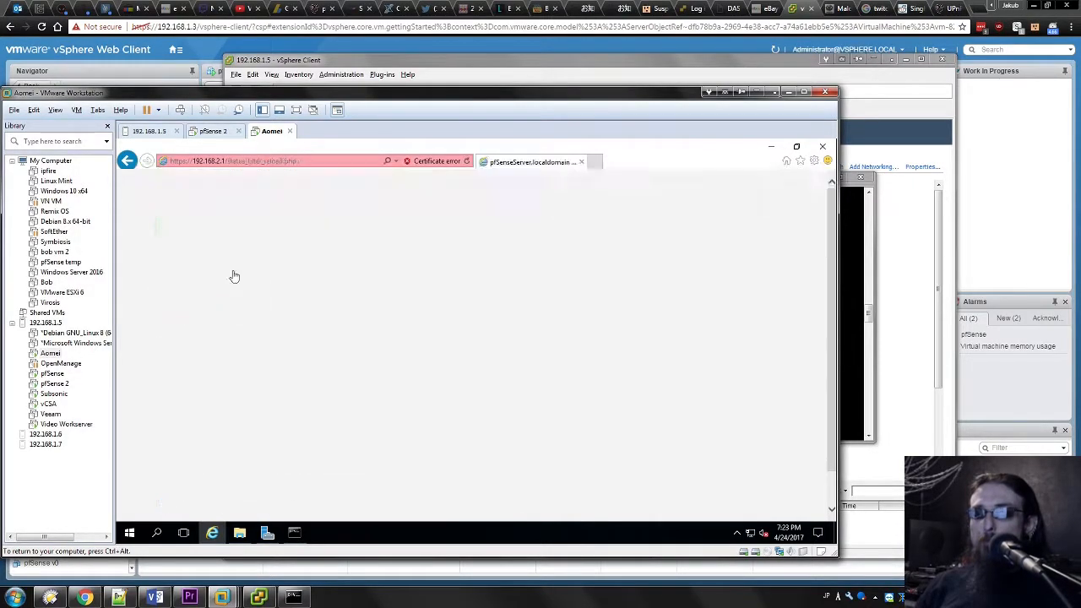
{"action": "left_click", "coordinate": [127, 160]}
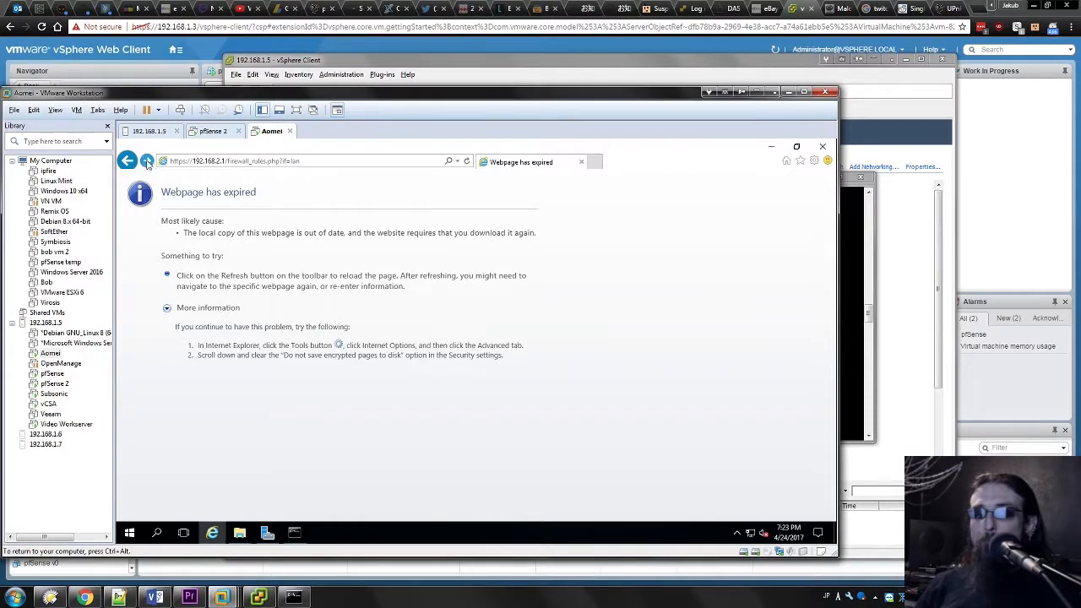
{"action": "left_click", "coordinate": [147, 160]}
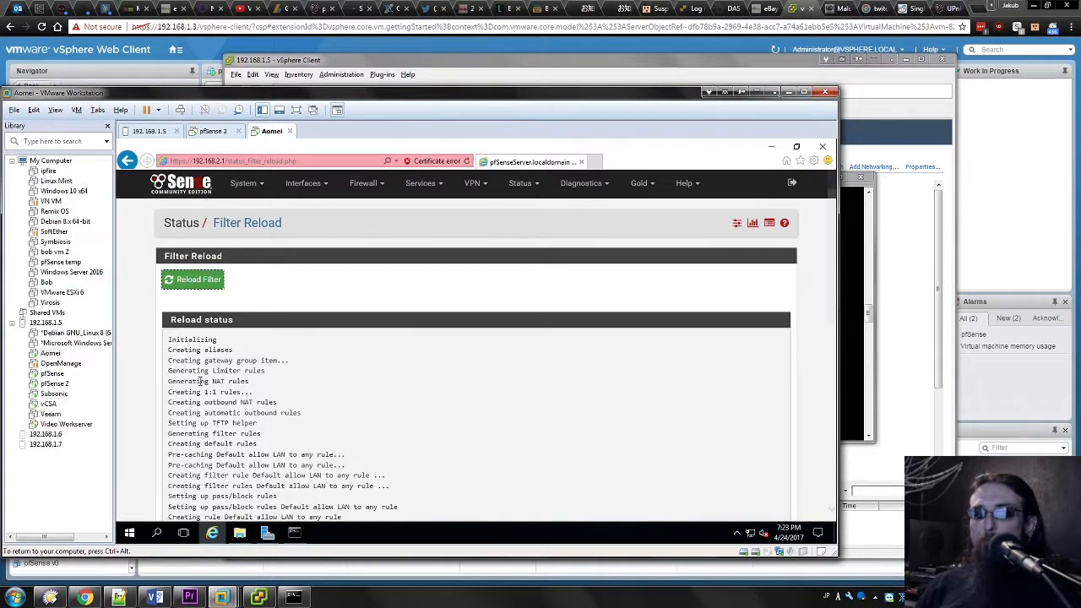
{"action": "scroll", "coordinate": [244, 398], "scroll_direction": "down", "scroll_amount": 5}
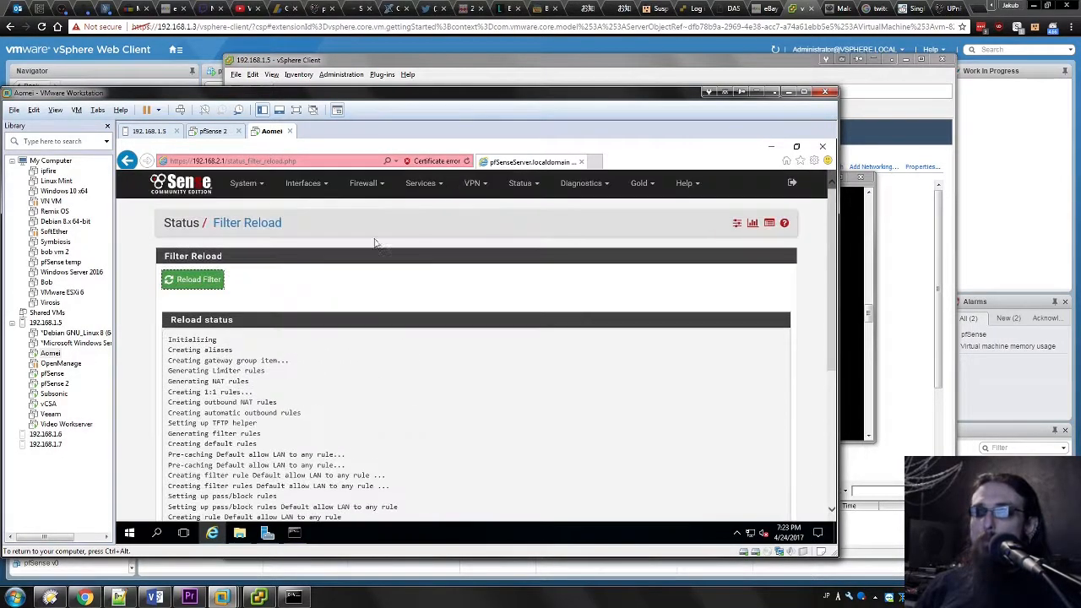
{"action": "left_click", "coordinate": [363, 184]}
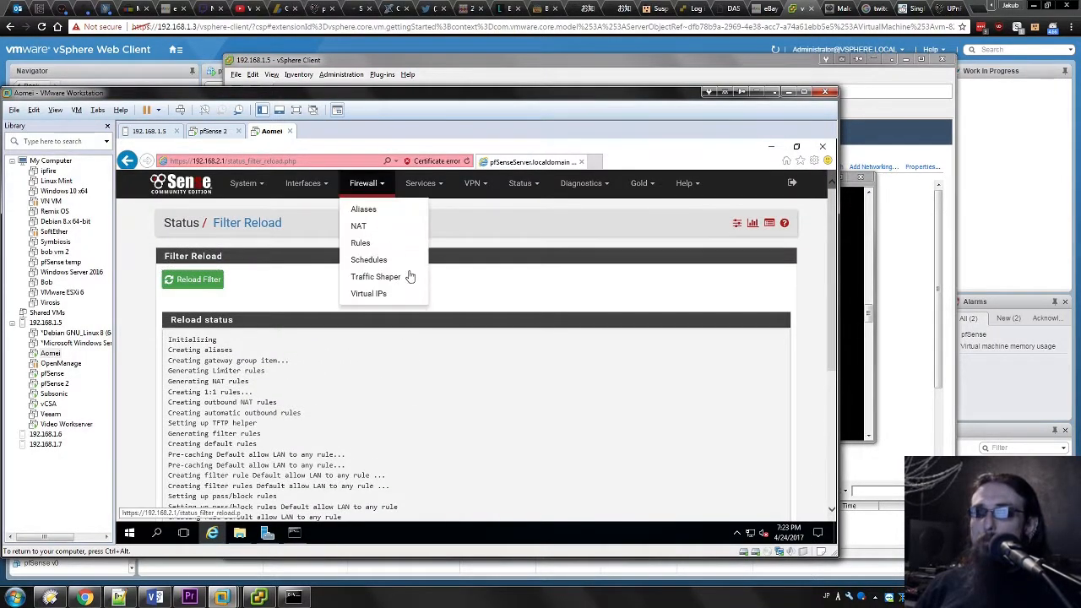
{"action": "left_click", "coordinate": [361, 243]}
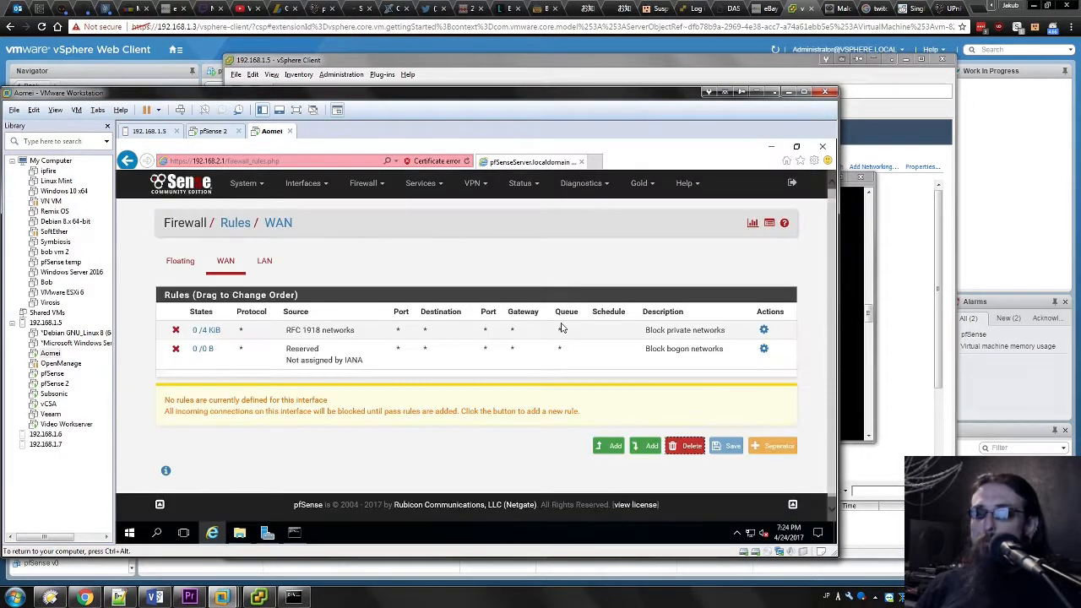
{"action": "left_click", "coordinate": [263, 260]}
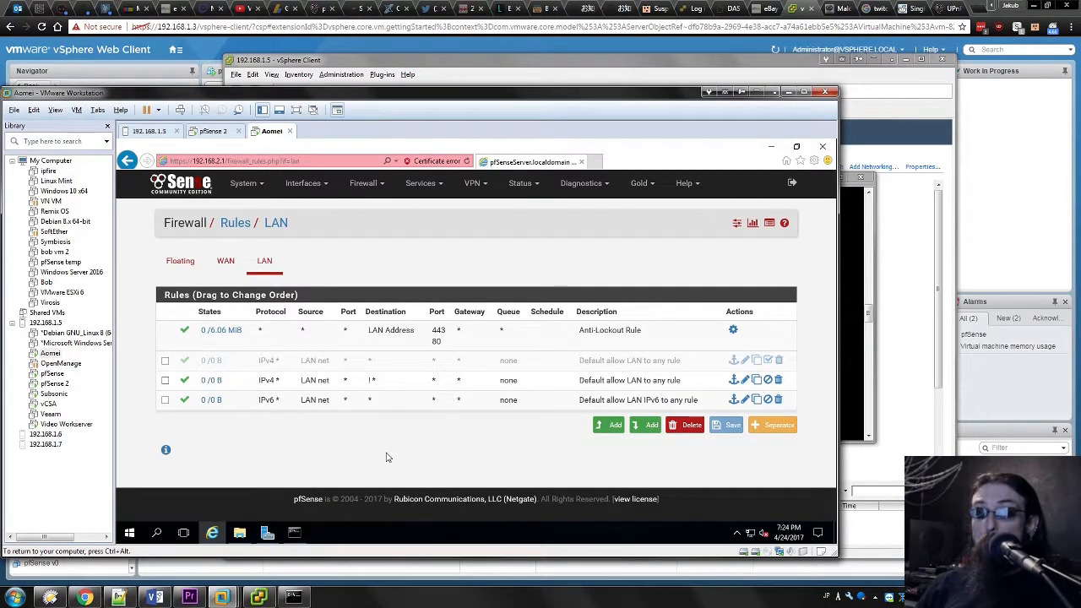
Step: Test internet access by pinging 8.8.8.8 from the command prompt of the Aomei virtual machine
{"action": "left_click", "coordinate": [850, 329]}
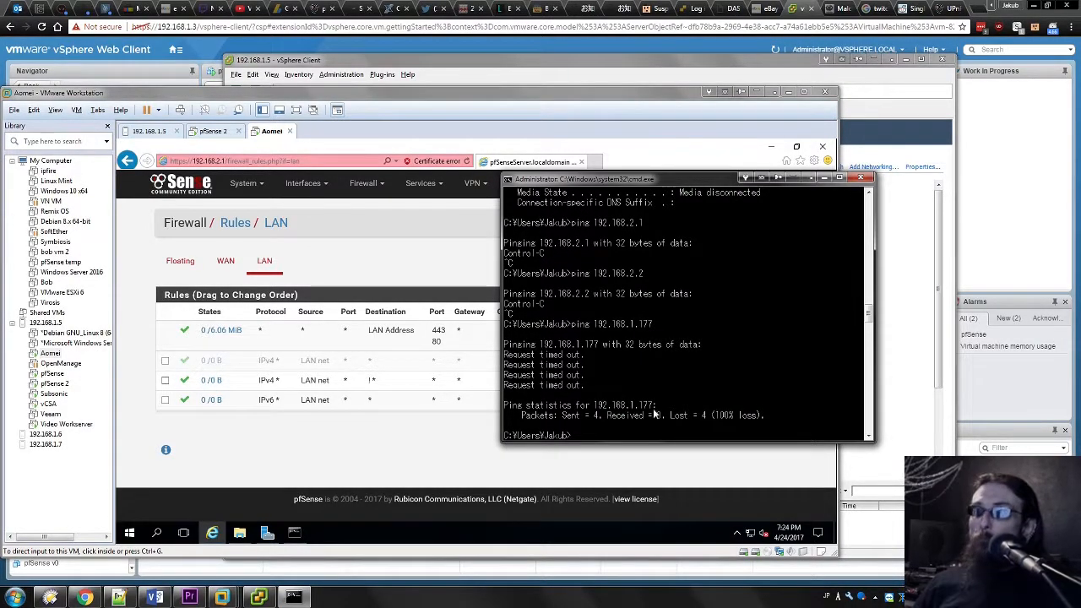
{"action": "left_click", "coordinate": [272, 206]}
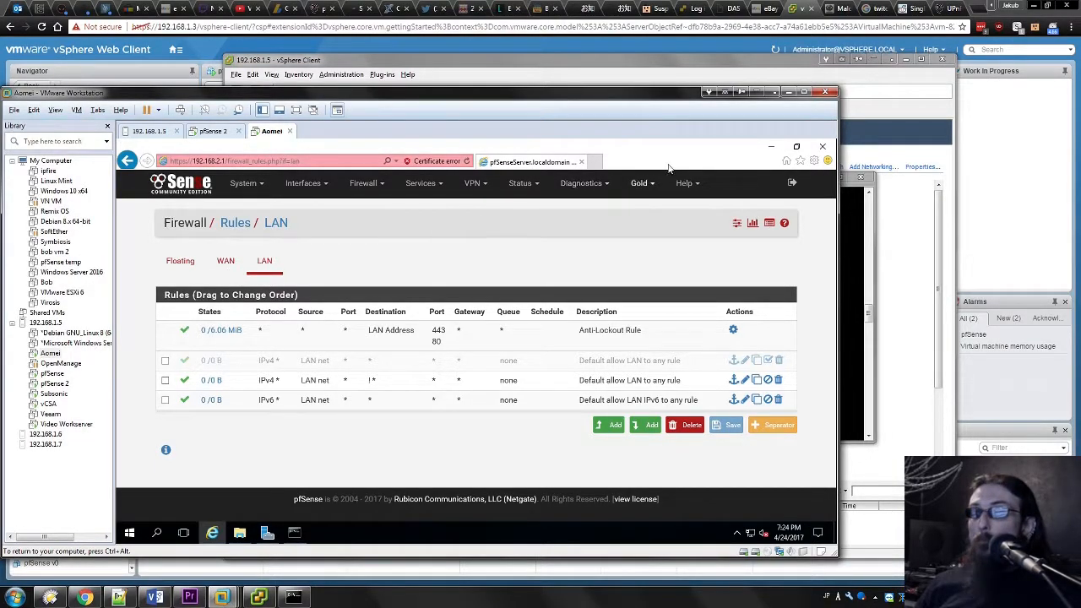
{"action": "left_click", "coordinate": [297, 533]}
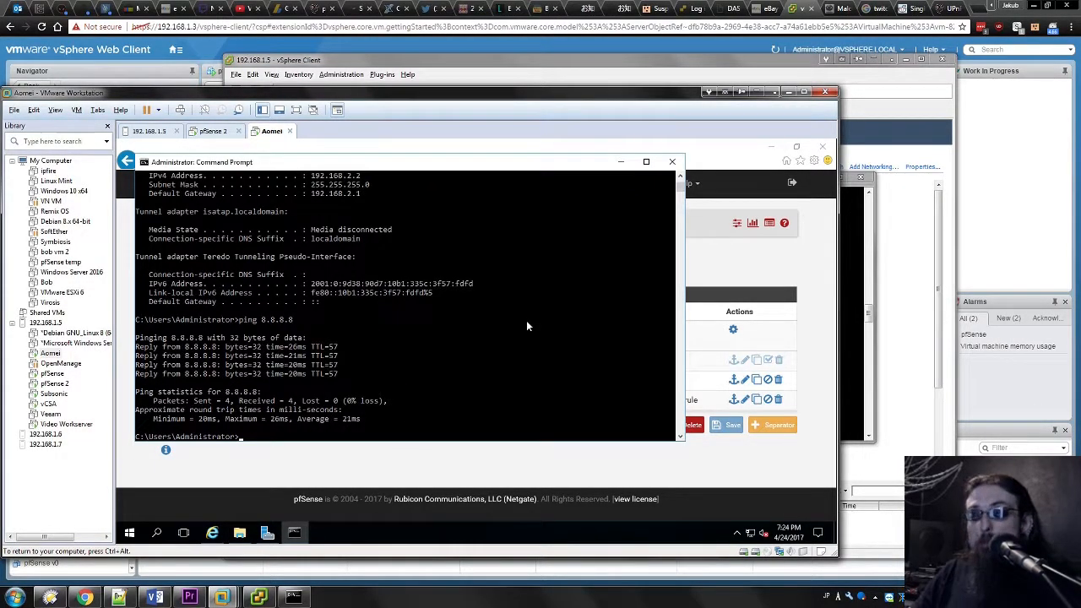
{"action": "type", "text": "ping"}
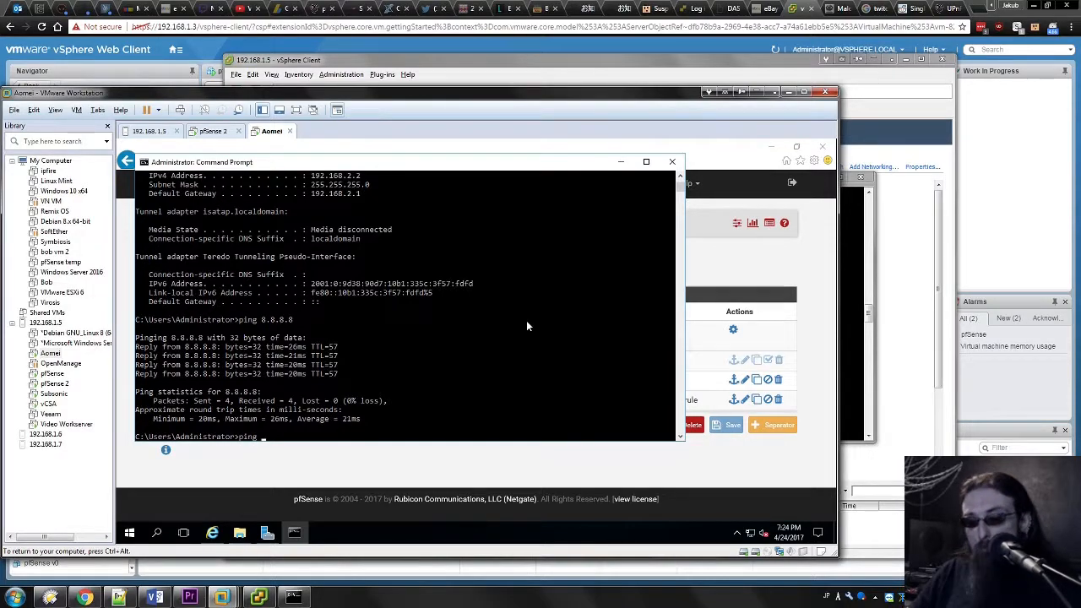
{"action": "type", "text": " 8.8.8.8"}
{"action": "key", "text": "Return"}
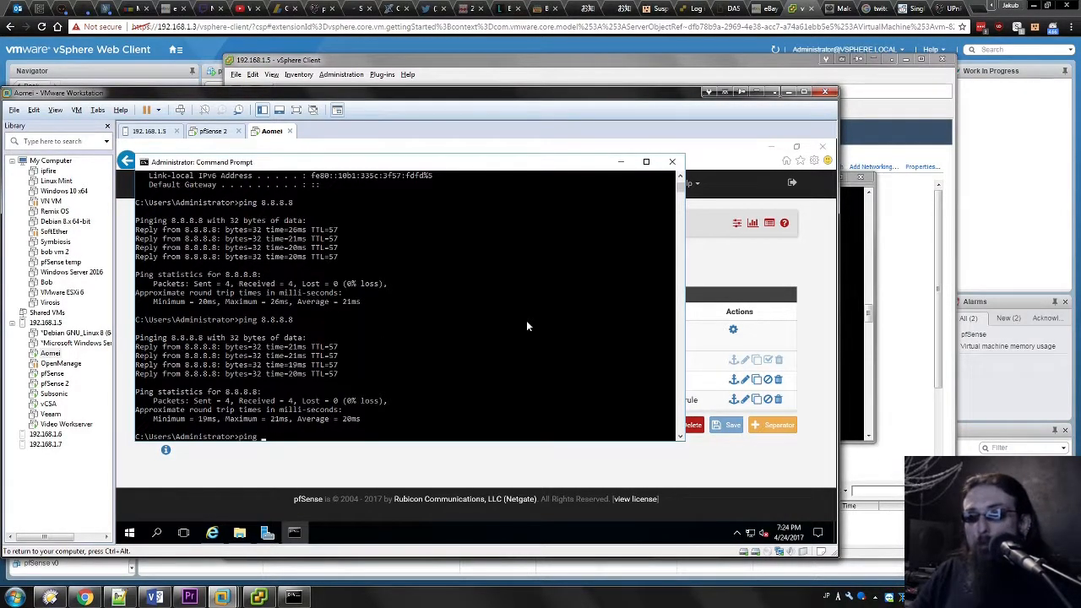
Step: Ping 192.168.2.1 and 192.168.1.1 from the virtual machine's command prompt
{"action": "type", "text": ".168.2.1"}
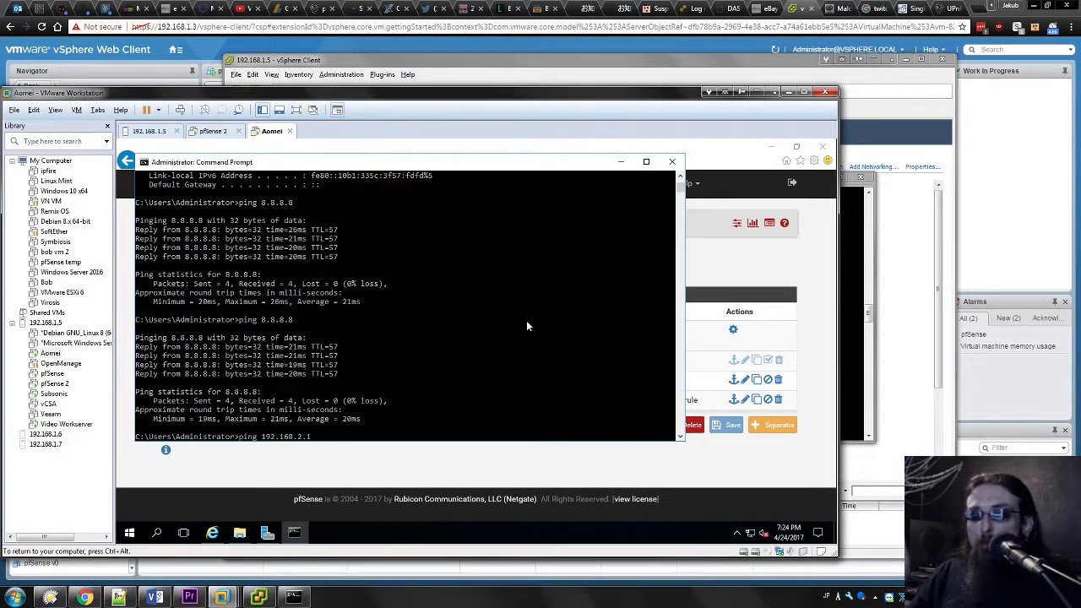
{"action": "key", "text": "Return"}
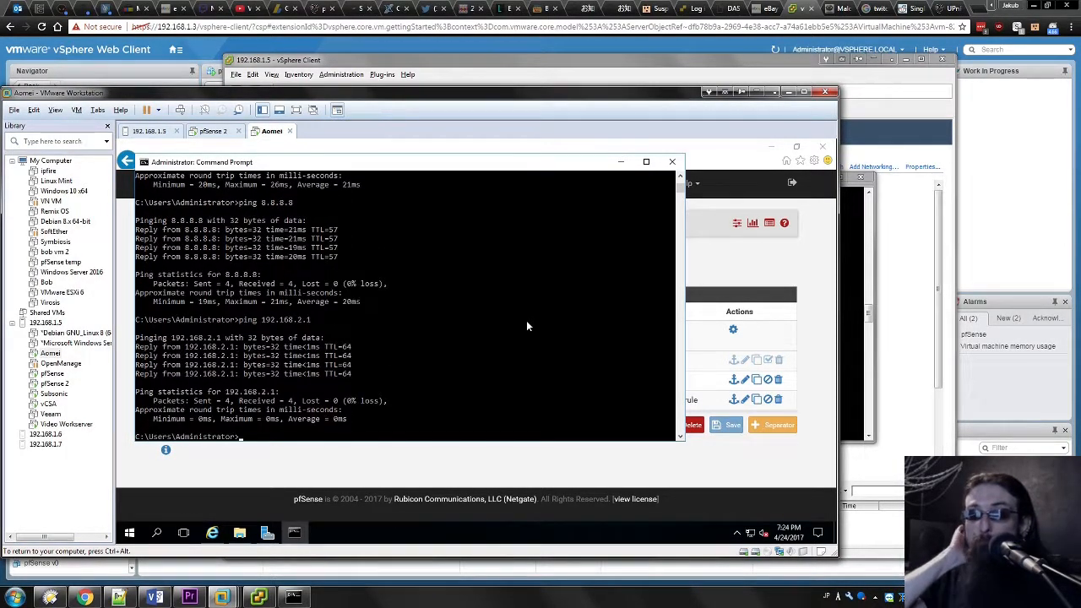
{"action": "key", "text": "Up"}
{"action": "key", "text": "BackSpace"}
{"action": "type", "text": "1.1"}
{"action": "key", "text": "Return"}
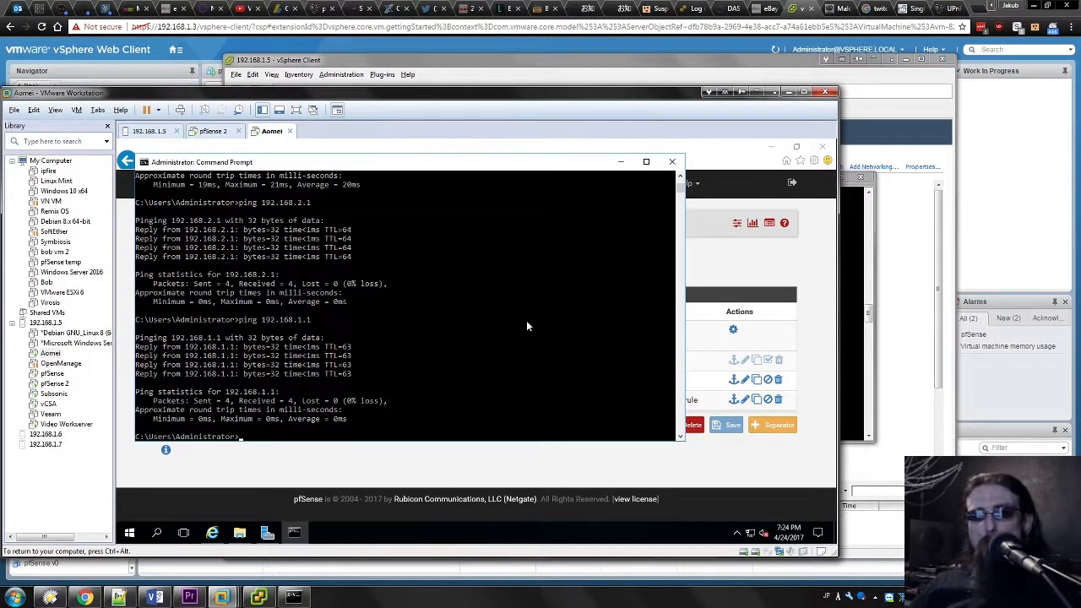
Step: Ping 192.168.1.200 from the virtual machine and bring the LAN firewall rules back into view
{"action": "key", "text": "Up"}
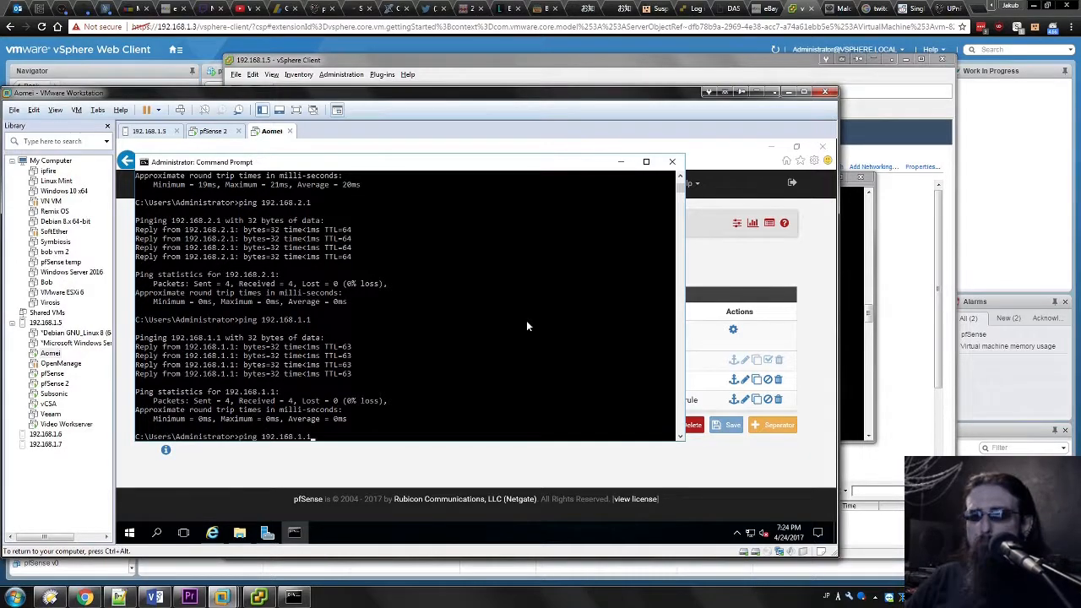
{"action": "key", "text": "Return"}
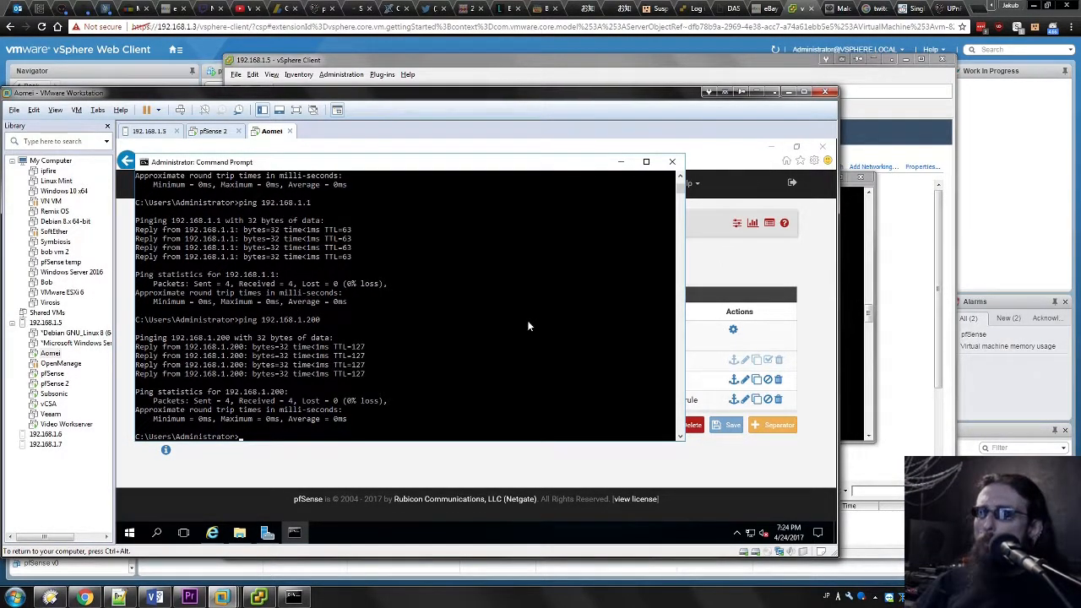
{"action": "left_click", "coordinate": [799, 275]}
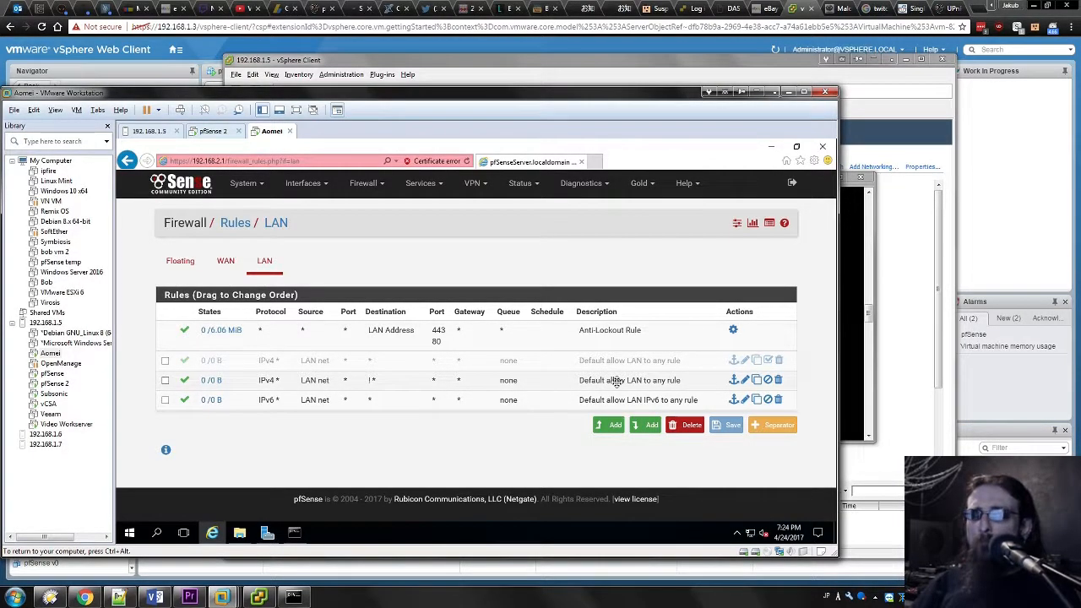
Step: Duplicate the inverted-destination IPv4 LAN rule, disable the copy's destination Invert match, and set its destination type to Network
{"action": "left_click", "coordinate": [756, 380]}
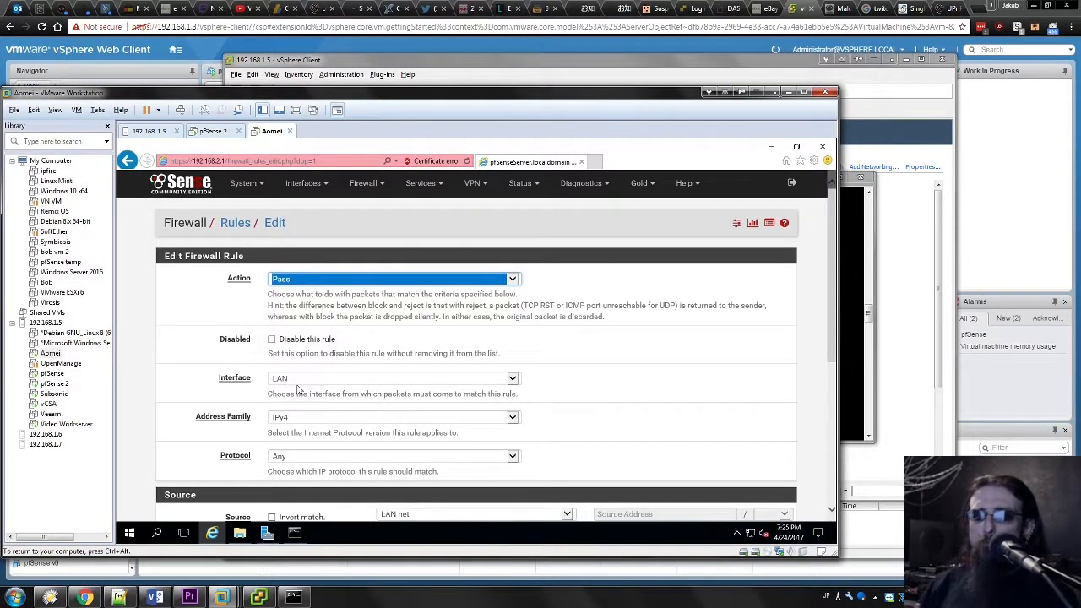
{"action": "left_click", "coordinate": [644, 380]}
{"action": "scroll", "coordinate": [355, 359], "scroll_direction": "down", "scroll_amount": 3}
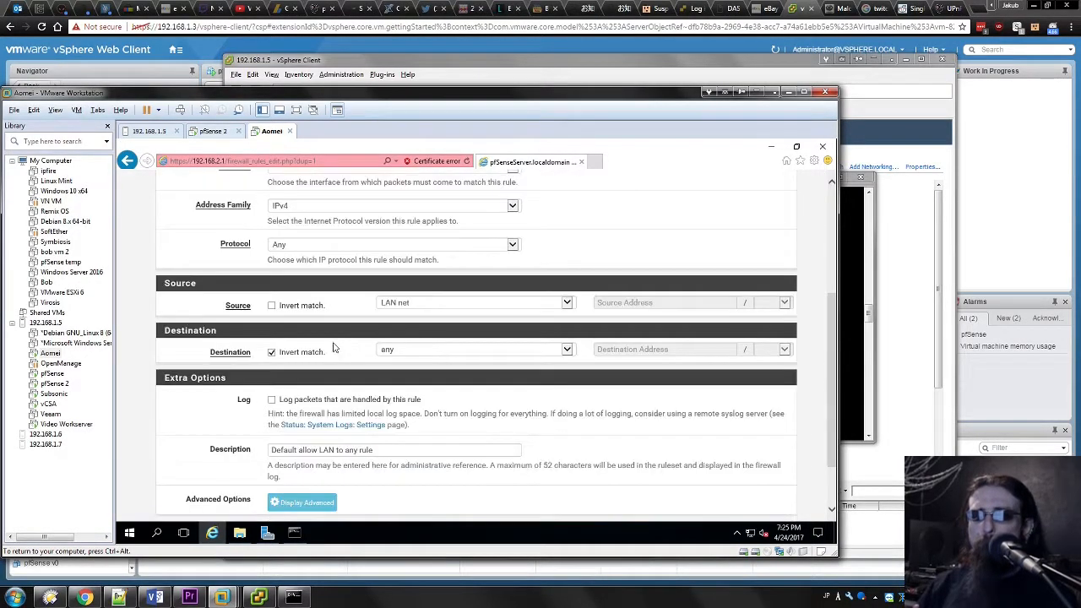
{"action": "left_click", "coordinate": [272, 352]}
{"action": "left_click", "coordinate": [412, 352]}
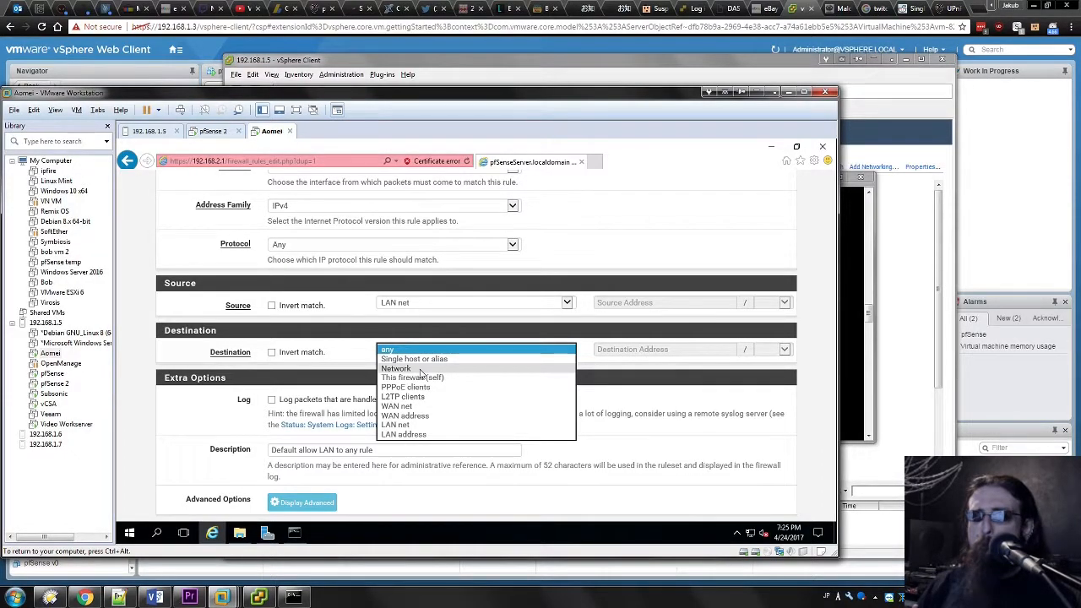
{"action": "left_click", "coordinate": [420, 369]}
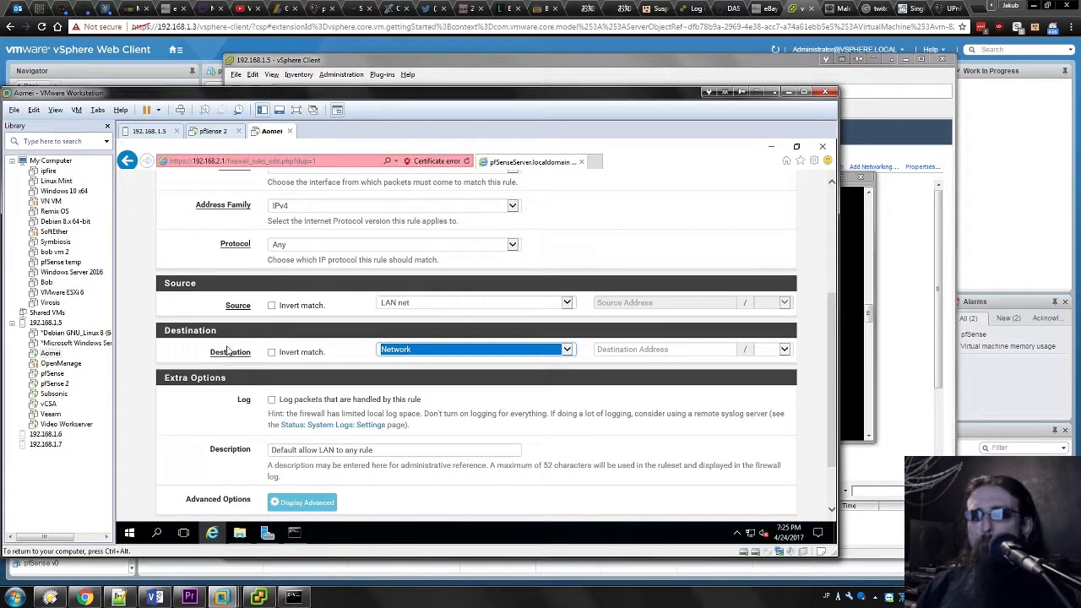
Step: Set the copied rule's destination network to 192.168.2.1 with mask 24, save the rule and apply the firewall changes
{"action": "key", "text": "Tab"}
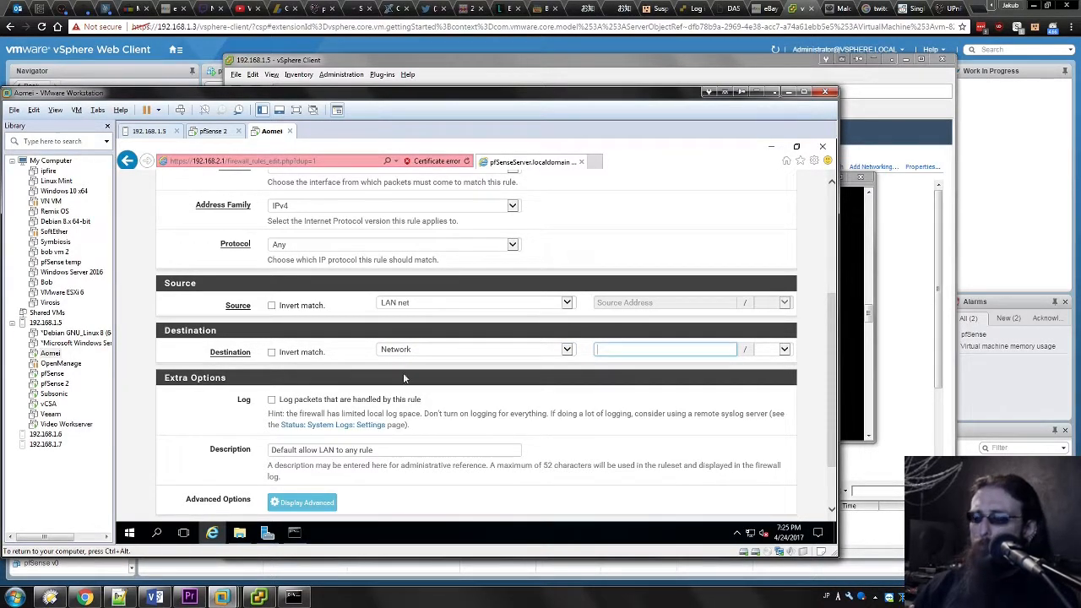
{"action": "type", "text": "192.168.2.1"}
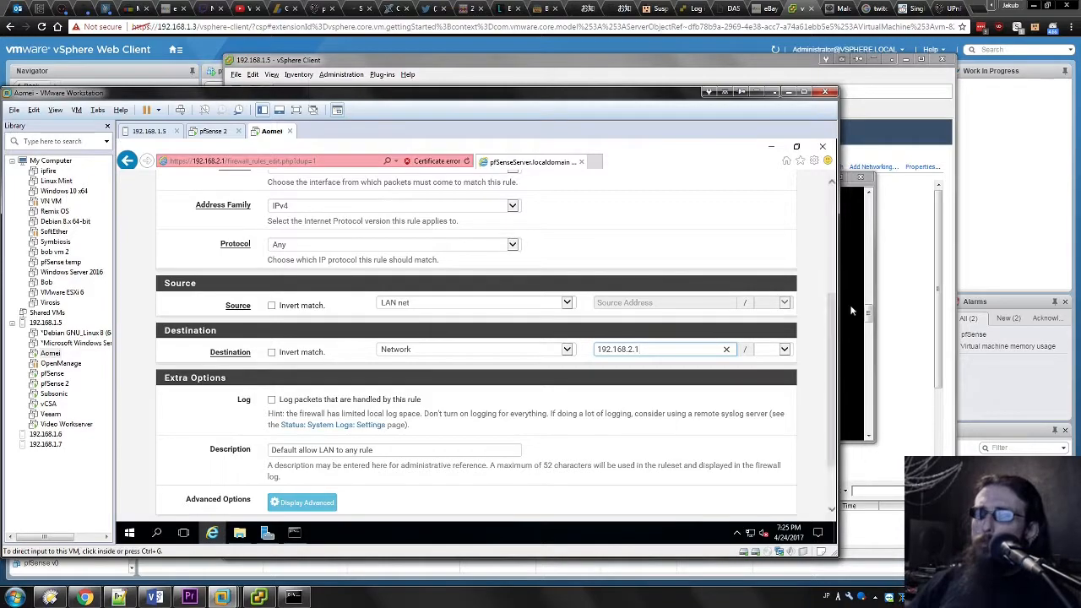
{"action": "left_click", "coordinate": [772, 350]}
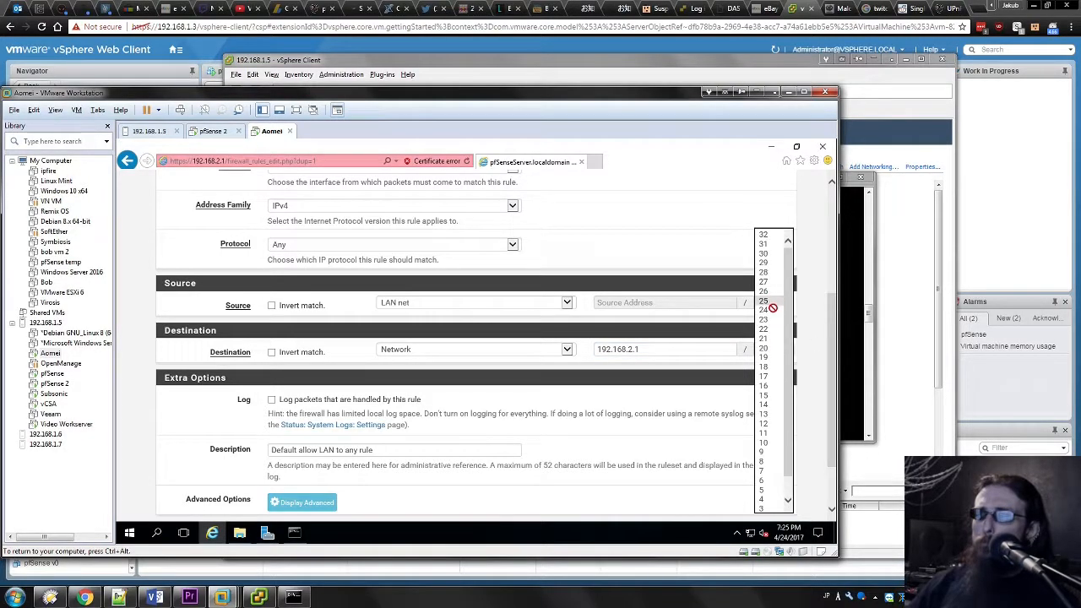
{"action": "left_click", "coordinate": [769, 310]}
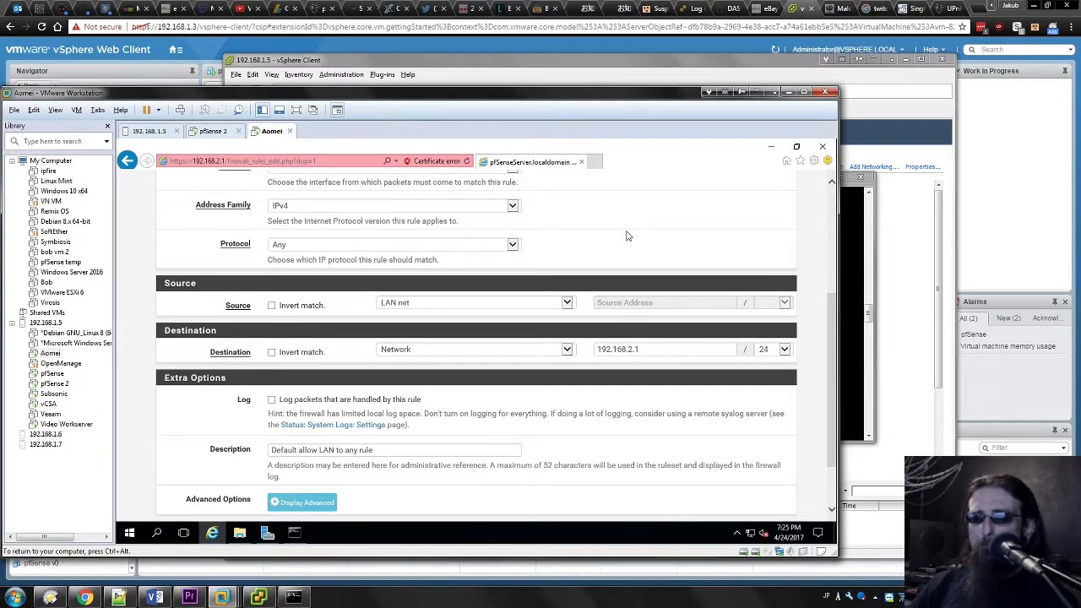
{"action": "scroll", "coordinate": [464, 381], "scroll_direction": "down", "scroll_amount": 2}
{"action": "left_click", "coordinate": [284, 465]}
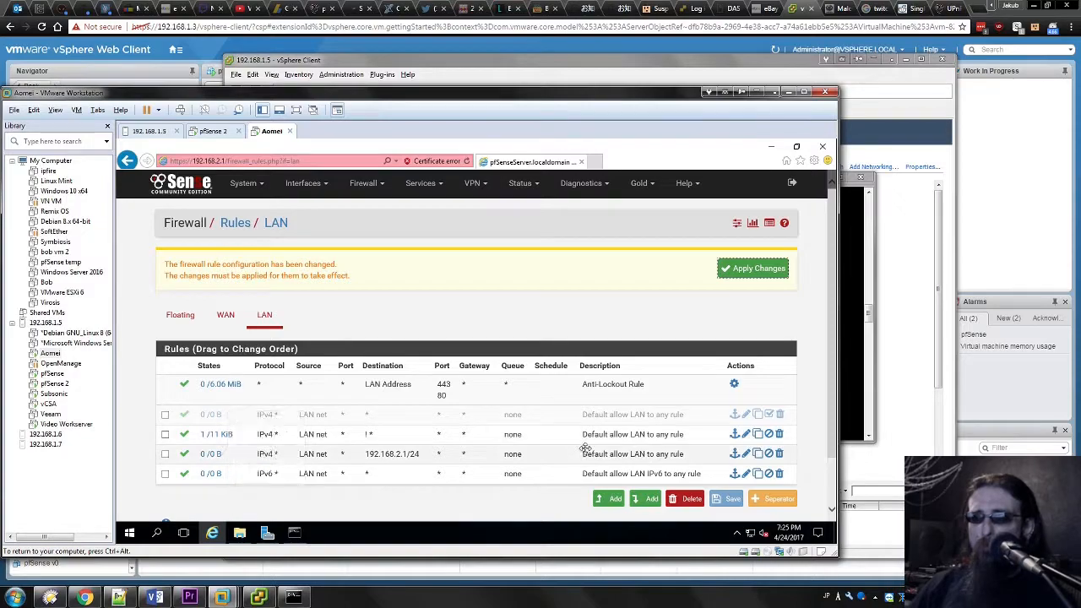
{"action": "left_click", "coordinate": [740, 272]}
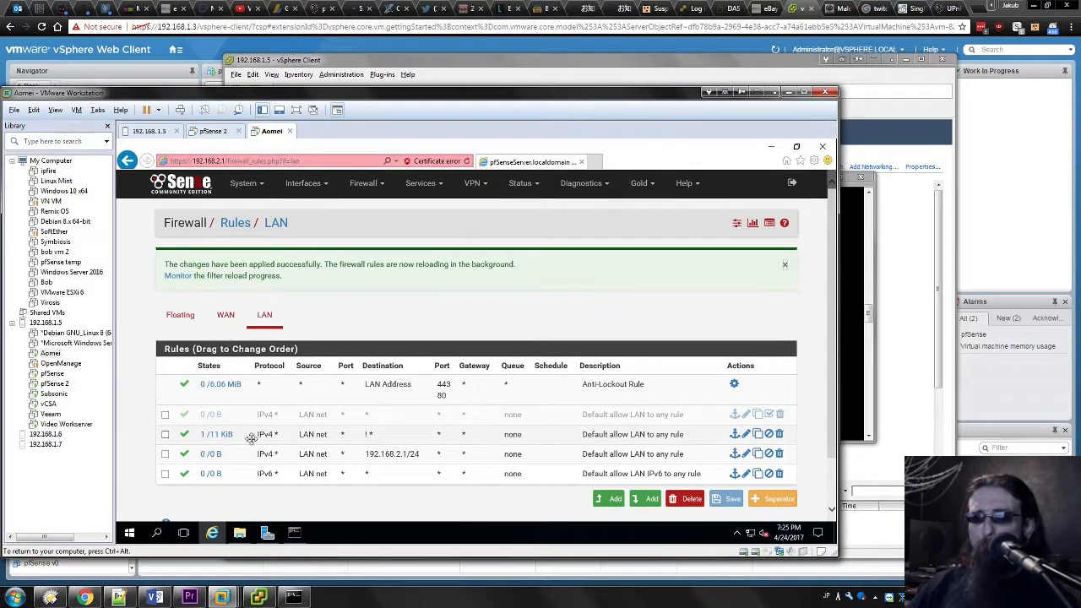
Step: Disable the IPv4 LAN rule with the inverted any destination and apply the firewall changes
{"action": "left_click", "coordinate": [184, 435]}
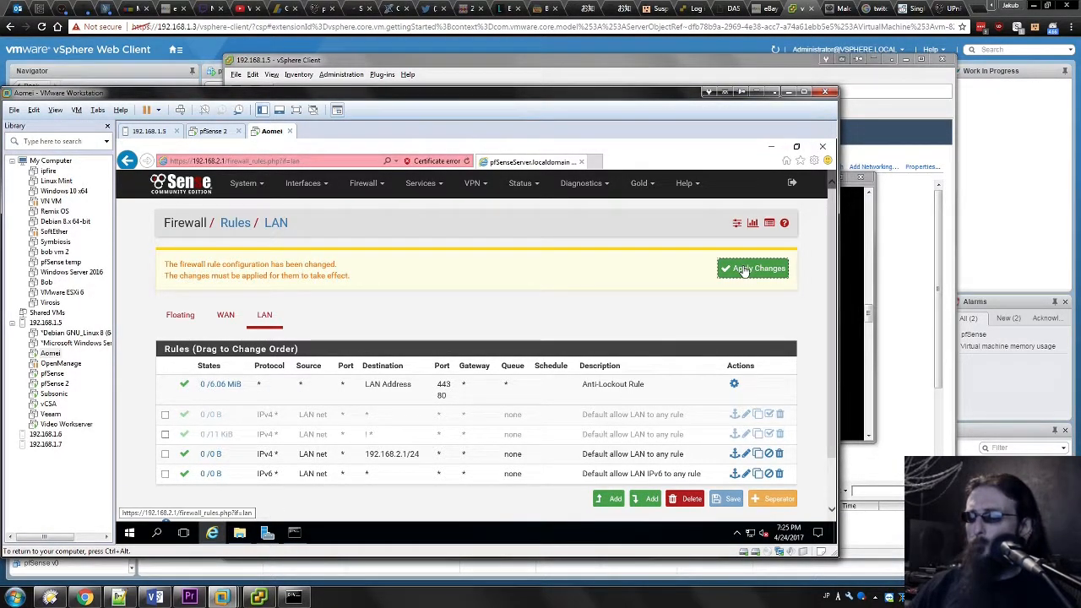
{"action": "left_click", "coordinate": [768, 268]}
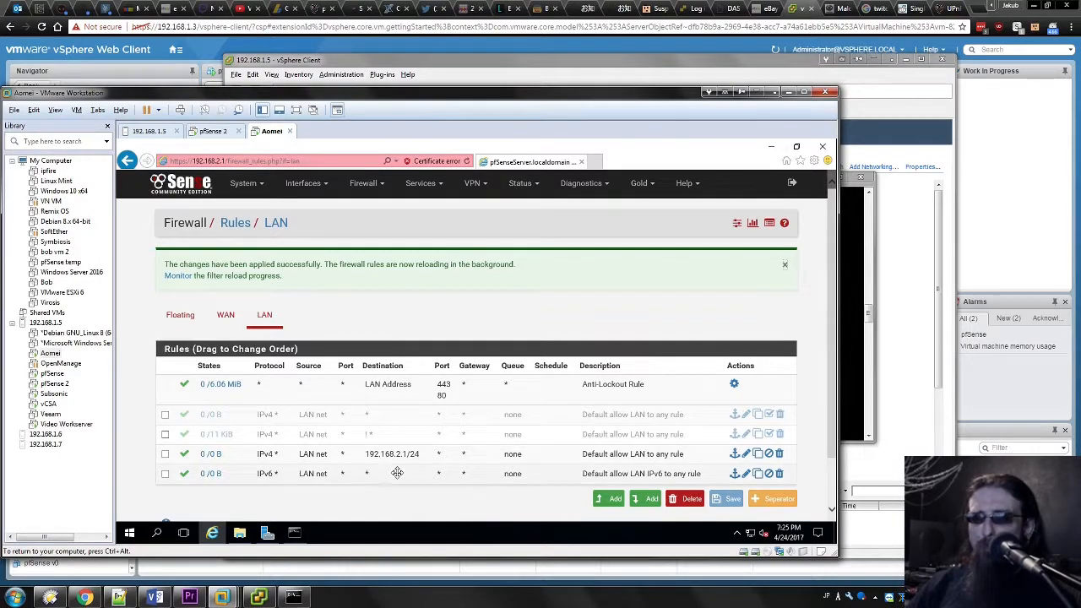
Step: Ping 192.168.1.200 from the virtual machine's command prompt and interrupt the ping
{"action": "left_click", "coordinate": [309, 528]}
{"action": "key", "text": "Up"}
{"action": "key", "text": "Return"}
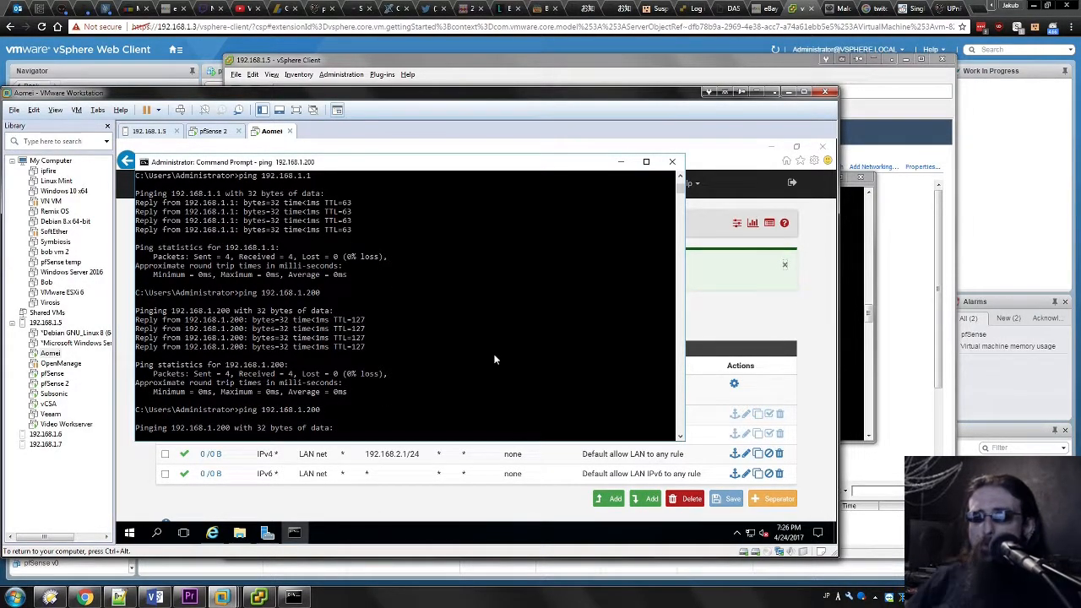
{"action": "key", "text": "ctrl+c"}
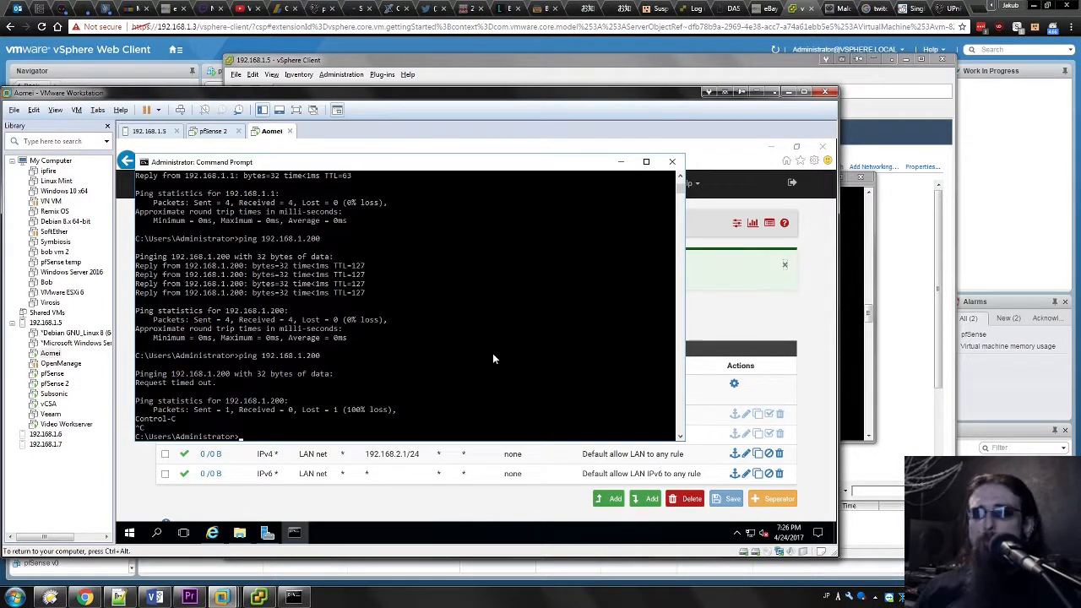
Step: Ping 192.168.2.1 and 192.168.1.1 to test the restricted LAN rule
{"action": "key", "text": "Up"}
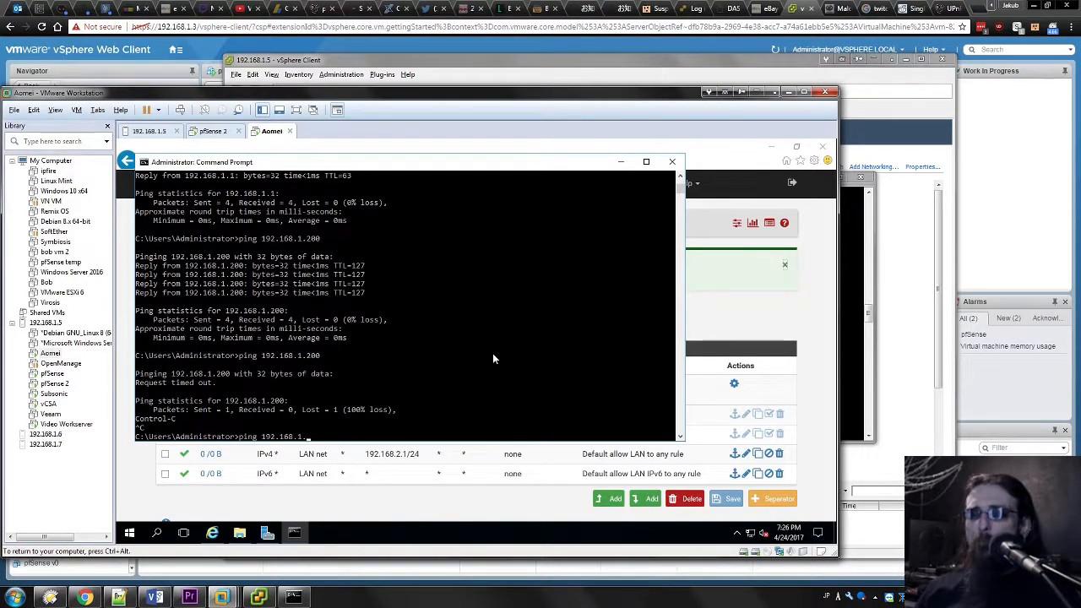
{"action": "key", "text": "BackSpace"}
{"action": "type", "text": "2.1"}
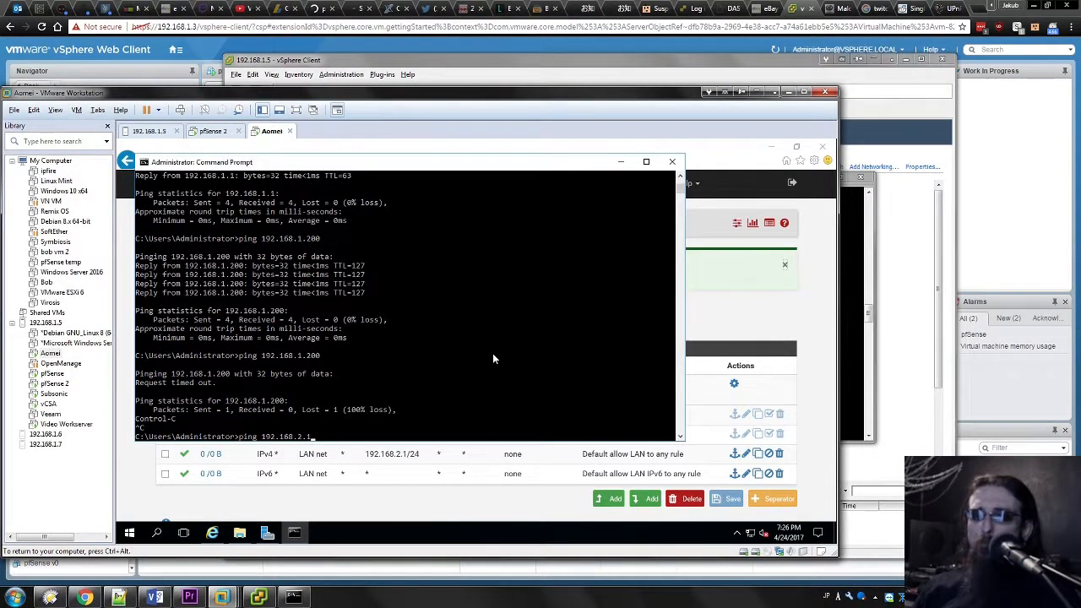
{"action": "key", "text": "Return"}
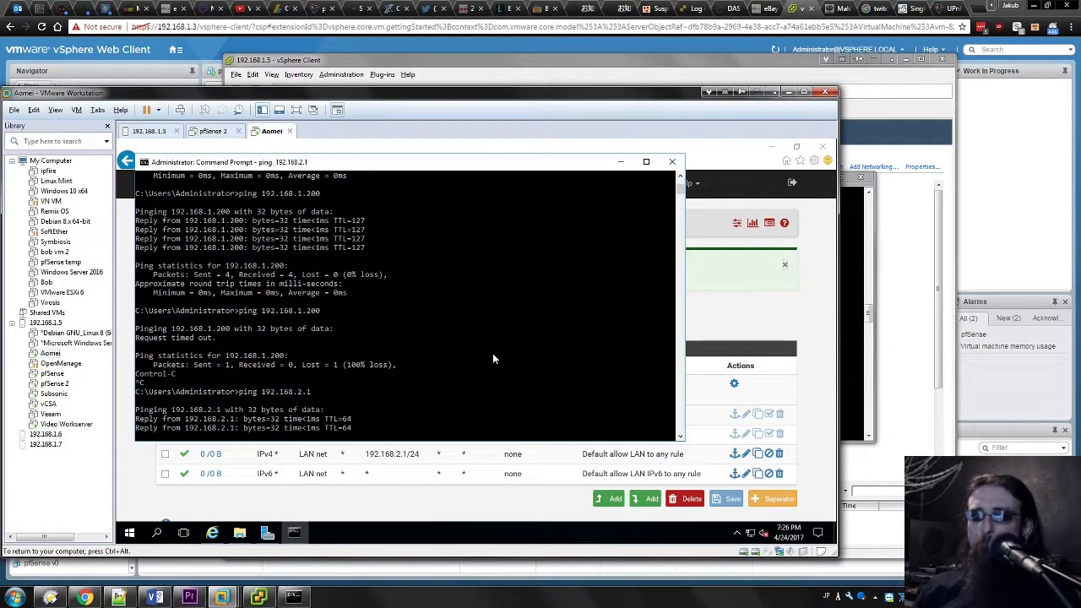
{"action": "key", "text": "Up"}
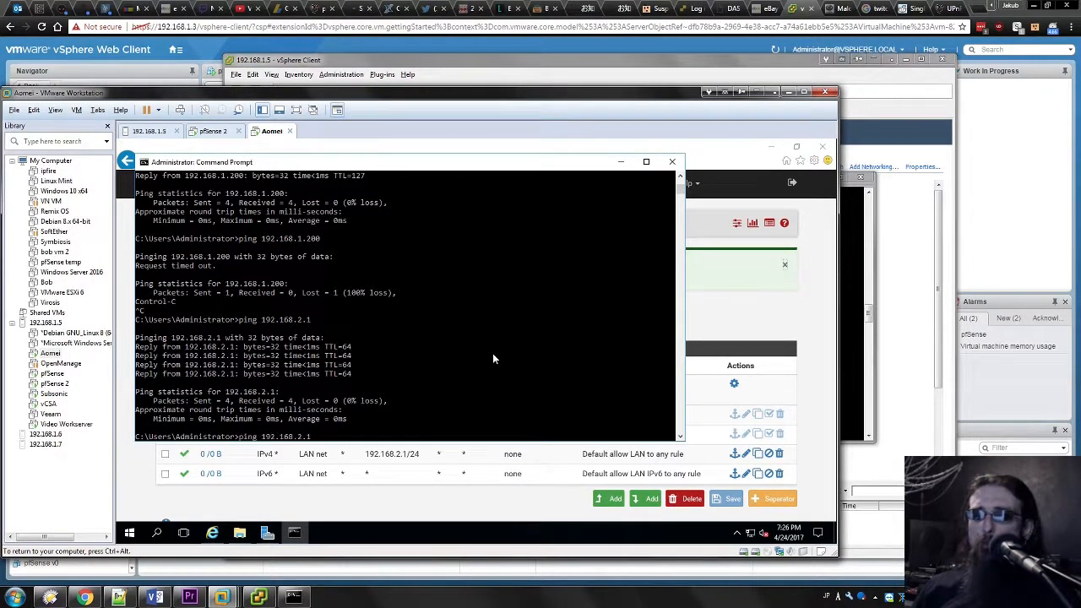
{"action": "type", "text": ".1"}
{"action": "key", "text": "Return"}
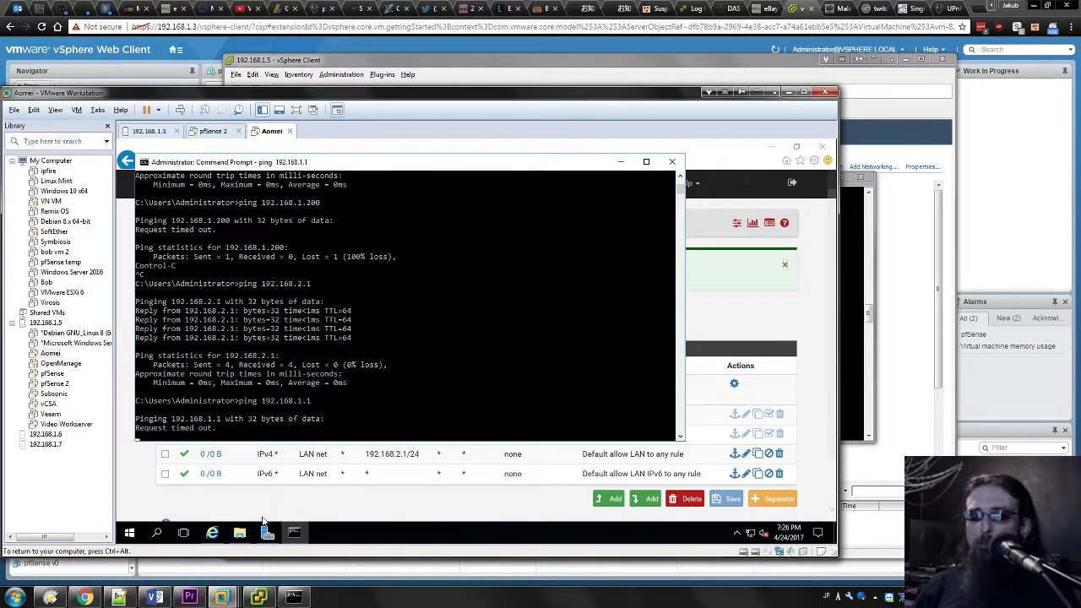
Step: Reload the network share \\192.168.1.200 in File Explorer and bring the LAN firewall rules back into view
{"action": "left_click", "coordinate": [459, 207]}
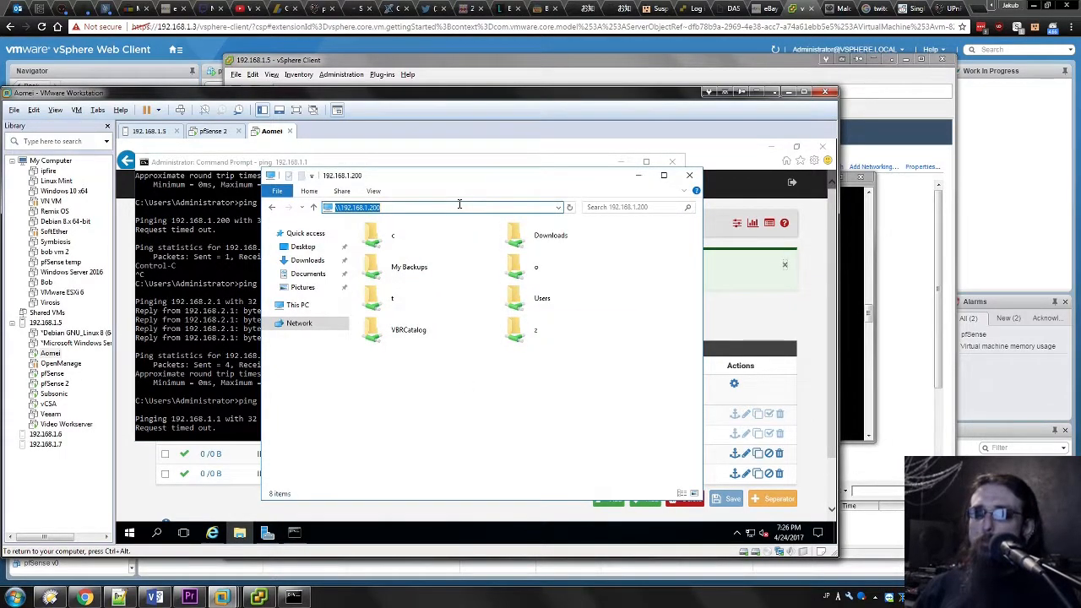
{"action": "key", "text": "Return"}
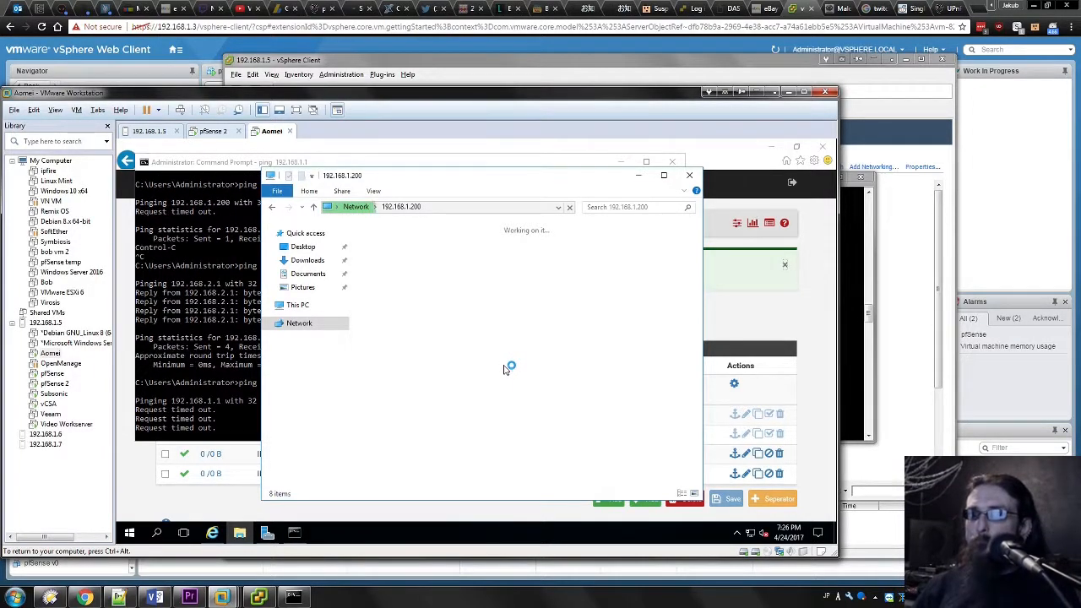
{"action": "left_click", "coordinate": [206, 358]}
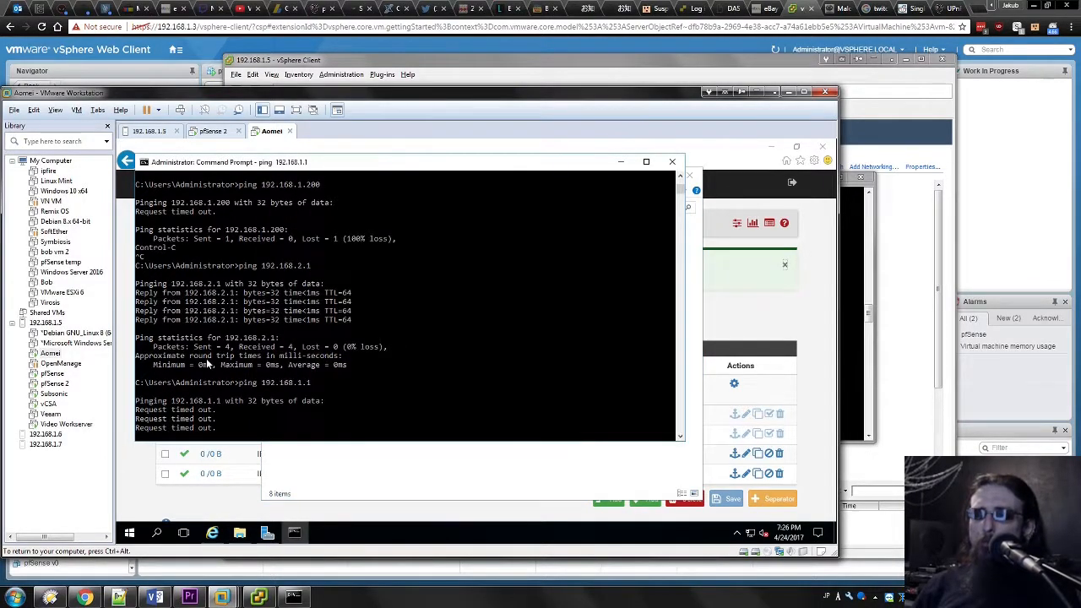
{"action": "left_click", "coordinate": [697, 336]}
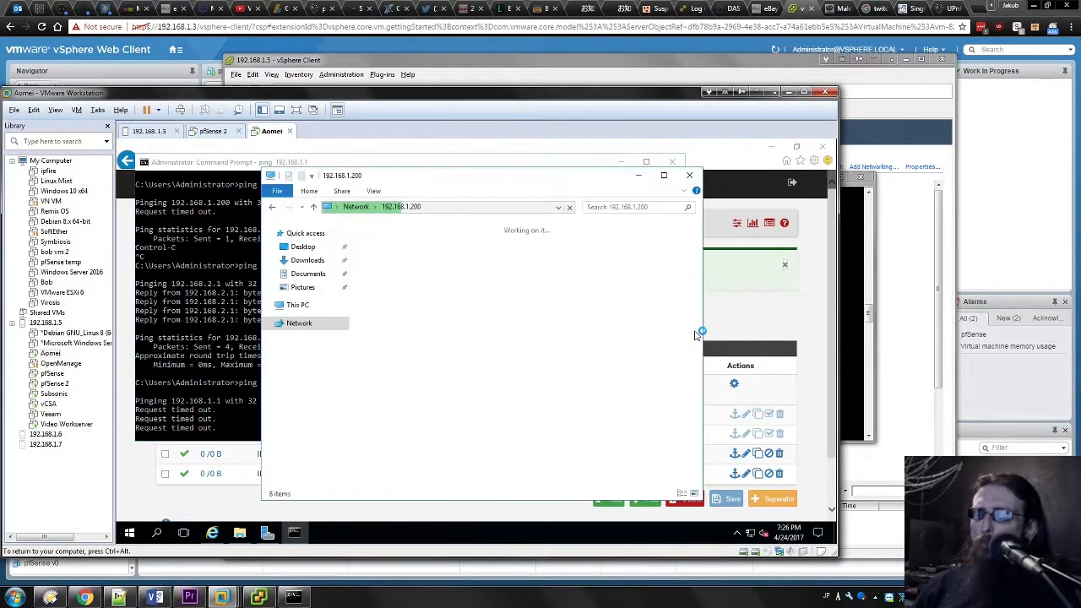
{"action": "left_click", "coordinate": [707, 335]}
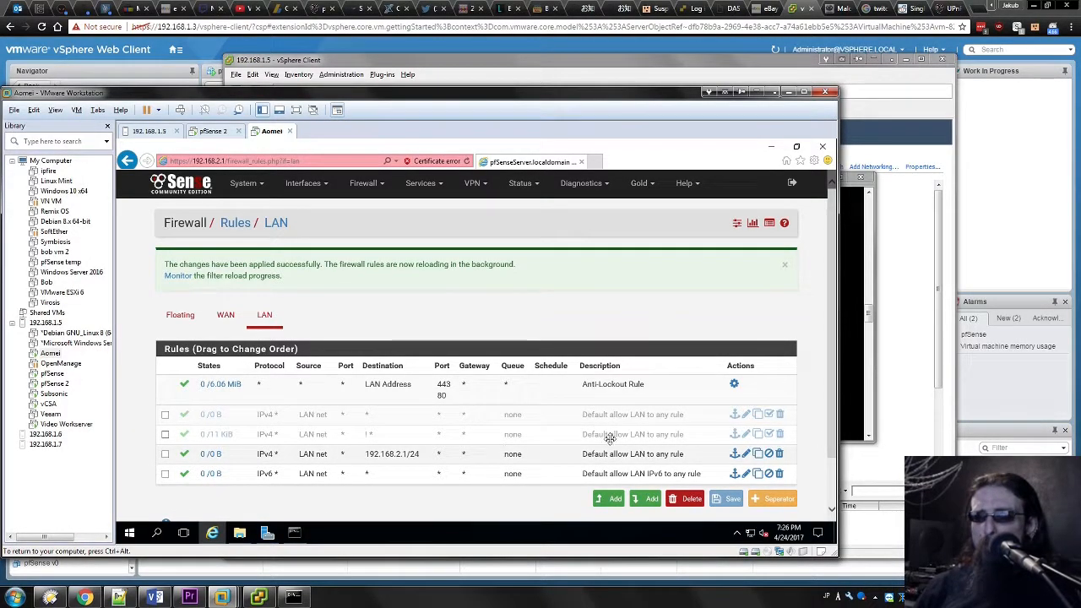
Step: Delete the disabled IPv4 LAN rule with the inverted destination and apply the firewall changes
{"action": "left_click", "coordinate": [779, 435]}
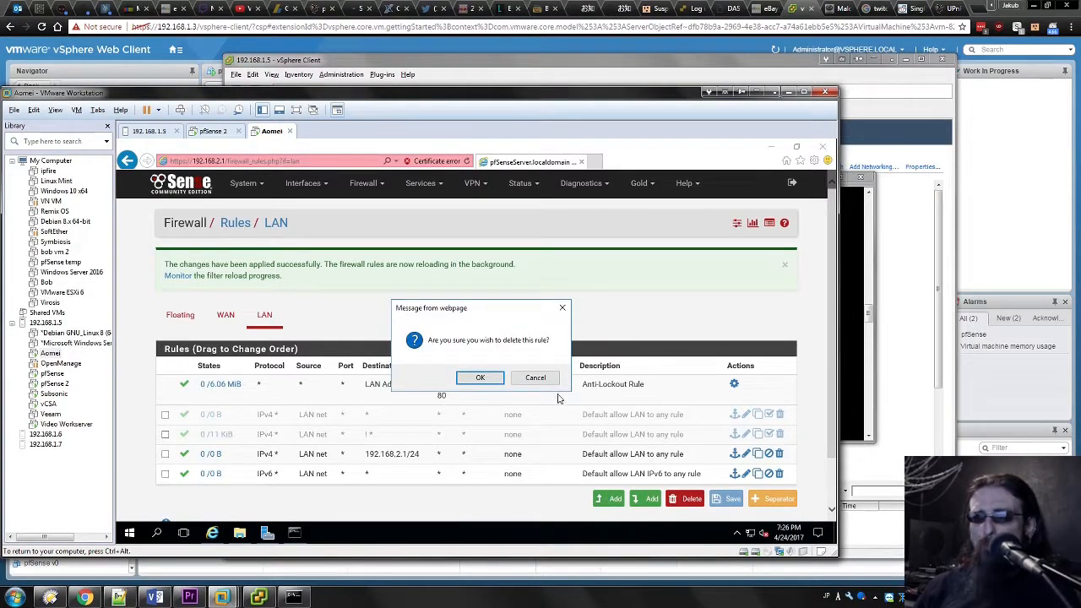
{"action": "left_click", "coordinate": [480, 378]}
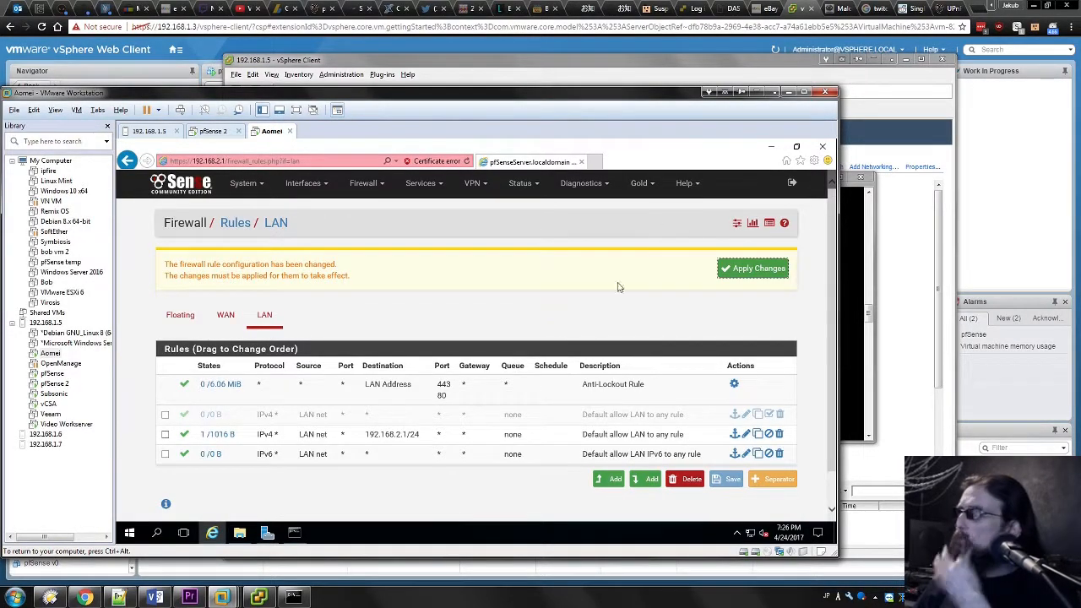
{"action": "left_click", "coordinate": [746, 270]}
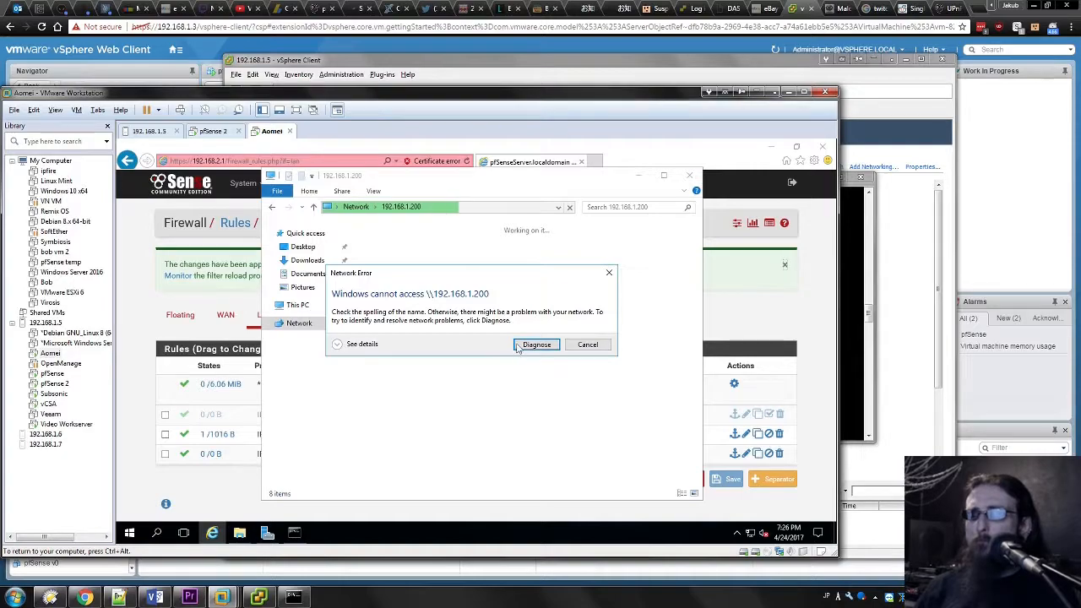
Step: Run Windows Network Diagnostics on the access error for \\192.168.1.200, cancel it and return to the LAN rules
{"action": "left_click_drag", "start_coordinate": [417, 281], "coordinate": [415, 276]}
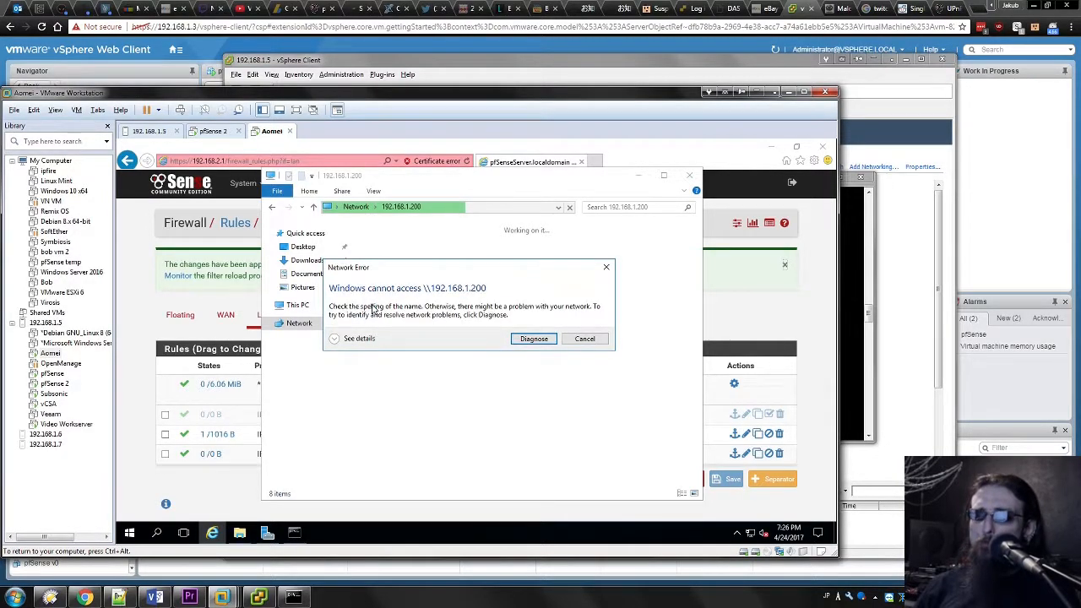
{"action": "left_click", "coordinate": [534, 338]}
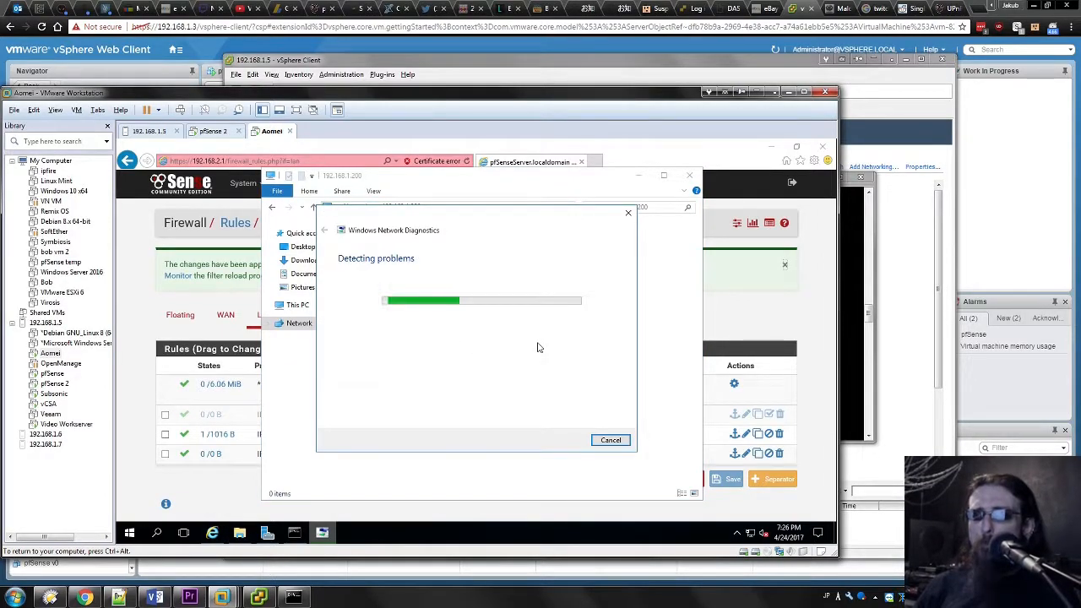
{"action": "left_click_drag", "start_coordinate": [449, 215], "coordinate": [392, 155]}
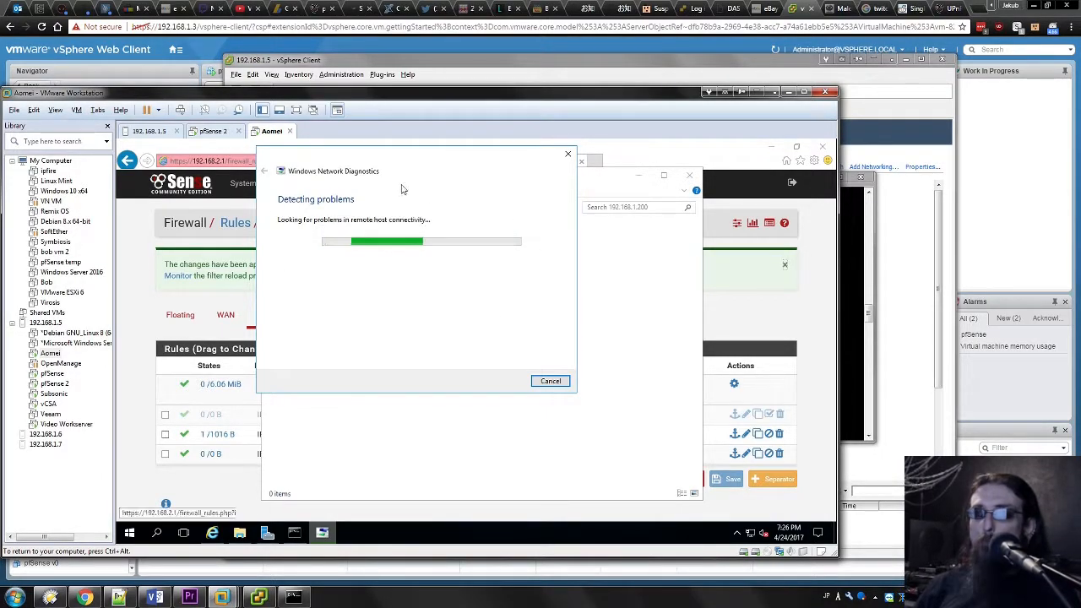
{"action": "left_click_drag", "start_coordinate": [355, 161], "coordinate": [321, 159]}
{"action": "left_click", "coordinate": [566, 371]}
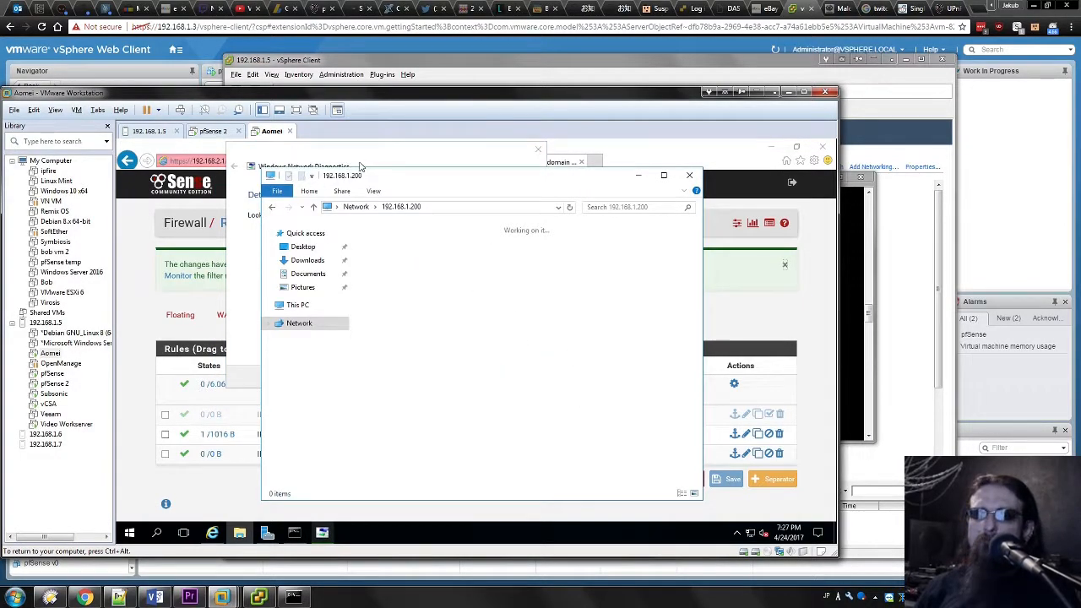
{"action": "left_click", "coordinate": [378, 158]}
{"action": "left_click", "coordinate": [621, 358]}
{"action": "left_click", "coordinate": [776, 320]}
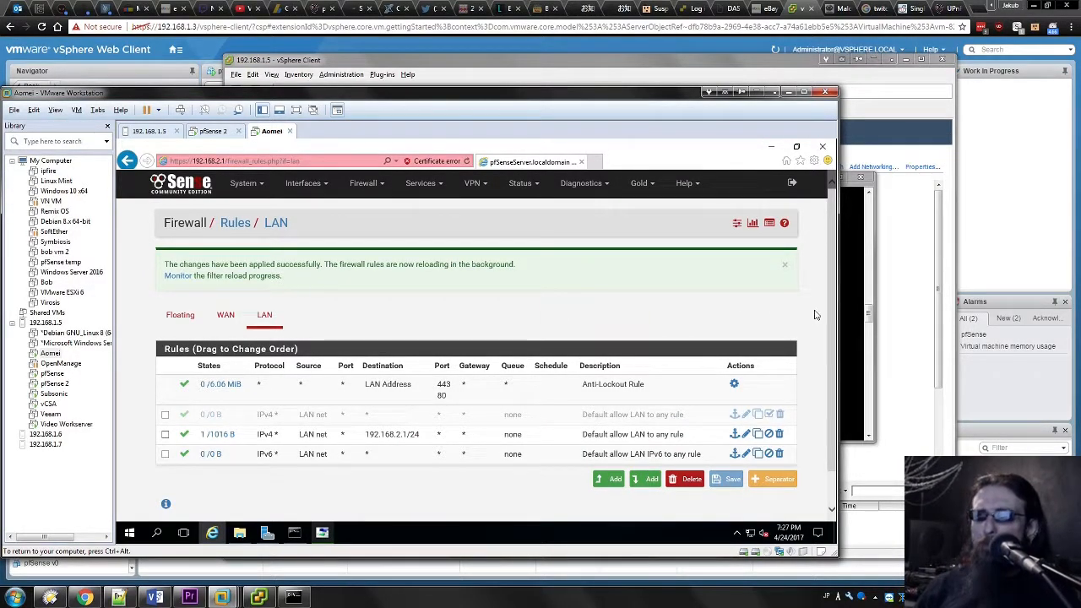
{"action": "left_click", "coordinate": [322, 532]}
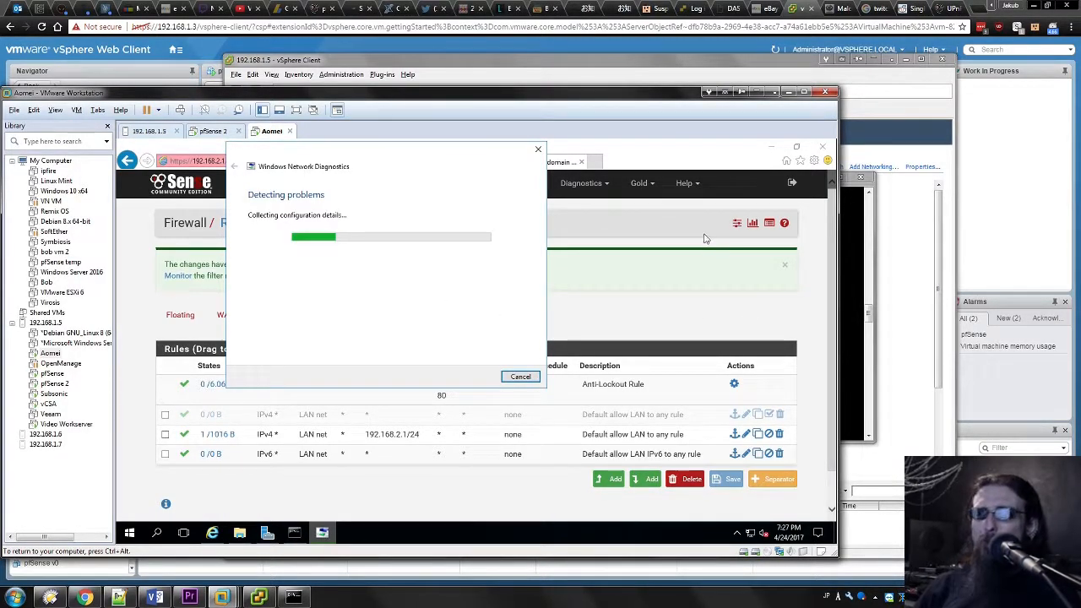
{"action": "left_click", "coordinate": [520, 377]}
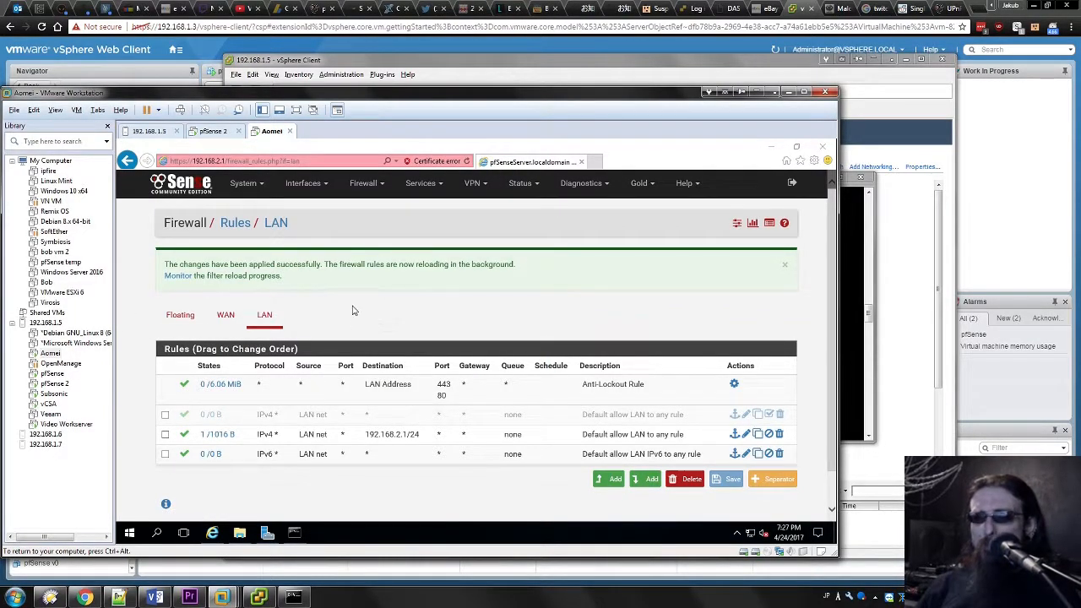
{"action": "left_click_drag", "start_coordinate": [407, 201], "coordinate": [493, 321]}
{"action": "left_click", "coordinate": [488, 323]}
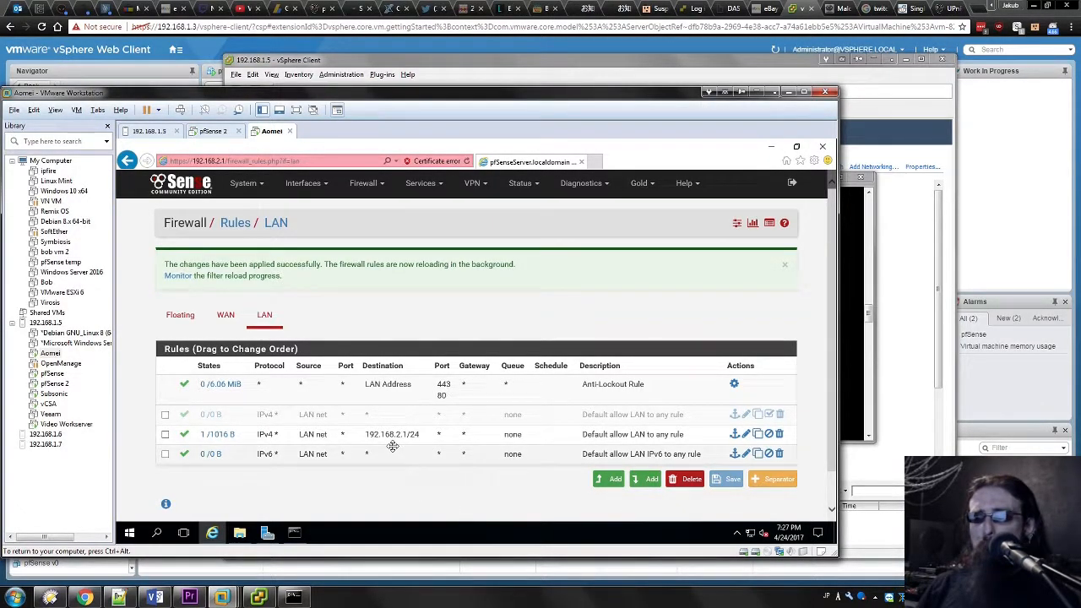
Step: Ping 8.8.8.8 from the command prompt to test internet access and review the LAN rules alongside it
{"action": "left_click", "coordinate": [294, 533]}
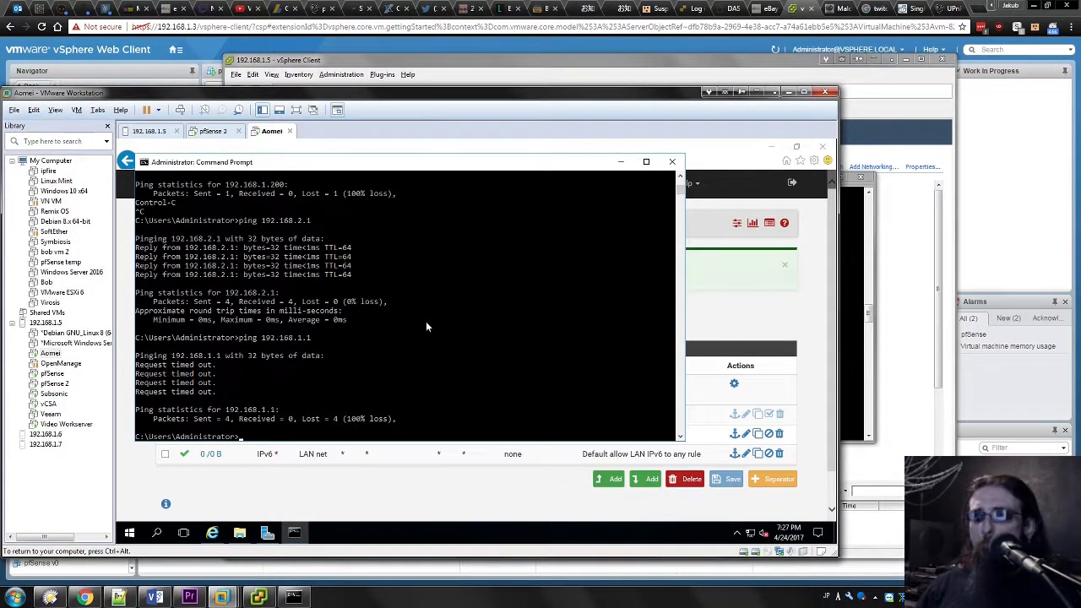
{"action": "type", "text": "ping 8"}
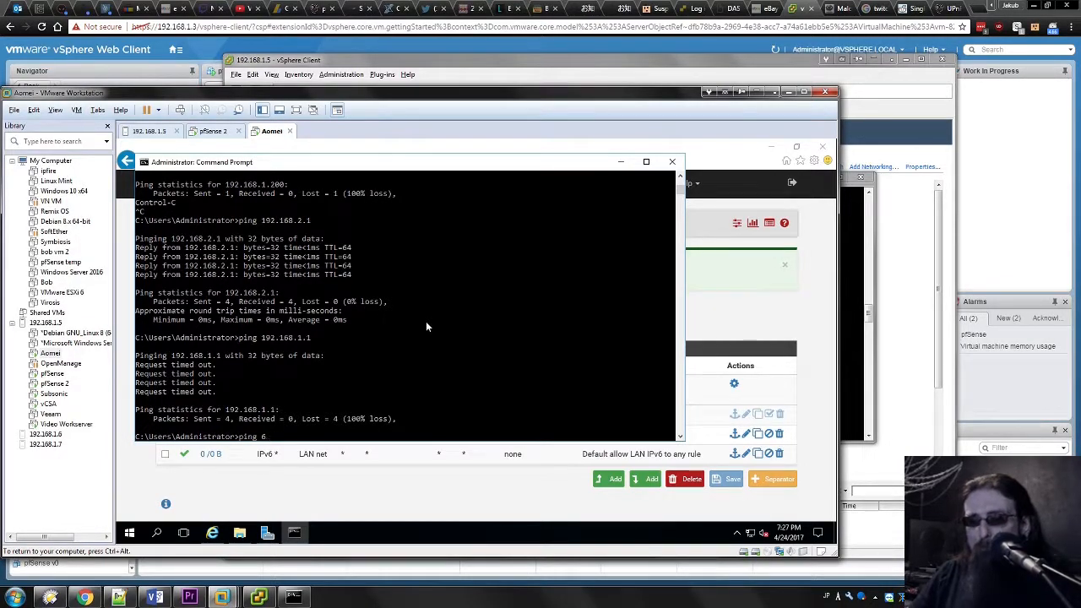
{"action": "type", "text": ".8.8.8"}
{"action": "key", "text": "Return"}
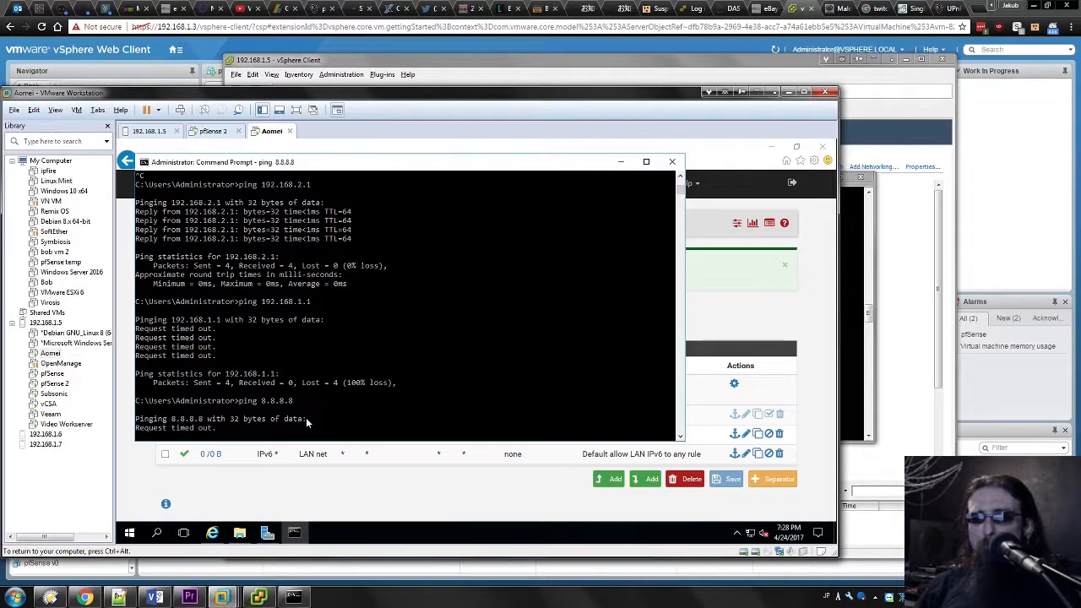
{"action": "left_click", "coordinate": [273, 419]}
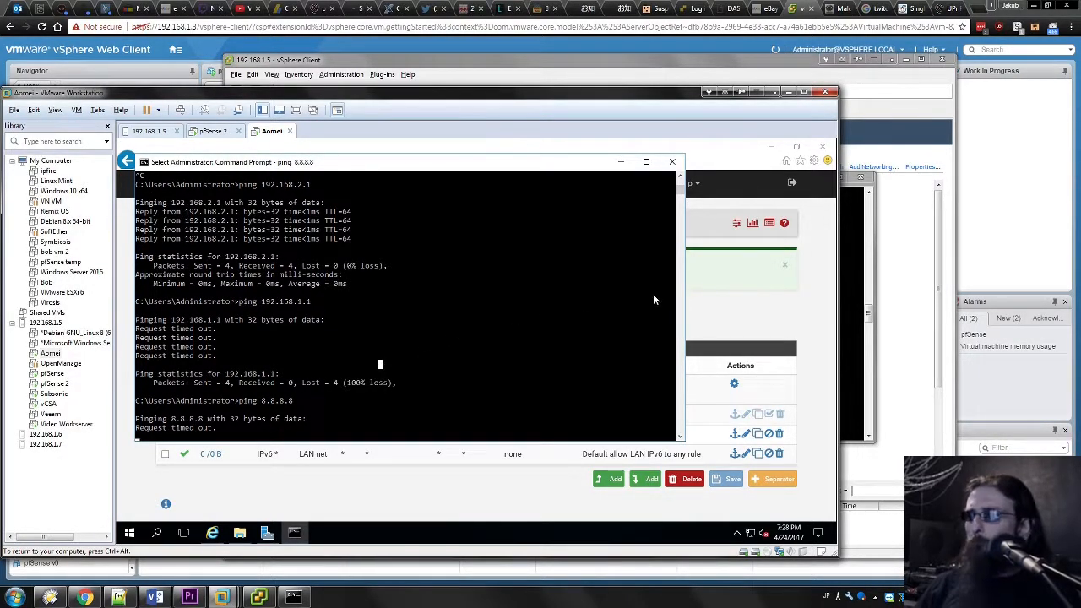
{"action": "left_click", "coordinate": [725, 312]}
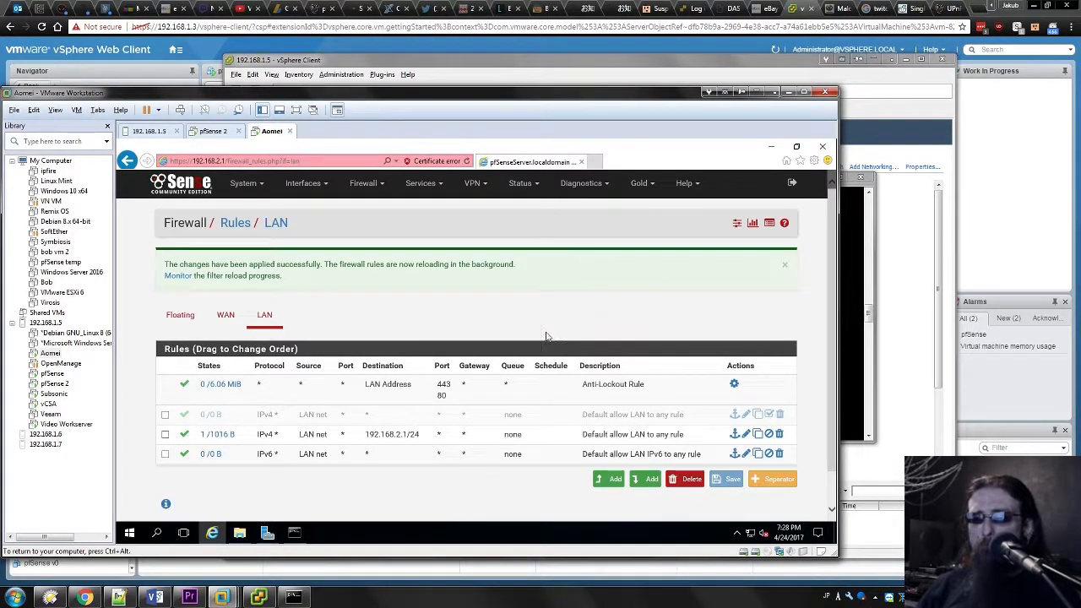
{"action": "left_click", "coordinate": [294, 532]}
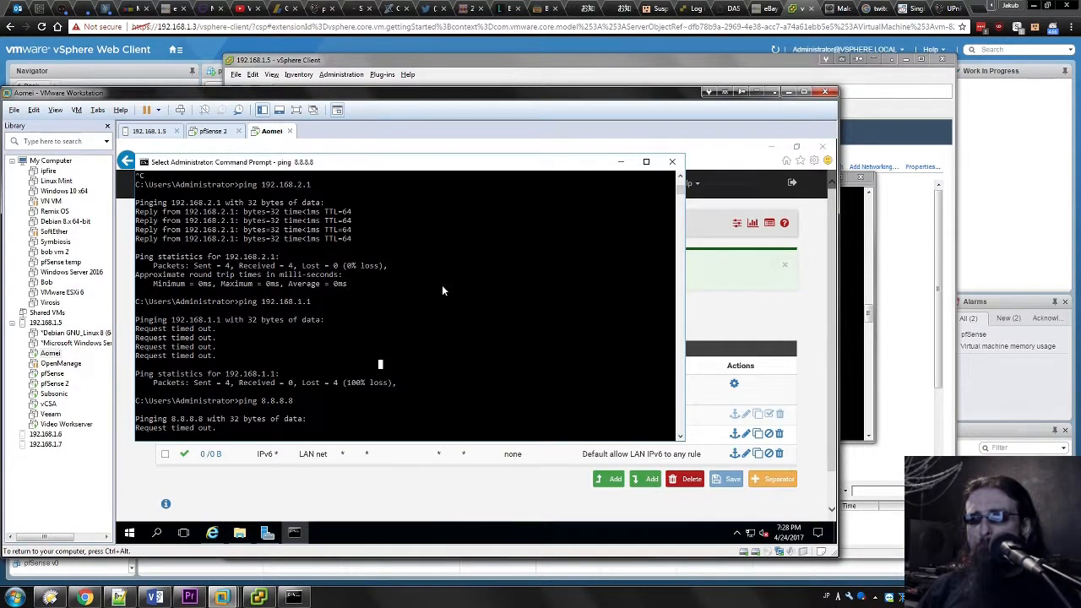
Step: Open the Internet Protocol Version 4 (TCP/IPv4) properties of the virtual machine's Ethernet0 2 connection
{"action": "right_click", "coordinate": [756, 532]}
{"action": "left_click", "coordinate": [755, 525]}
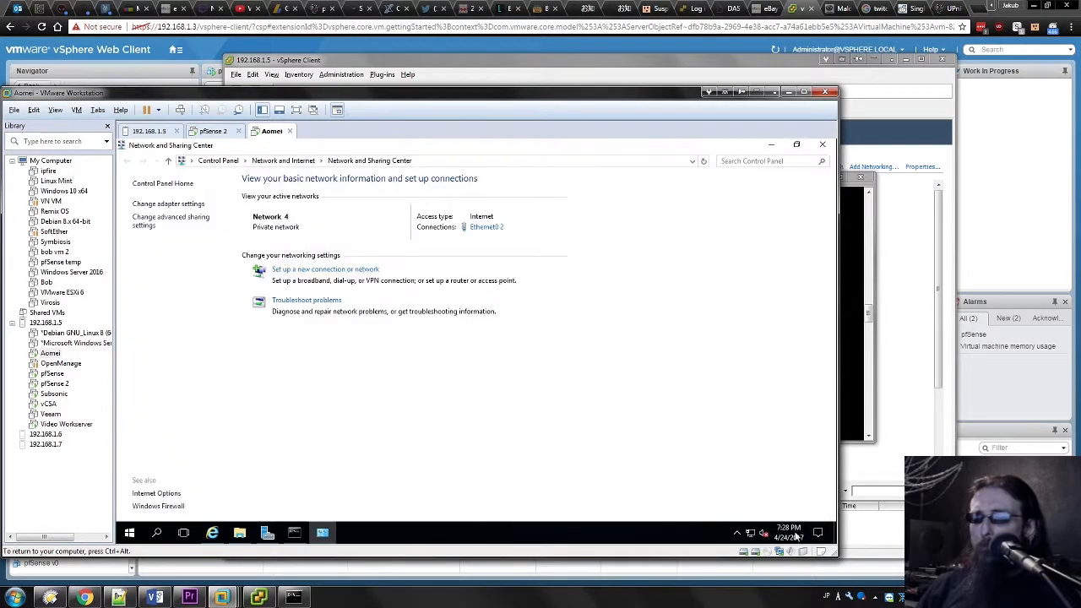
{"action": "left_click", "coordinate": [503, 231]}
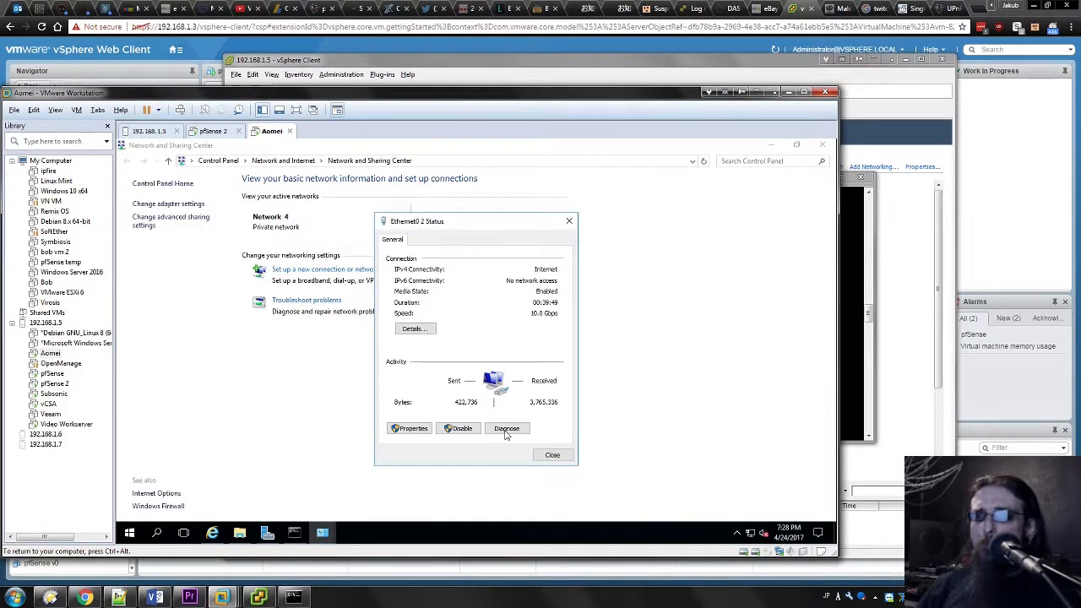
{"action": "left_click", "coordinate": [399, 429]}
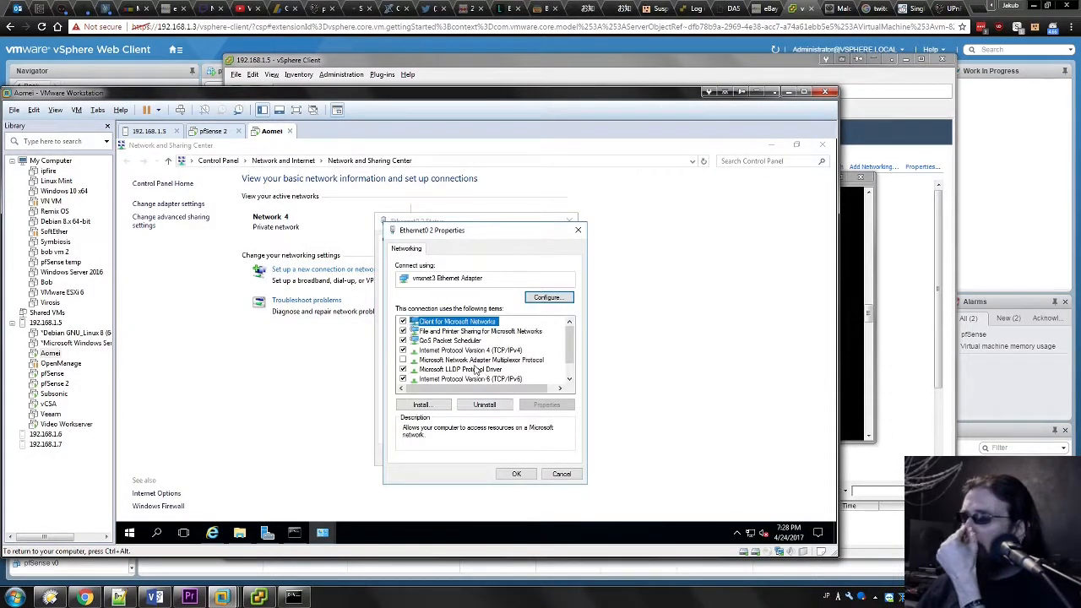
{"action": "left_click", "coordinate": [478, 369]}
{"action": "left_click", "coordinate": [483, 350]}
{"action": "double_click", "coordinate": [483, 350]}
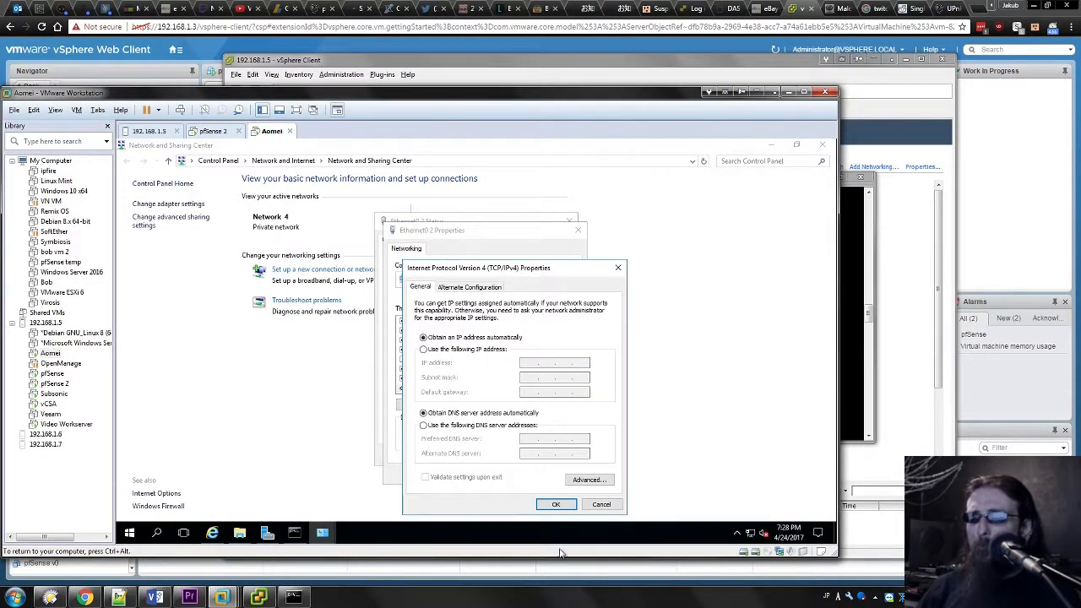
Step: Close the IPv4 properties, disable Internet Protocol Version 6 (TCP/IPv6) for the Ethernet0 2 connection and confirm the connection dialogs
{"action": "left_click", "coordinate": [551, 507]}
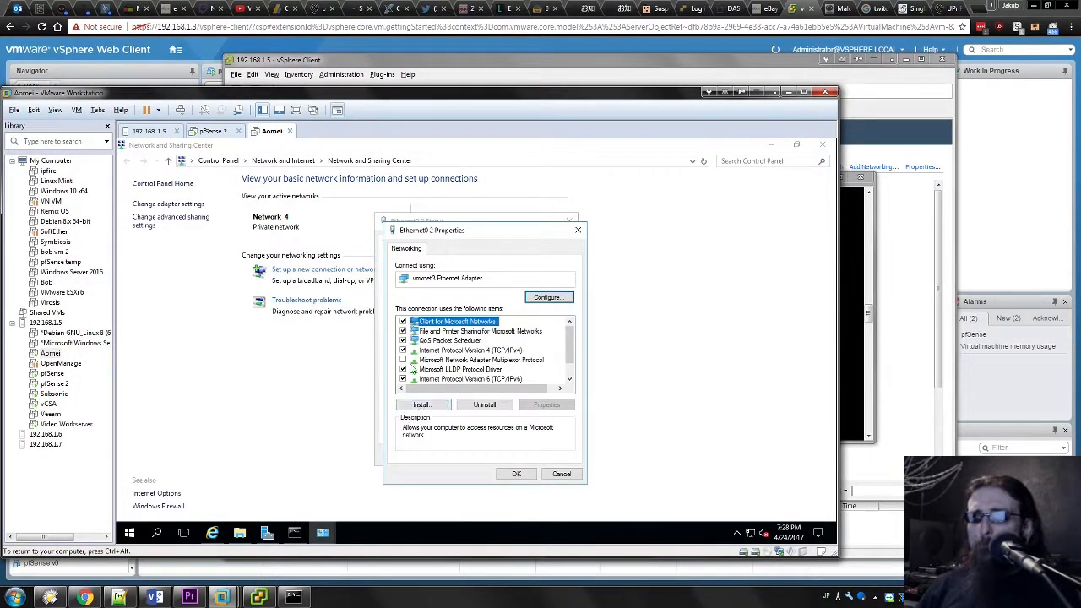
{"action": "left_click", "coordinate": [417, 379]}
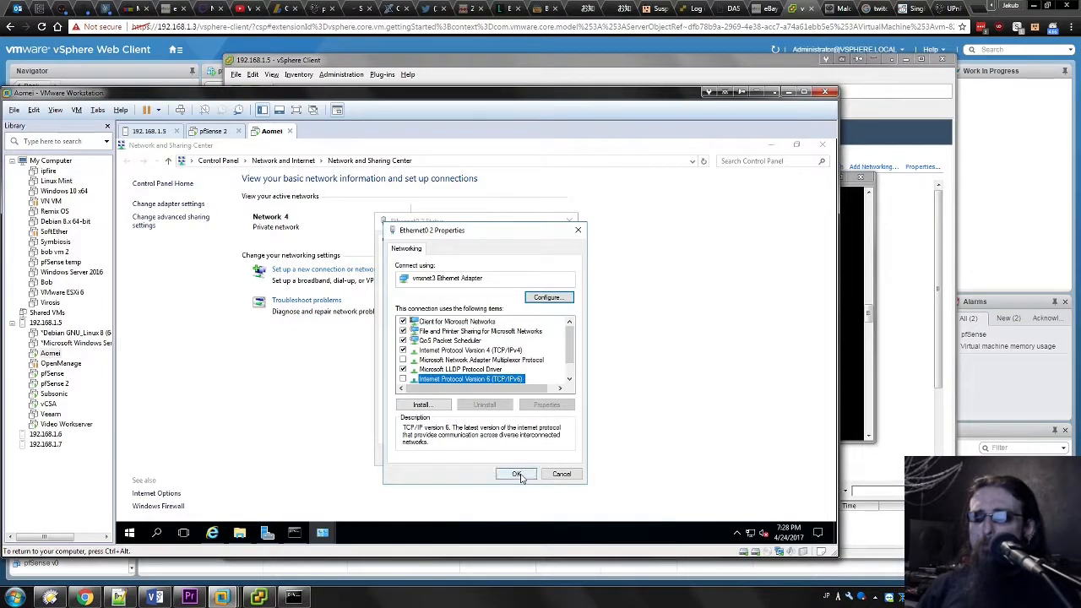
{"action": "left_click", "coordinate": [516, 474]}
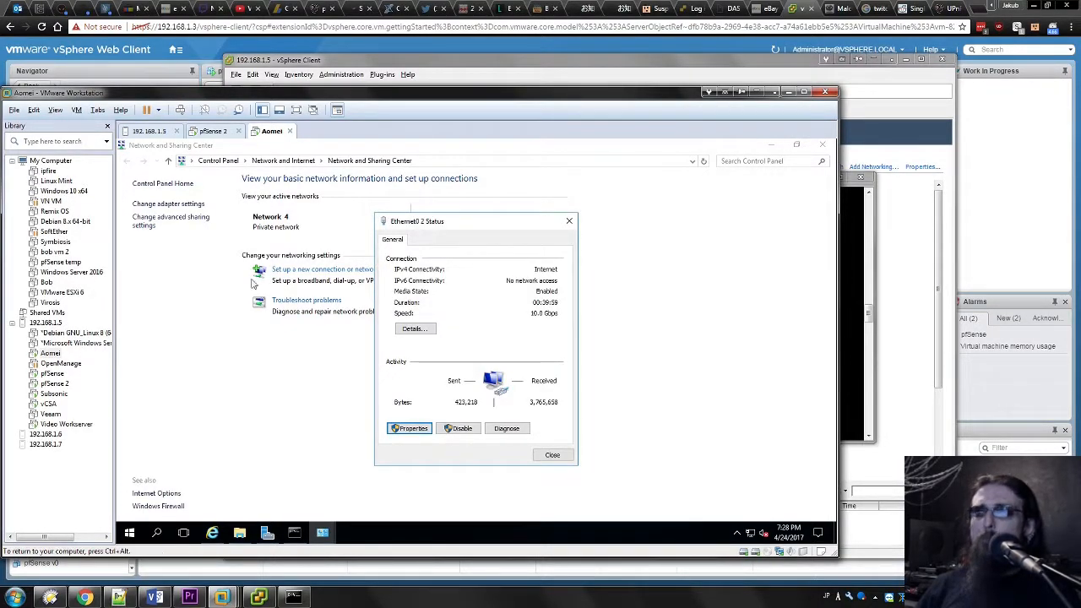
{"action": "left_click", "coordinate": [553, 456]}
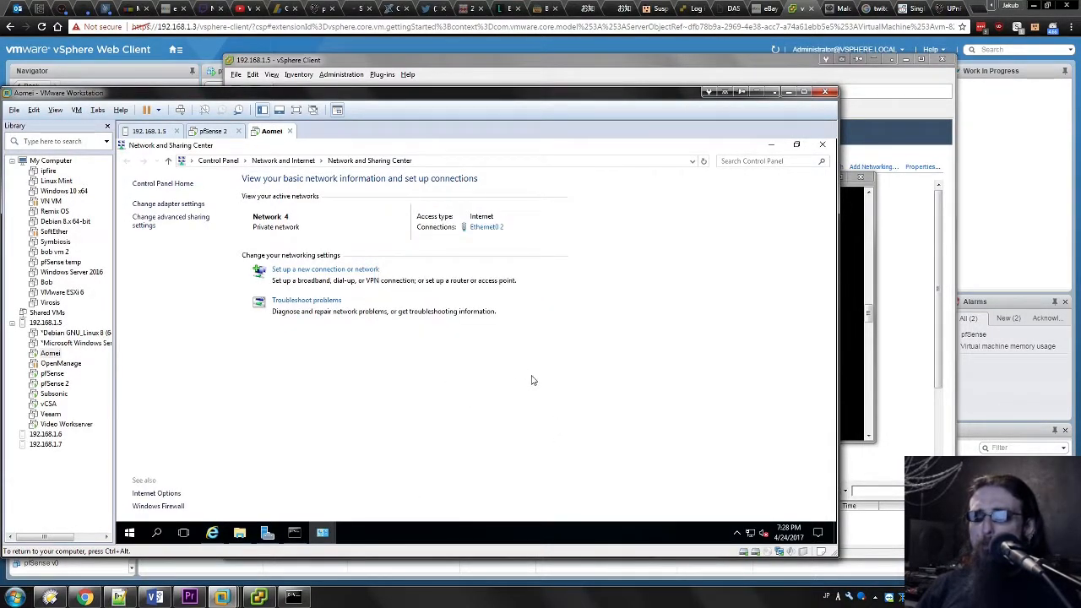
Step: Stop the running ping, repeat it for 8.8.8.8 and ping the pfSense gateway at 192.168.2.1
{"action": "left_click", "coordinate": [294, 532]}
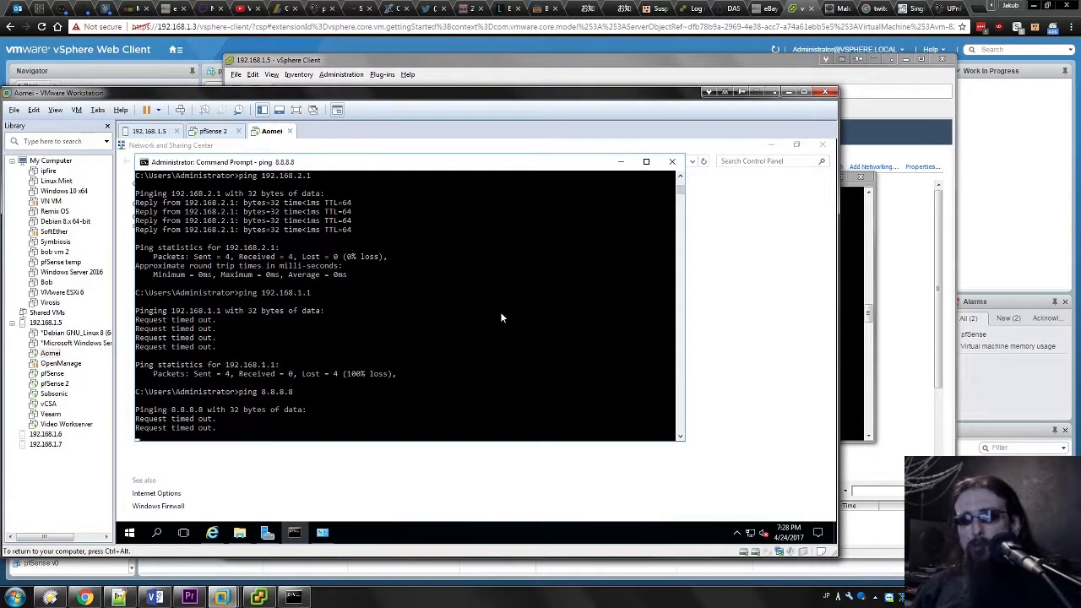
{"action": "key", "text": "ctrl+c"}
{"action": "key", "text": "Up"}
{"action": "key", "text": "Return"}
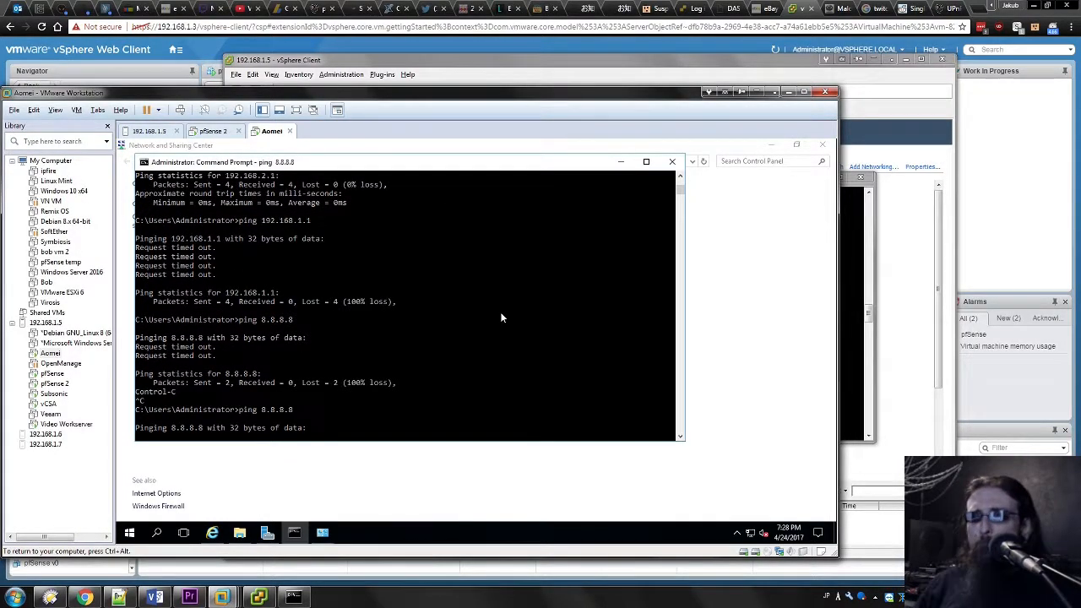
{"action": "key", "text": "ctrl+c"}
{"action": "key", "text": "Up"}
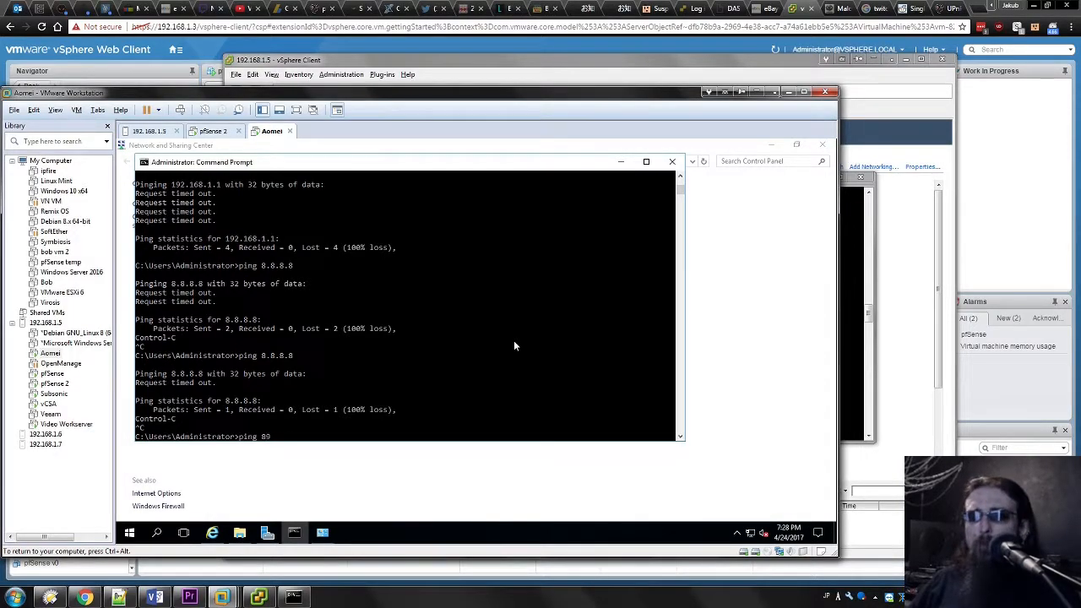
{"action": "key", "text": "Return"}
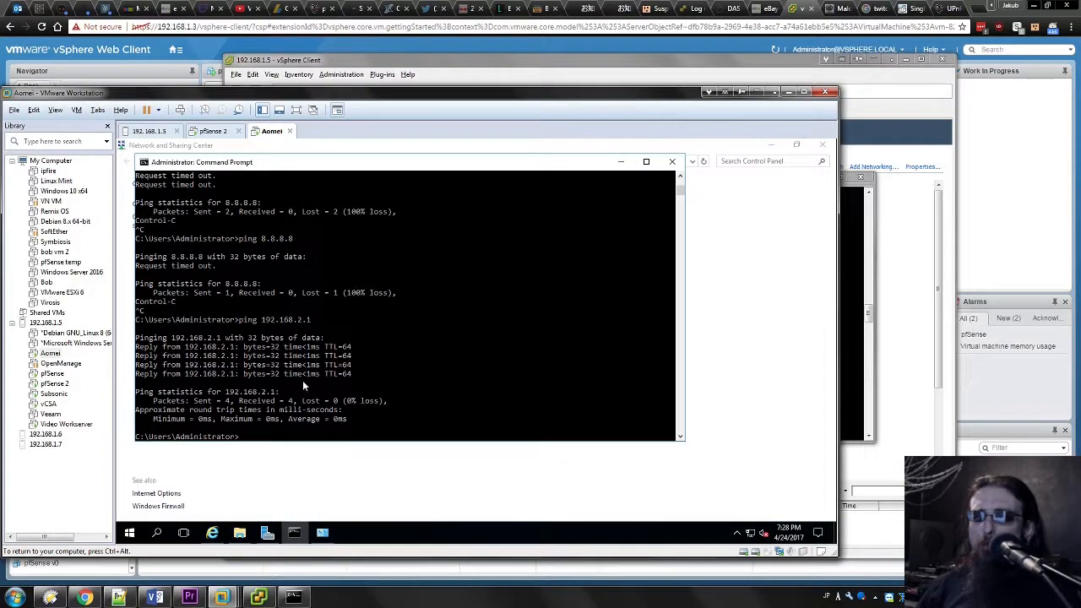
Step: Ping 192.168.1.1 and 8.8.8.8 from the command prompt, interrupting each test early
{"action": "type", "text": "ping 192.168.1.1"}
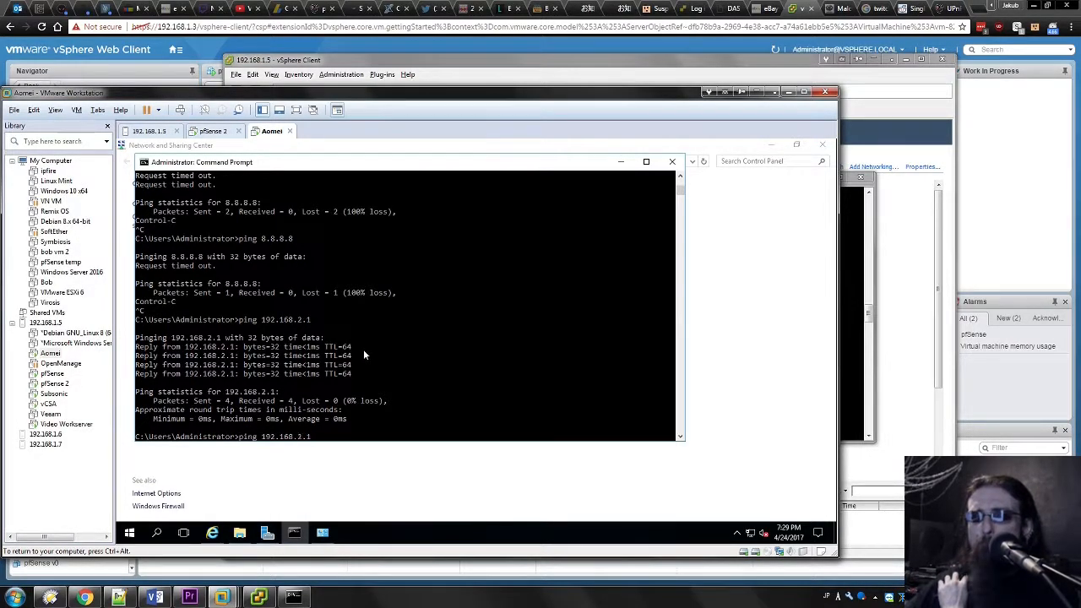
{"action": "key", "text": "Return"}
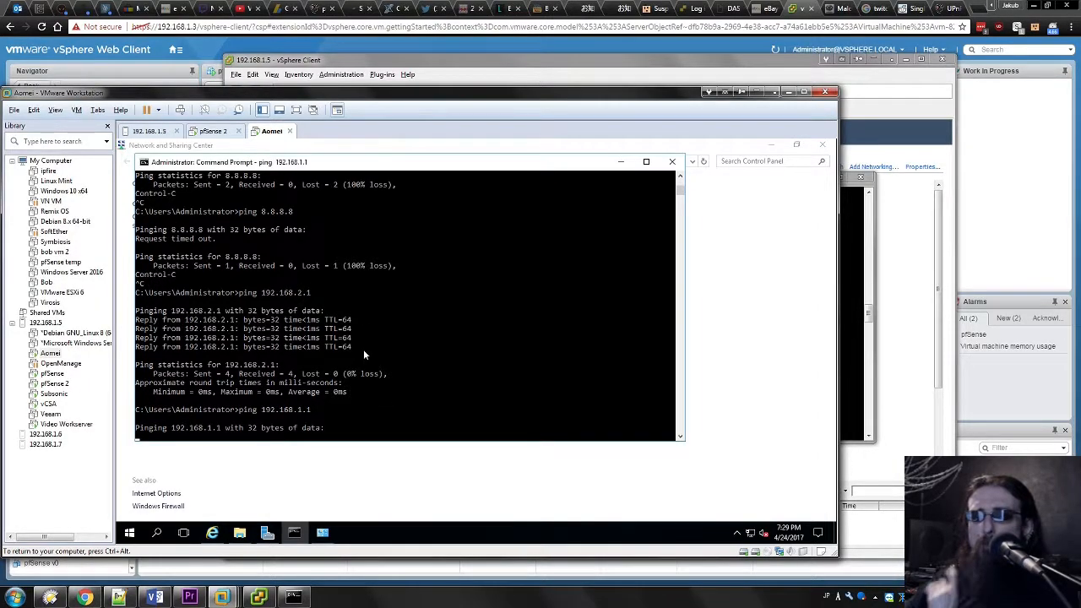
{"action": "key", "text": "ctrl+c"}
{"action": "key", "text": "Up"}
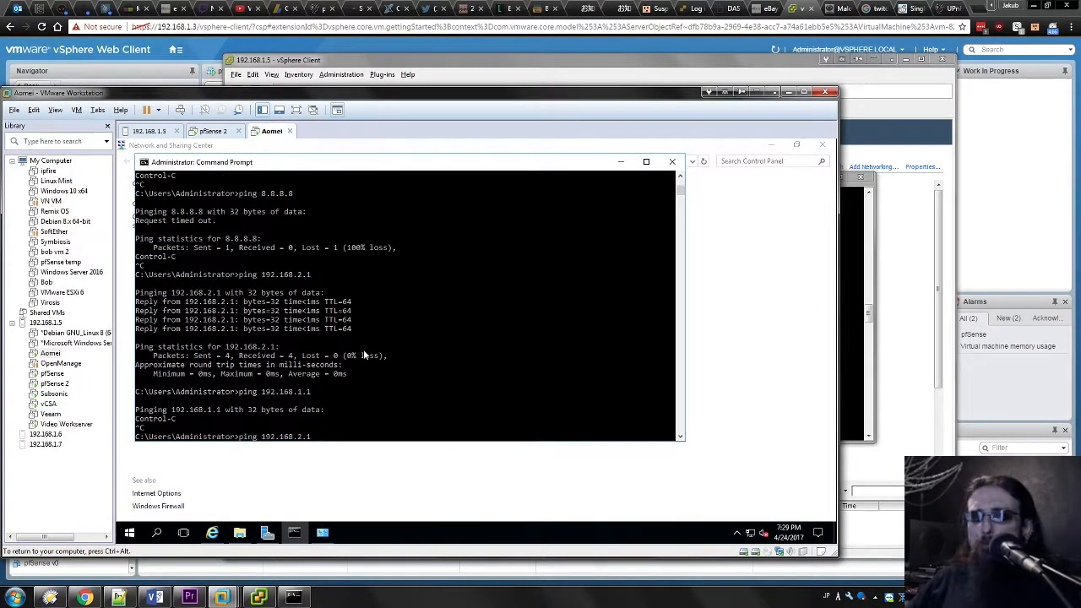
{"action": "key", "text": "Return"}
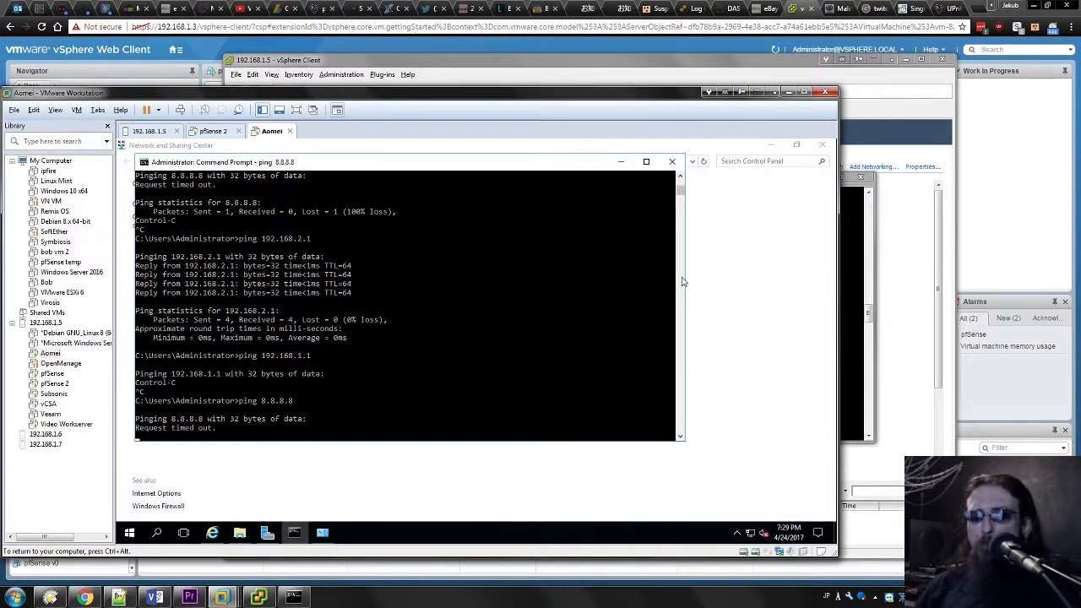
{"action": "key", "text": "ctrl+c"}
Step: Check the pfSense 2 console, return to the Aomei machine and close the Network and Sharing Center to show the LAN rules
{"action": "left_click", "coordinate": [712, 297]}
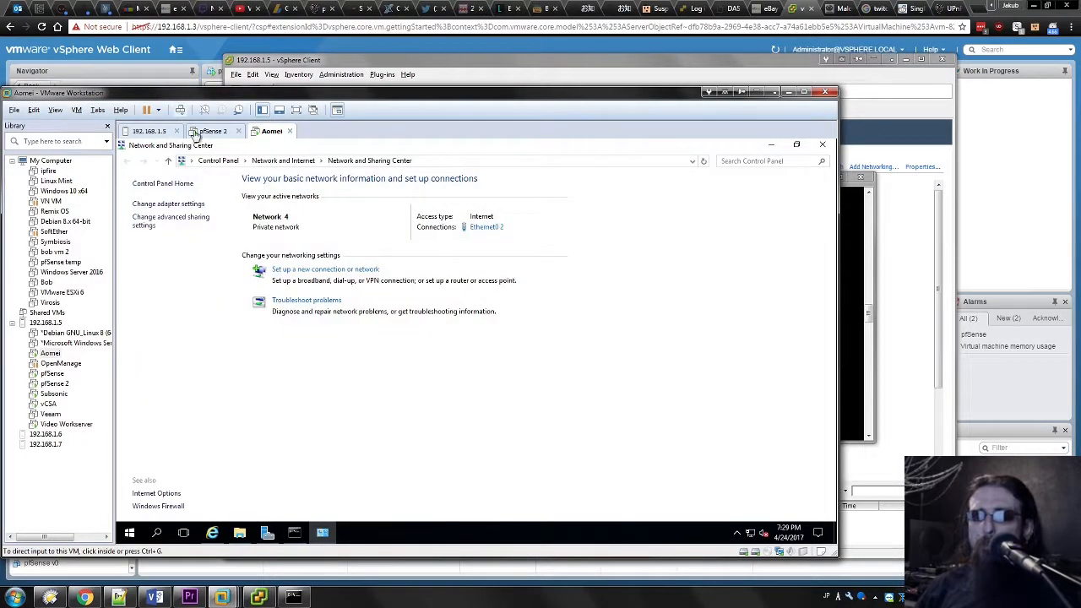
{"action": "left_click", "coordinate": [214, 131]}
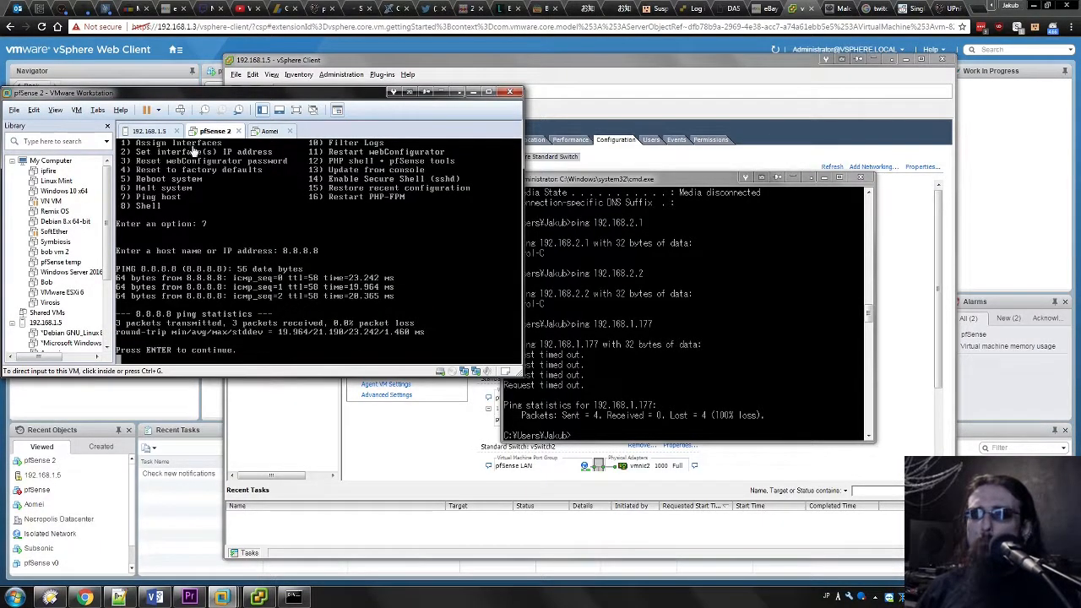
{"action": "left_click", "coordinate": [269, 132]}
{"action": "left_click", "coordinate": [335, 350]}
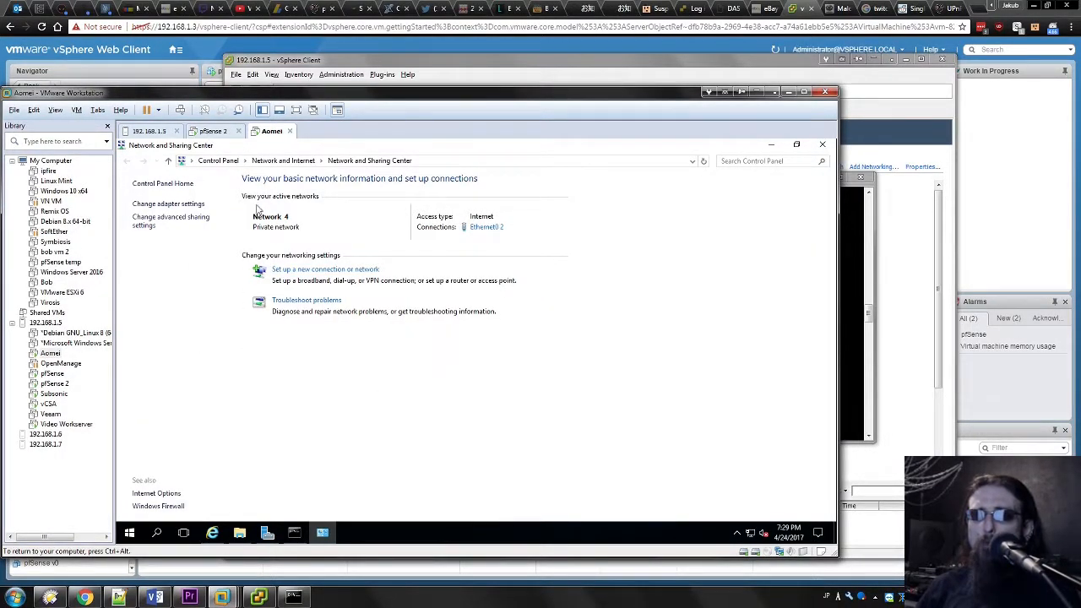
{"action": "left_click", "coordinate": [822, 145]}
{"action": "left_click", "coordinate": [540, 487]}
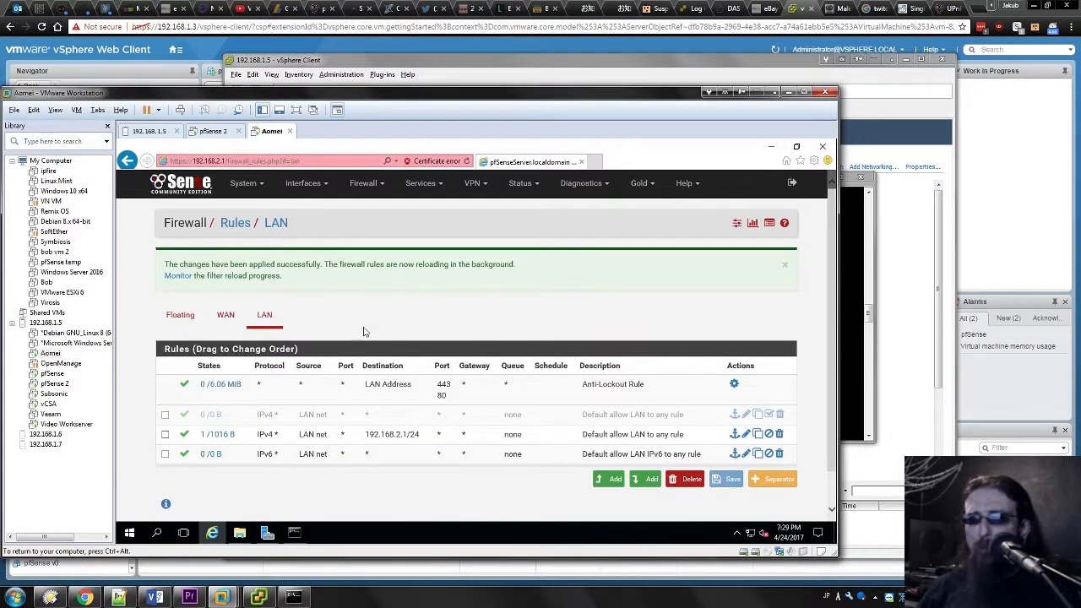
Step: Enable the IPv4 LAN rule for any destination, disable the 192.168.2.1/24 rule and apply the firewall changes
{"action": "left_click", "coordinate": [165, 414]}
{"action": "left_click", "coordinate": [165, 434]}
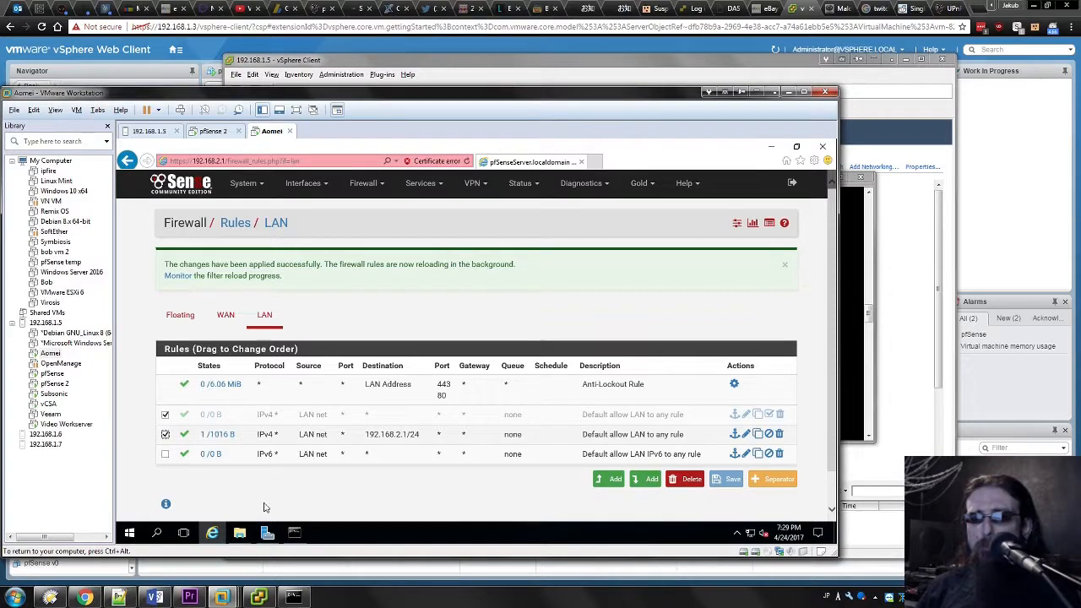
{"action": "left_click", "coordinate": [165, 435]}
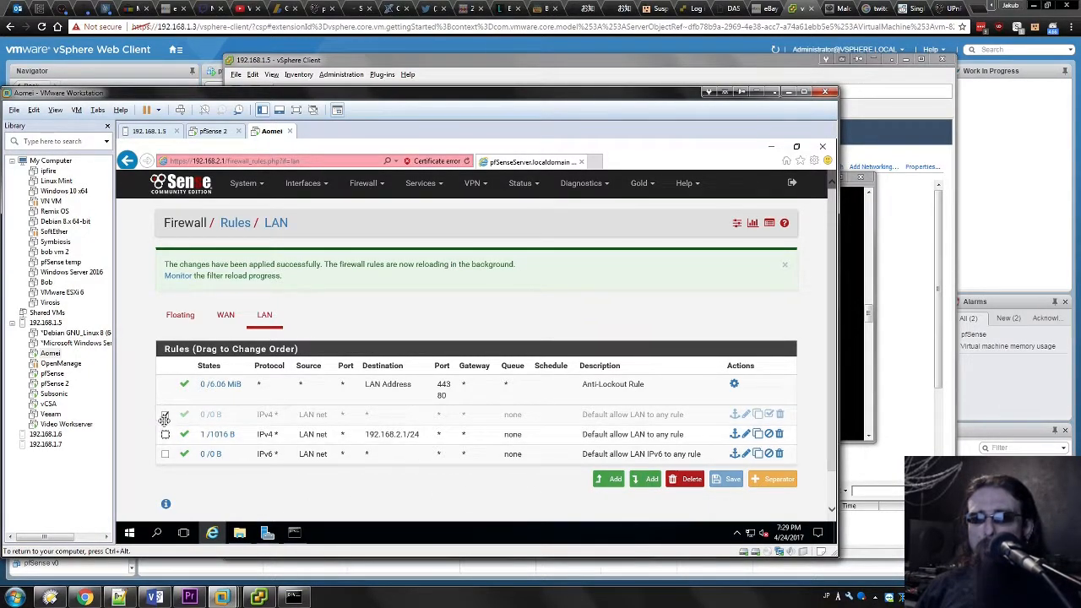
{"action": "left_click", "coordinate": [166, 414]}
{"action": "left_click_drag", "start_coordinate": [166, 414], "coordinate": [181, 434]}
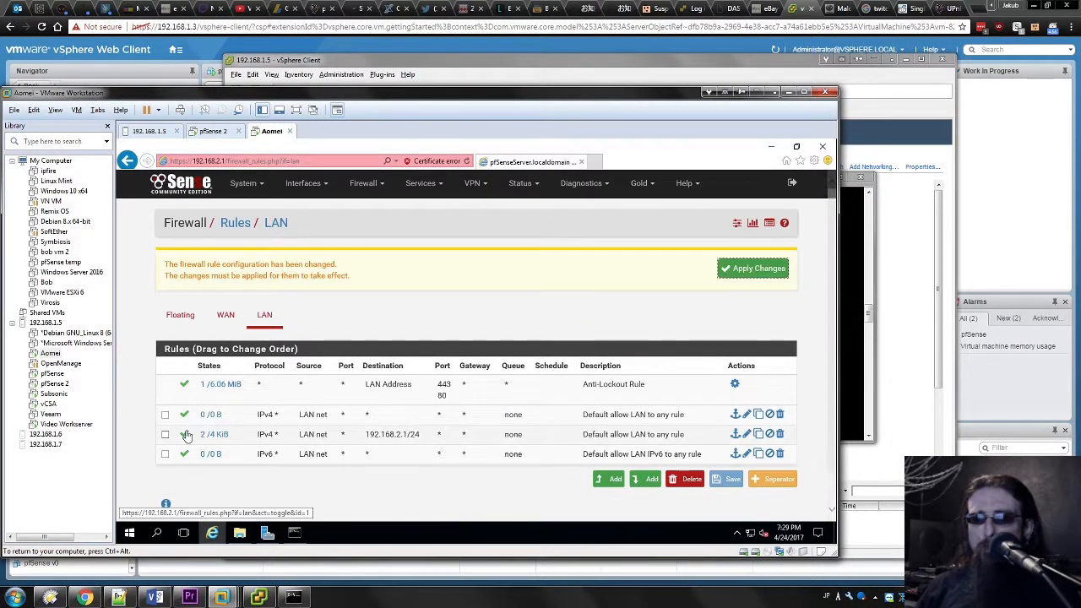
{"action": "left_click", "coordinate": [750, 269]}
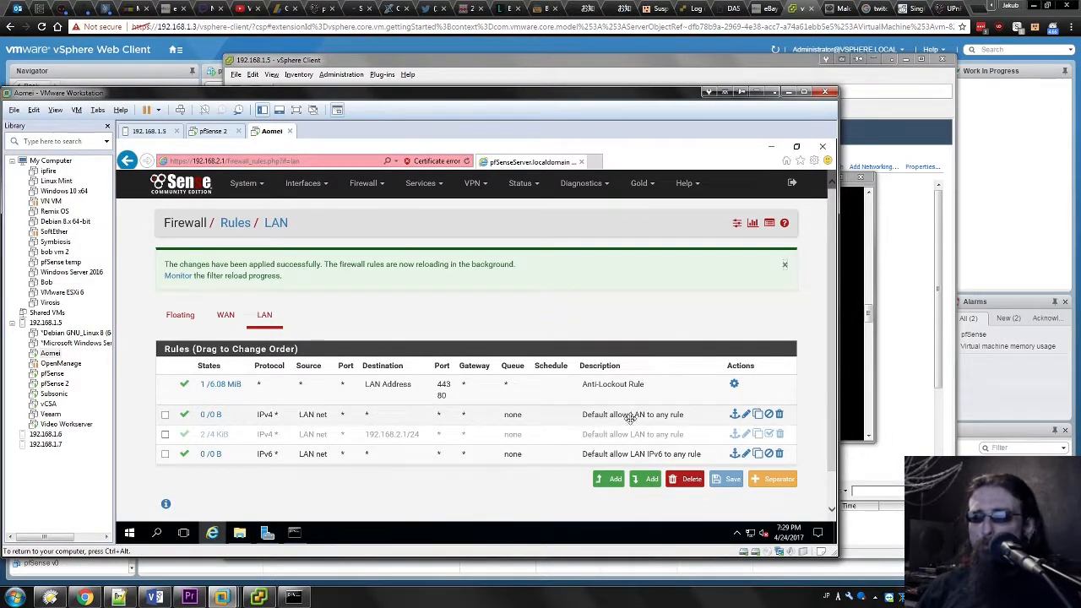
Step: Test the applied rules by pinging 8.8.8.8 and 192.168.1.200 from the command prompt
{"action": "left_click", "coordinate": [290, 536]}
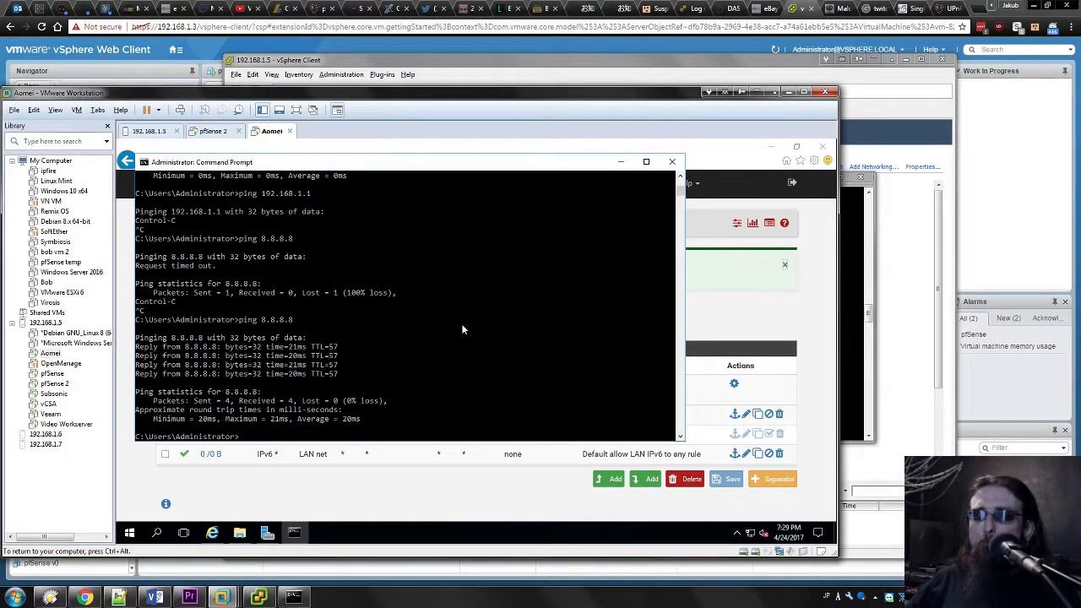
{"action": "type", "text": "ipconfig"}
{"action": "key", "text": "Up"}
{"action": "key", "text": "Up"}
{"action": "key", "text": "Down"}
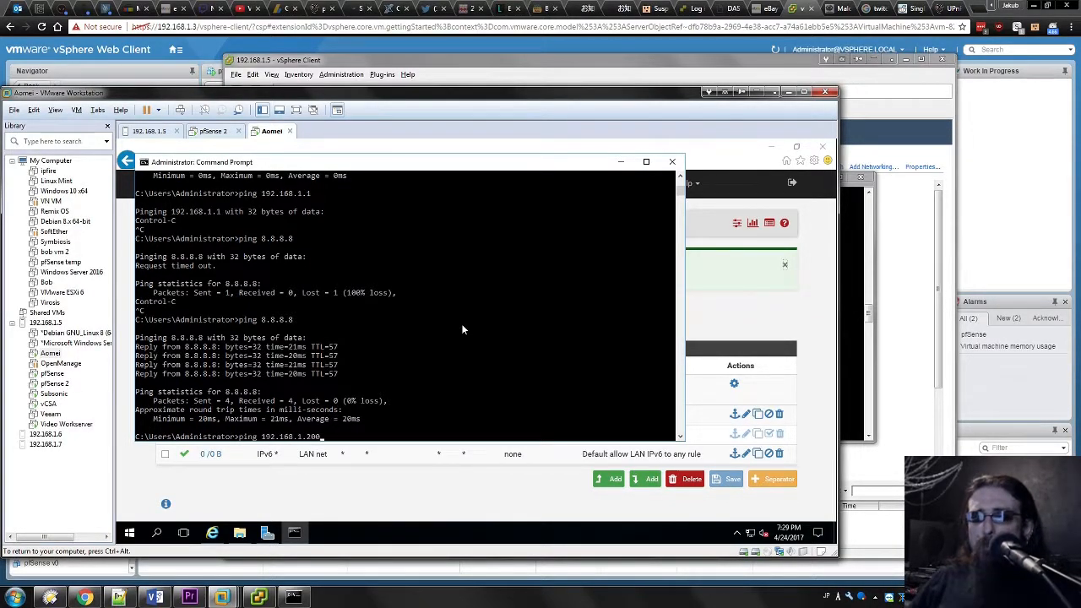
{"action": "key", "text": "Return"}
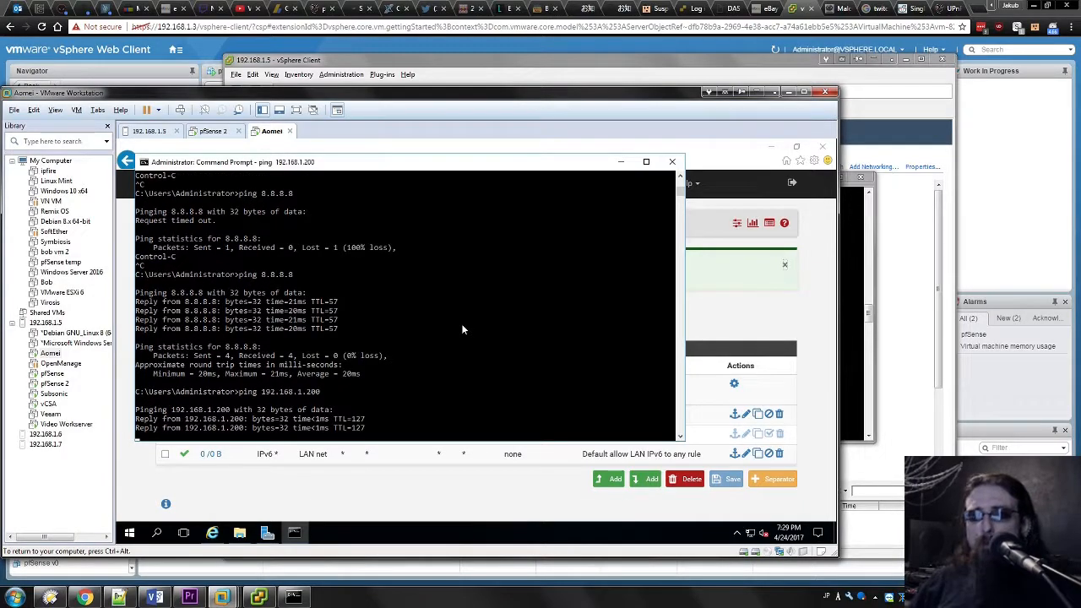
{"action": "key", "text": "ctrl+c"}
Step: Re-enable the 192.168.2.1/24 LAN rule and start a copy of it with the action set to Block
{"action": "left_click", "coordinate": [767, 308]}
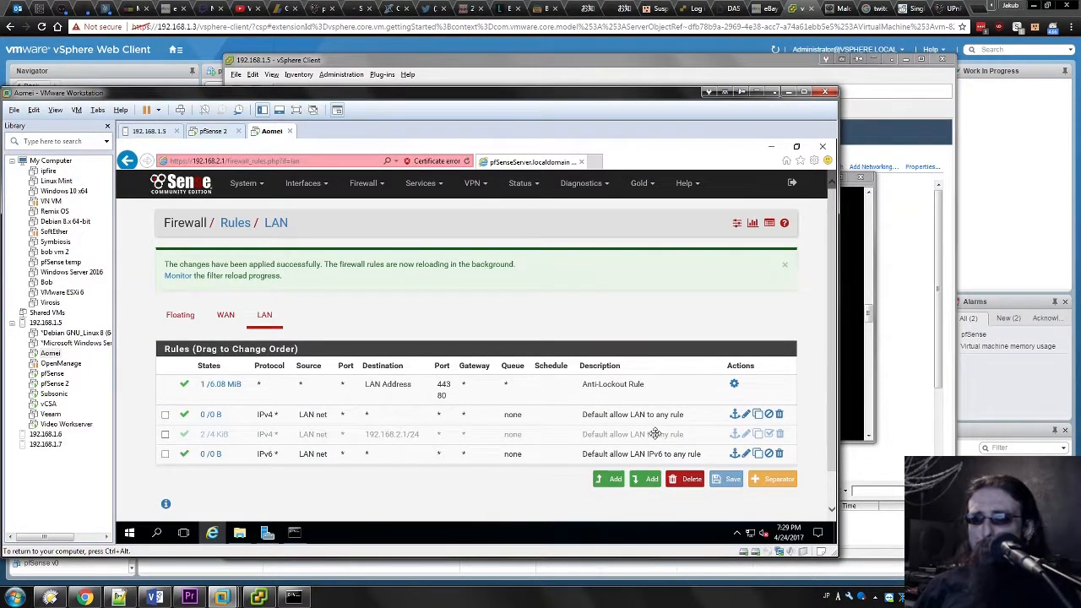
{"action": "left_click", "coordinate": [183, 434]}
{"action": "left_click", "coordinate": [757, 434]}
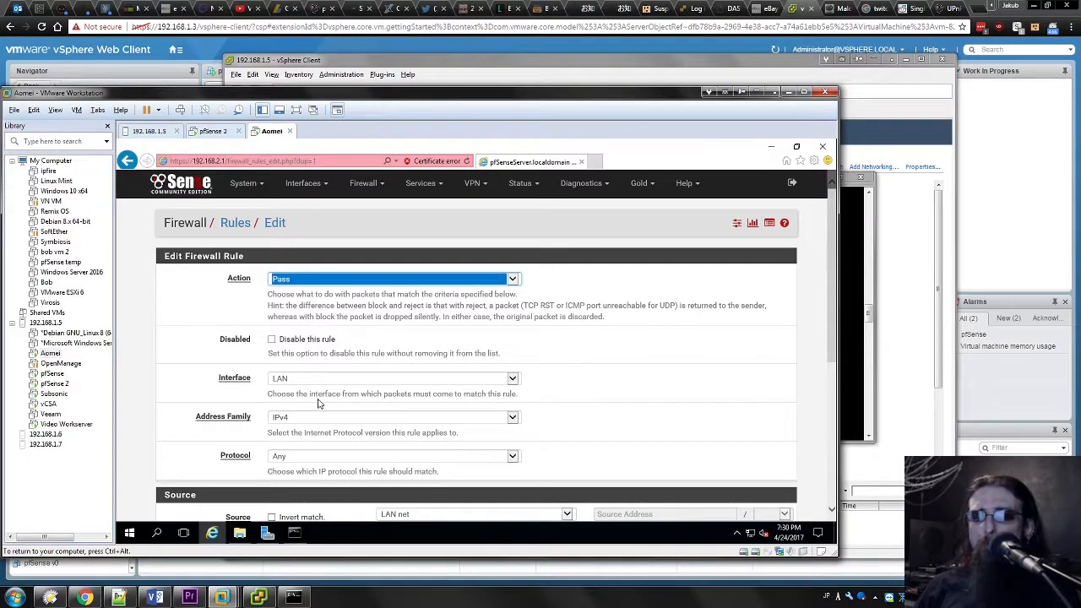
{"action": "scroll", "coordinate": [319, 404], "scroll_direction": "down", "scroll_amount": 3}
{"action": "left_click", "coordinate": [288, 226]}
{"action": "left_click", "coordinate": [287, 245]}
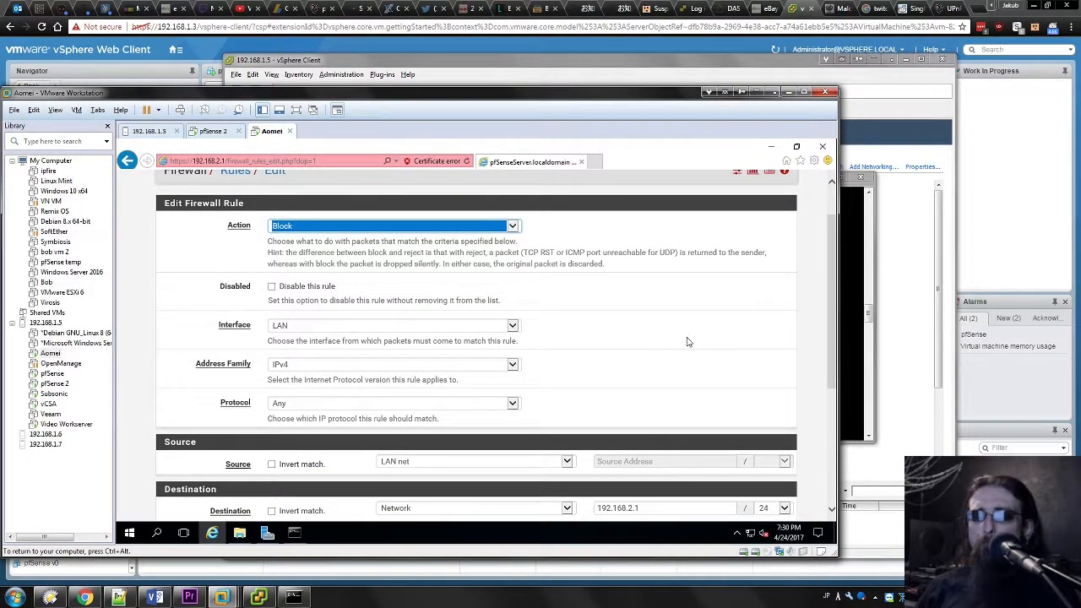
{"action": "left_click", "coordinate": [805, 341]}
Step: Set the new block rule's destination network address to 192.168.1.1 with the /24 mask
{"action": "scroll", "coordinate": [335, 336], "scroll_direction": "down", "scroll_amount": 5}
{"action": "left_click", "coordinate": [679, 280]}
{"action": "key", "text": "BackSpace"}
{"action": "key", "text": "BackSpace"}
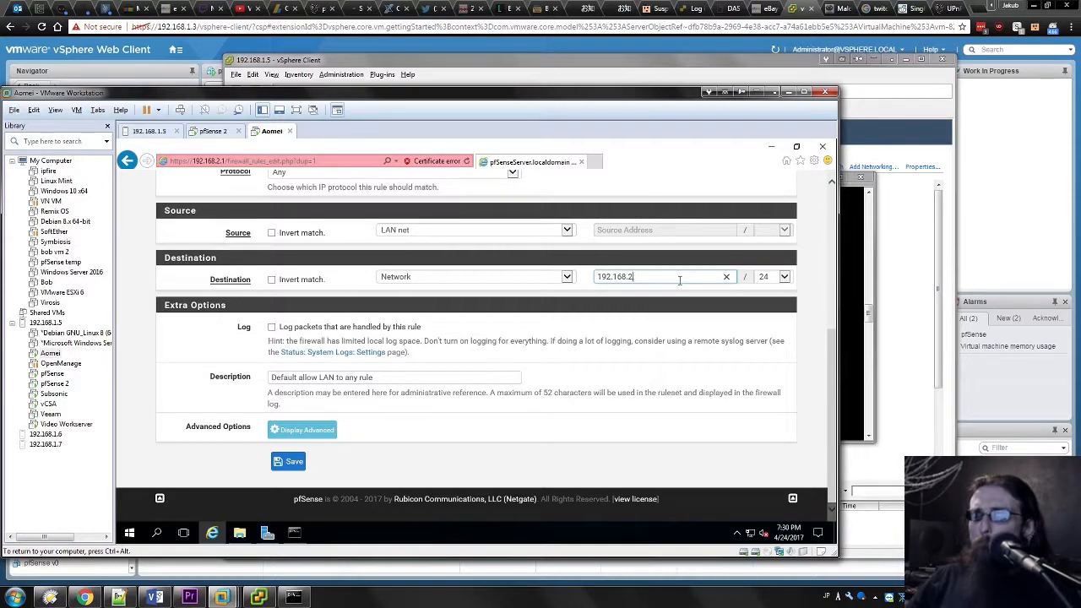
{"action": "key", "text": "BackSpace"}
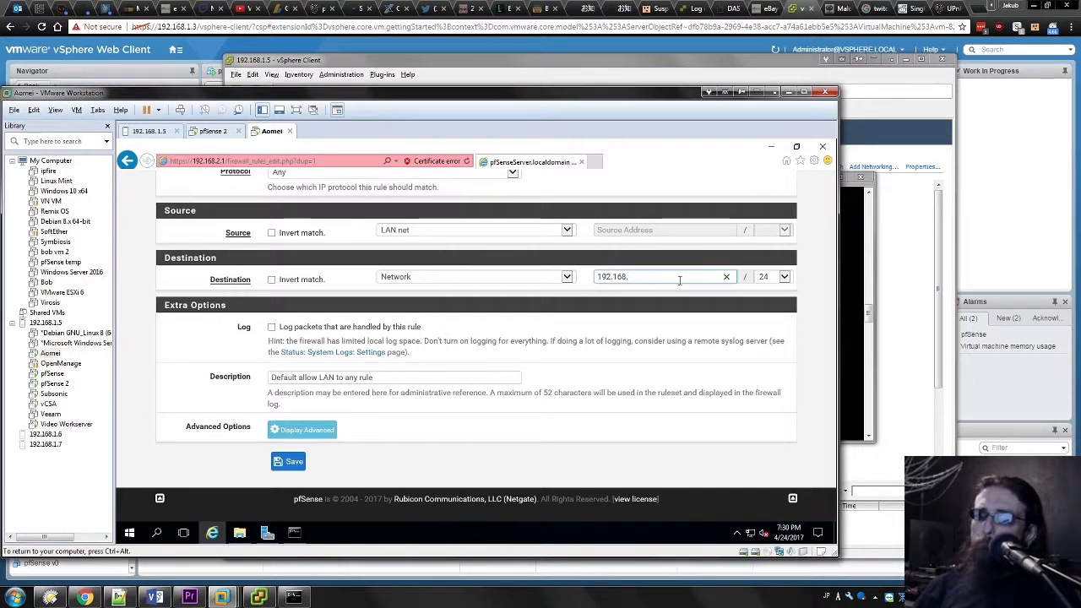
{"action": "type", "text": "1.1"}
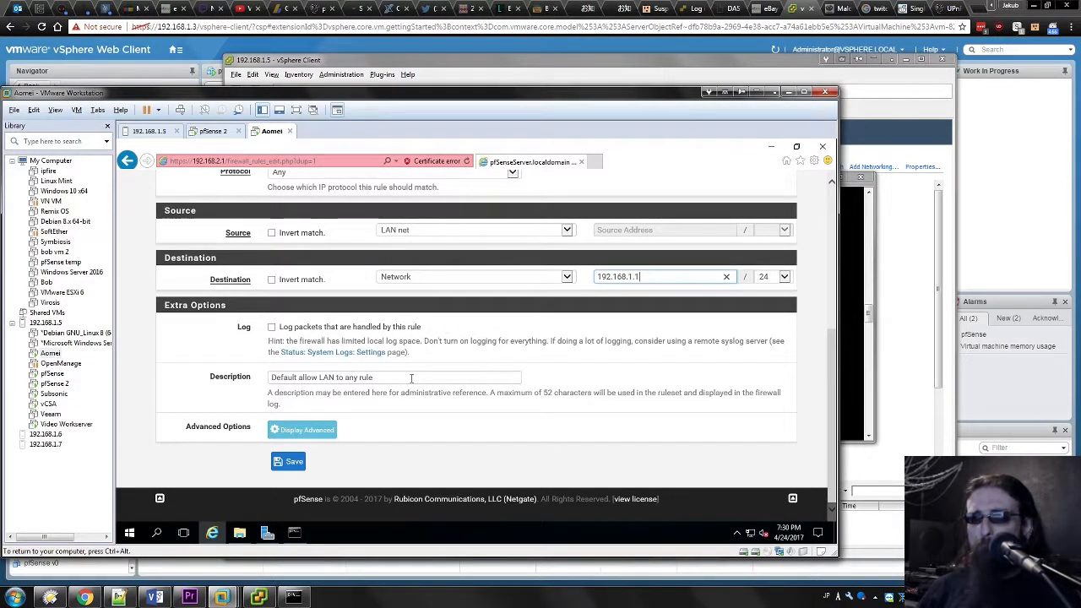
Step: Clear the block rule's description, save the rule and apply the firewall changes
{"action": "left_click_drag", "start_coordinate": [394, 378], "coordinate": [268, 377]}
{"action": "key", "text": "BackSpace"}
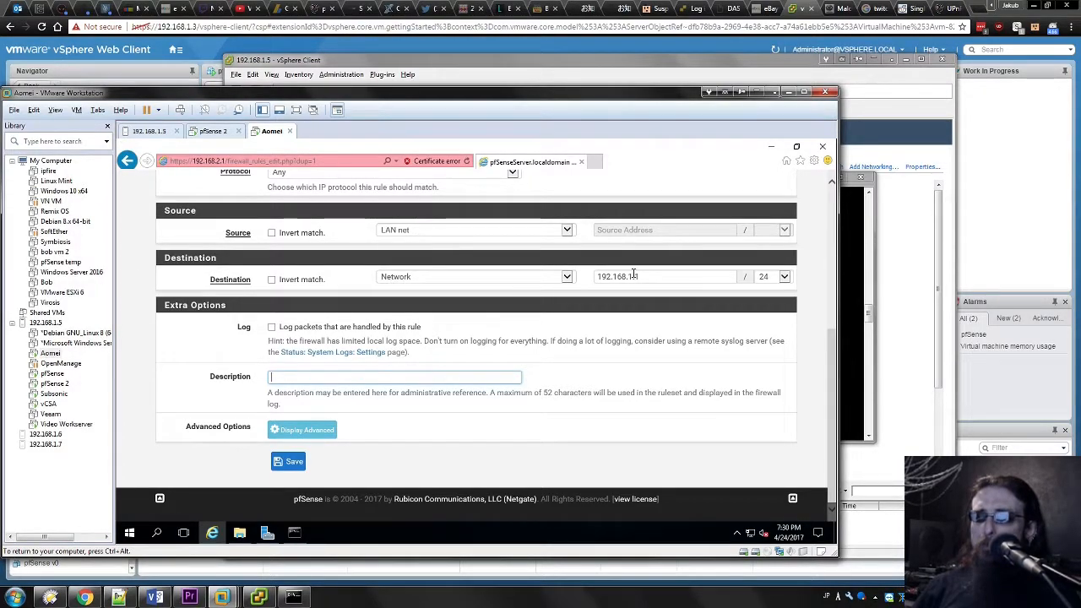
{"action": "left_click", "coordinate": [289, 466]}
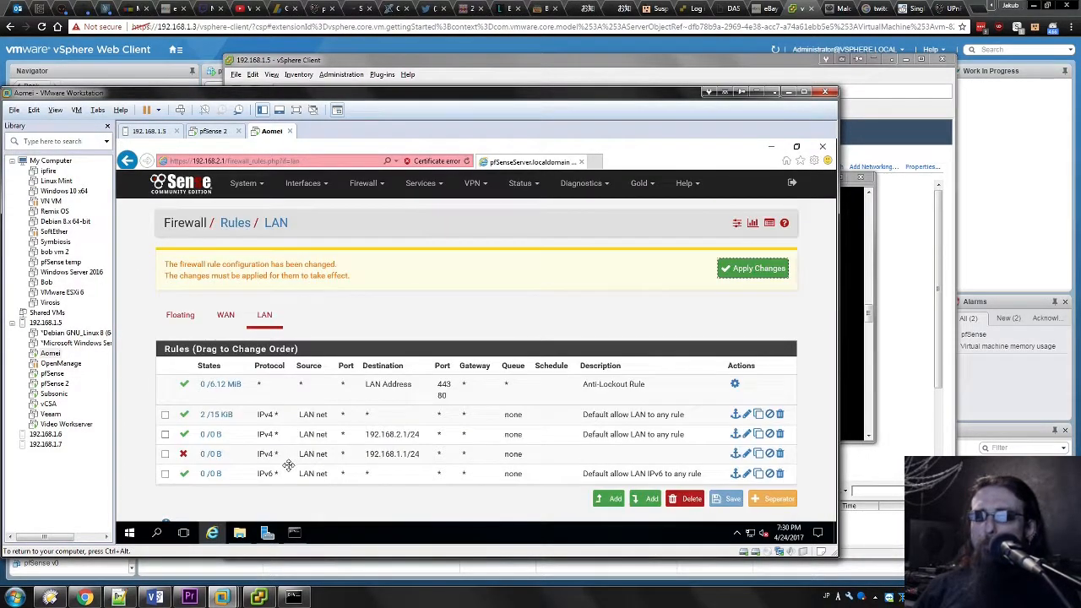
{"action": "left_click", "coordinate": [755, 270]}
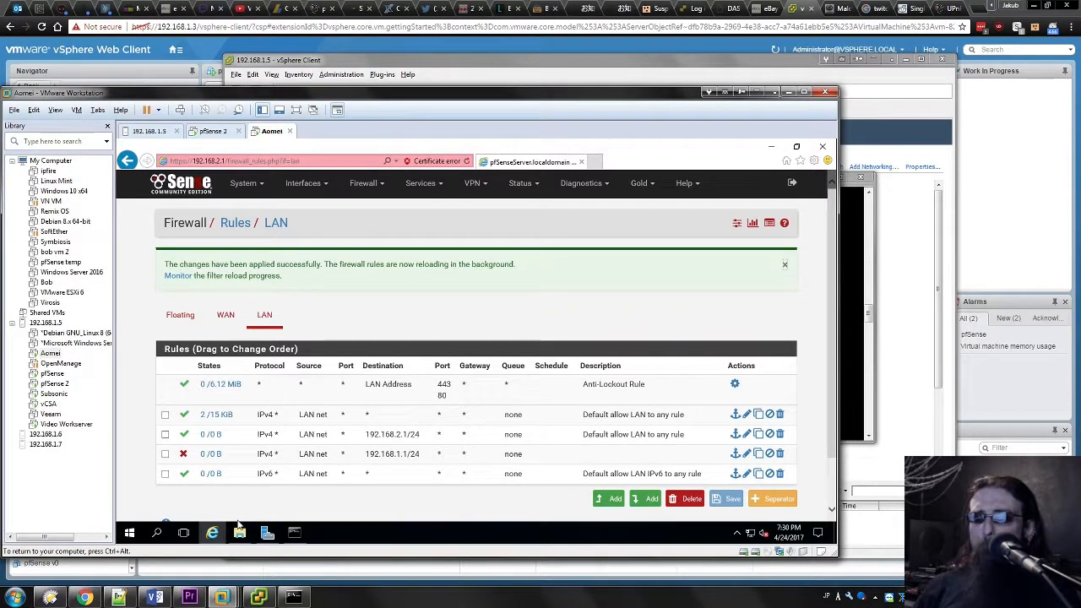
Step: Ping 192.168.1.200 twice from the command prompt to test the applied block rule
{"action": "left_click", "coordinate": [294, 532]}
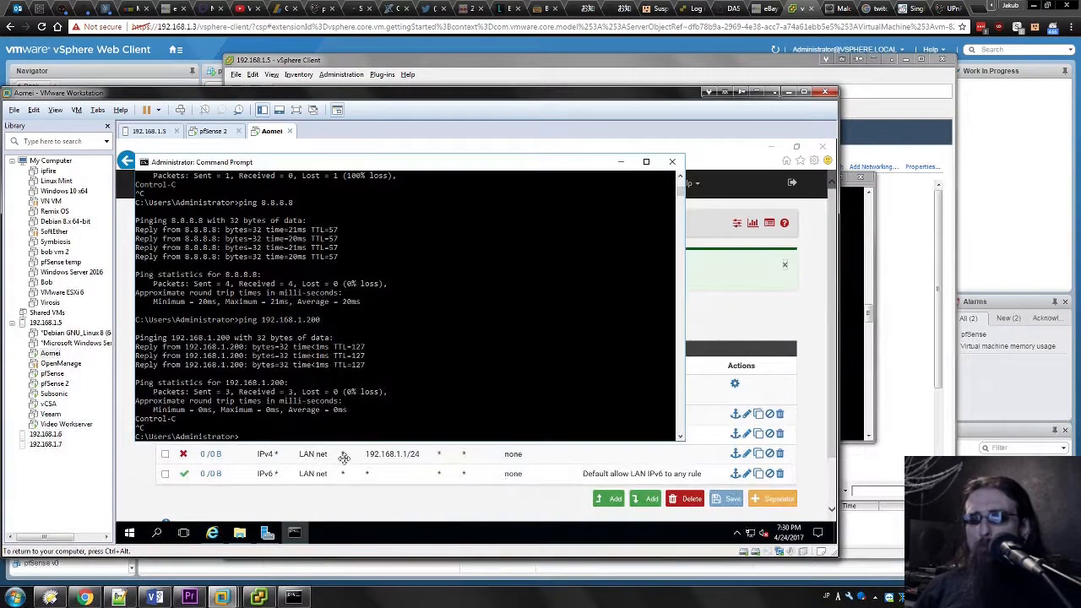
{"action": "key", "text": "Up"}
{"action": "key", "text": "Return"}
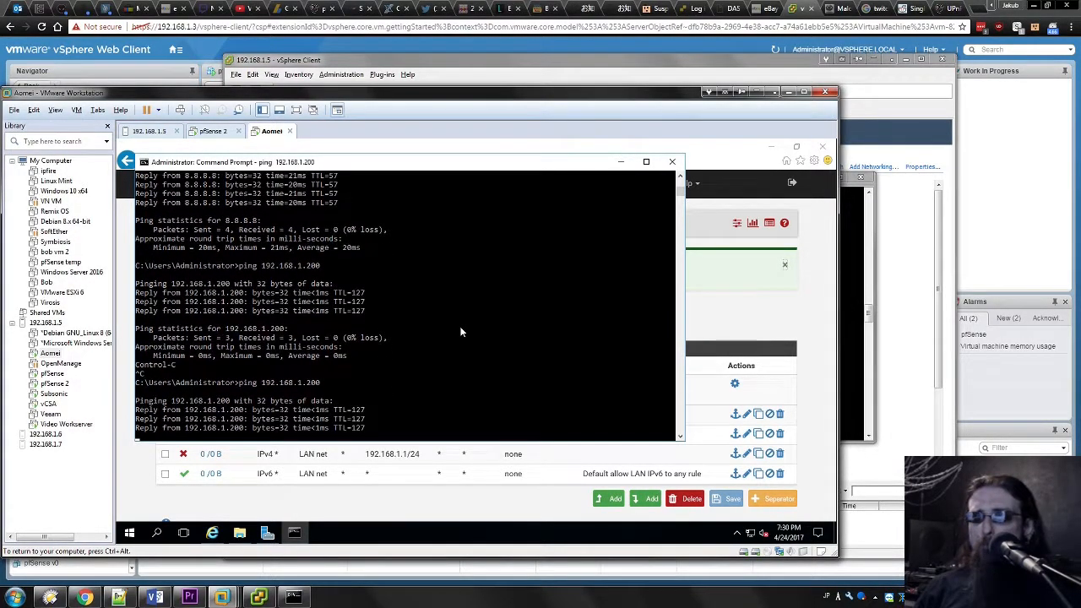
{"action": "key", "text": "Up"}
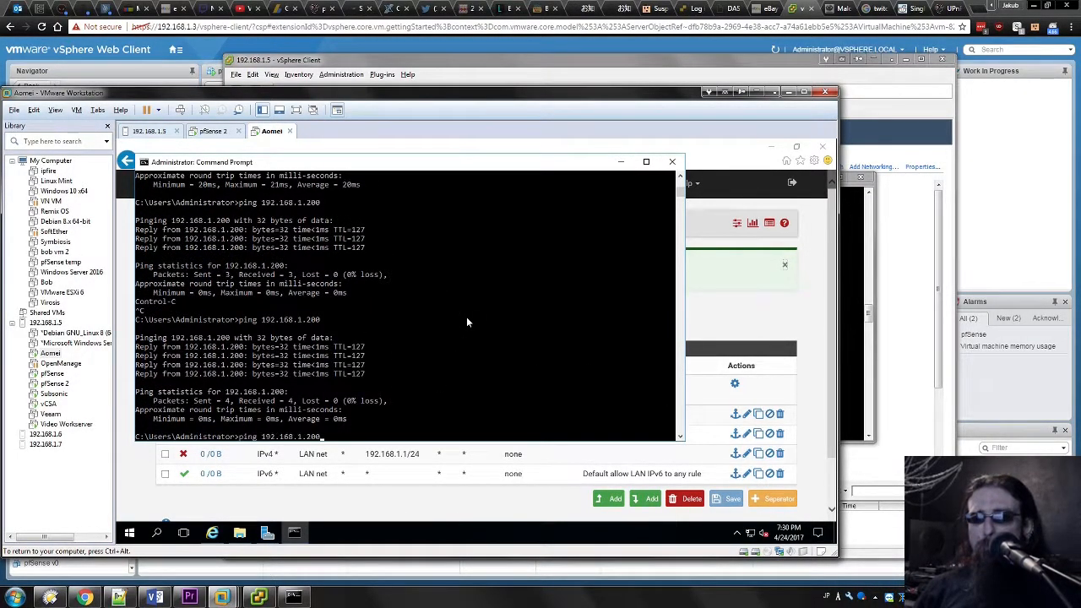
{"action": "key", "text": "Return"}
Step: Move the 192.168.1.1/24 block rule above the 192.168.2.1/24 rule, save the order and apply the changes
{"action": "left_click", "coordinate": [795, 323]}
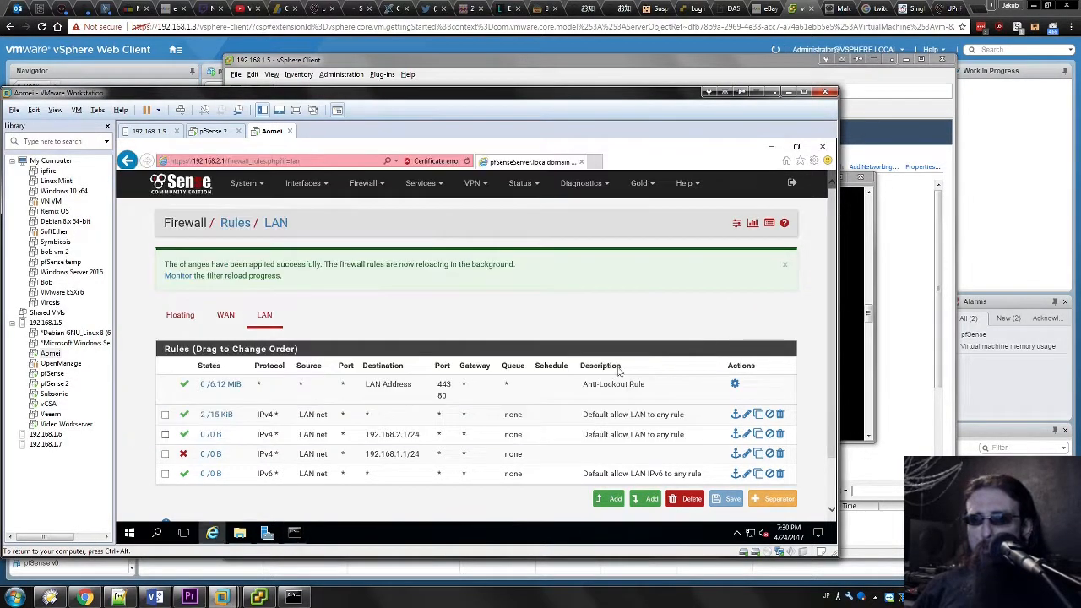
{"action": "left_click_drag", "start_coordinate": [385, 461], "coordinate": [379, 436]}
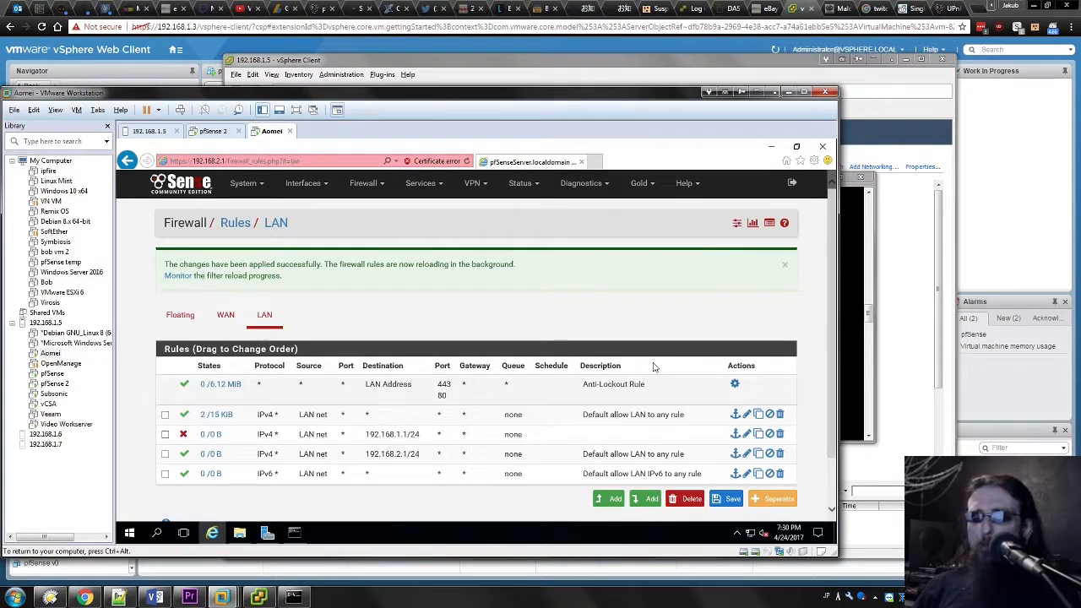
{"action": "left_click", "coordinate": [732, 499]}
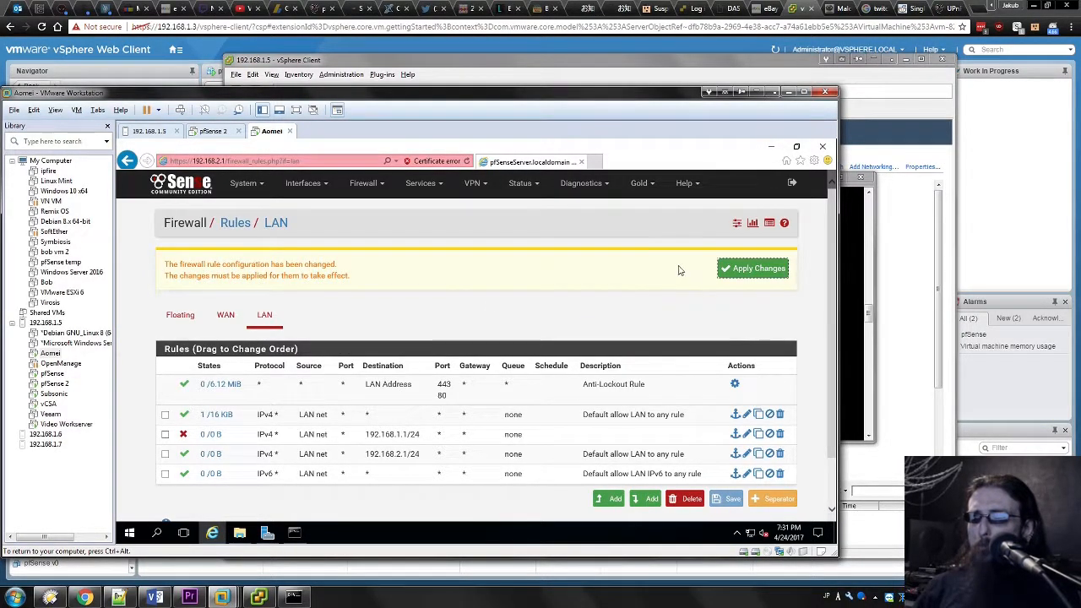
{"action": "left_click", "coordinate": [724, 272]}
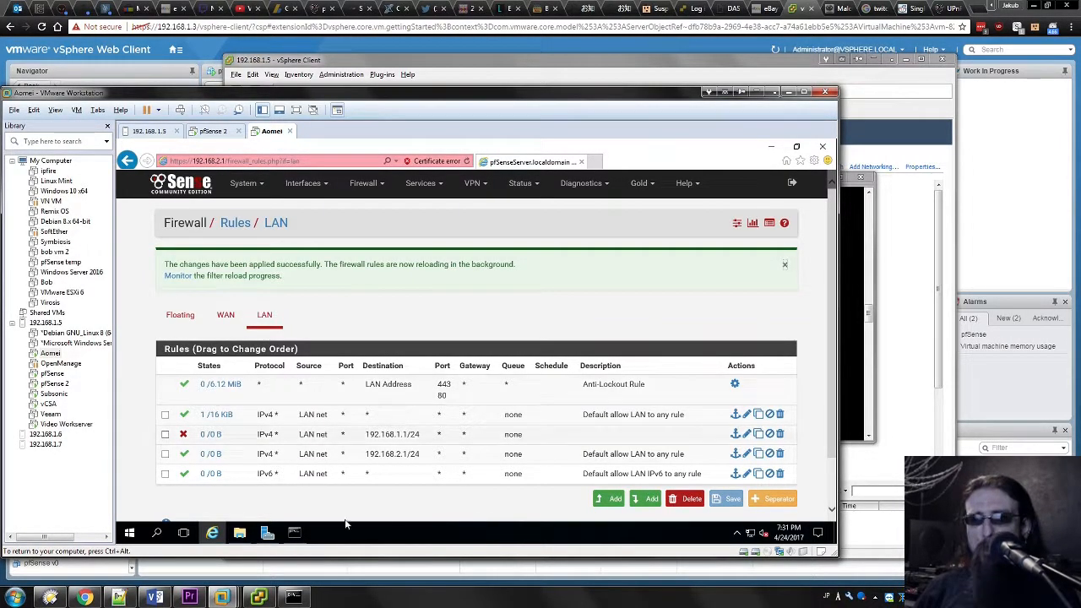
Step: Ping 192.168.1.200 again from the command prompt to test the reordered rules
{"action": "left_click", "coordinate": [294, 533]}
{"action": "key", "text": "Up"}
{"action": "type", "text": "\\"}
{"action": "key", "text": "Return"}
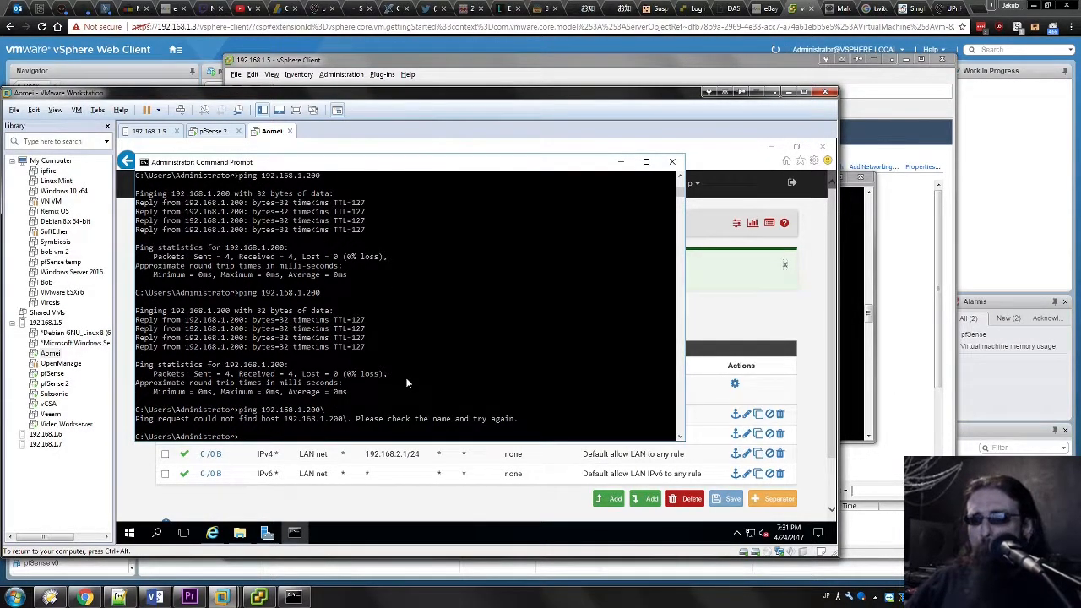
{"action": "key", "text": "Up"}
{"action": "key", "text": "Up"}
{"action": "key", "text": "Return"}
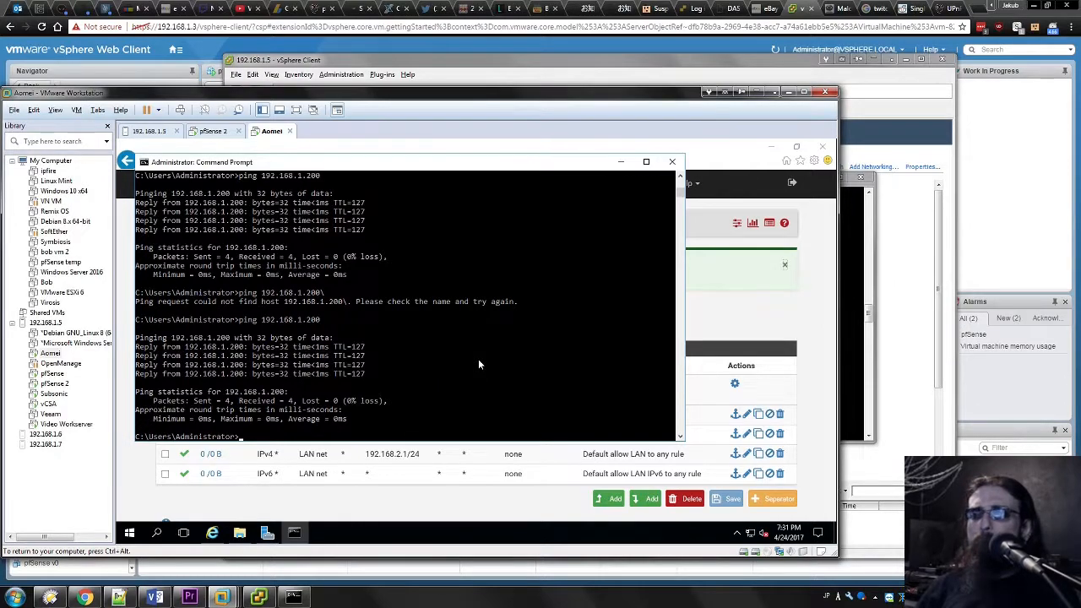
Step: Ping 8.8.8.8 to check internet access with the reordered rules
{"action": "key", "text": "Up"}
{"action": "key", "text": "BackSpace"}
{"action": "key", "text": "BackSpace"}
{"action": "key", "text": "BackSpace"}
{"action": "key", "text": "BackSpace"}
{"action": "key", "text": "BackSpace"}
{"action": "key", "text": "BackSpace"}
{"action": "key", "text": "BackSpace"}
{"action": "key", "text": "BackSpace"}
{"action": "key", "text": "BackSpace"}
{"action": "key", "text": "BackSpace"}
{"action": "key", "text": "BackSpace"}
{"action": "key", "text": "BackSpace"}
{"action": "key", "text": "BackSpace"}
{"action": "type", "text": "8.8.8.8"}
{"action": "key", "text": "Return"}
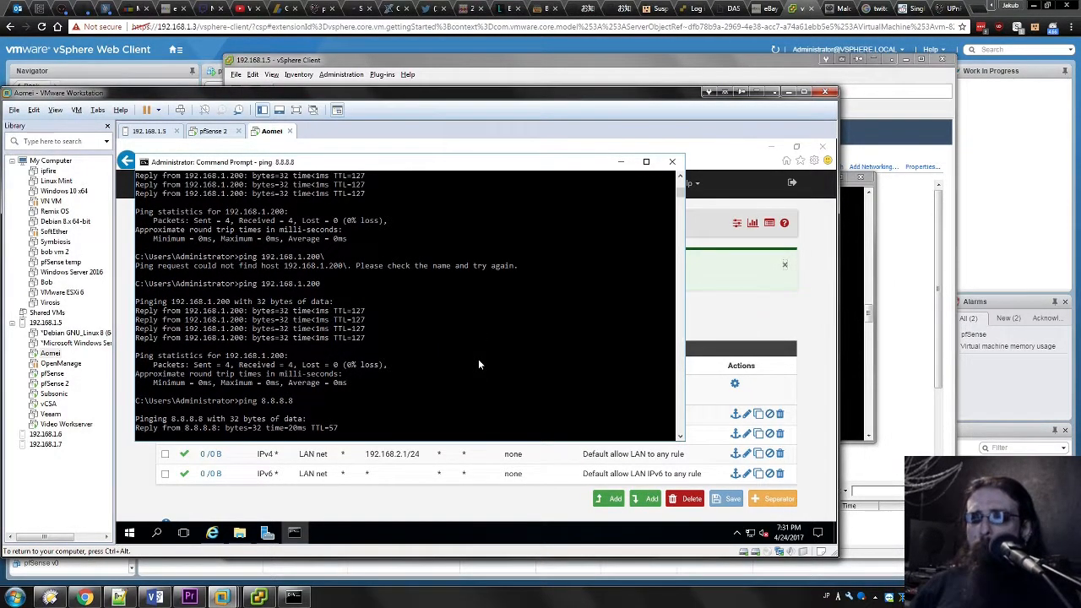
Step: Start a copy of the 192.168.1.1/24 block rule, keeping the action on Block and the interface on LAN
{"action": "left_click", "coordinate": [730, 298]}
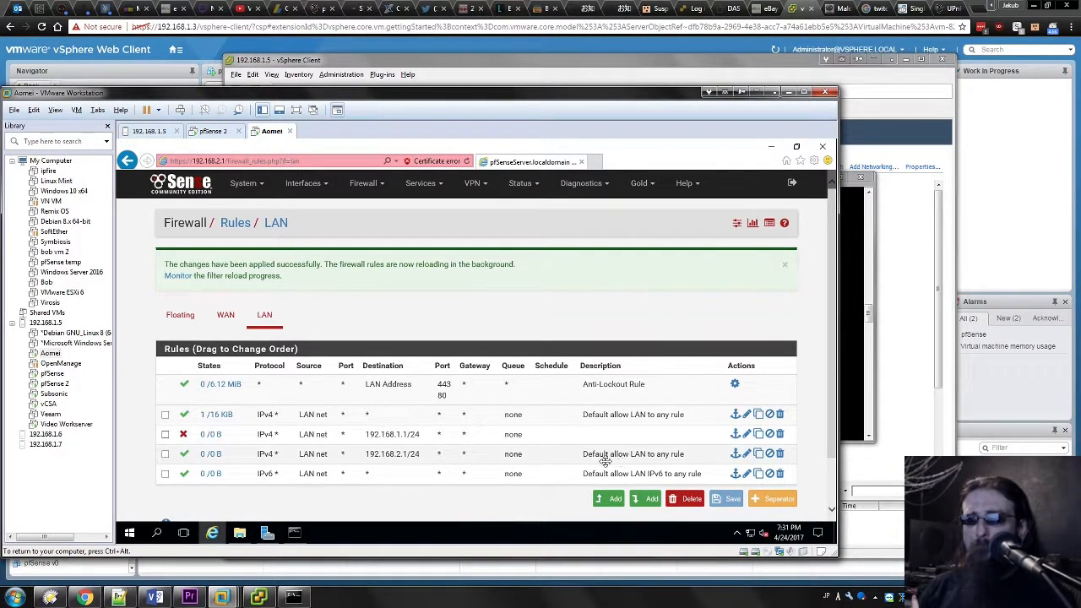
{"action": "left_click", "coordinate": [759, 434]}
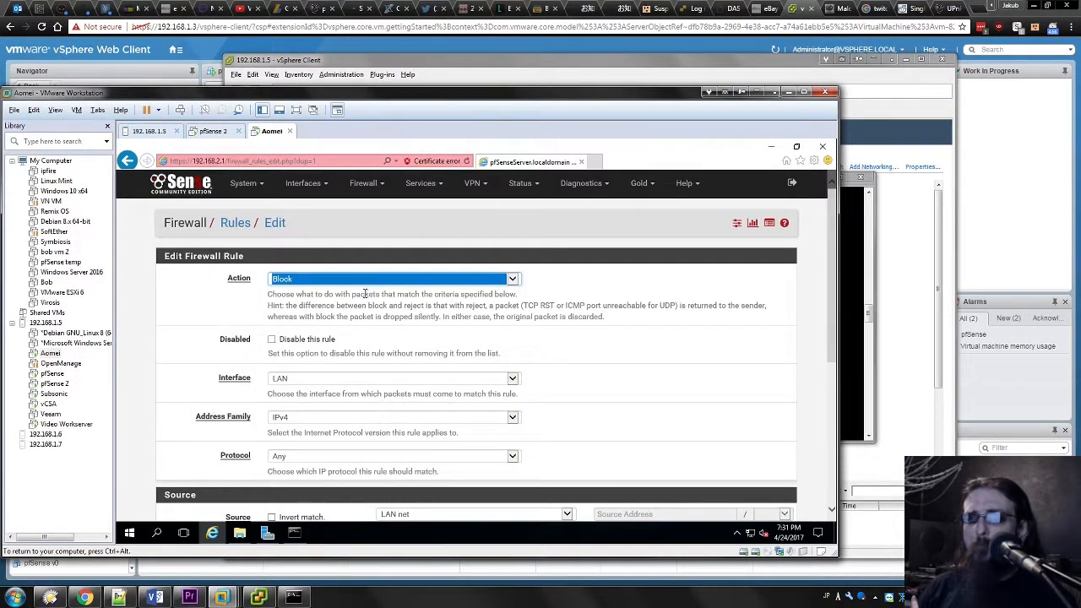
{"action": "left_click", "coordinate": [510, 279]}
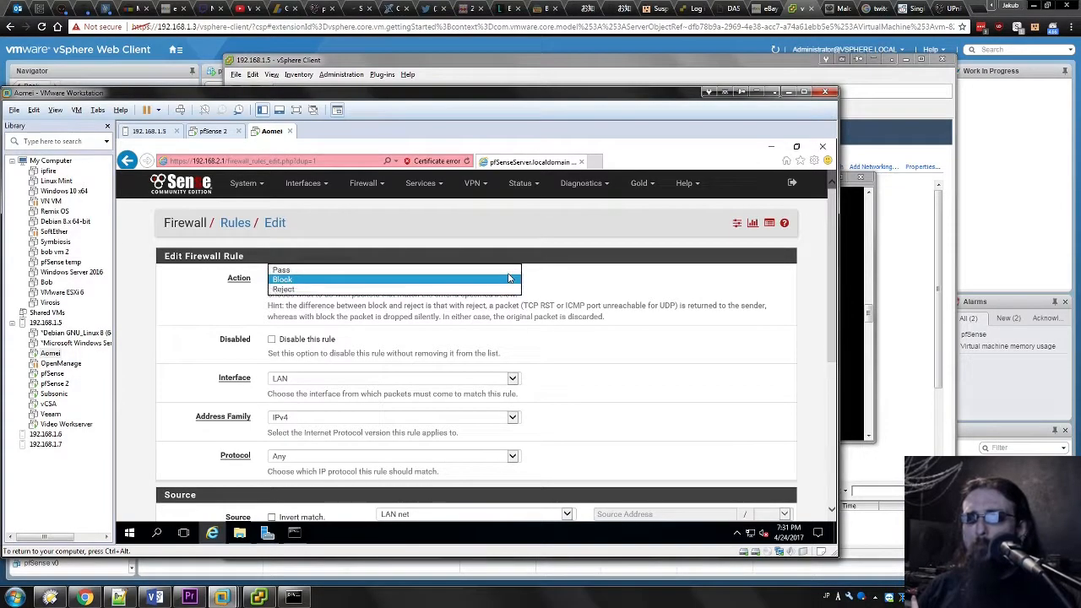
{"action": "left_click", "coordinate": [510, 278]}
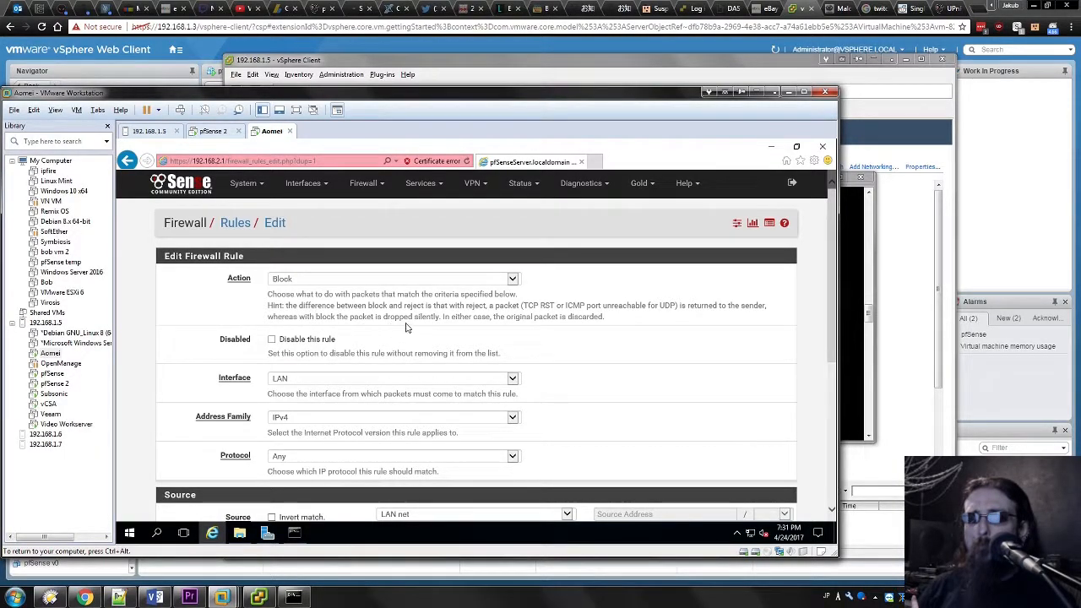
{"action": "left_click_drag", "start_coordinate": [440, 327], "coordinate": [506, 327]}
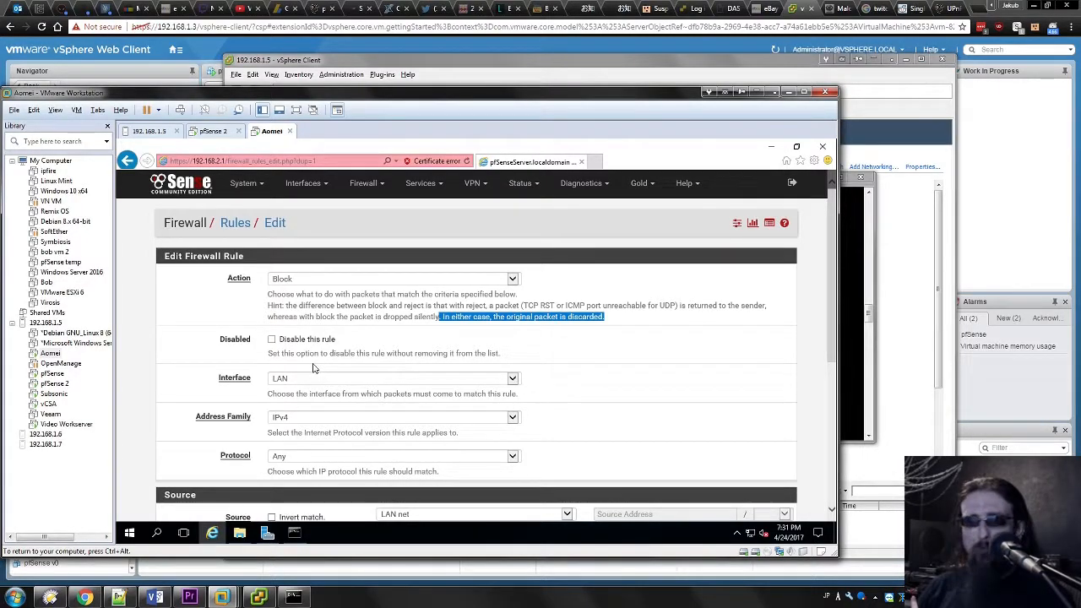
{"action": "left_click", "coordinate": [541, 379]}
{"action": "left_click", "coordinate": [515, 384]}
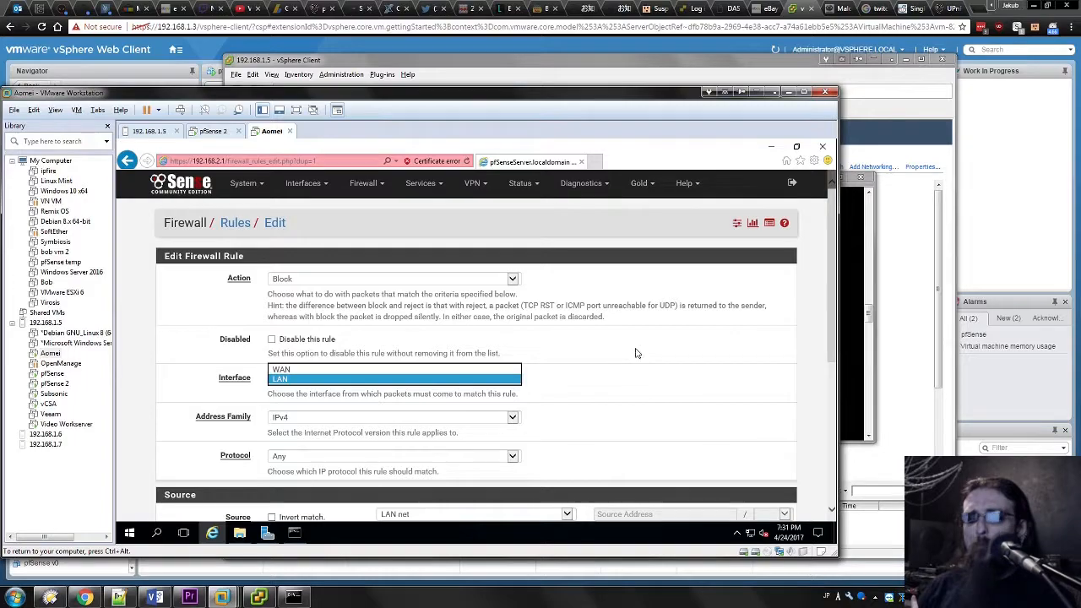
{"action": "left_click", "coordinate": [300, 380]}
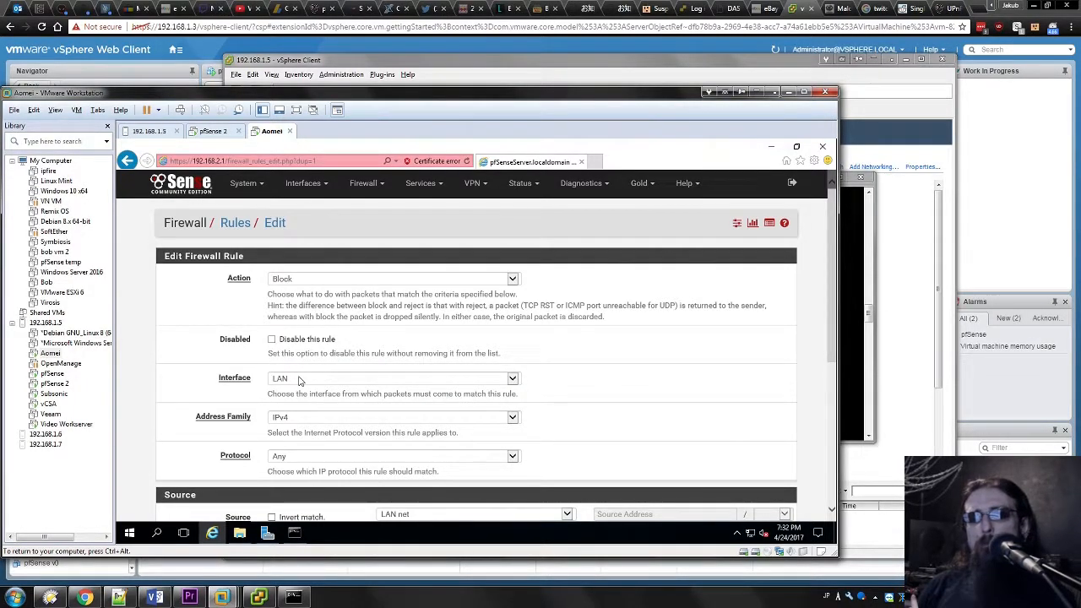
Step: Review the copied rule's source, destination and extra options, keeping LAN net as the source
{"action": "scroll", "coordinate": [614, 398], "scroll_direction": "down", "scroll_amount": 3}
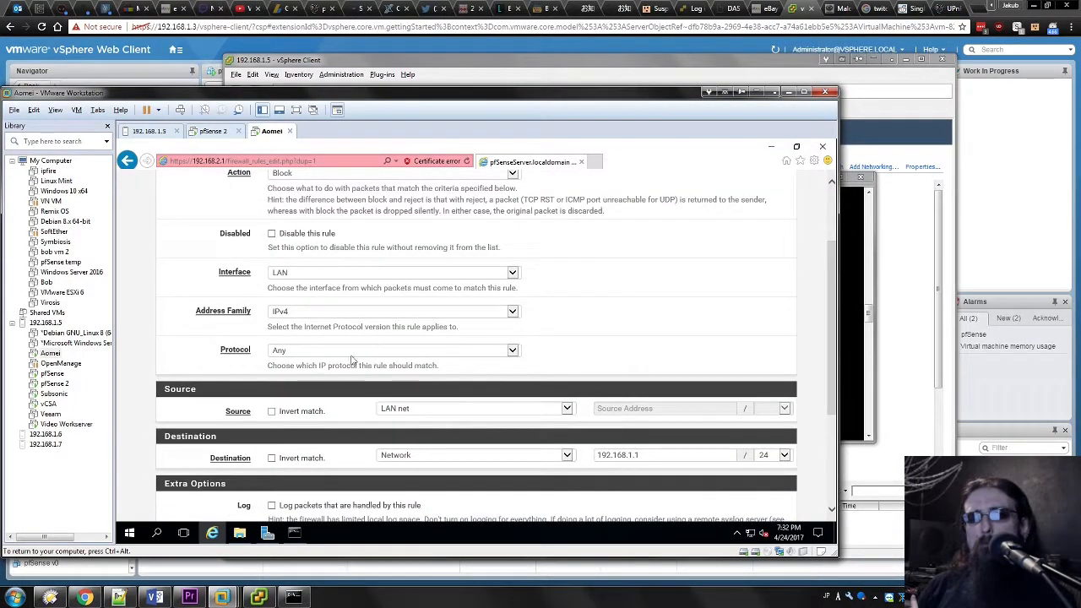
{"action": "scroll", "coordinate": [573, 328], "scroll_direction": "down", "scroll_amount": 5}
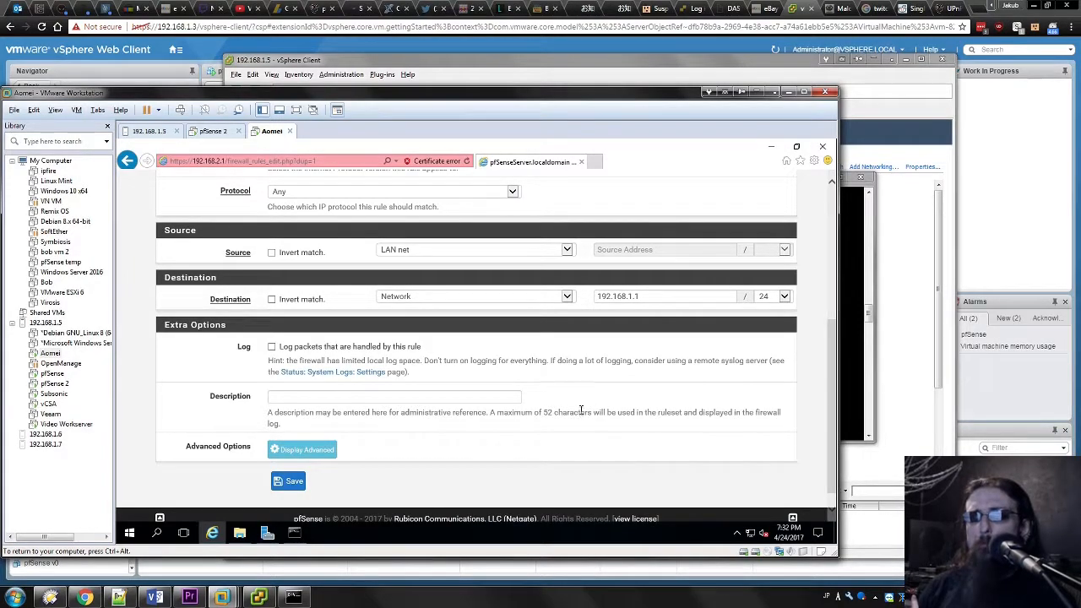
{"action": "left_click", "coordinate": [412, 251]}
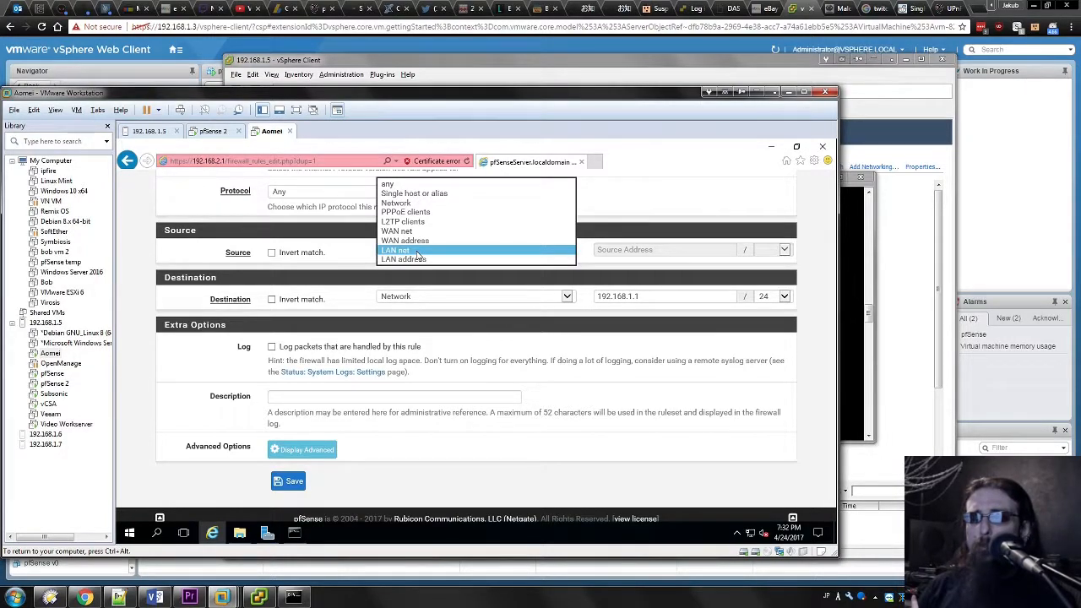
{"action": "left_click", "coordinate": [418, 252]}
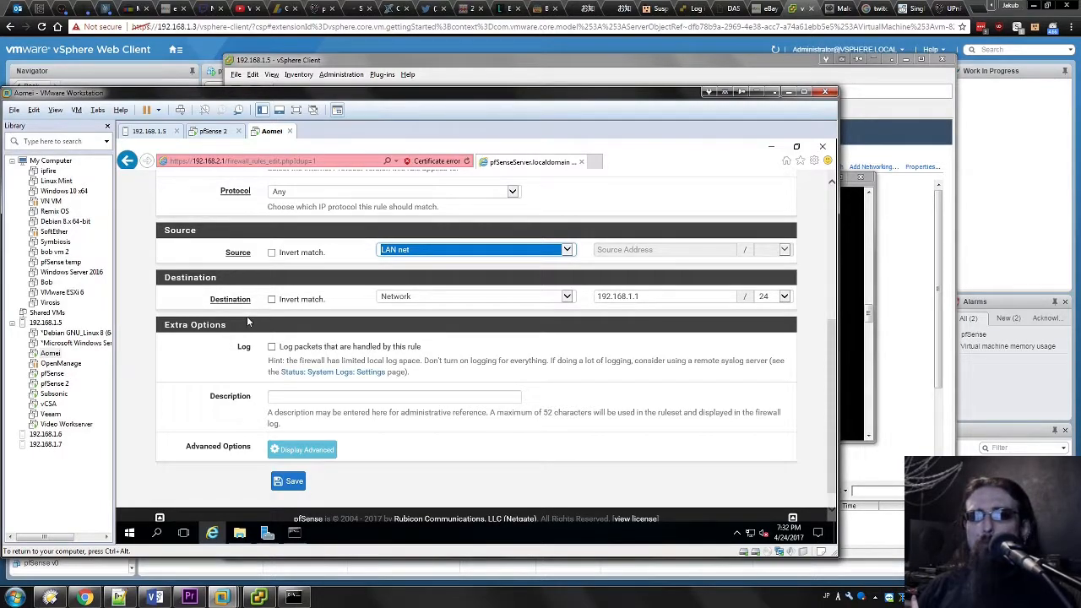
{"action": "triple_click", "coordinate": [196, 331]}
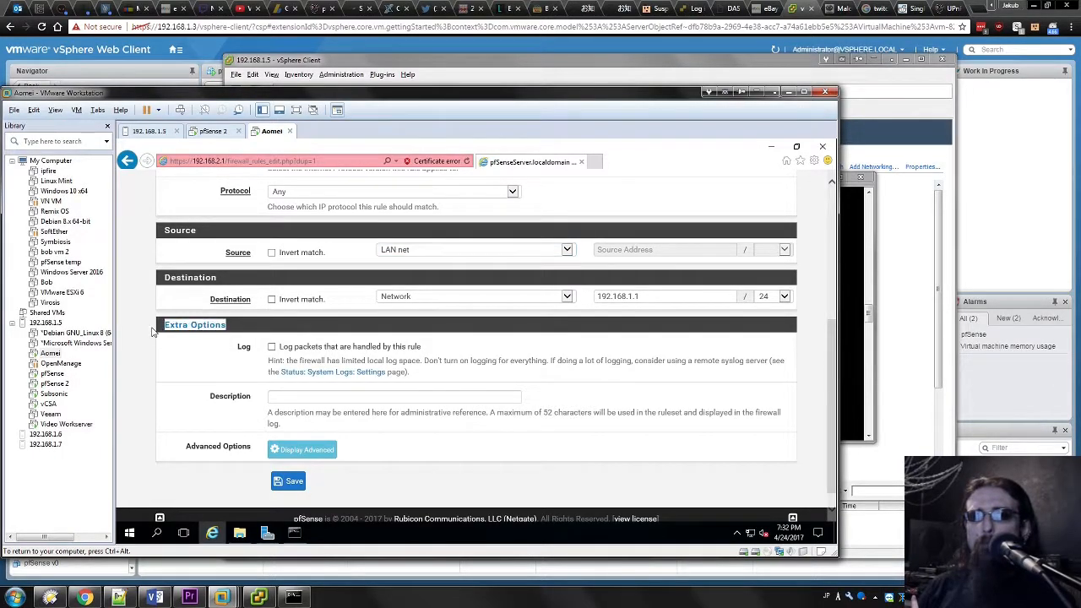
{"action": "left_click", "coordinate": [257, 329]}
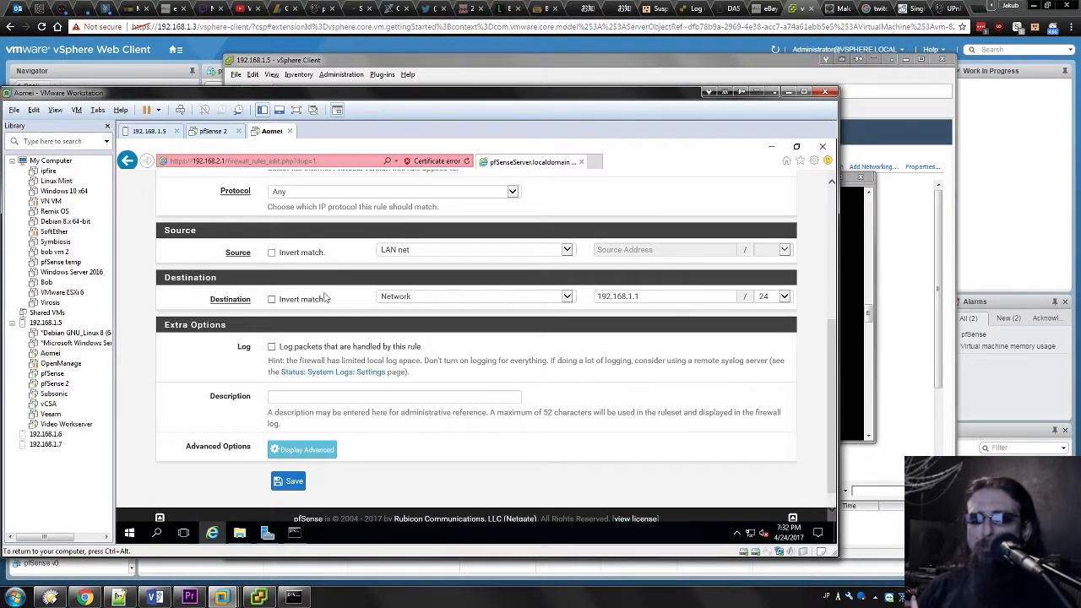
{"action": "scroll", "coordinate": [410, 296], "scroll_direction": "down", "scroll_amount": 1}
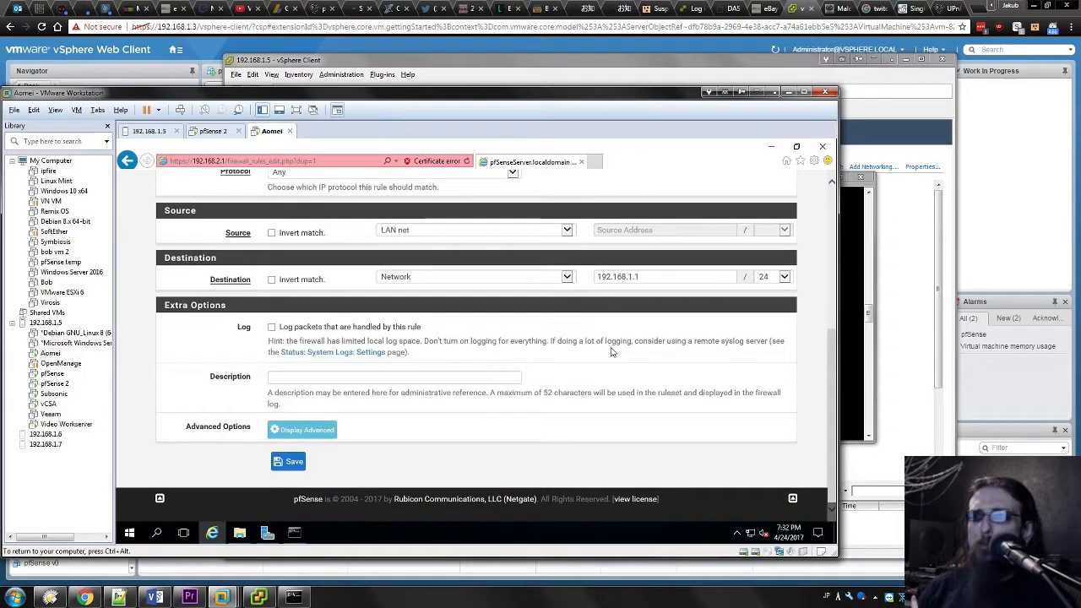
{"action": "left_click", "coordinate": [567, 279]}
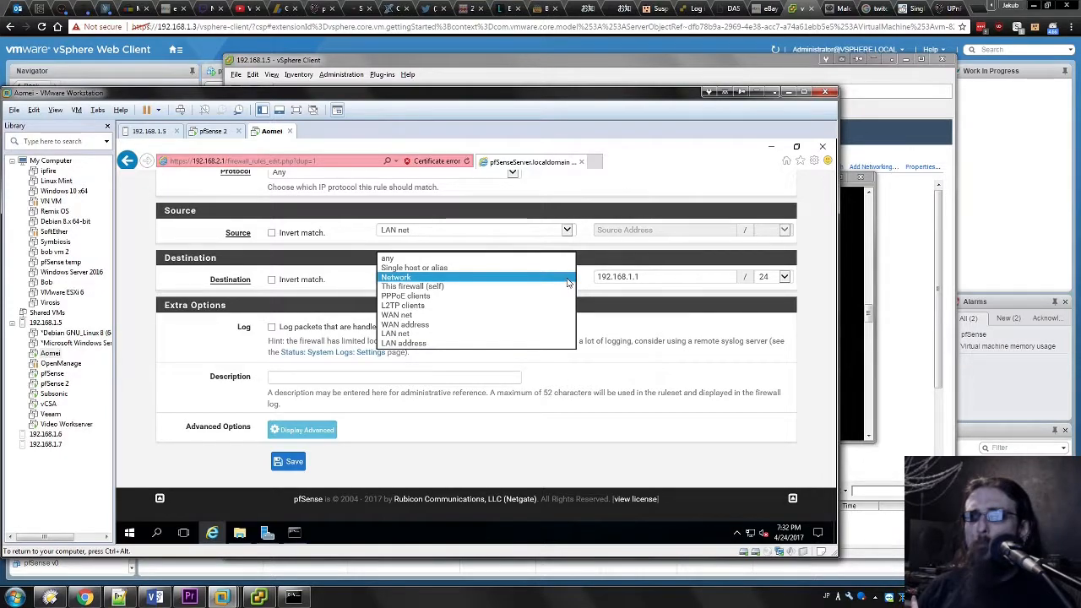
{"action": "left_click", "coordinate": [569, 281]}
{"action": "left_click", "coordinate": [702, 280]}
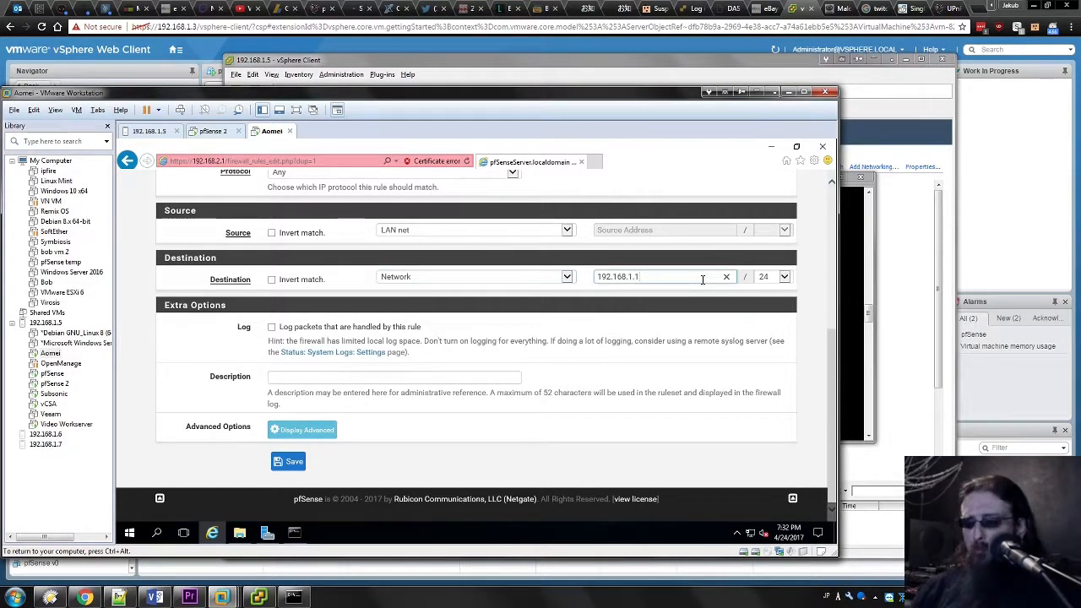
{"action": "type", "text": "200"}
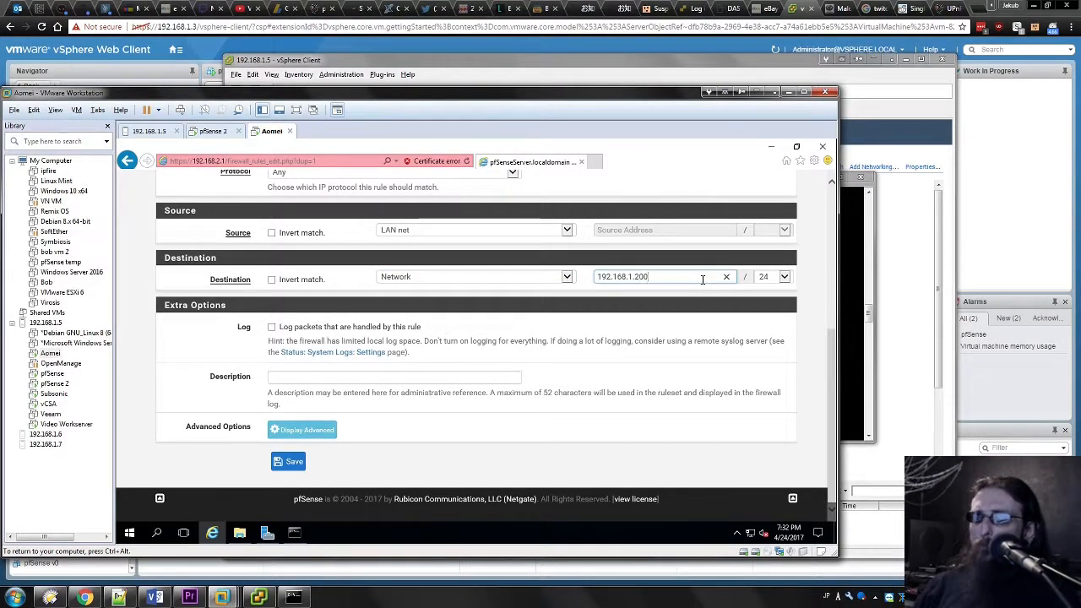
Step: Set the copied rule's destination to single host or alias 192.168.1.200, save the rule and apply the firewall changes
{"action": "left_click", "coordinate": [424, 280]}
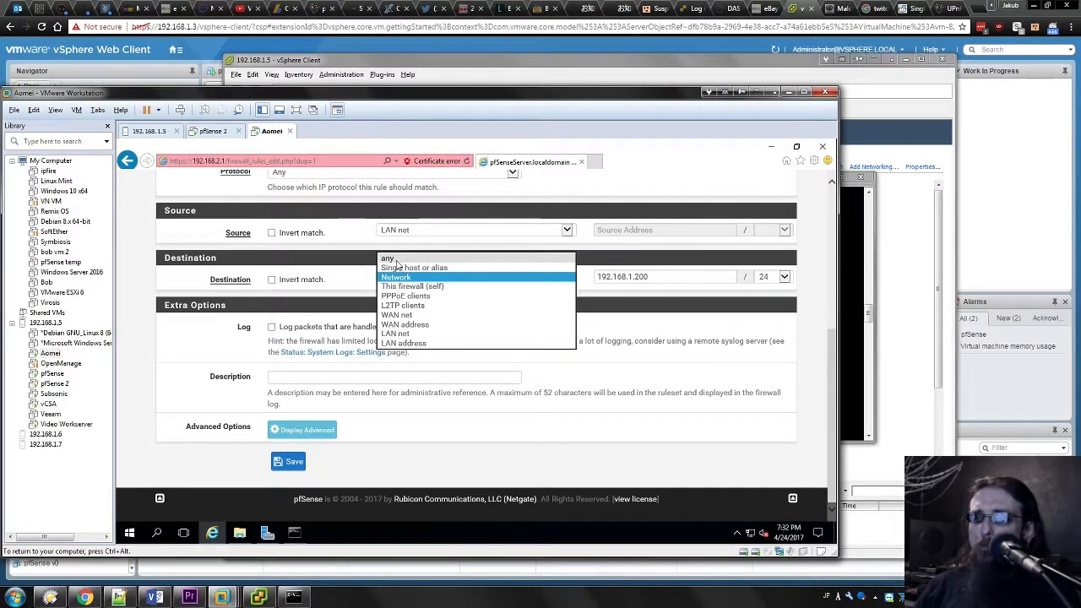
{"action": "left_click", "coordinate": [389, 259]}
{"action": "left_click", "coordinate": [407, 279]}
{"action": "left_click", "coordinate": [413, 286]}
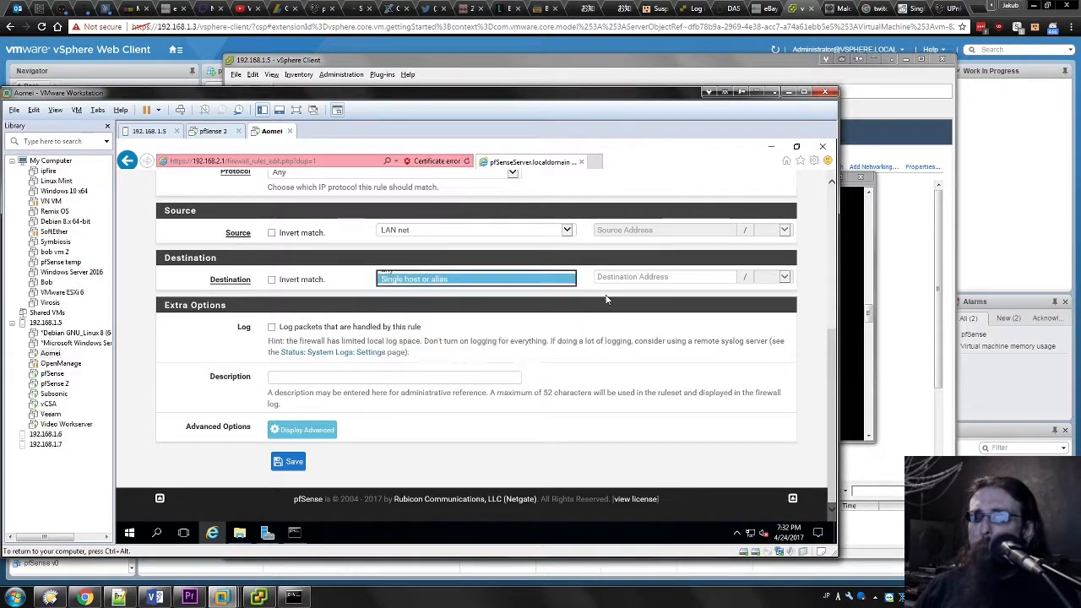
{"action": "left_click", "coordinate": [623, 276]}
{"action": "type", "text": "192."}
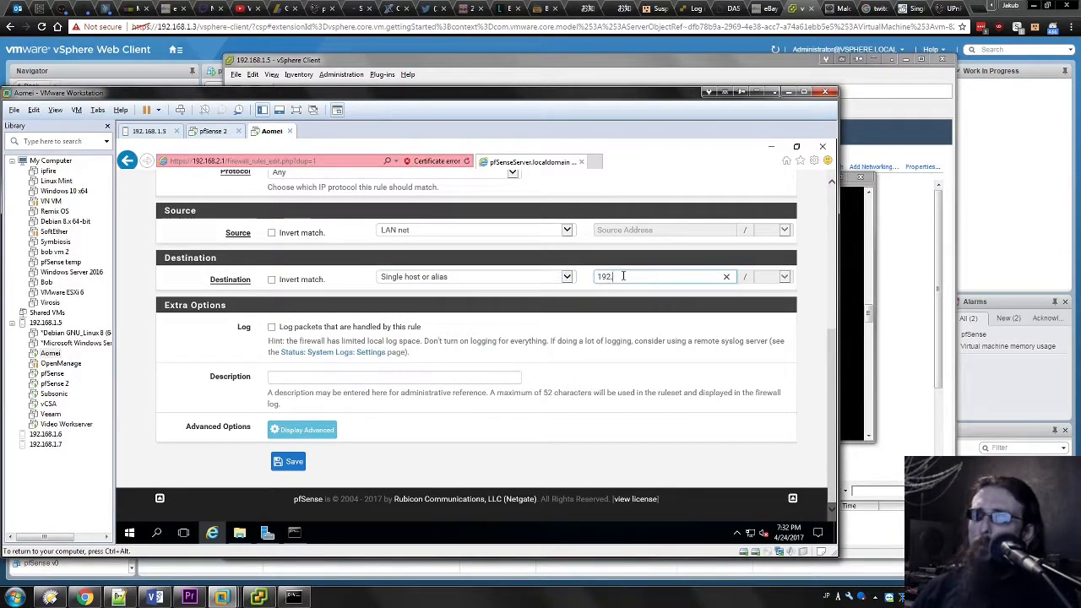
{"action": "type", "text": "138.1.200"}
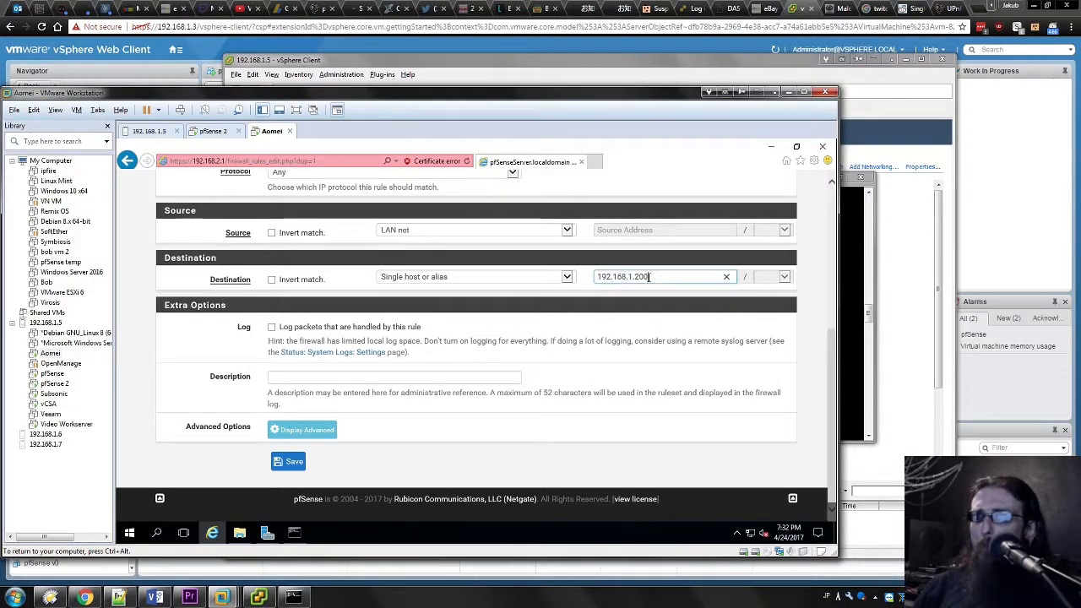
{"action": "left_click", "coordinate": [292, 463]}
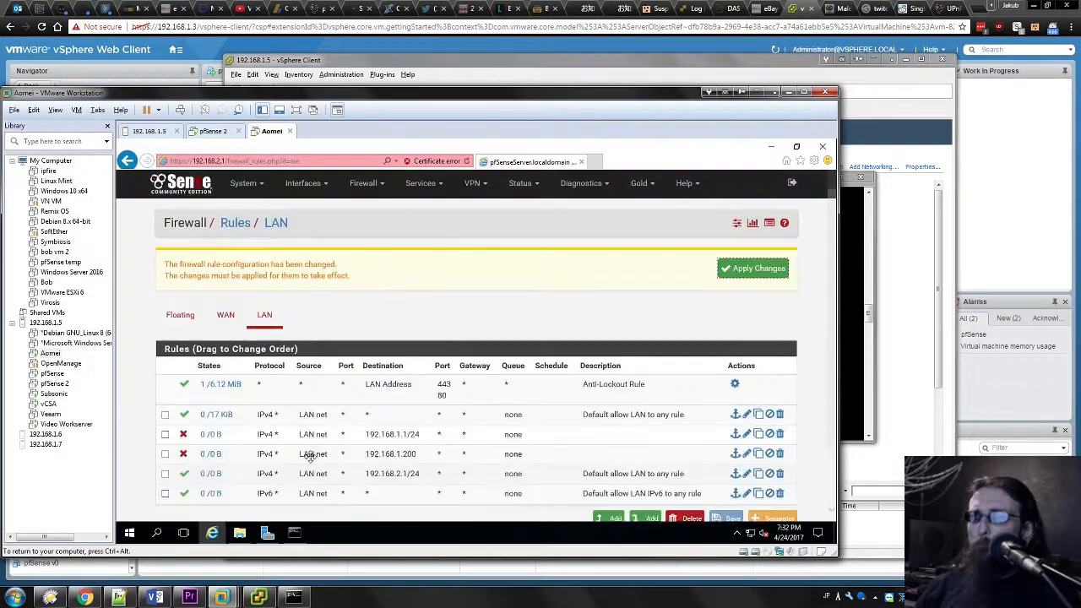
{"action": "left_click", "coordinate": [753, 273]}
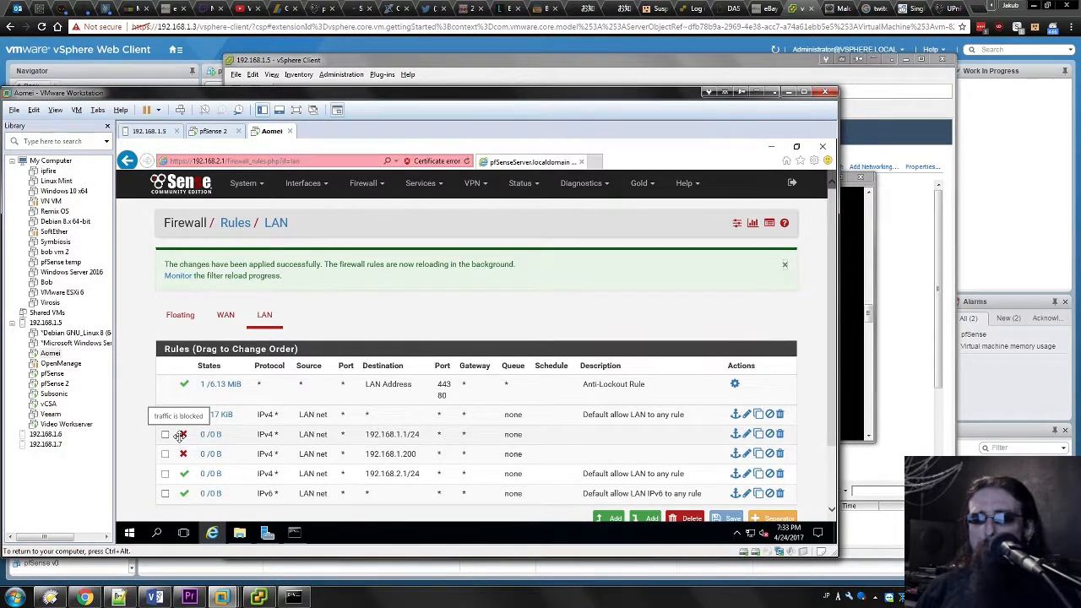
Step: Ping 8.8.8.8 from the virtual machine's command prompt to test internet access with the new single-host block rule
{"action": "left_click", "coordinate": [293, 597]}
{"action": "left_click", "coordinate": [366, 382]}
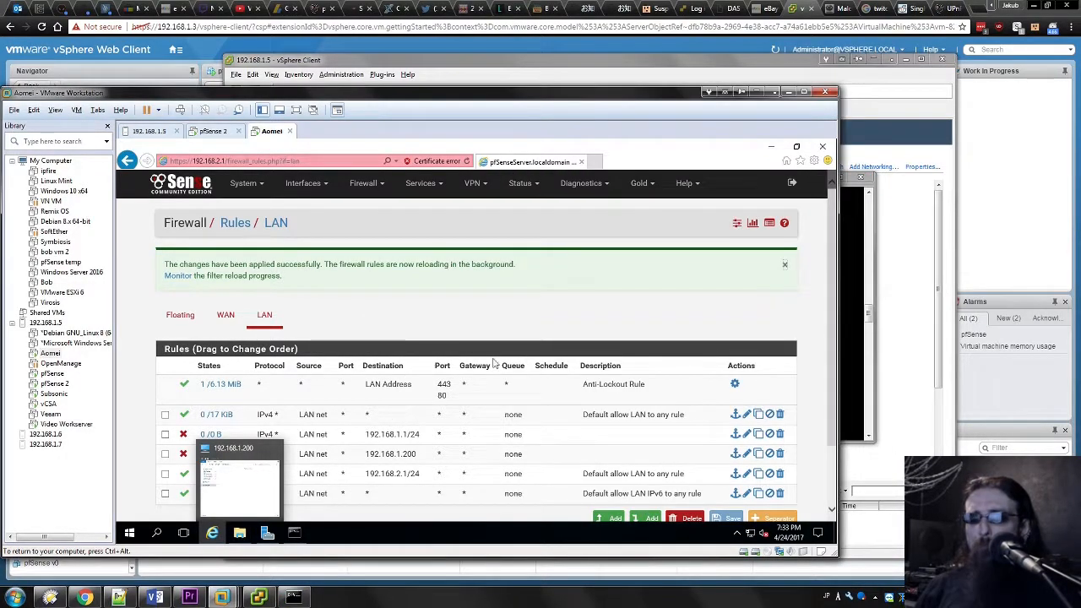
{"action": "left_click", "coordinate": [294, 533]}
{"action": "key", "text": "Up"}
{"action": "key", "text": "Return"}
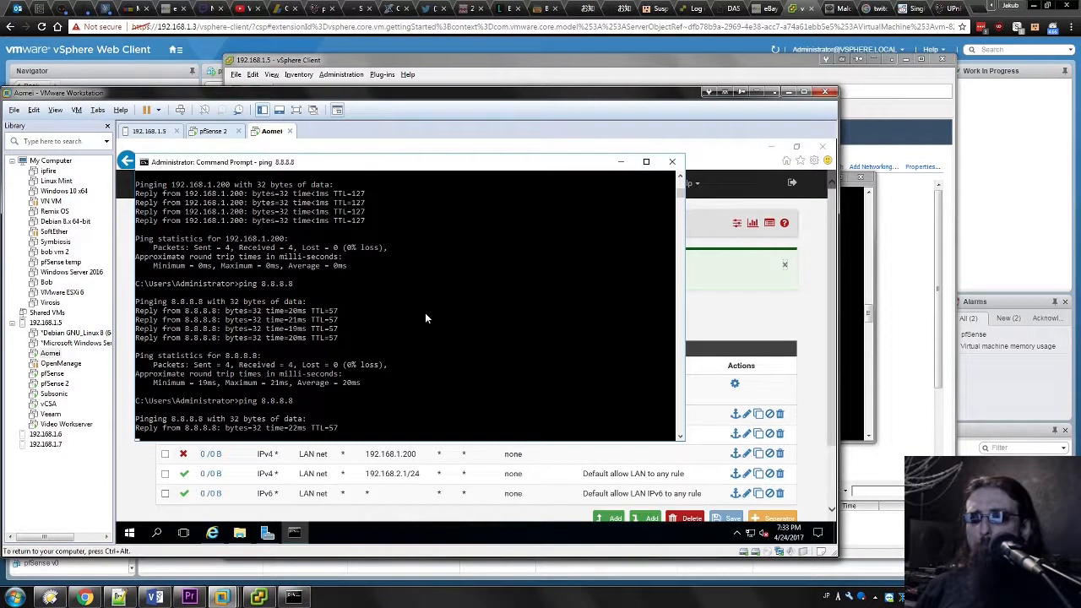
Step: Stop the running ping and ping 192.168.1.200 to test the single-host block rule
{"action": "key", "text": "ctrl+c"}
{"action": "type", "text": "ping 192.168.1.1"}
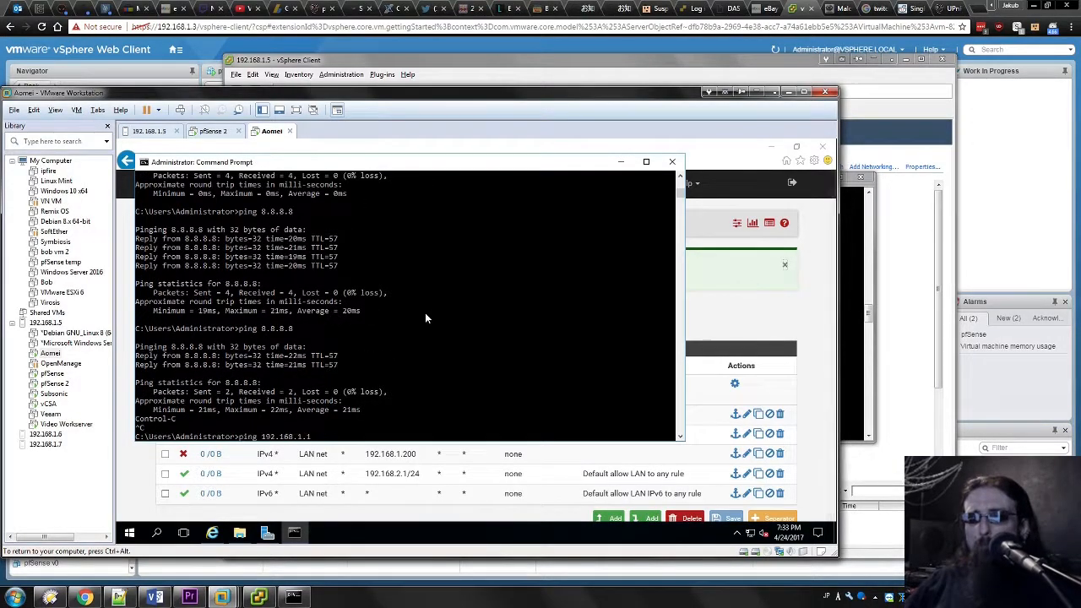
{"action": "key", "text": "BackSpace"}
{"action": "type", "text": "200"}
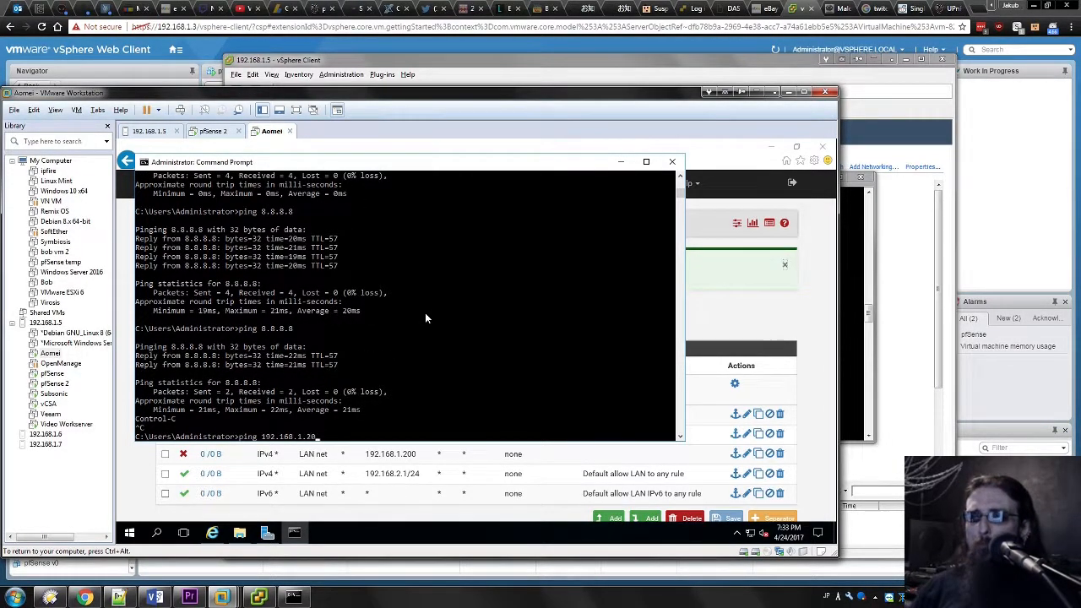
{"action": "key", "text": "Return"}
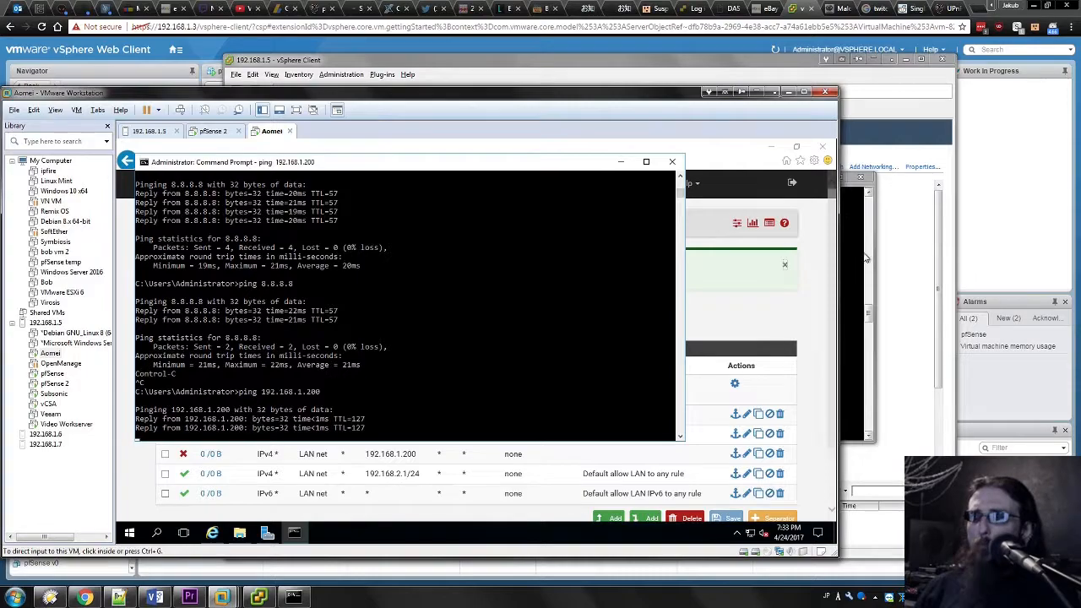
Step: Move the 192.168.1.200 block rule below the 192.168.2.1/24 allow rule, save the order and apply the changes
{"action": "left_click", "coordinate": [783, 330]}
{"action": "left_click_drag", "start_coordinate": [520, 453], "coordinate": [413, 417]}
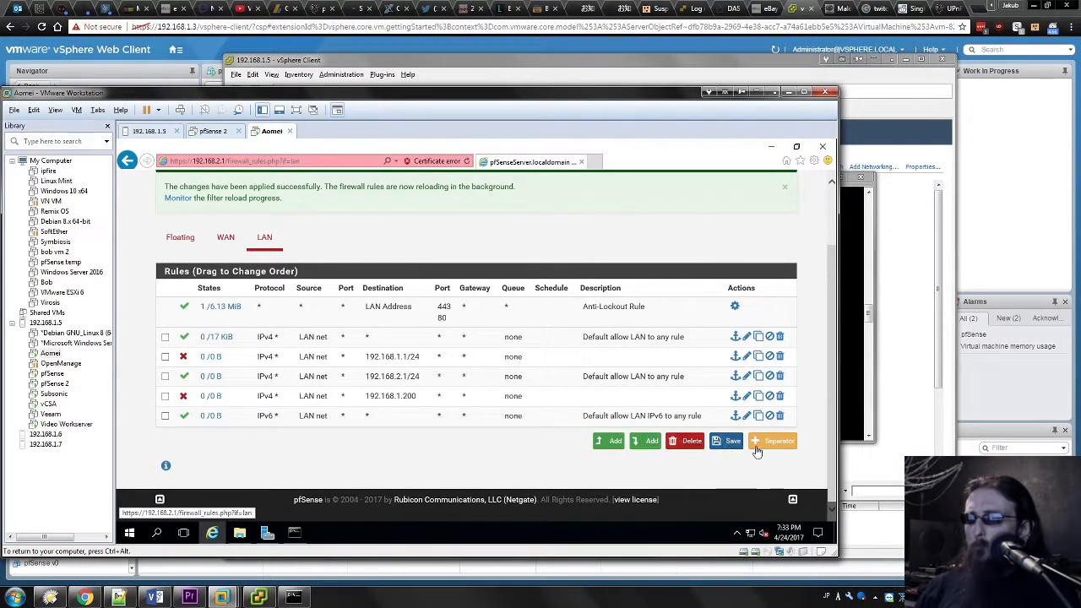
{"action": "left_click", "coordinate": [726, 440]}
{"action": "left_click", "coordinate": [761, 269]}
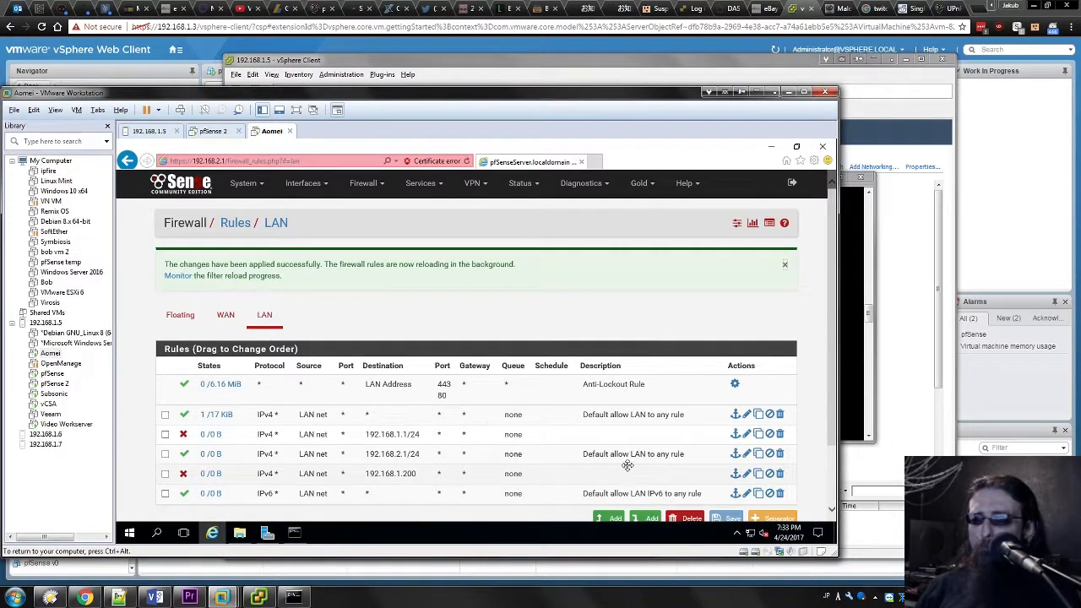
Step: Ping 192.168.1.200 again from the virtual machine's command prompt to test the reordered rules
{"action": "left_click", "coordinate": [295, 538]}
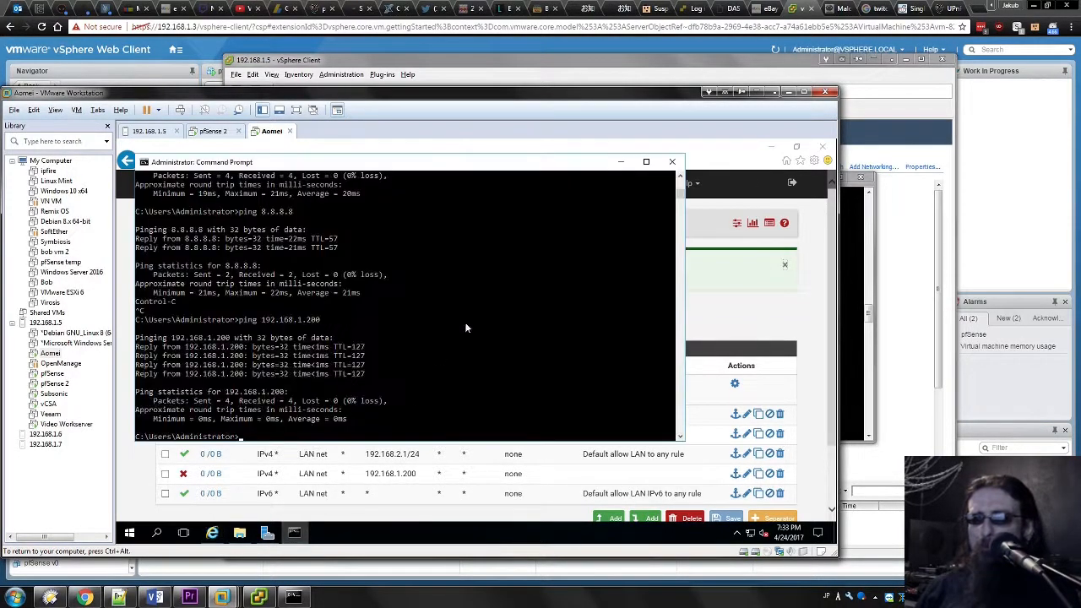
{"action": "key", "text": "Up"}
{"action": "key", "text": "Return"}
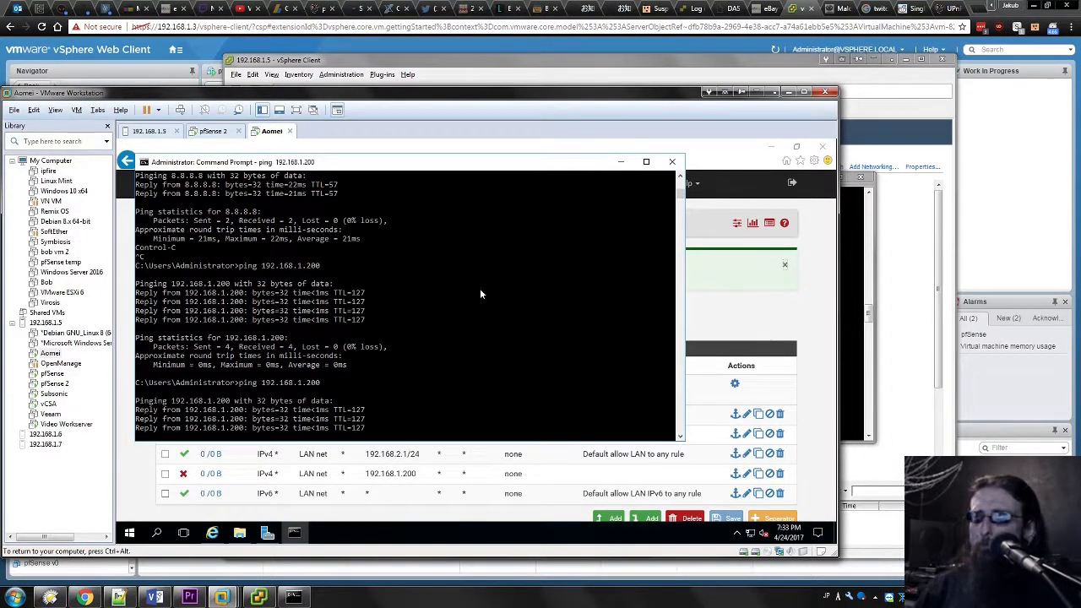
Step: Disable the 192.168.1.1/24 and 192.168.1.200 block rules on LAN and apply the changes
{"action": "left_click", "coordinate": [710, 324]}
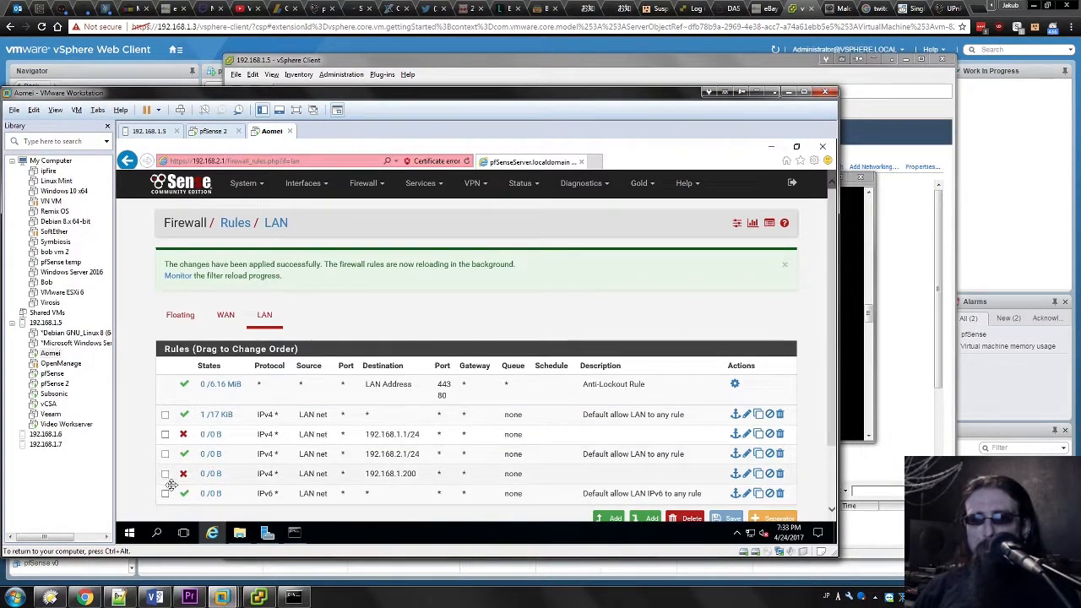
{"action": "left_click", "coordinate": [183, 435]}
{"action": "left_click", "coordinate": [747, 269]}
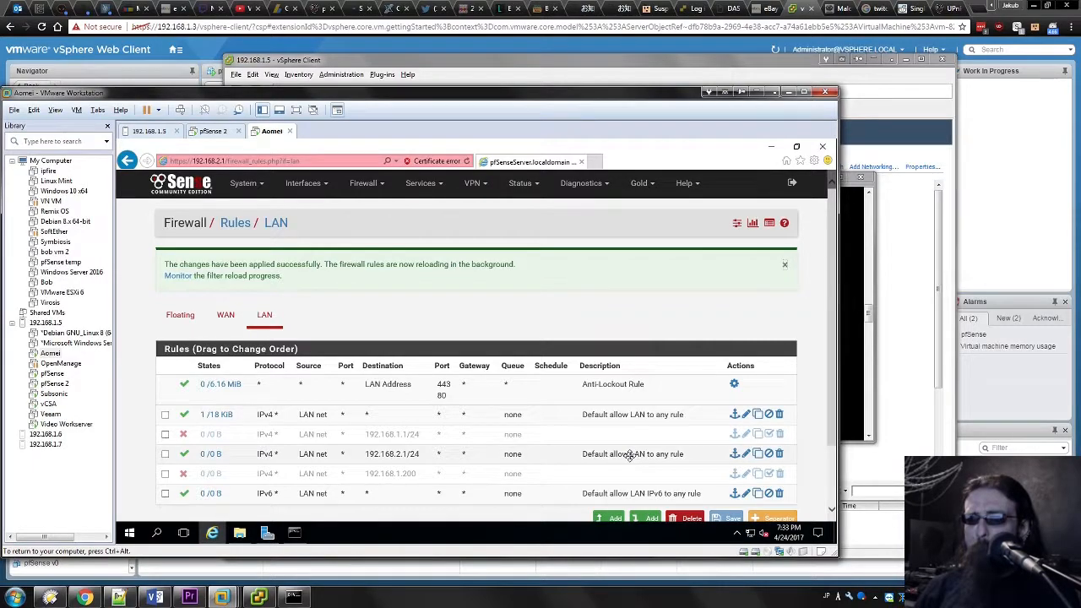
Step: Start a new floating firewall rule with its action set to Block
{"action": "left_click", "coordinate": [180, 315]}
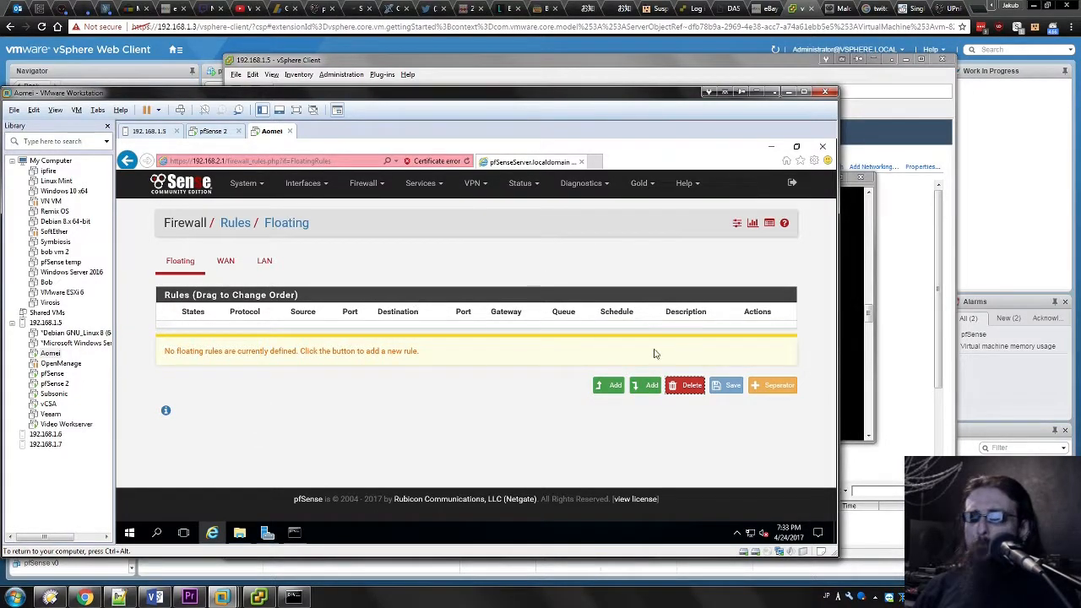
{"action": "left_click", "coordinate": [614, 390]}
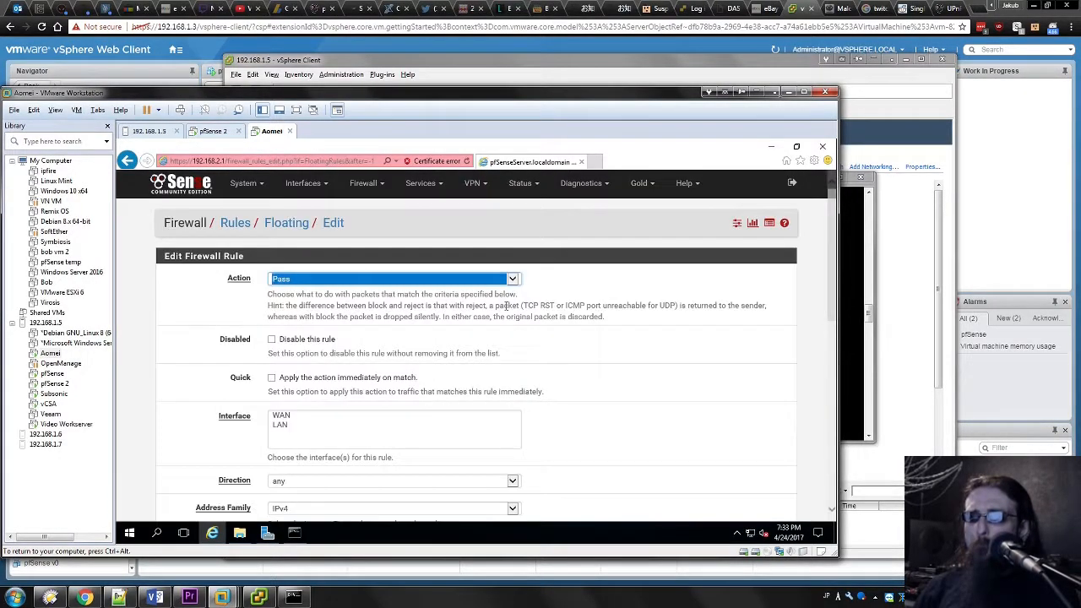
{"action": "left_click", "coordinate": [299, 284]}
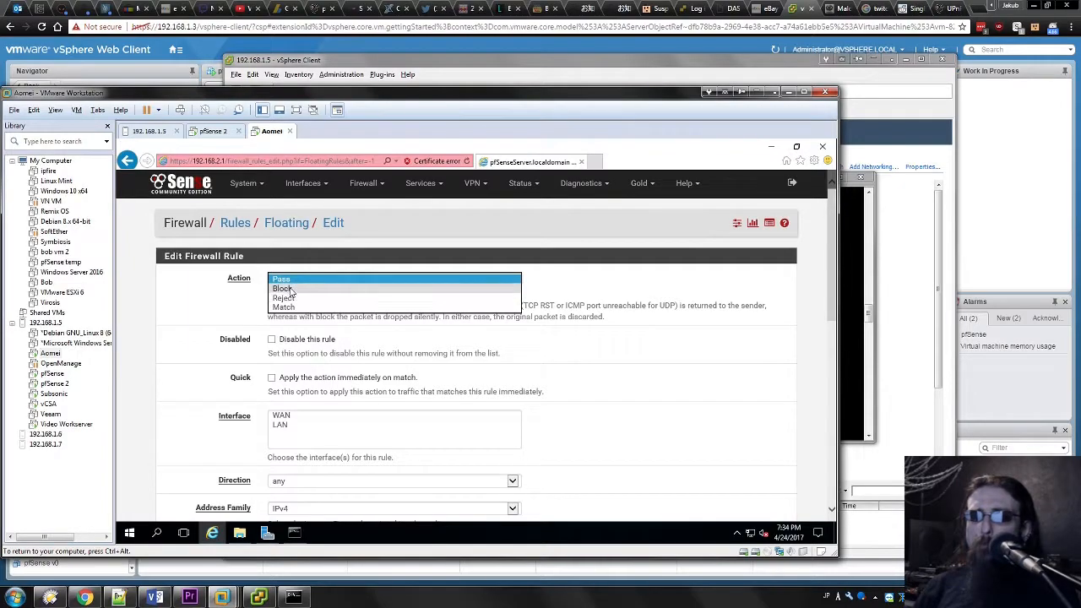
{"action": "left_click", "coordinate": [290, 290]}
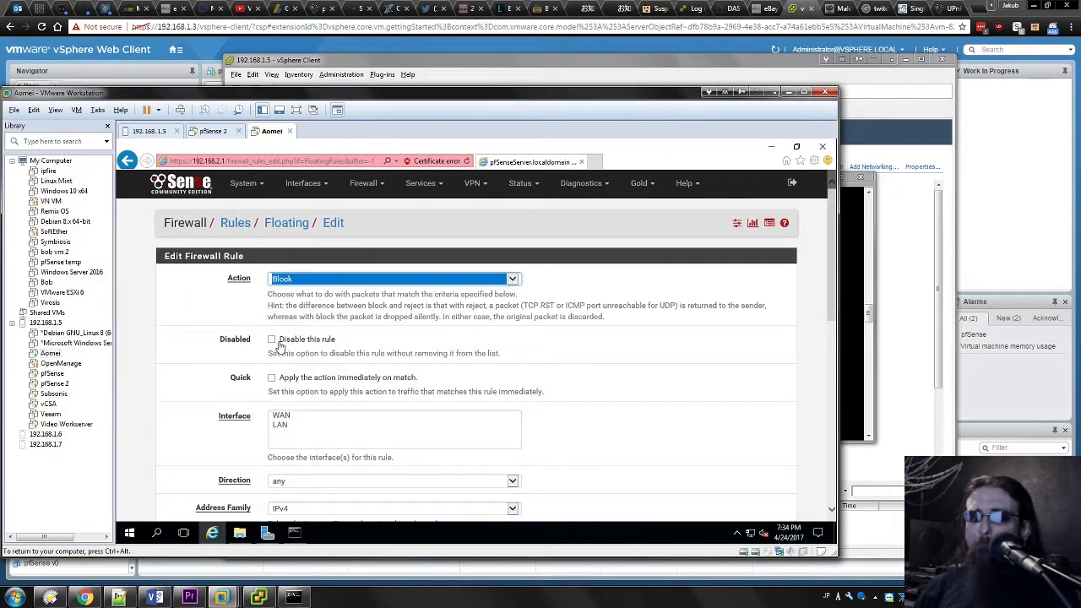
{"action": "left_click", "coordinate": [659, 368]}
{"action": "scroll", "coordinate": [591, 355], "scroll_direction": "down", "scroll_amount": 2}
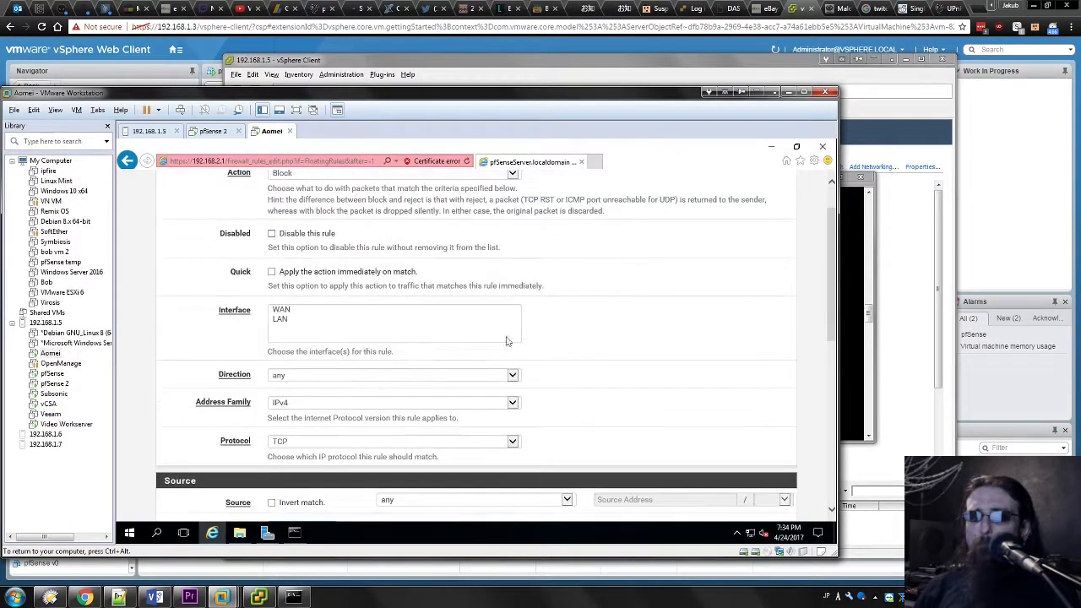
Step: Assign the floating rule to the LAN interface and keep its direction at any
{"action": "left_click", "coordinate": [283, 321]}
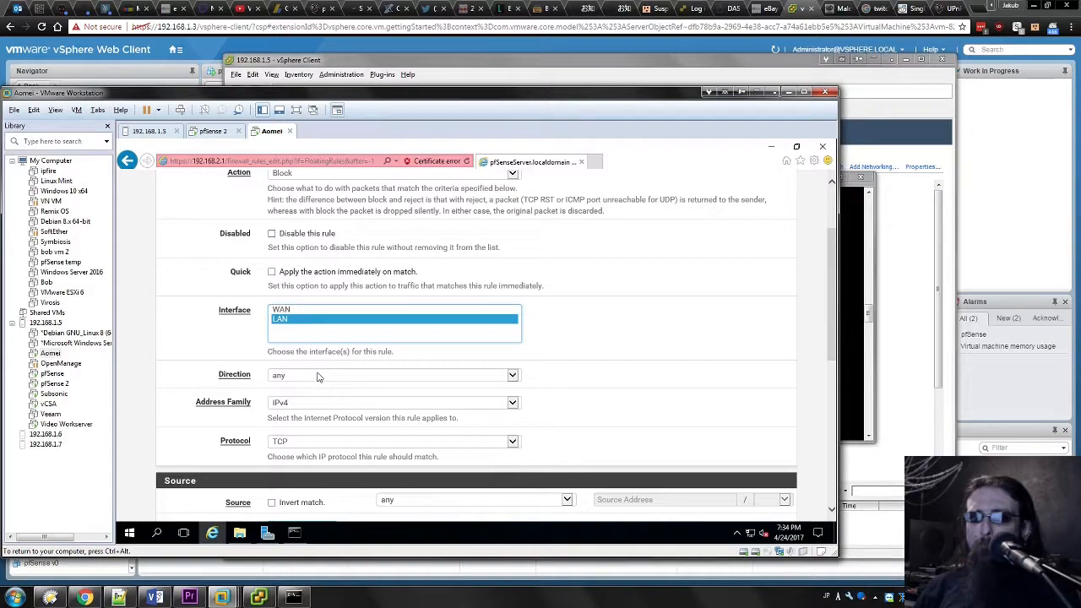
{"action": "left_click", "coordinate": [318, 377]}
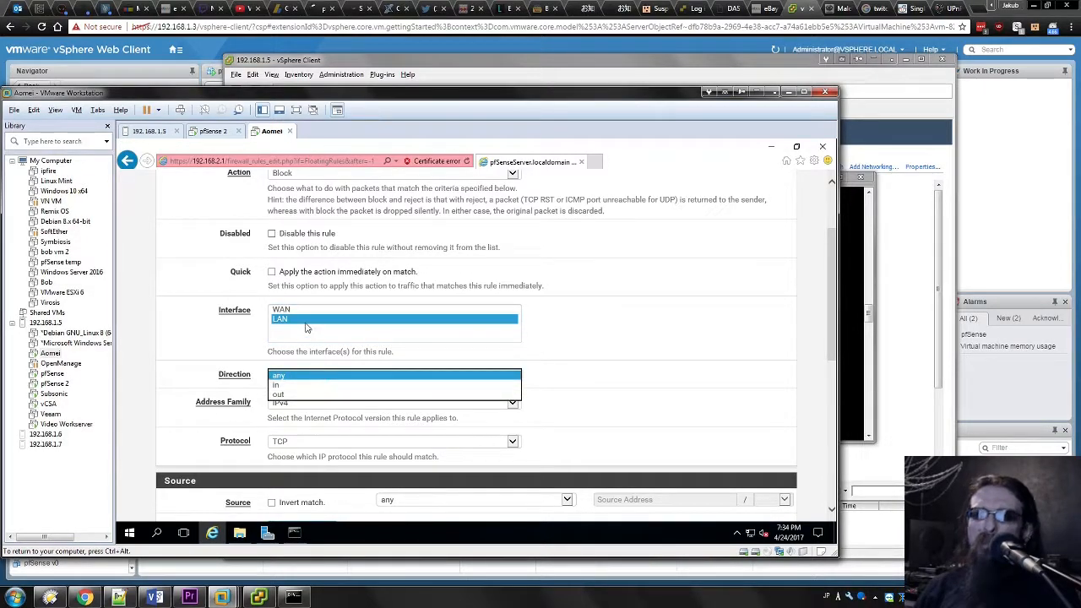
{"action": "left_click", "coordinate": [600, 353]}
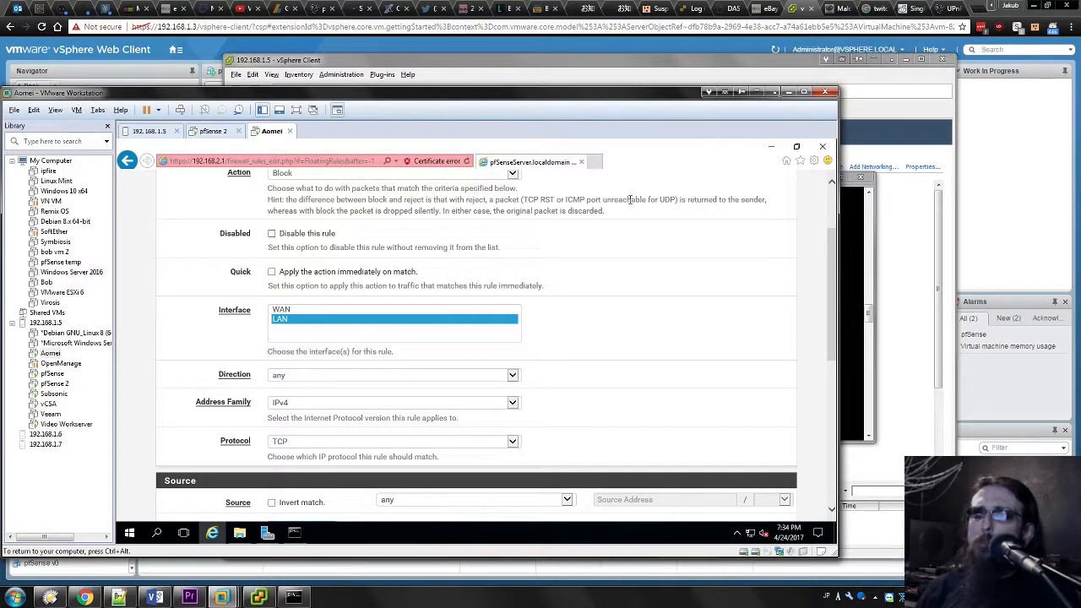
Step: Examine the ESXi host's virtual switches in the vSphere Client and the pfSense 2 console, and return to the Aomei virtual machine
{"action": "left_click", "coordinate": [857, 220]}
{"action": "scroll", "coordinate": [592, 340], "scroll_direction": "down", "scroll_amount": 5}
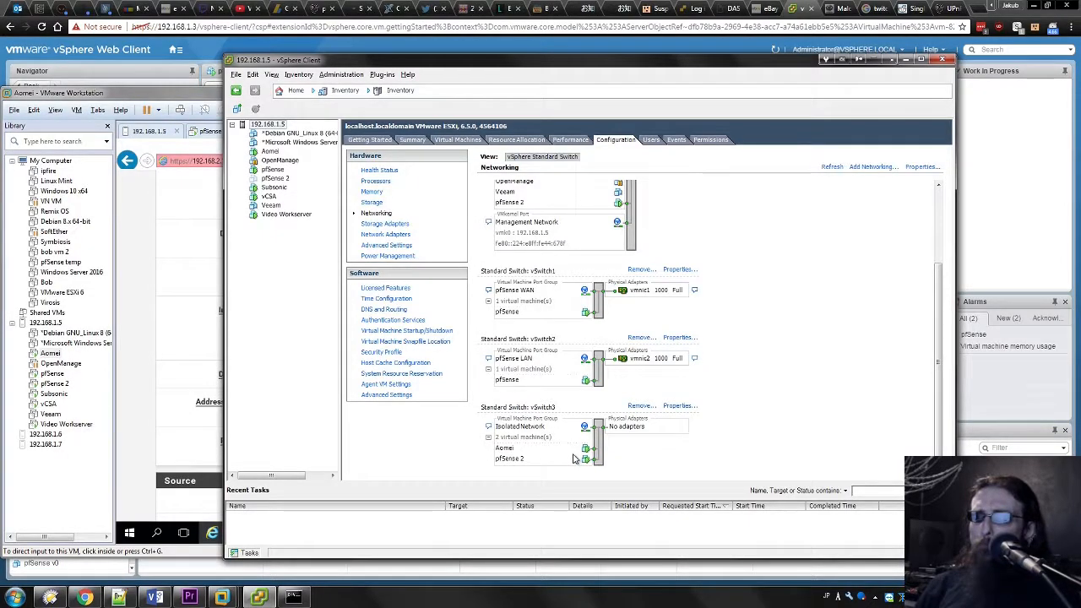
{"action": "scroll", "coordinate": [570, 426], "scroll_direction": "up", "scroll_amount": 3}
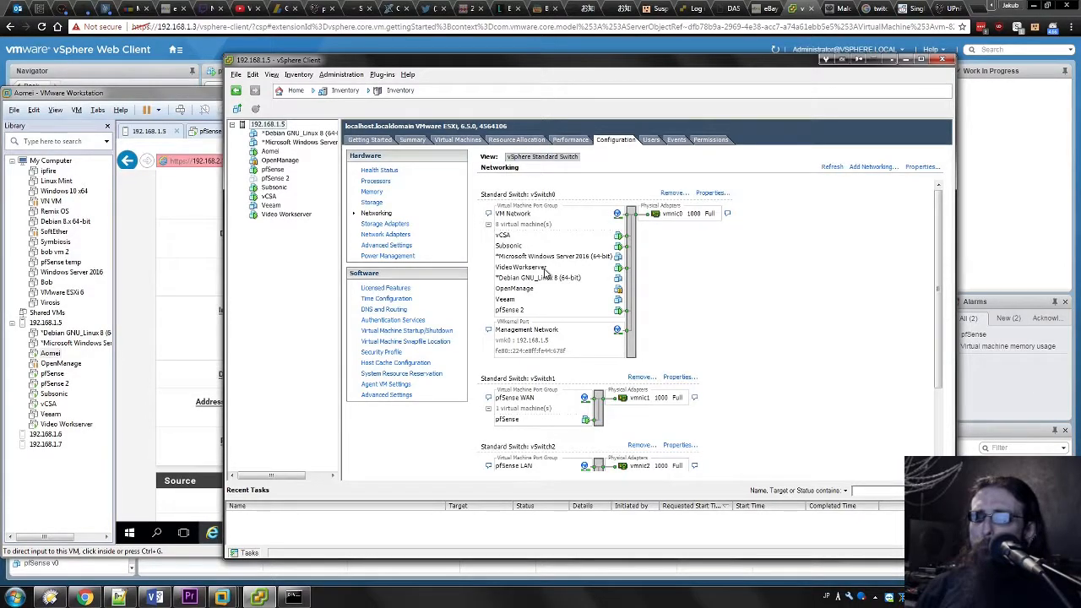
{"action": "left_click", "coordinate": [140, 320]}
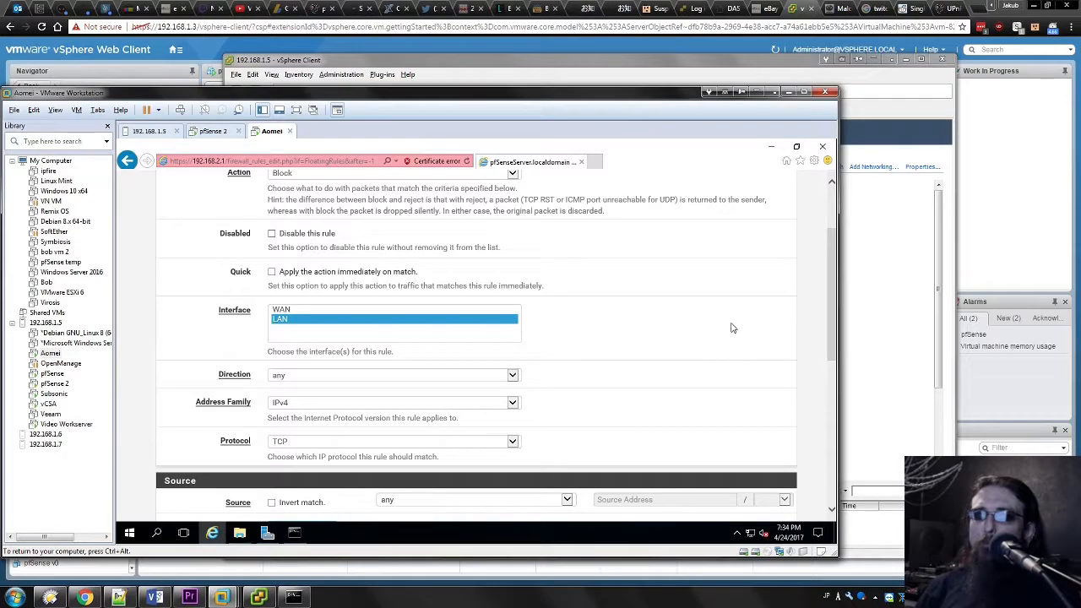
{"action": "left_click", "coordinate": [211, 132]}
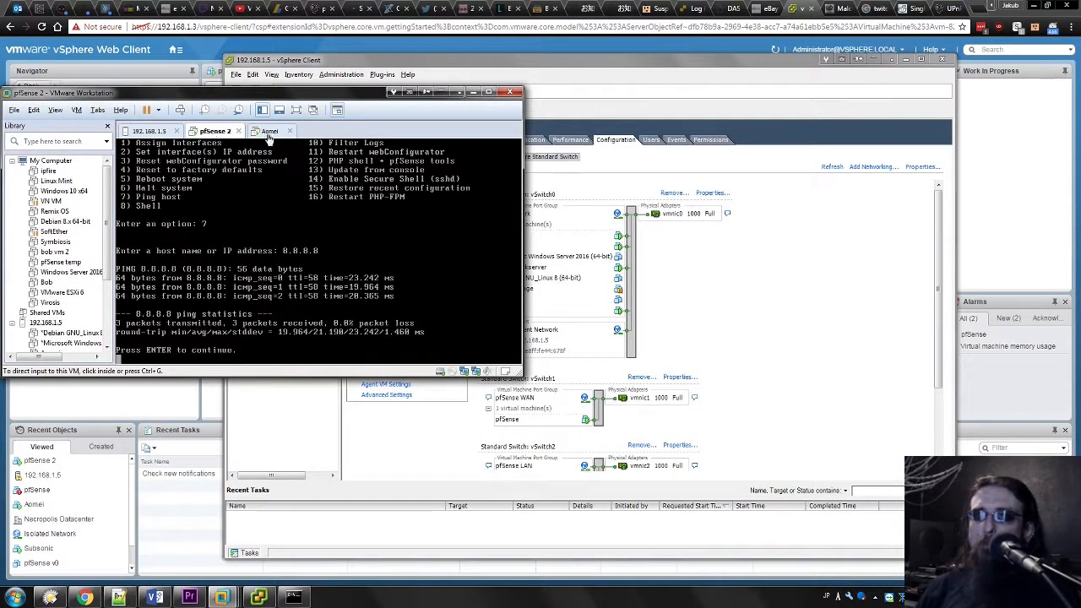
{"action": "left_click", "coordinate": [262, 136]}
Step: Add WAN to the floating rule's interfaces alongside LAN and set the protocol to Any
{"action": "left_click", "coordinate": [482, 412]}
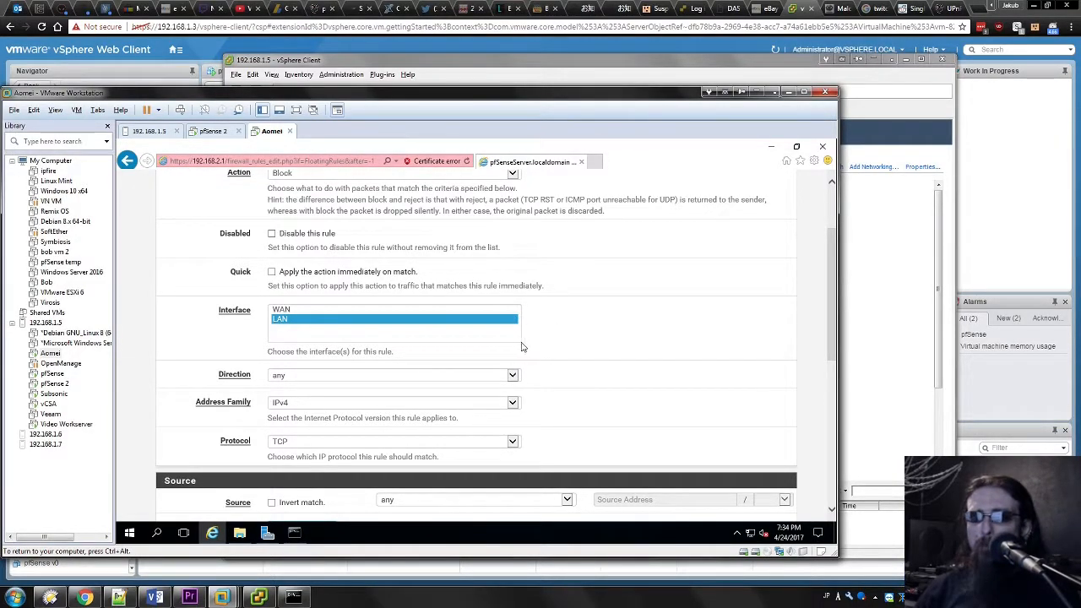
{"action": "scroll", "coordinate": [527, 347], "scroll_direction": "down", "scroll_amount": 3}
{"action": "scroll", "coordinate": [532, 284], "scroll_direction": "up", "scroll_amount": 4}
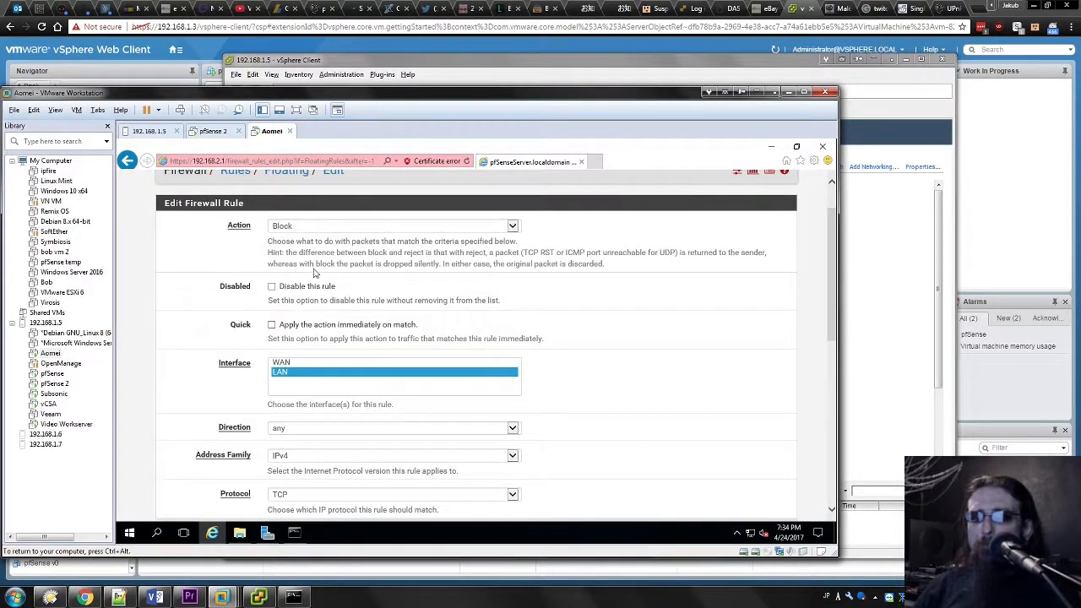
{"action": "left_click", "coordinate": [295, 364], "text": "ctrl"}
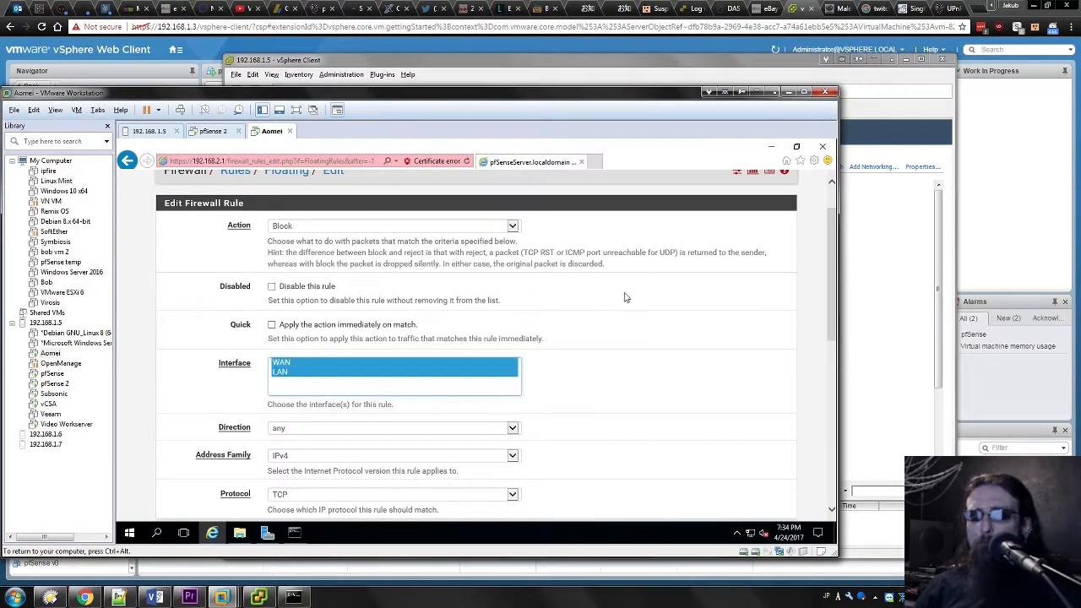
{"action": "scroll", "coordinate": [513, 326], "scroll_direction": "down", "scroll_amount": 2}
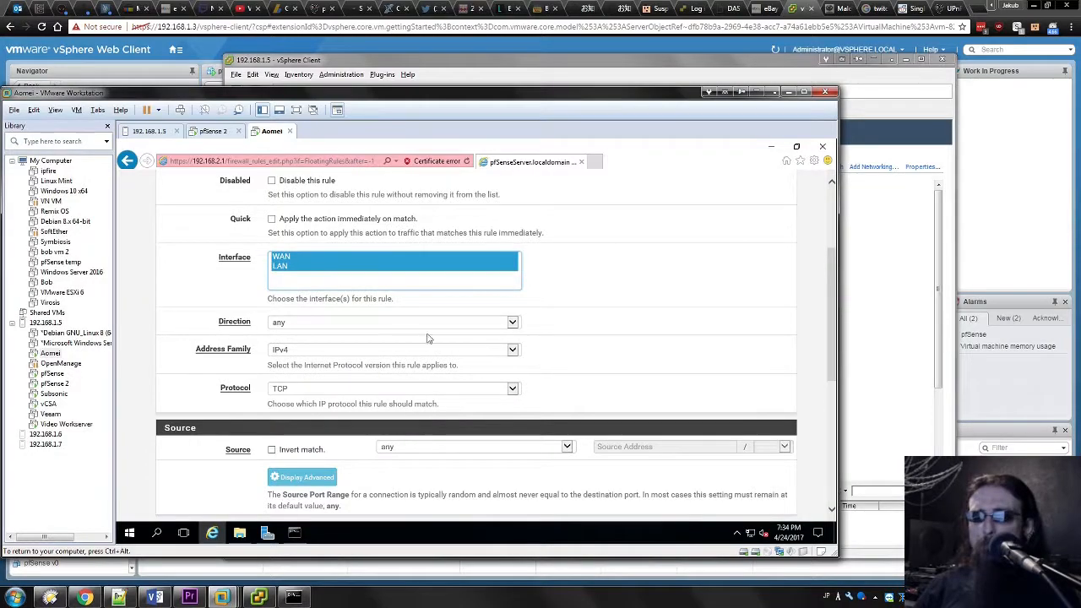
{"action": "left_click", "coordinate": [294, 392]}
{"action": "left_click", "coordinate": [292, 379]}
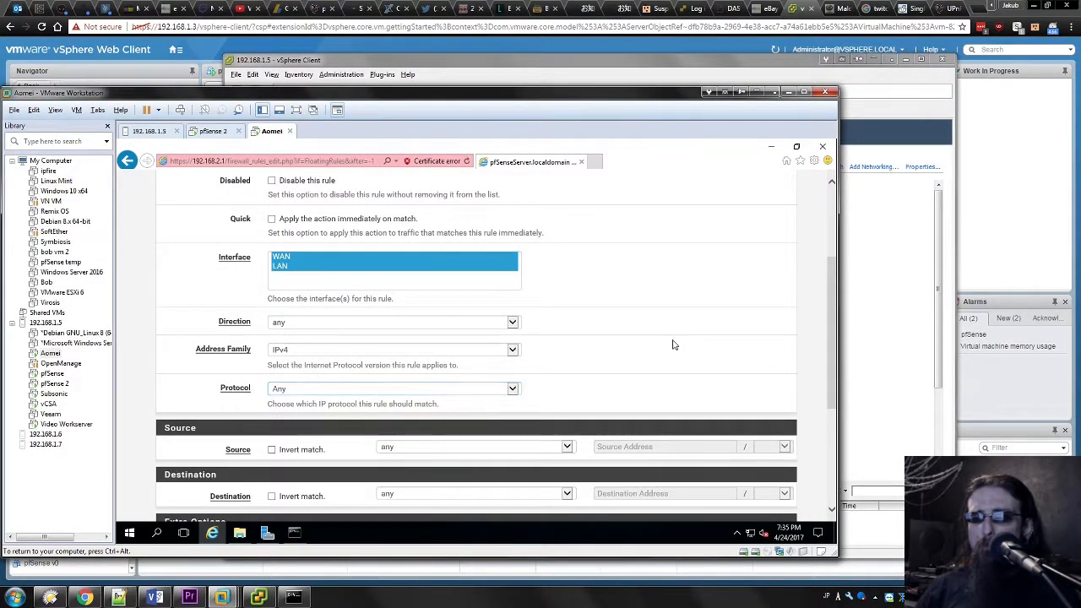
Step: Set the floating rule's source to LAN net
{"action": "scroll", "coordinate": [647, 336], "scroll_direction": "down", "scroll_amount": 3}
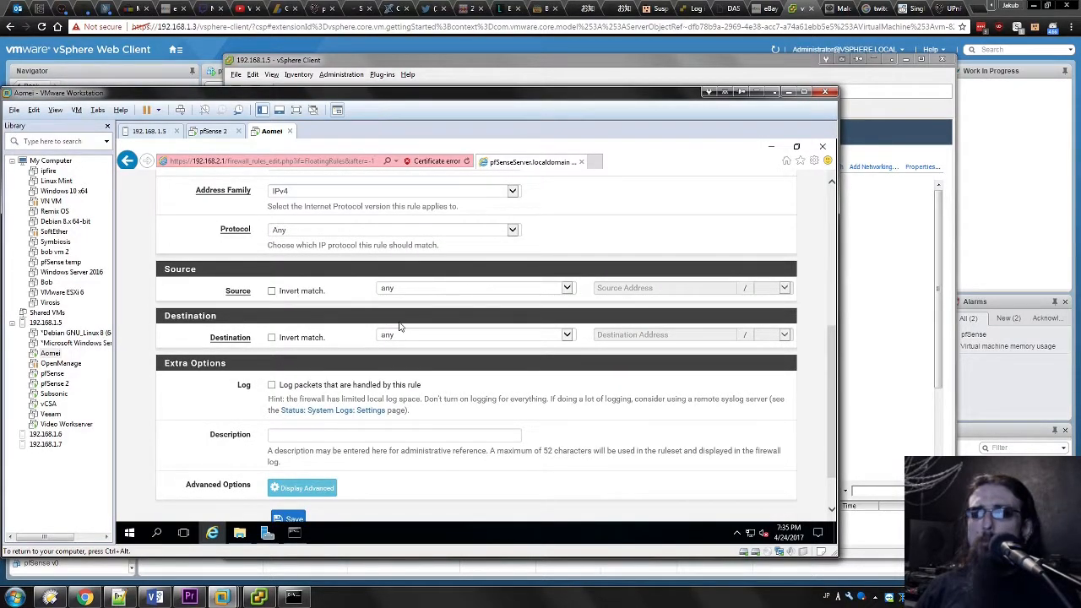
{"action": "scroll", "coordinate": [404, 327], "scroll_direction": "up", "scroll_amount": 6}
{"action": "scroll", "coordinate": [526, 307], "scroll_direction": "down", "scroll_amount": 6}
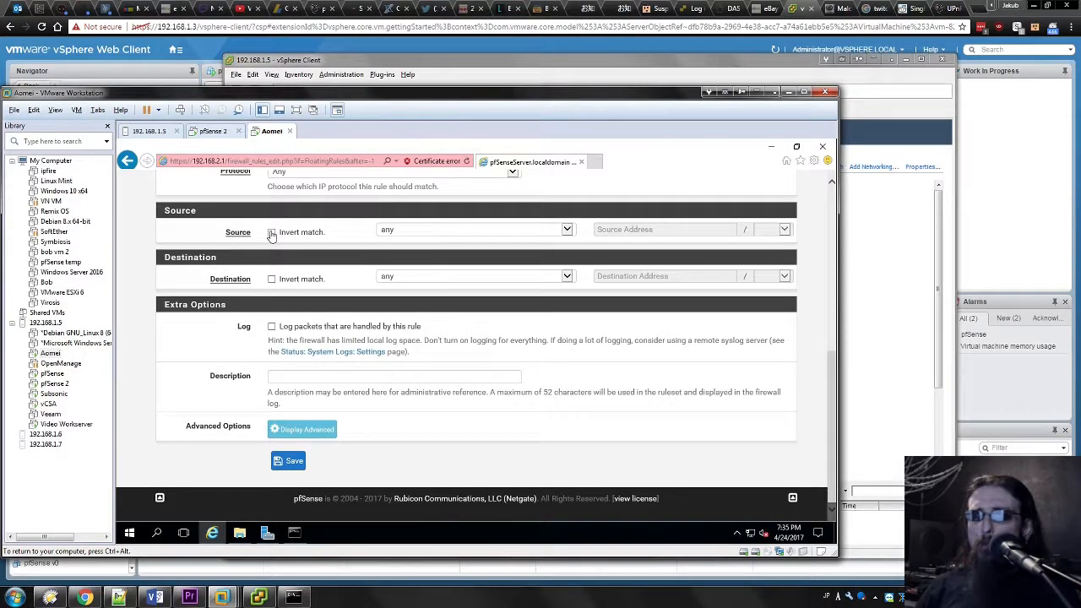
{"action": "left_click", "coordinate": [409, 230]}
{"action": "left_click", "coordinate": [405, 230]}
{"action": "left_click", "coordinate": [405, 230]}
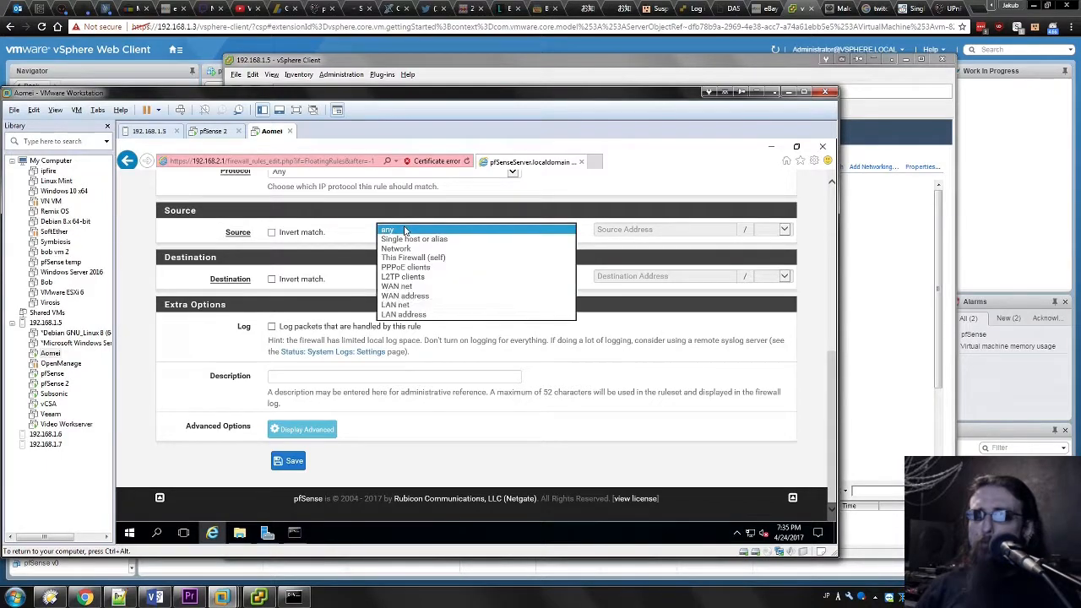
{"action": "left_click", "coordinate": [439, 306]}
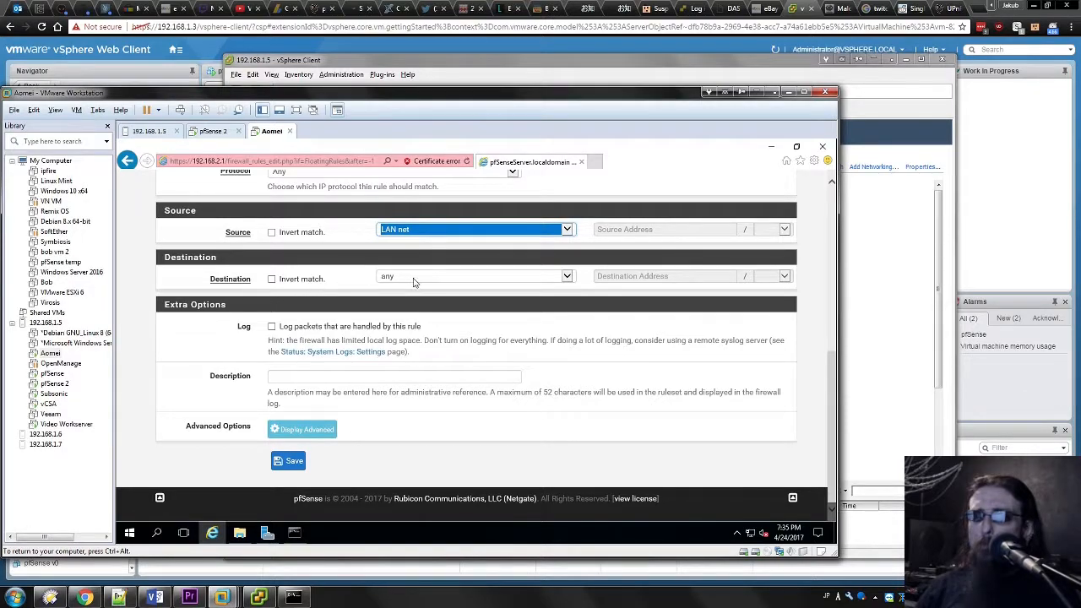
Step: Set the floating rule's destination type to Network and enter 192.168.1.200 as the destination address
{"action": "left_click", "coordinate": [414, 283]}
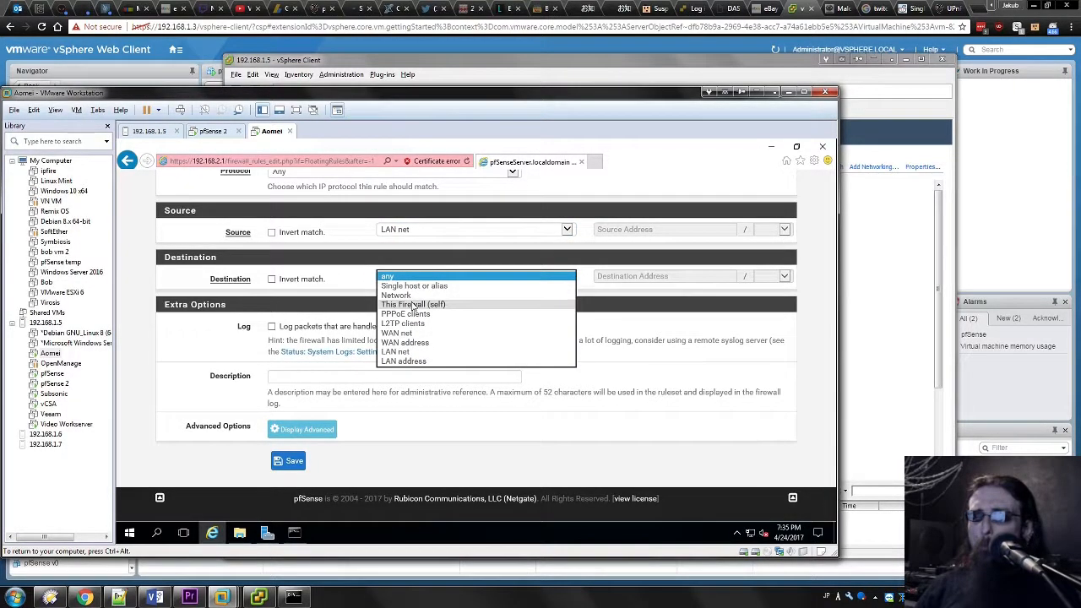
{"action": "left_click", "coordinate": [405, 361]}
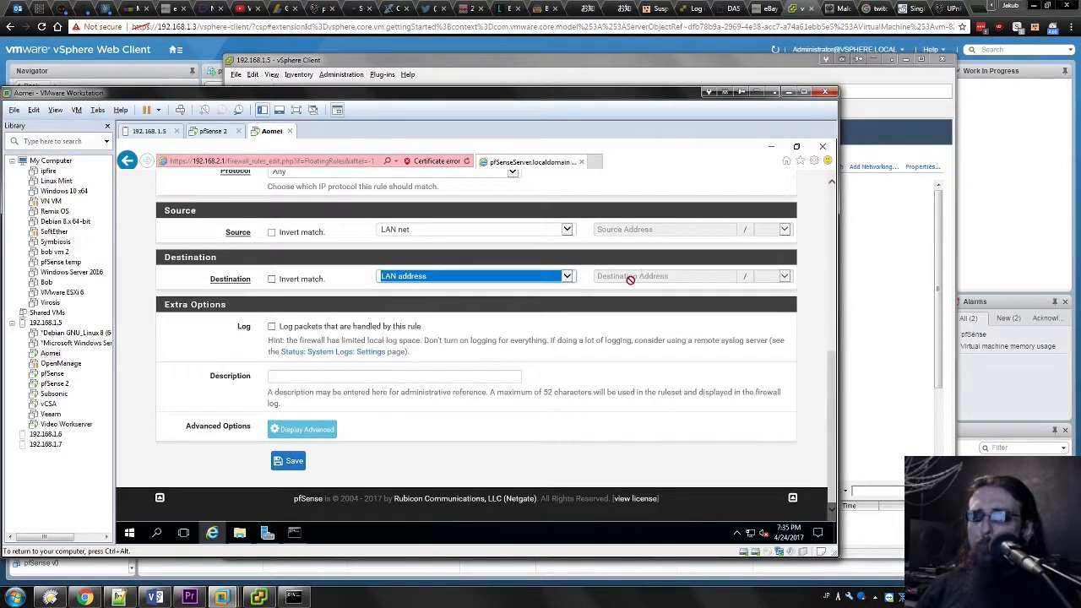
{"action": "left_click", "coordinate": [554, 277]}
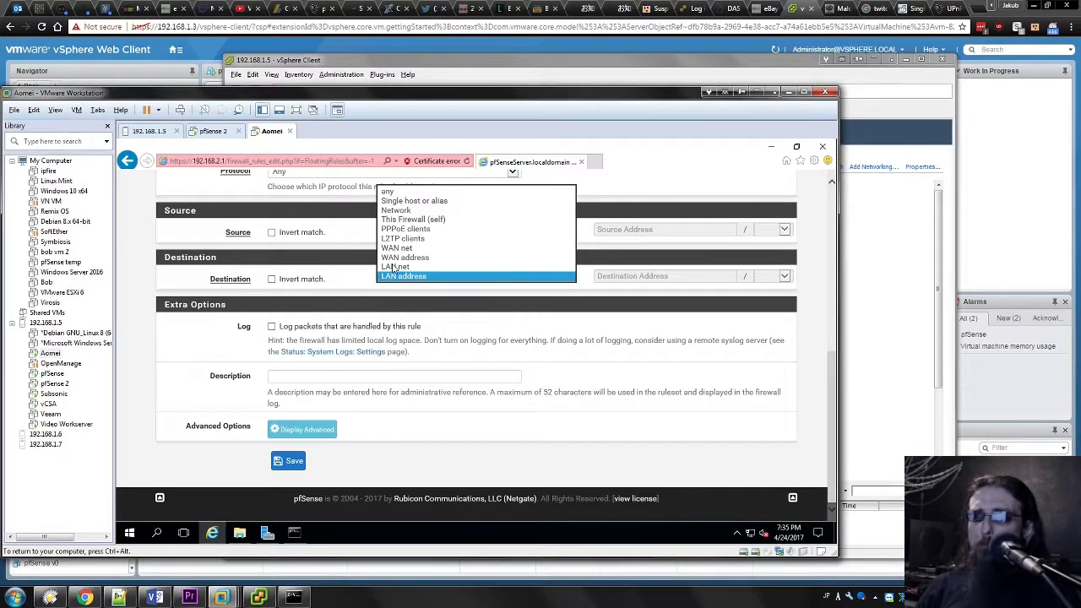
{"action": "left_click", "coordinate": [417, 212]}
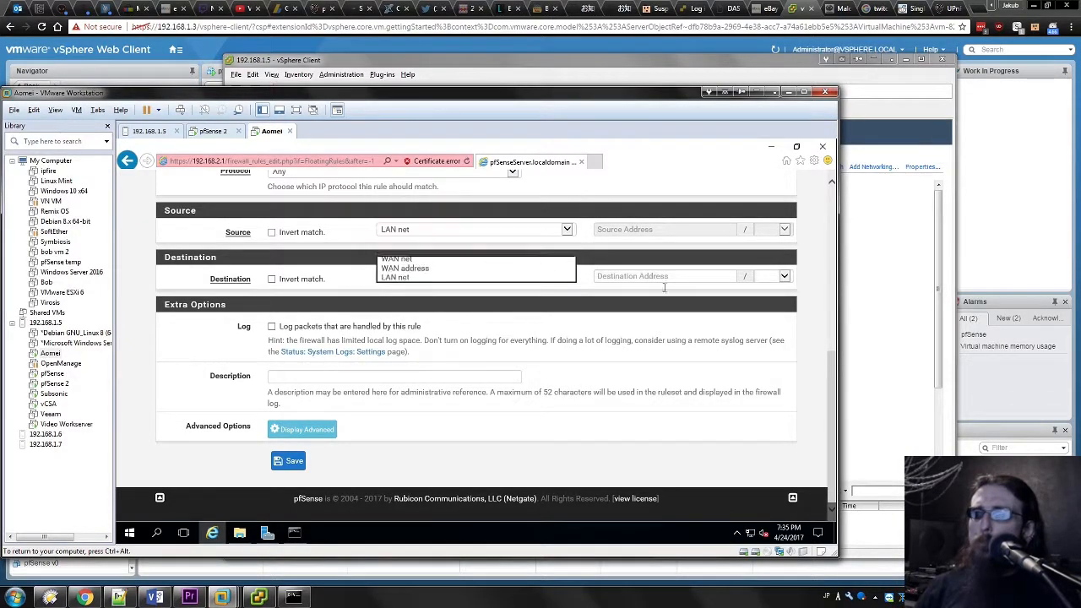
{"action": "left_click", "coordinate": [639, 275]}
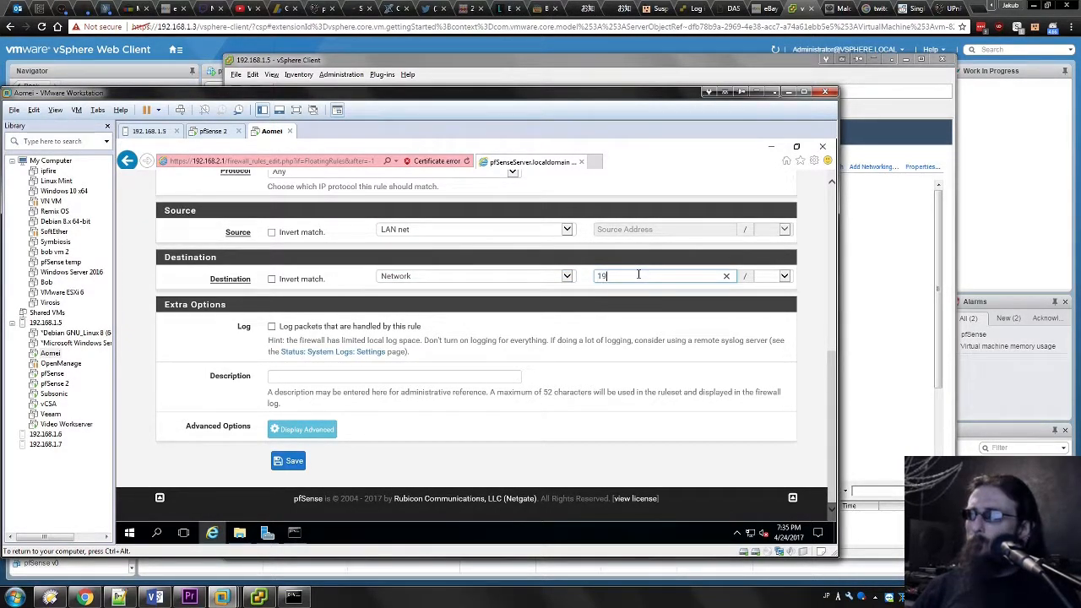
{"action": "type", "text": "192.168.1.200"}
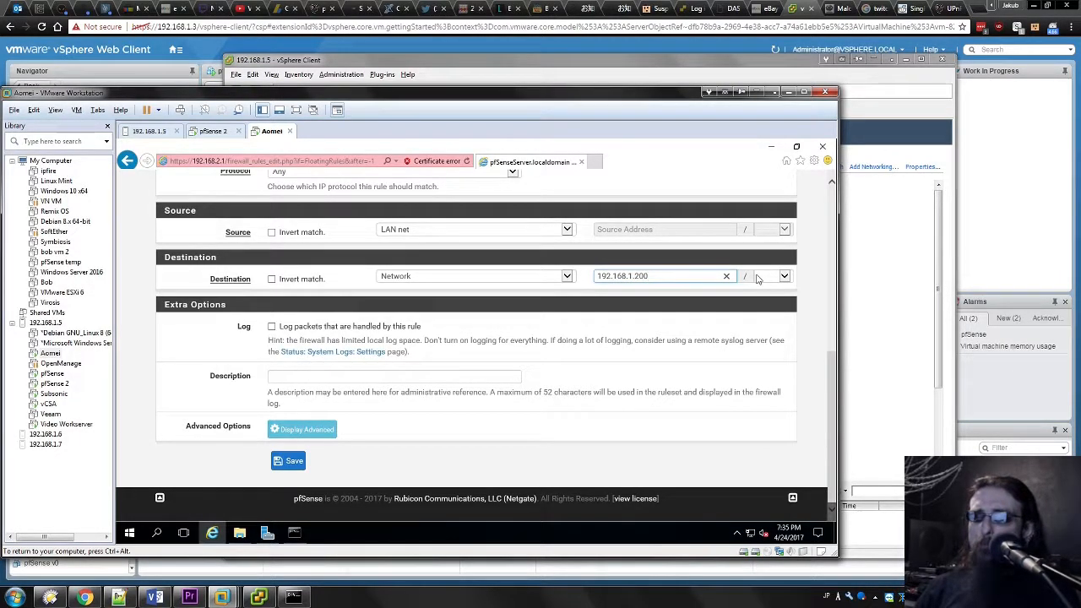
Step: Change the destination type to Single host or alias, save the floating rule and apply the firewall changes
{"action": "left_click", "coordinate": [536, 278]}
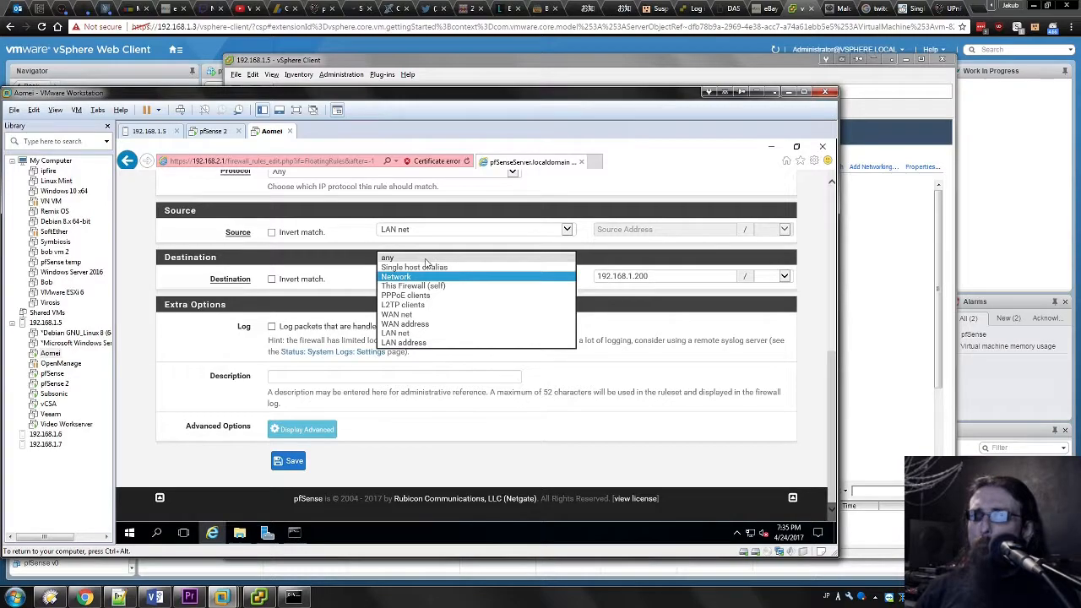
{"action": "left_click", "coordinate": [423, 267]}
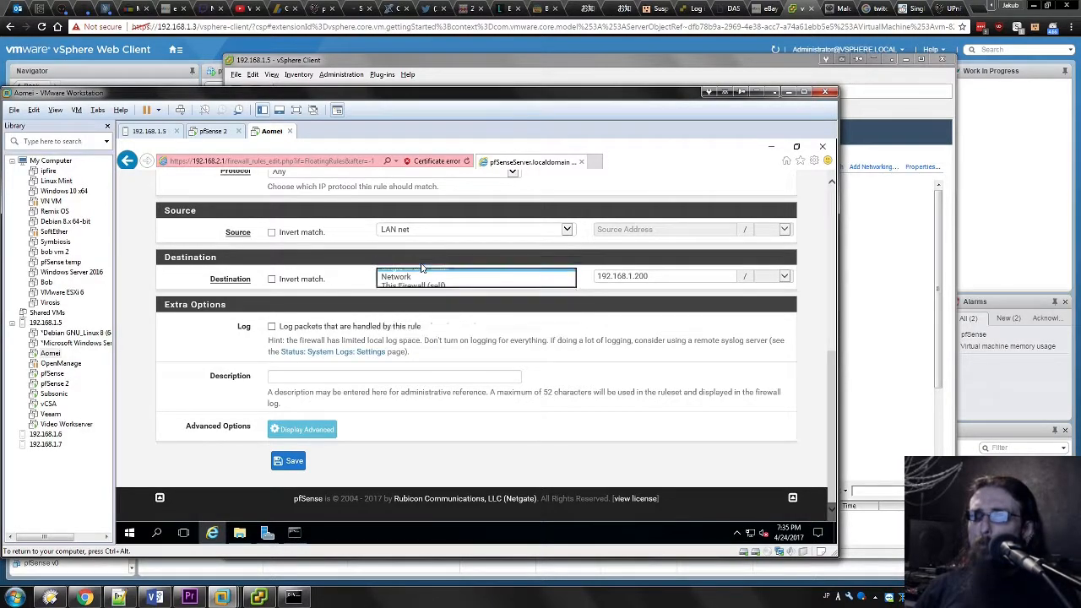
{"action": "left_click", "coordinate": [719, 274]}
{"action": "left_click", "coordinate": [287, 463]}
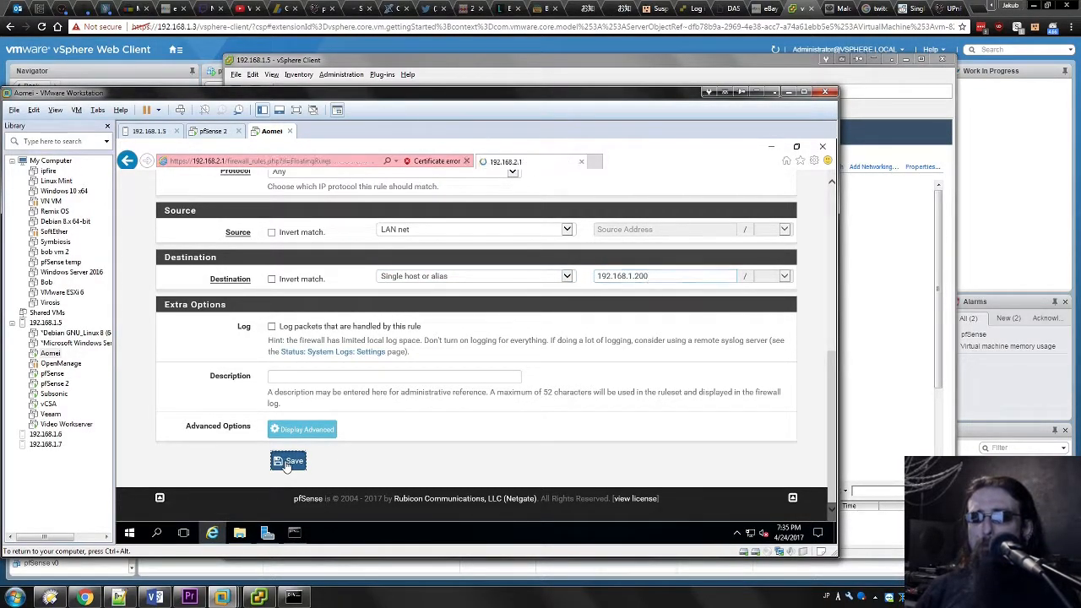
{"action": "left_click", "coordinate": [754, 269]}
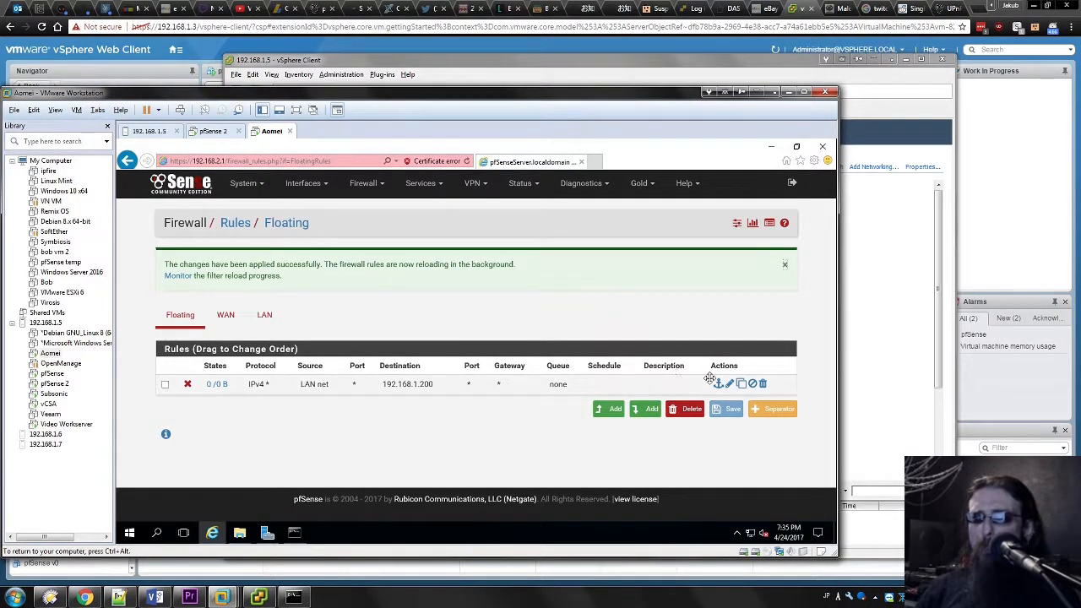
Step: Test the floating rule by pinging 192.168.1.200 from the Command Prompt, and return to the rules page
{"action": "left_click", "coordinate": [294, 532]}
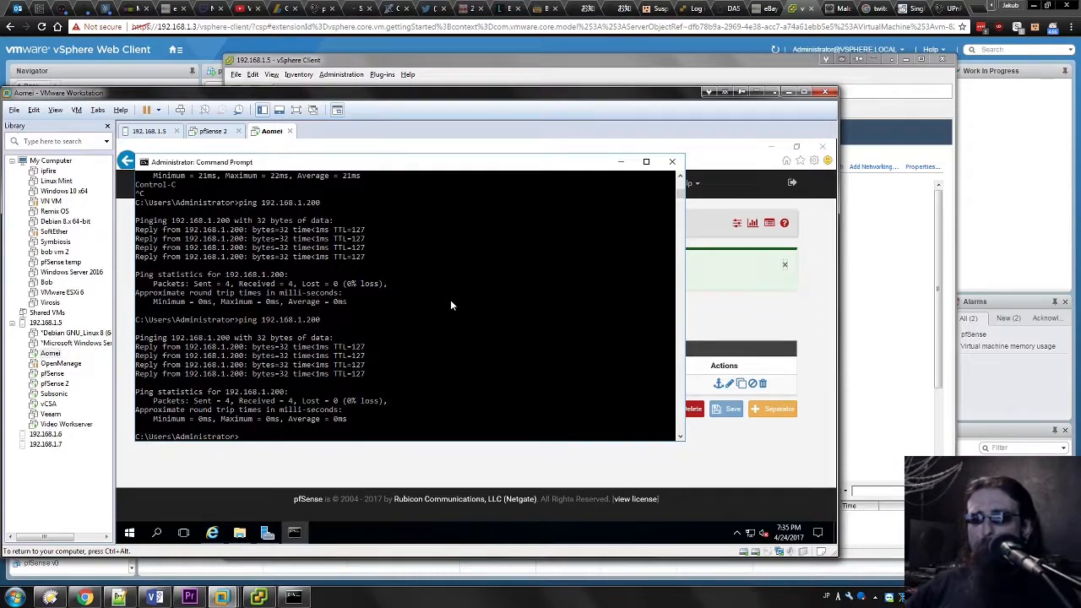
{"action": "key", "text": "Return"}
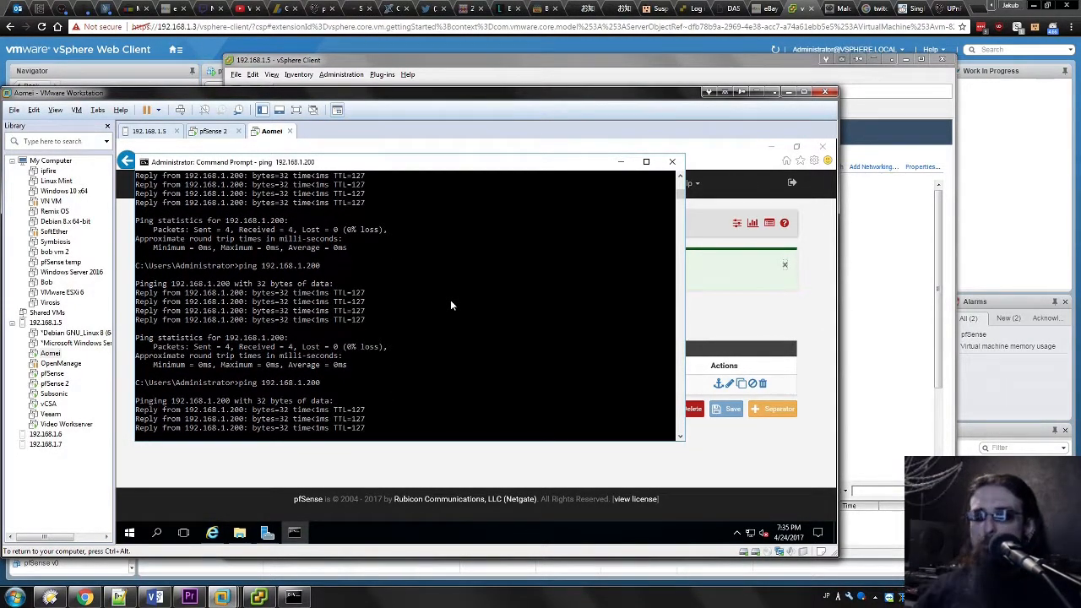
{"action": "left_click", "coordinate": [707, 314]}
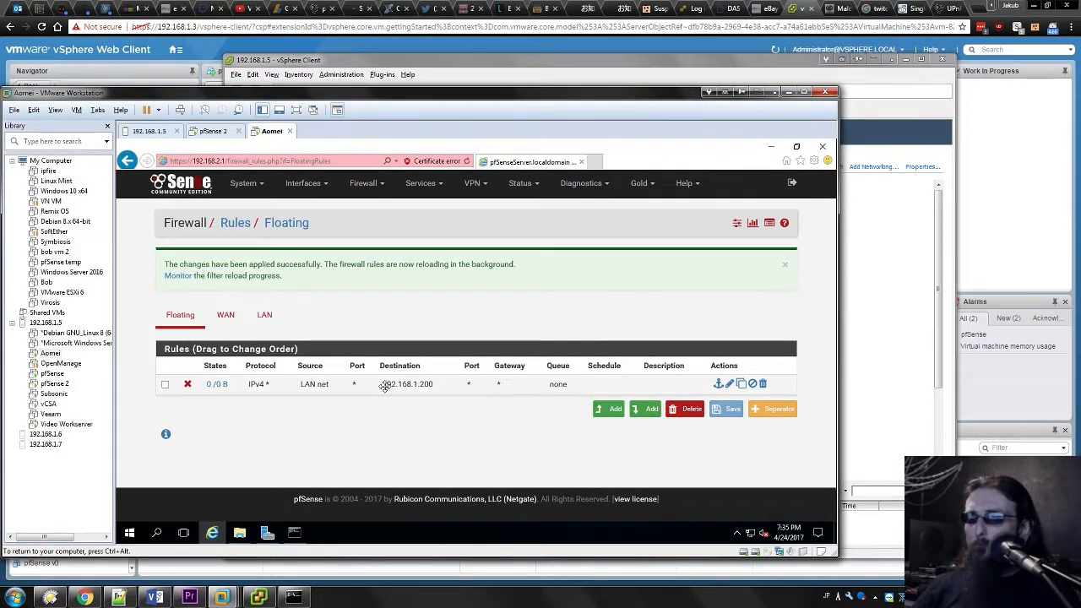
Step: Duplicate the floating block rule for 192.168.1.200 with its source set to any, saving and applying the changes
{"action": "left_click", "coordinate": [730, 383]}
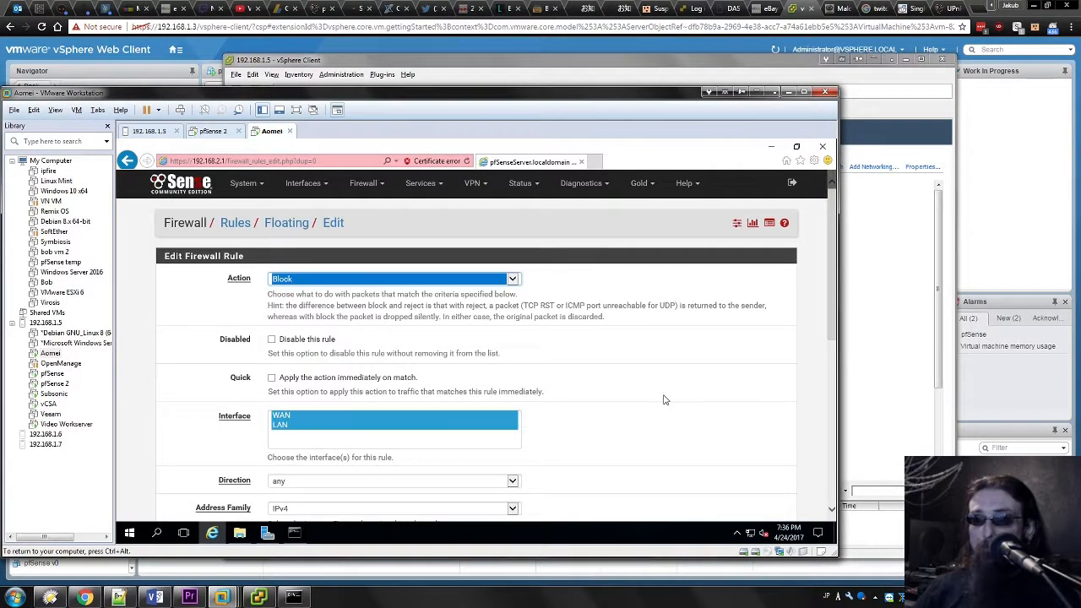
{"action": "scroll", "coordinate": [509, 349], "scroll_direction": "down", "scroll_amount": 3}
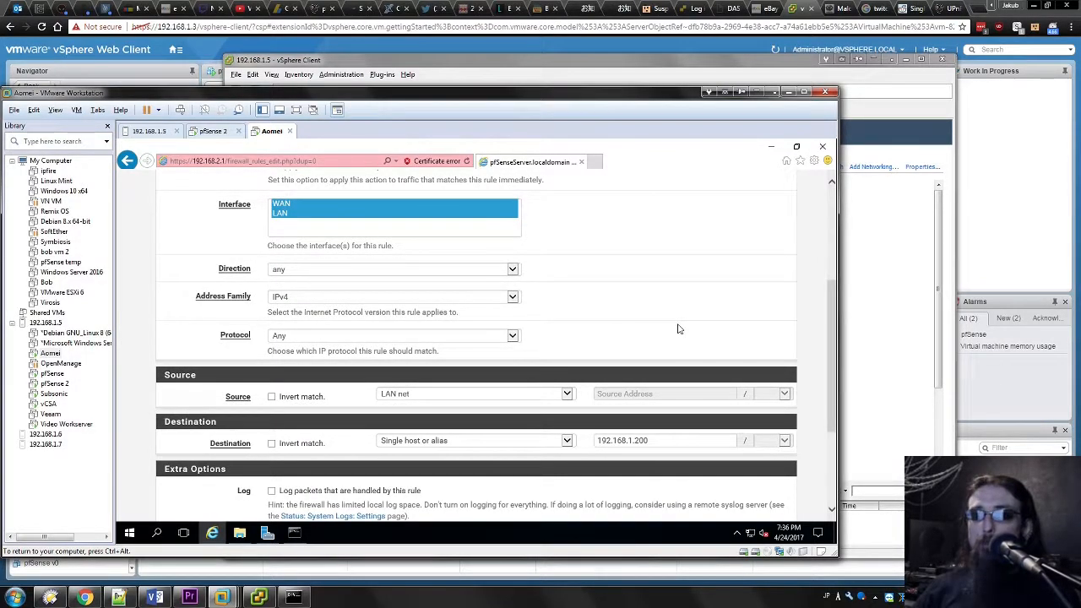
{"action": "scroll", "coordinate": [603, 352], "scroll_direction": "down", "scroll_amount": 2}
{"action": "scroll", "coordinate": [564, 378], "scroll_direction": "up", "scroll_amount": 5}
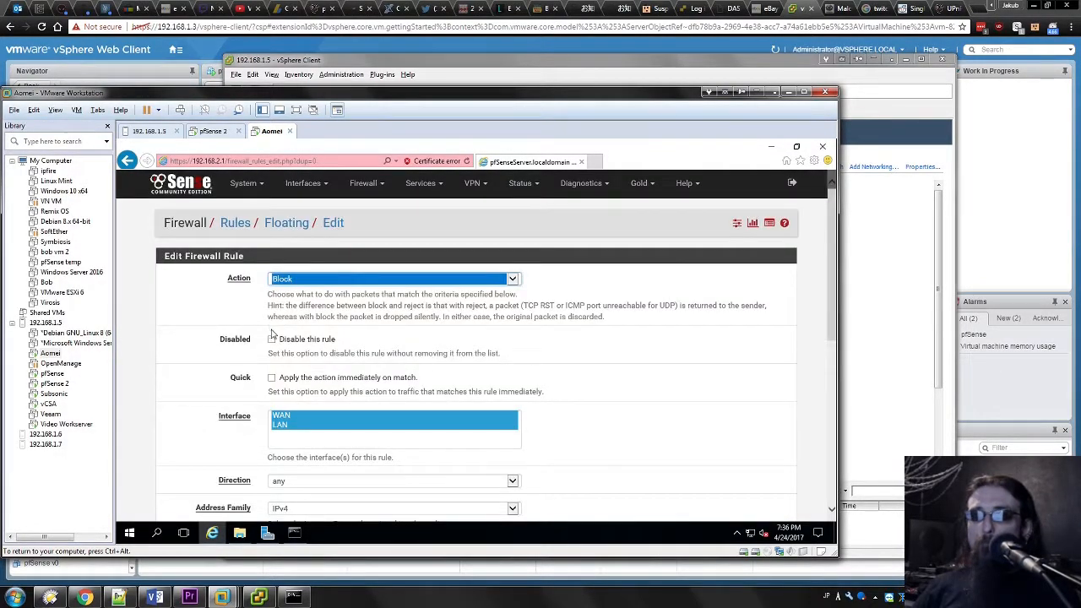
{"action": "scroll", "coordinate": [540, 376], "scroll_direction": "down", "scroll_amount": 3}
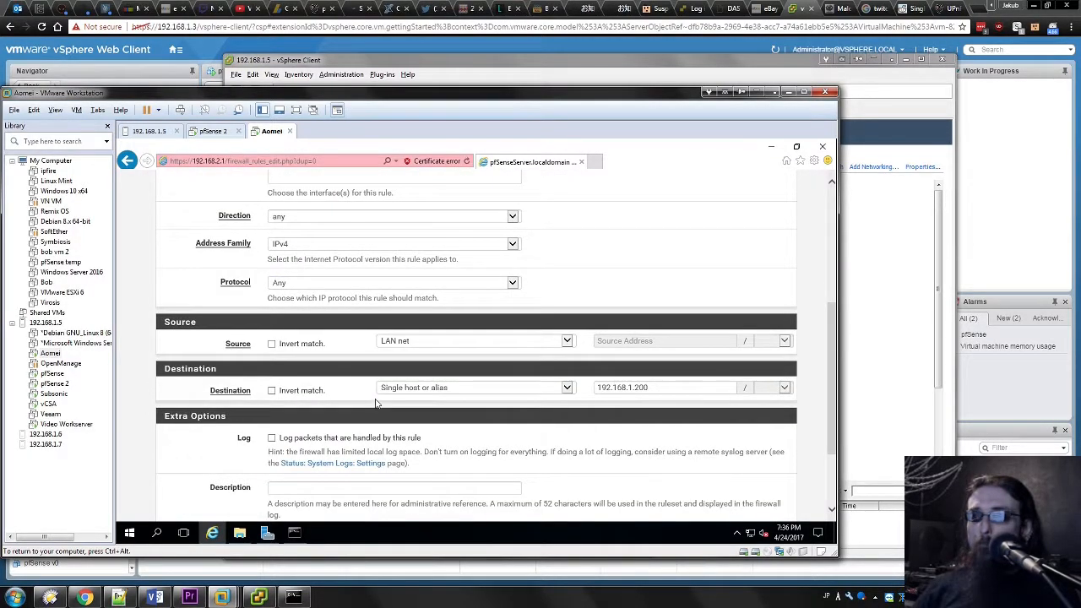
{"action": "left_click", "coordinate": [419, 341]}
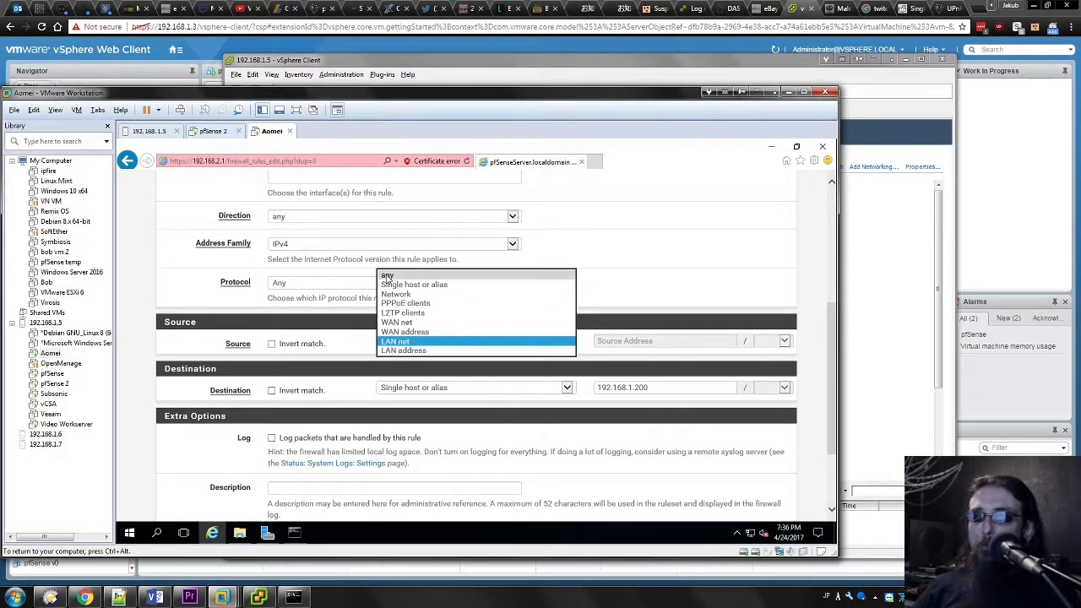
{"action": "left_click", "coordinate": [406, 276]}
{"action": "left_click", "coordinate": [639, 302]}
{"action": "scroll", "coordinate": [507, 364], "scroll_direction": "down", "scroll_amount": 2}
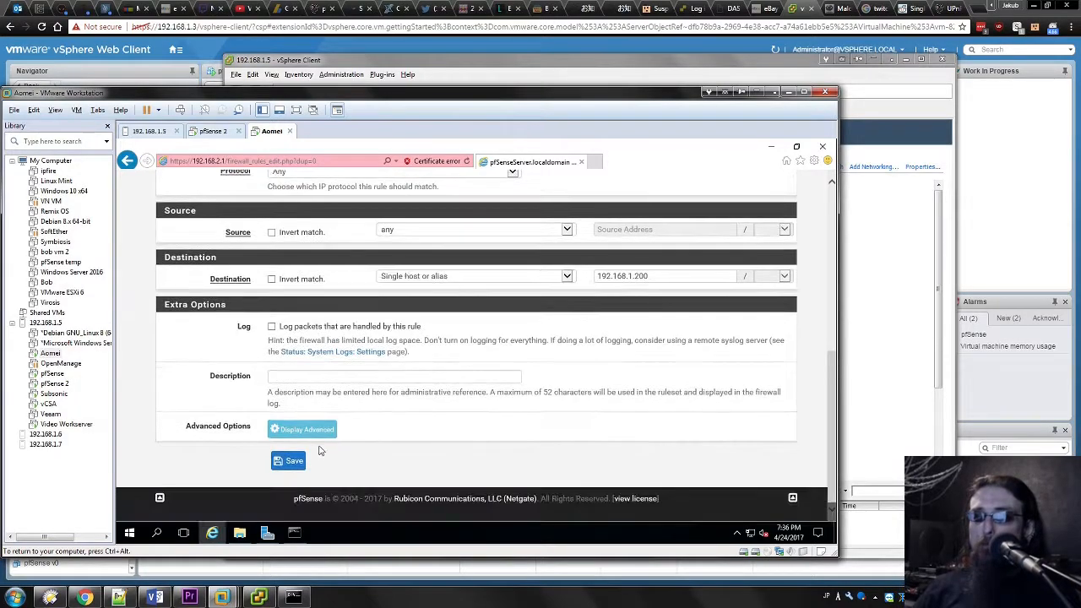
{"action": "left_click", "coordinate": [290, 459]}
{"action": "left_click", "coordinate": [757, 270]}
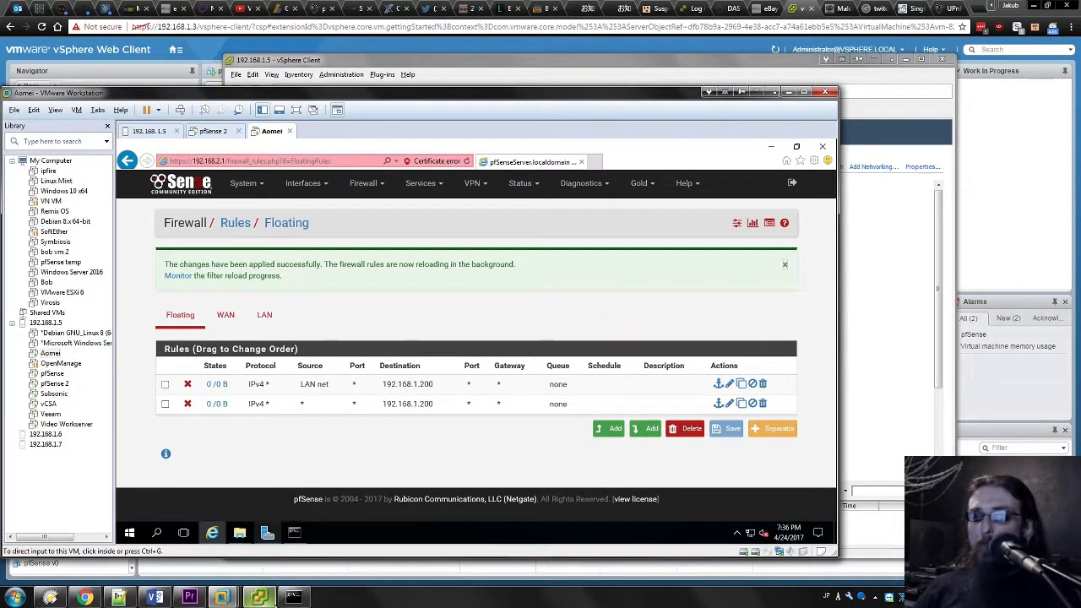
Step: Ping 192.168.1.200 and 8.8.8.8 from the Command Prompt to check the block and internet access
{"action": "left_click", "coordinate": [307, 544]}
{"action": "key", "text": "Up"}
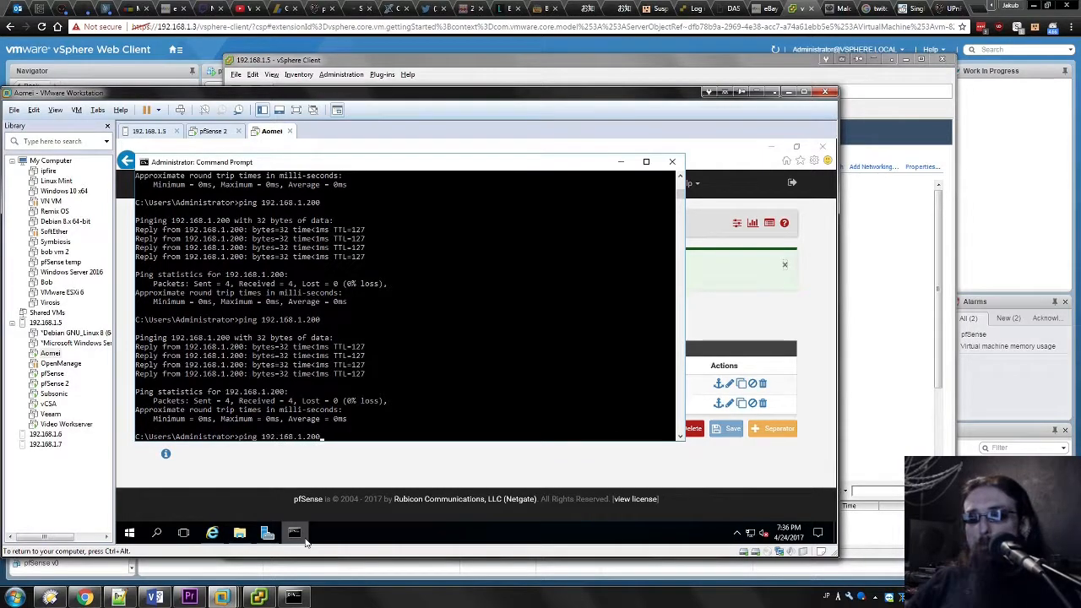
{"action": "key", "text": "Return"}
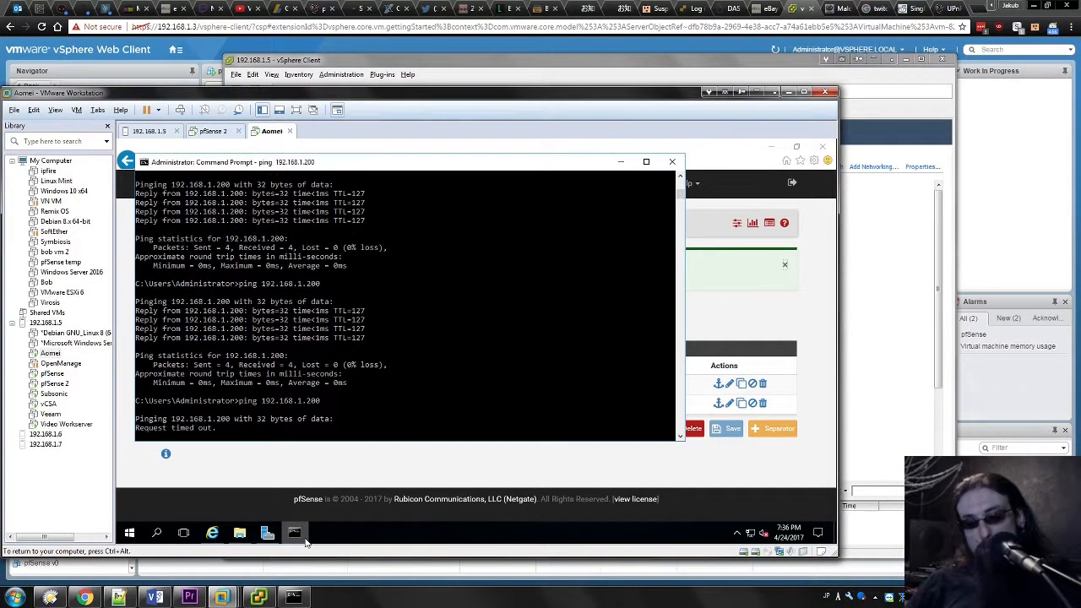
{"action": "key", "text": "ctrl+c"}
{"action": "key", "text": "Up"}
{"action": "key", "text": "Up"}
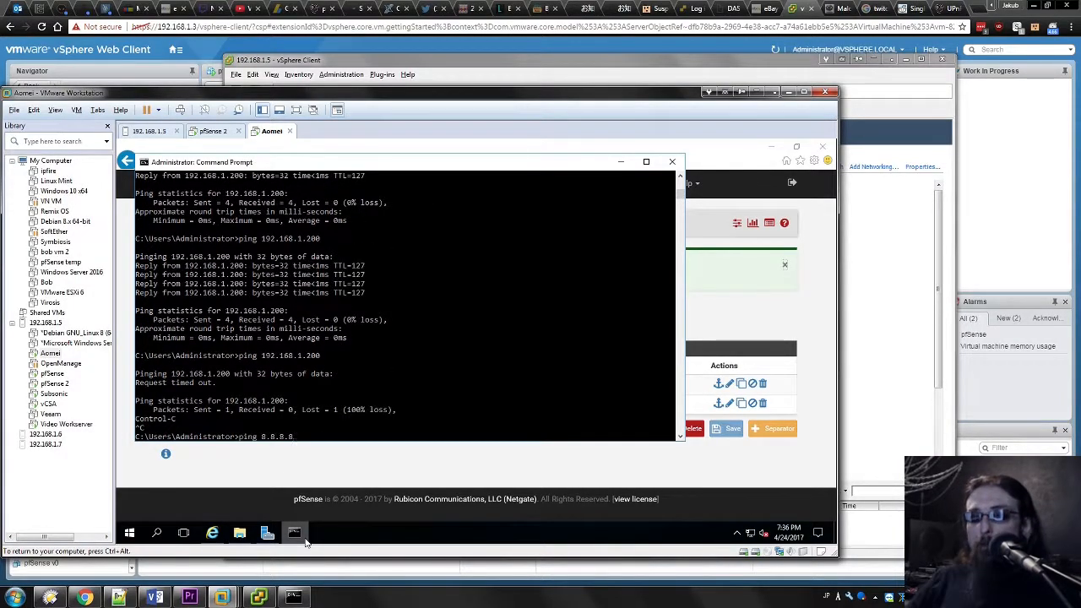
{"action": "key", "text": "Return"}
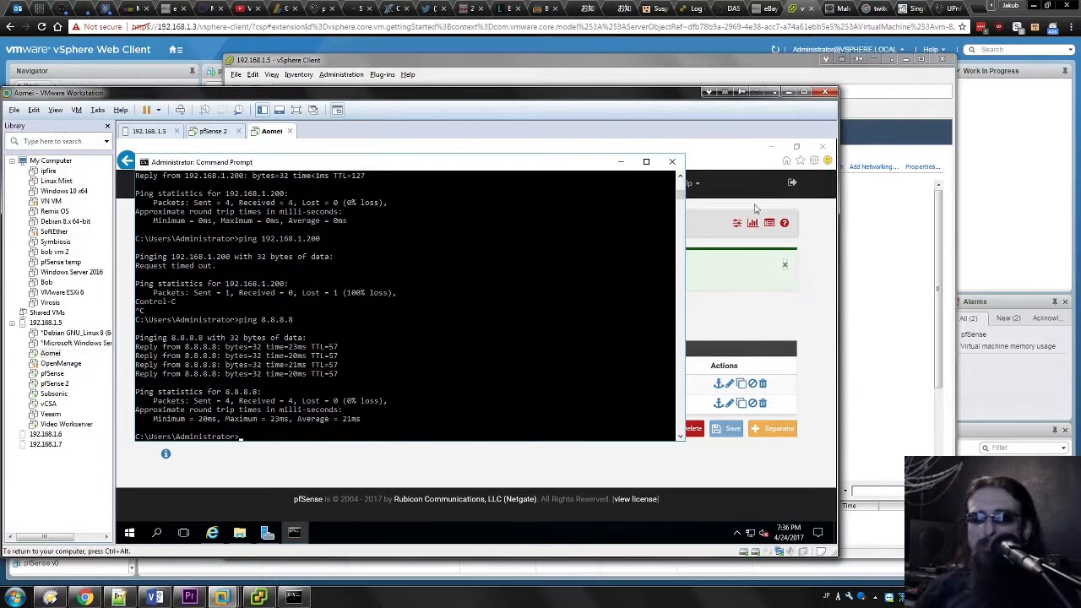
{"action": "left_click", "coordinate": [671, 161]}
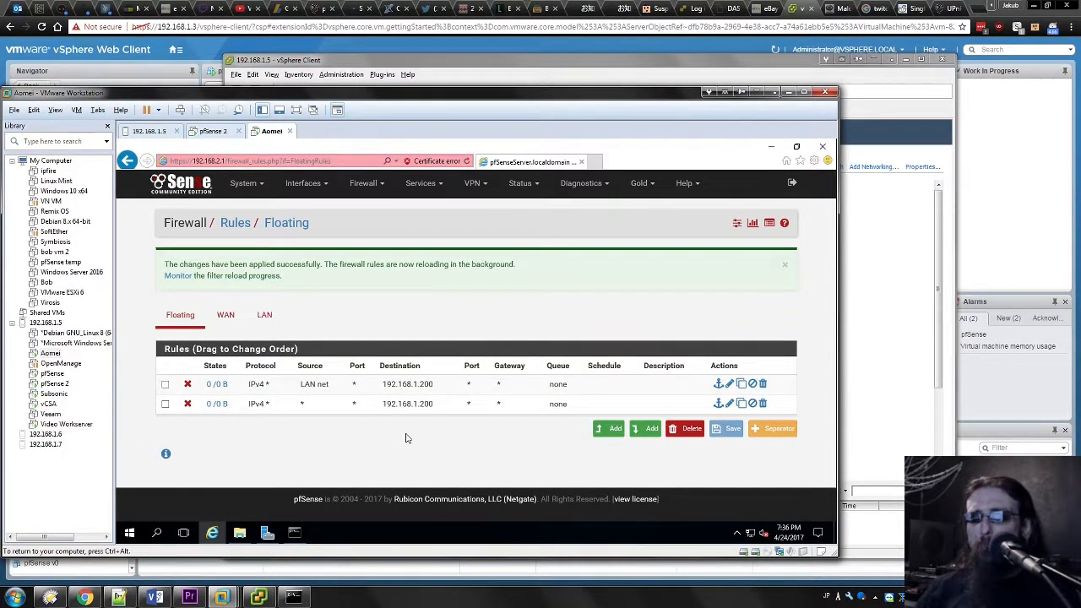
Step: Ping the neighbouring host 192.168.1.201 from the Command Prompt and return to the floating rules list
{"action": "key", "text": "alt+Tab"}
{"action": "key", "text": "Up"}
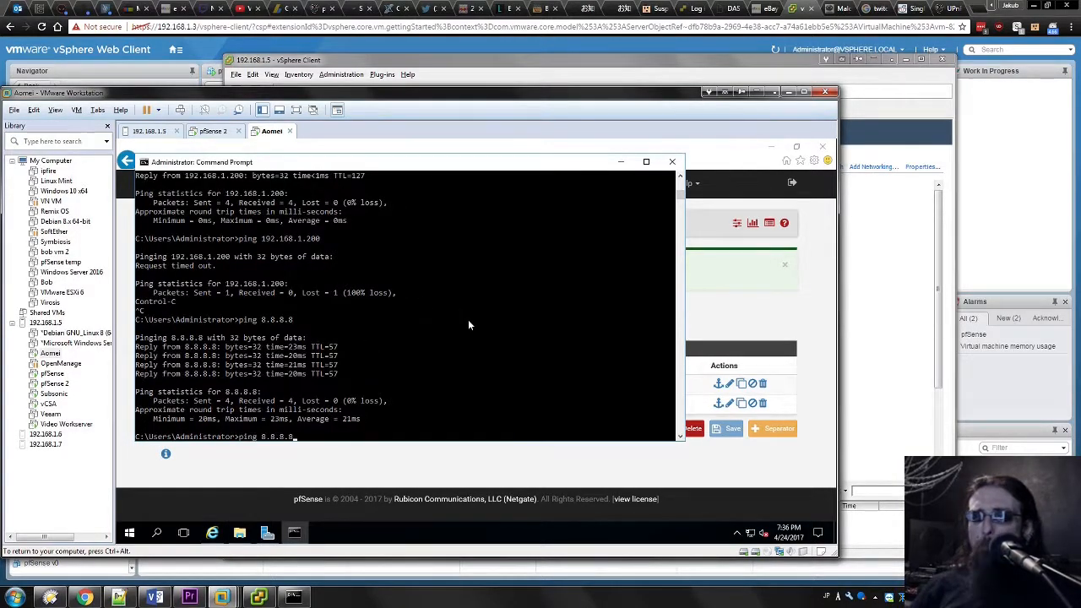
{"action": "key", "text": "Up"}
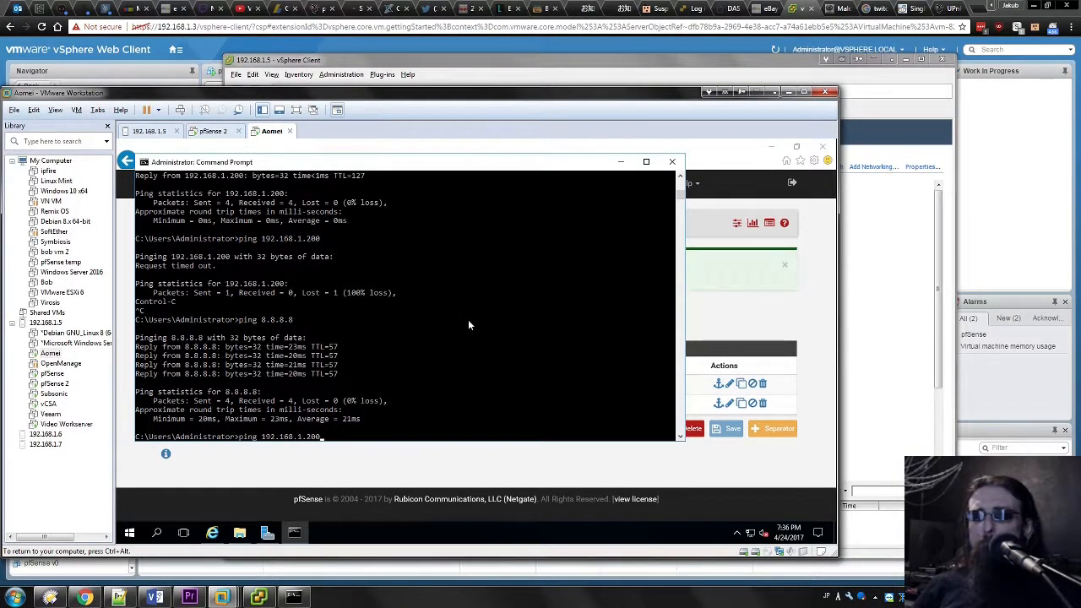
{"action": "type", "text": "1"}
{"action": "key", "text": "Return"}
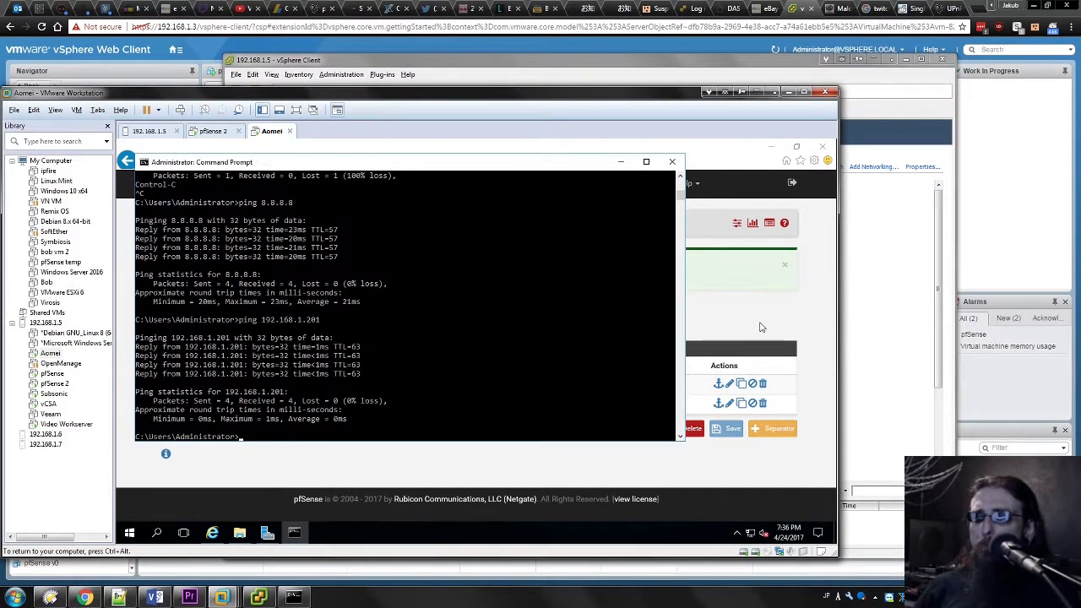
{"action": "key", "text": "alt+Tab"}
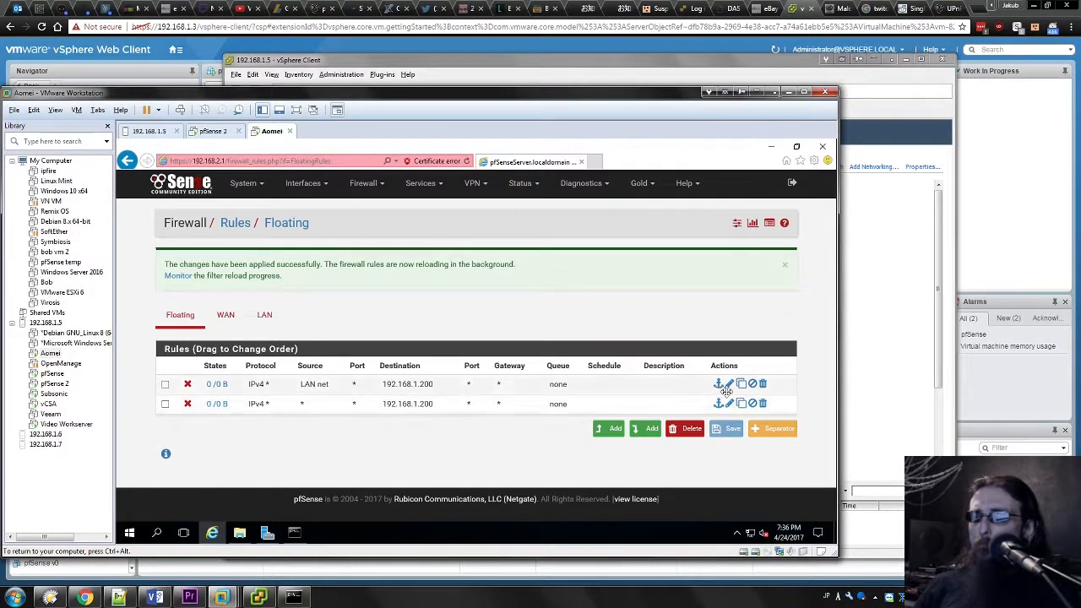
Step: Delete the floating rule whose source is LAN net and apply the changes
{"action": "left_click", "coordinate": [763, 384]}
{"action": "left_click", "coordinate": [490, 380]}
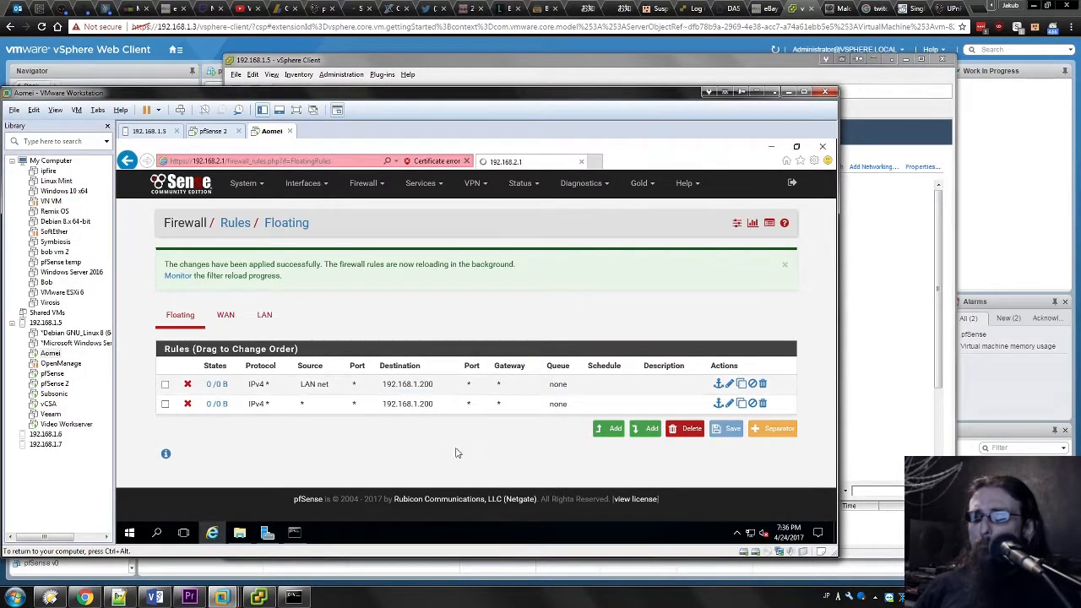
{"action": "left_click", "coordinate": [746, 272]}
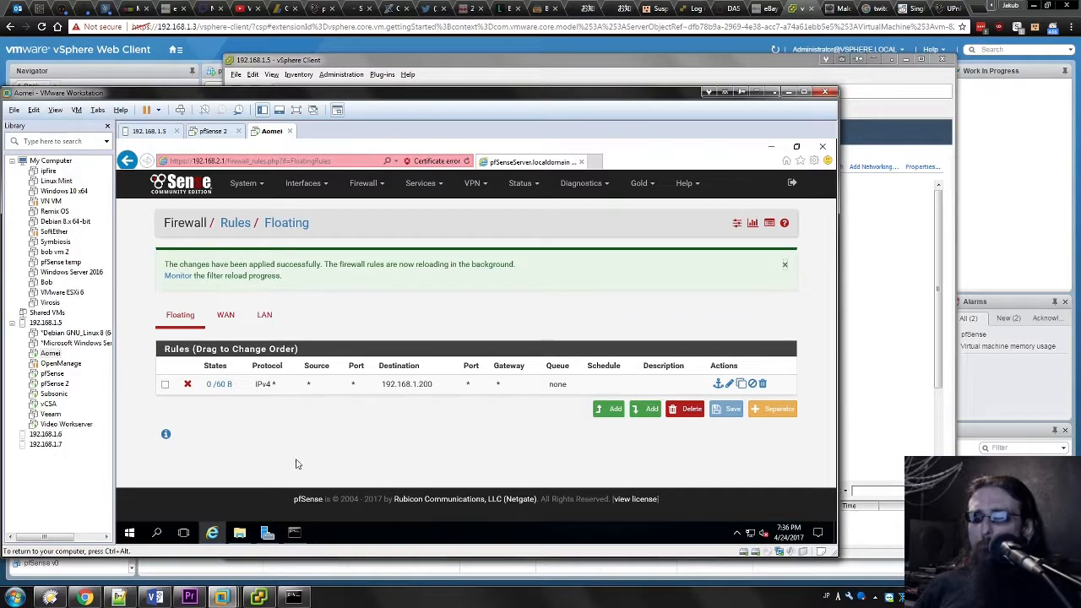
Step: Retest connectivity by pinging 192.168.1.201, 8.8.8.8 and 192.168.1.200, and return to the floating rules list
{"action": "left_click", "coordinate": [295, 532]}
{"action": "key", "text": "Up"}
{"action": "key", "text": "Return"}
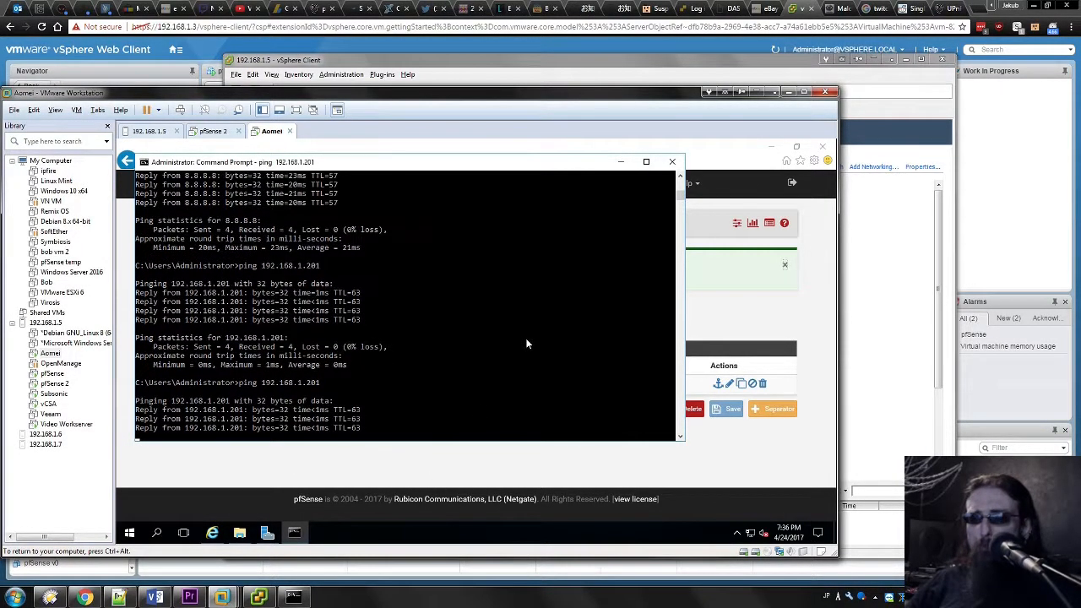
{"action": "key", "text": "ctrl+c"}
{"action": "type", "text": "ping 8.8.8.8"}
{"action": "key", "text": "Return"}
{"action": "key", "text": "ctrl+c"}
{"action": "type", "text": "ping 192.168.1.200"}
{"action": "key", "text": "Return"}
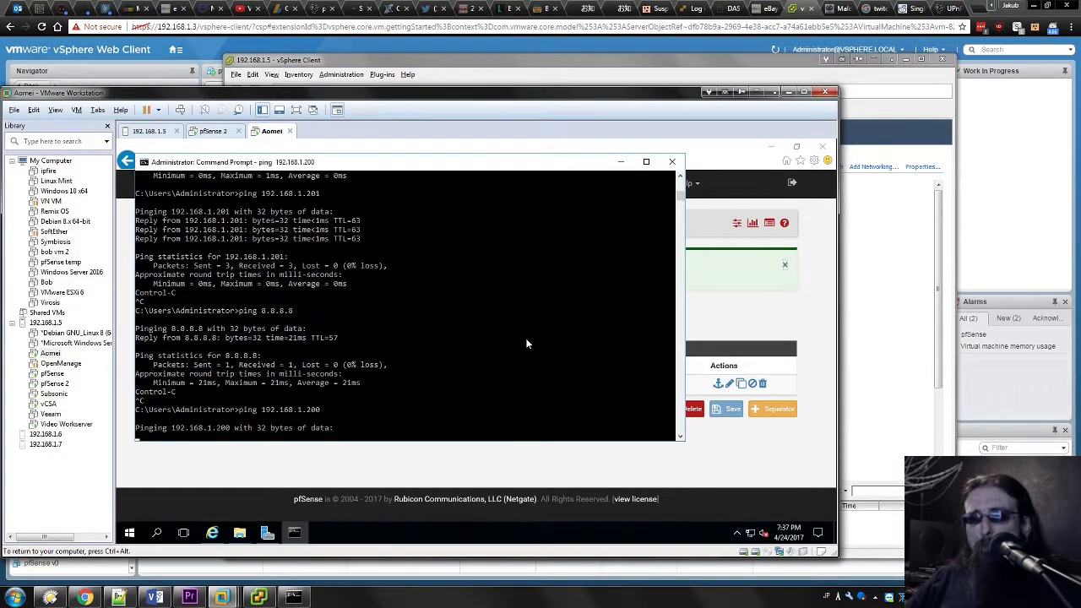
{"action": "key", "text": "ctrl+c"}
{"action": "left_click", "coordinate": [767, 313]}
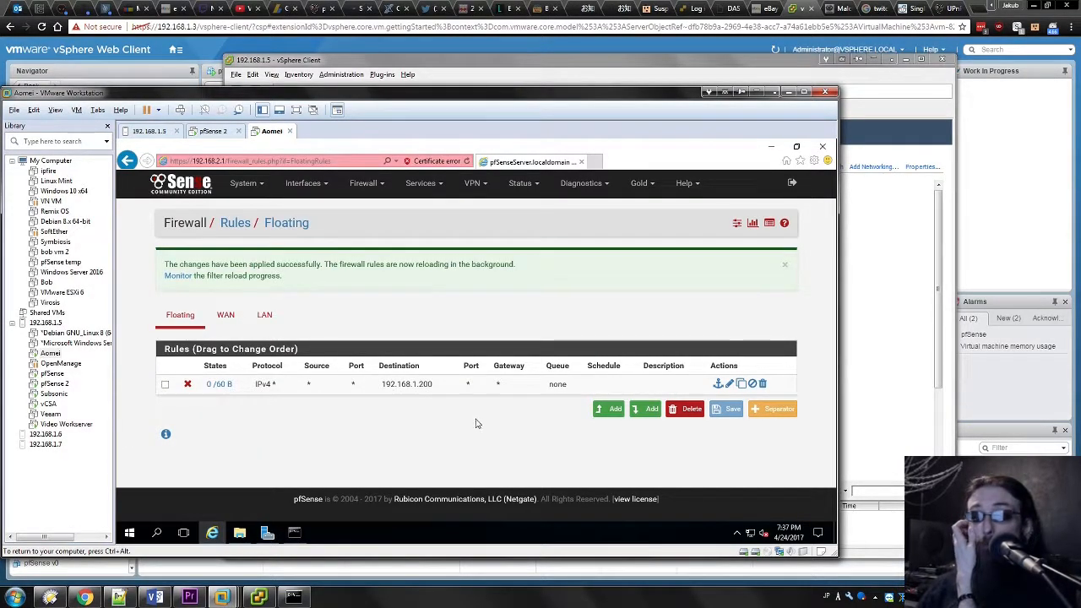
Step: Disable the floating block rule for destination 192.168.1.200 and apply the changes
{"action": "left_click", "coordinate": [218, 384]}
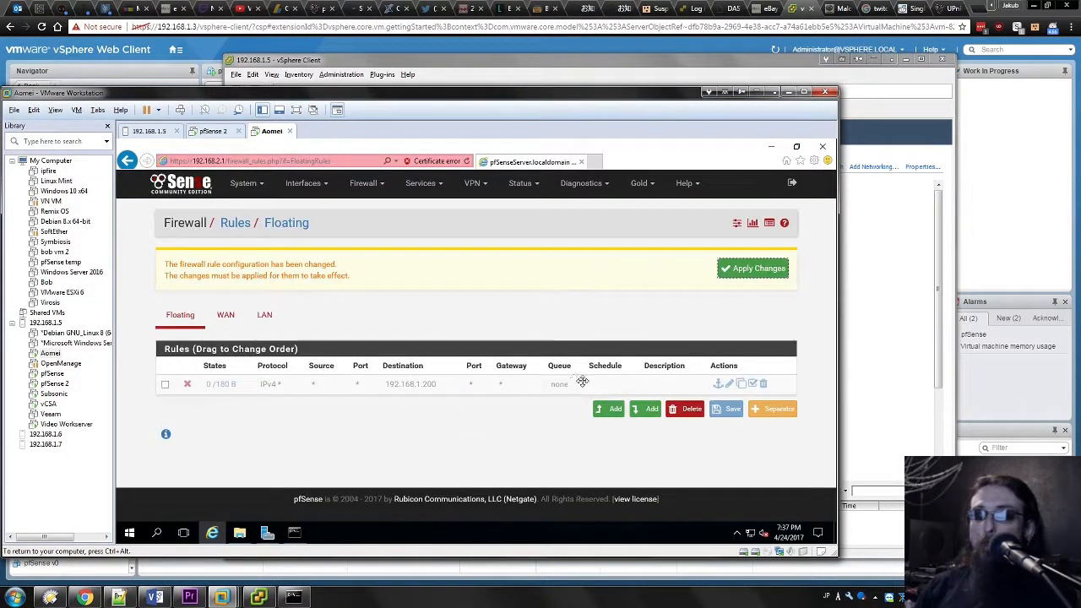
{"action": "left_click", "coordinate": [733, 271]}
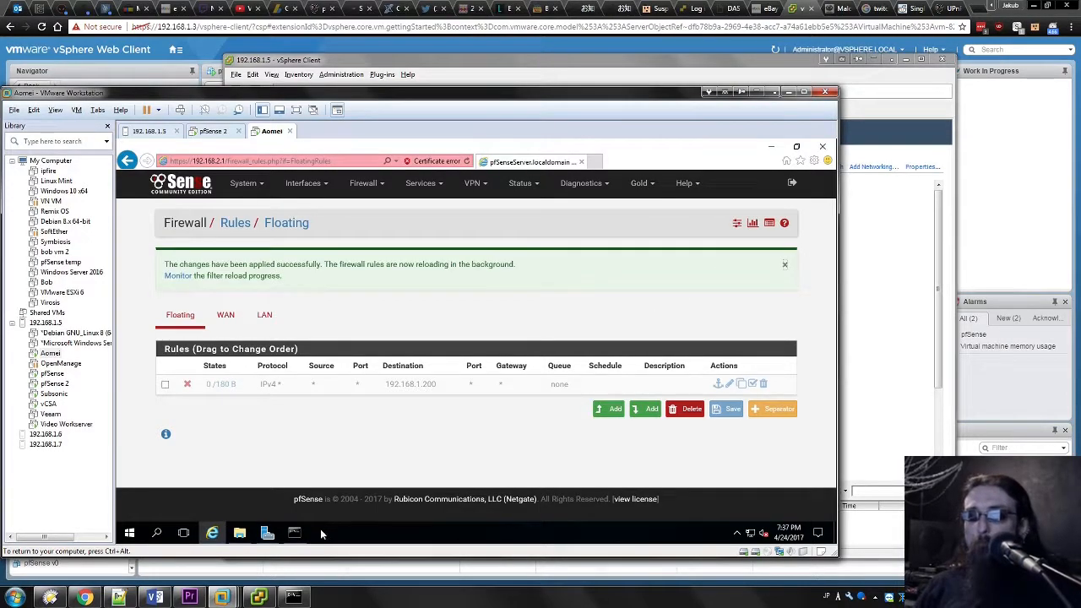
Step: Ping 192.168.1.200 from the Command Prompt with the floating rule disabled, and return to the floating rules list
{"action": "left_click", "coordinate": [295, 532]}
{"action": "key", "text": "Up"}
{"action": "key", "text": "Return"}
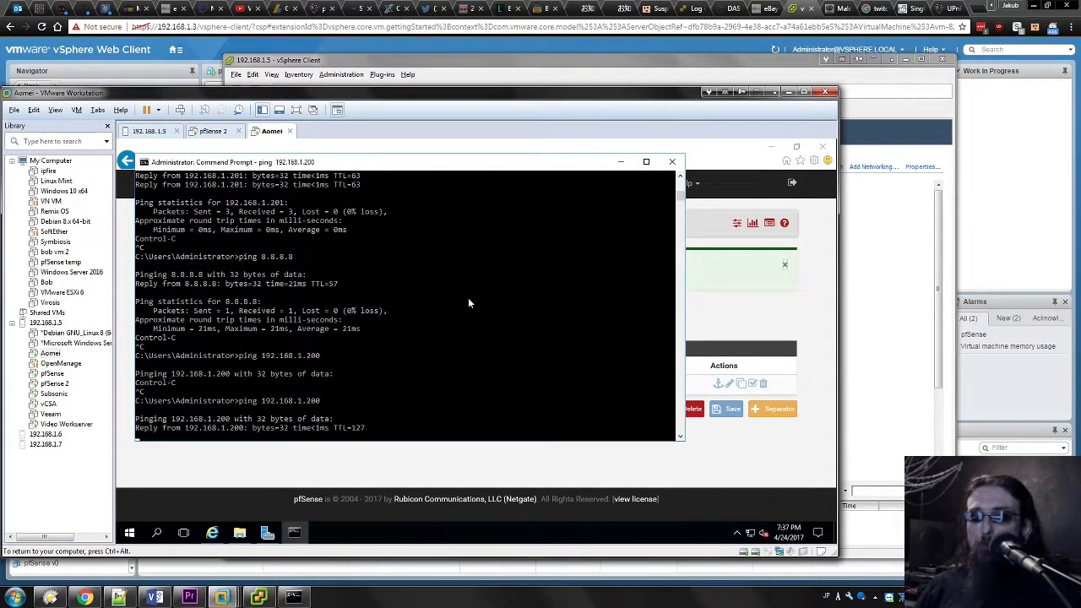
{"action": "left_click", "coordinate": [721, 306]}
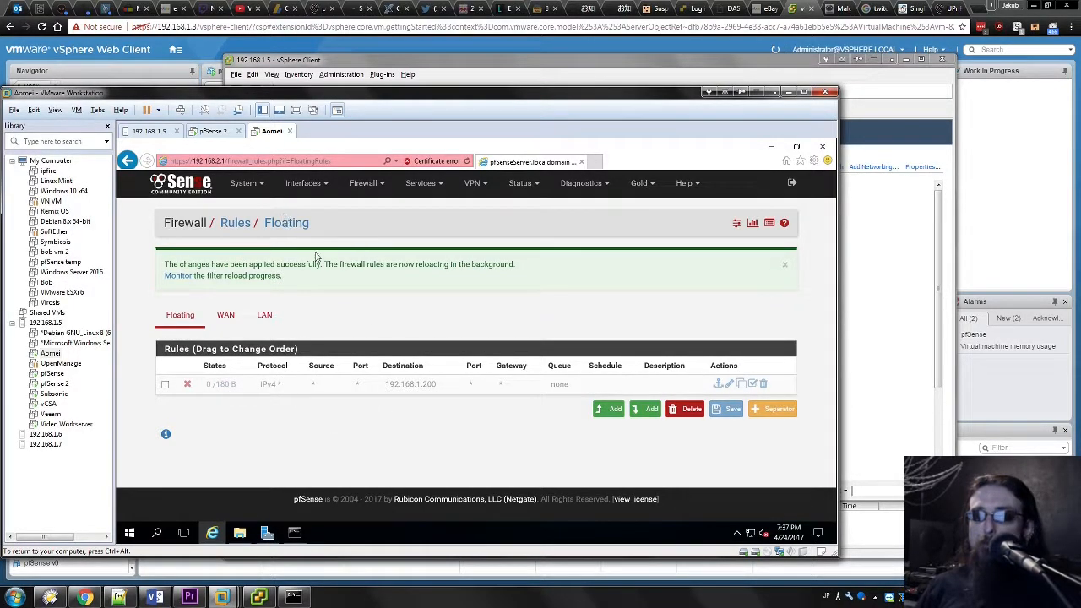
Step: Enable the block rule for destination 192.168.1.200 in the LAN rules
{"action": "left_click", "coordinate": [264, 314]}
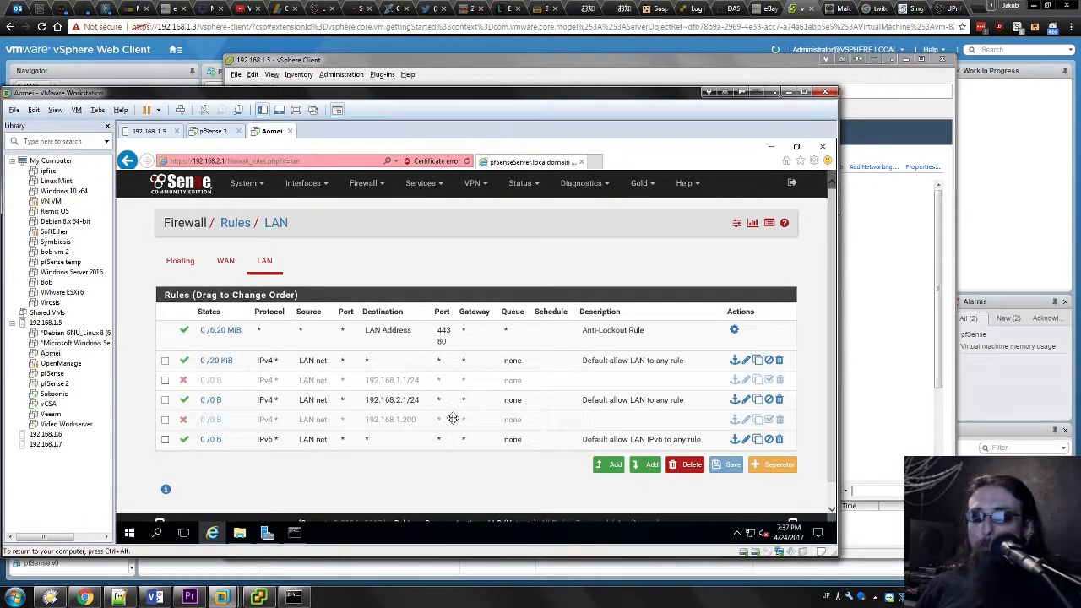
{"action": "left_click", "coordinate": [183, 420]}
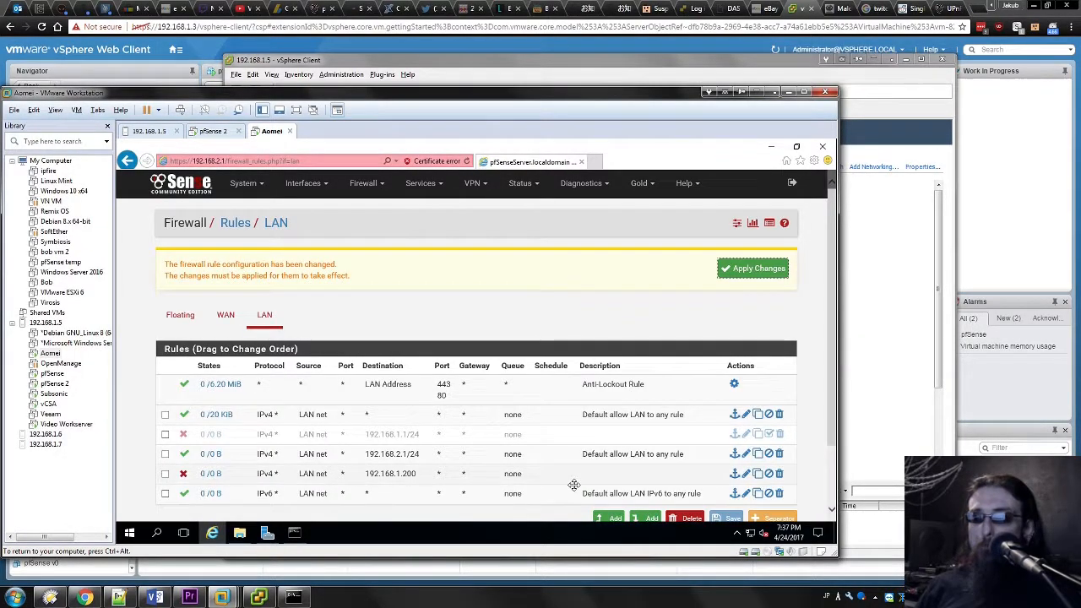
{"action": "scroll", "coordinate": [574, 481], "scroll_direction": "down", "scroll_amount": 1}
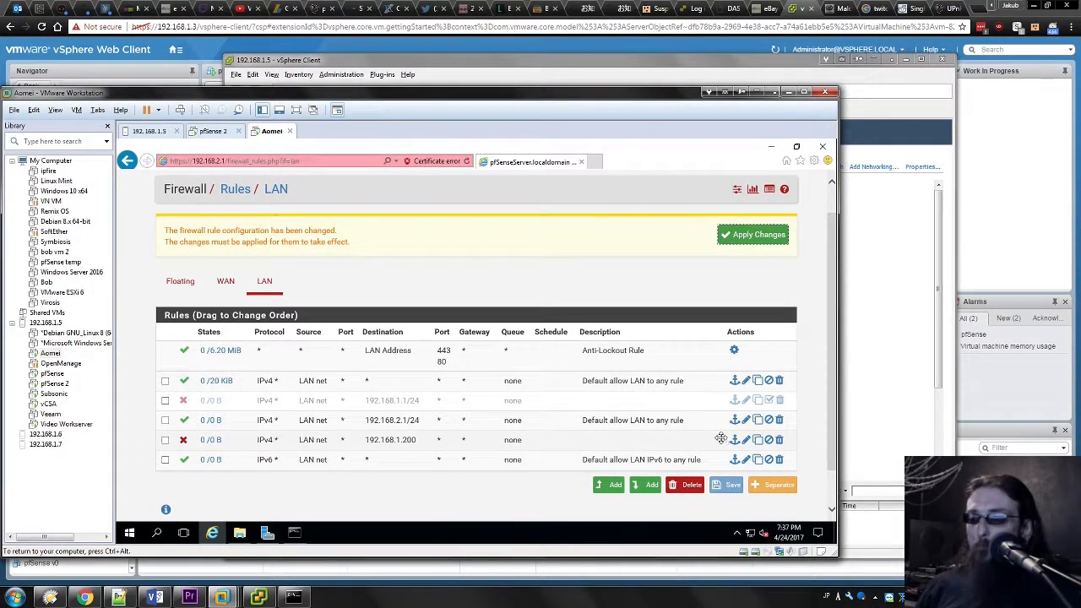
Step: Change the source of the LAN block rule for 192.168.1.200 to any, save the rule and apply the changes
{"action": "left_click", "coordinate": [747, 440]}
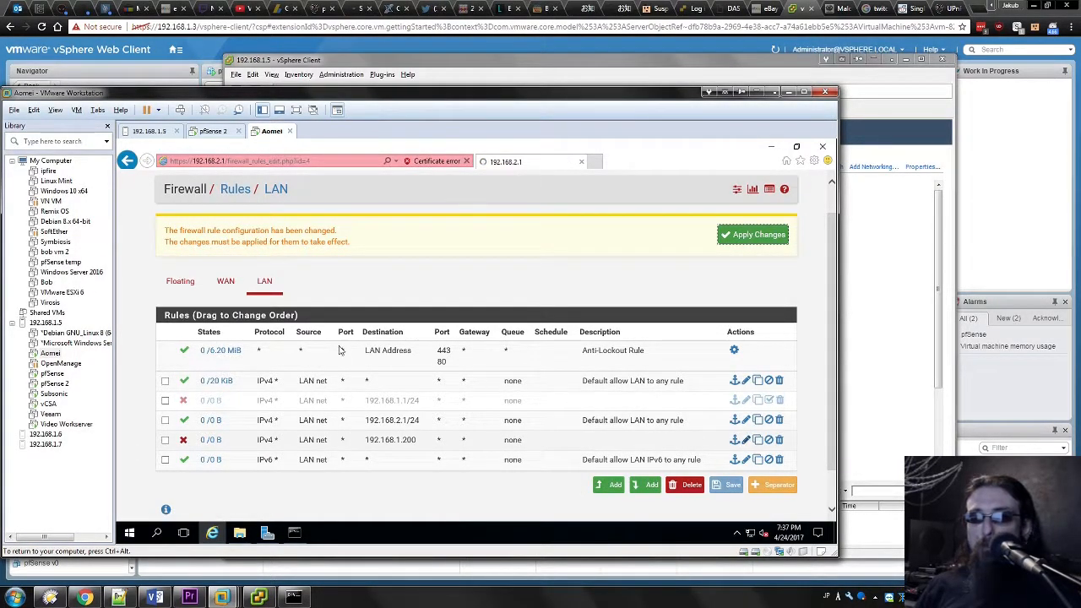
{"action": "scroll", "coordinate": [670, 390], "scroll_direction": "down", "scroll_amount": 1}
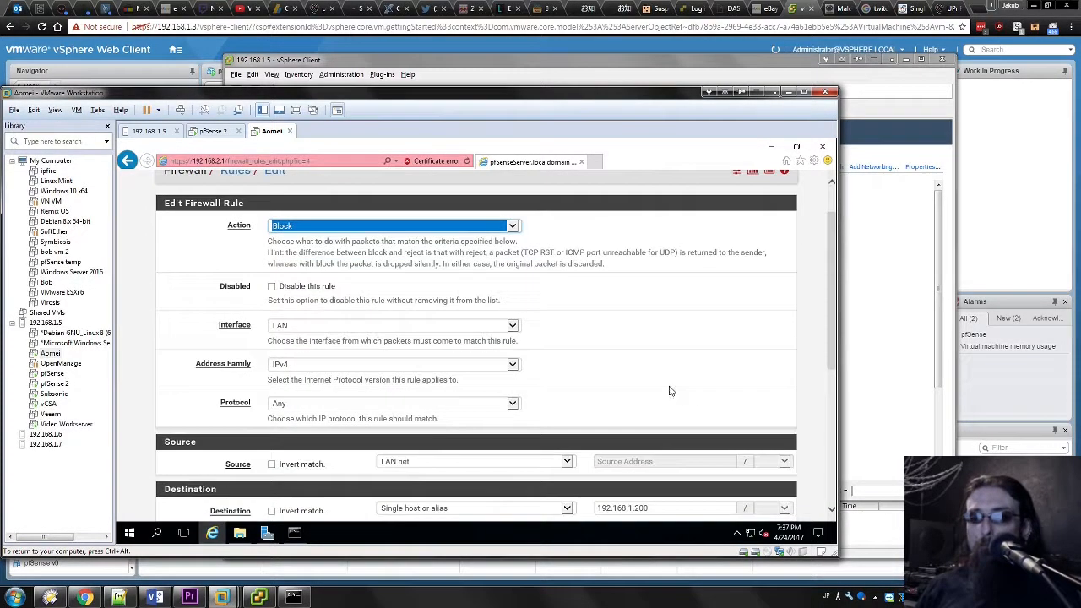
{"action": "scroll", "coordinate": [555, 363], "scroll_direction": "down", "scroll_amount": 4}
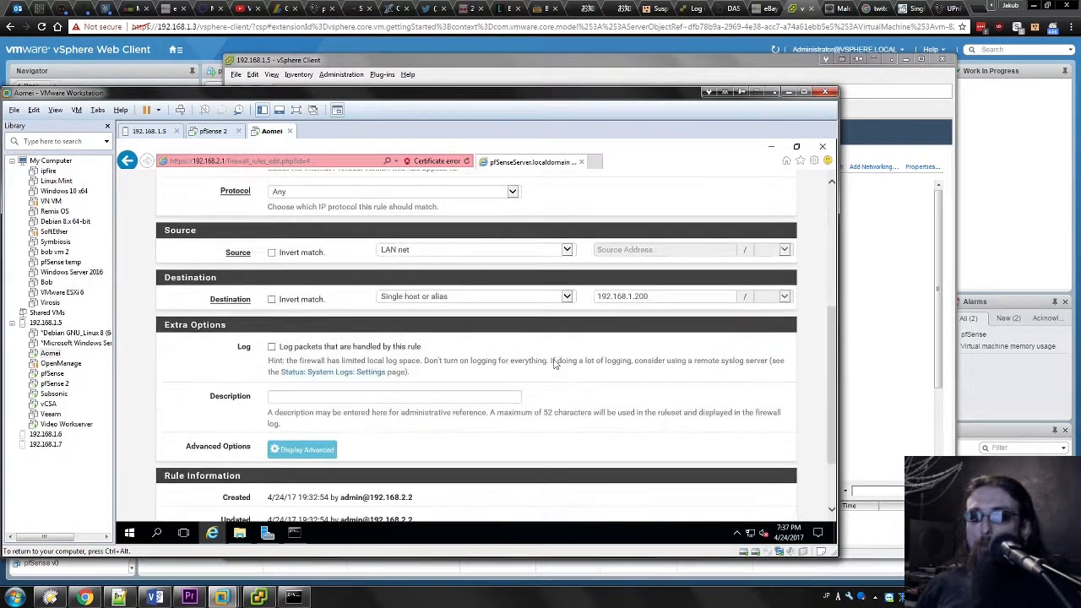
{"action": "left_click", "coordinate": [406, 250]}
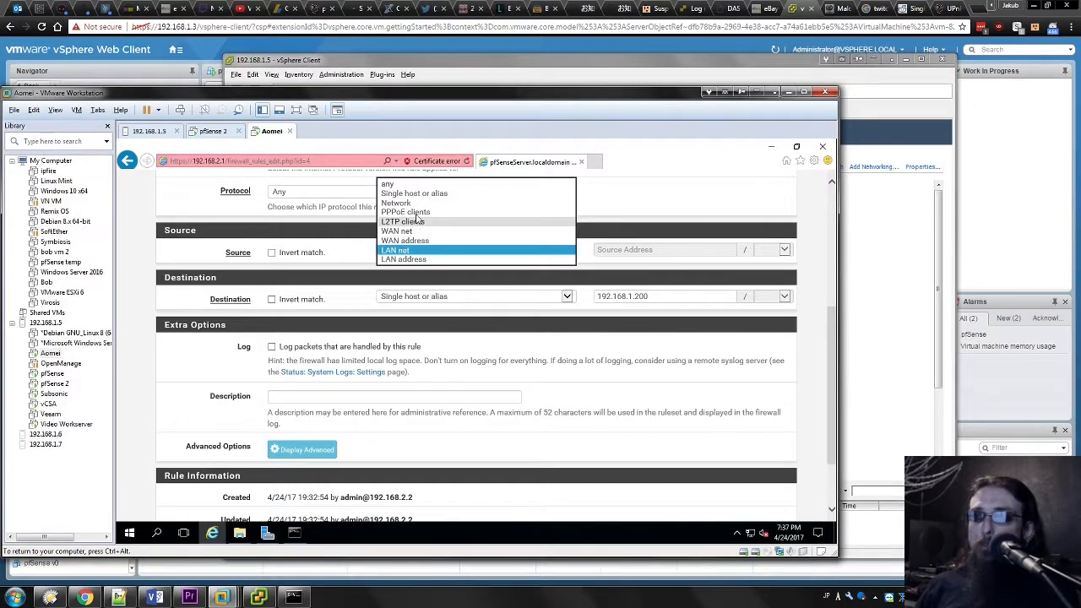
{"action": "left_click", "coordinate": [406, 184]}
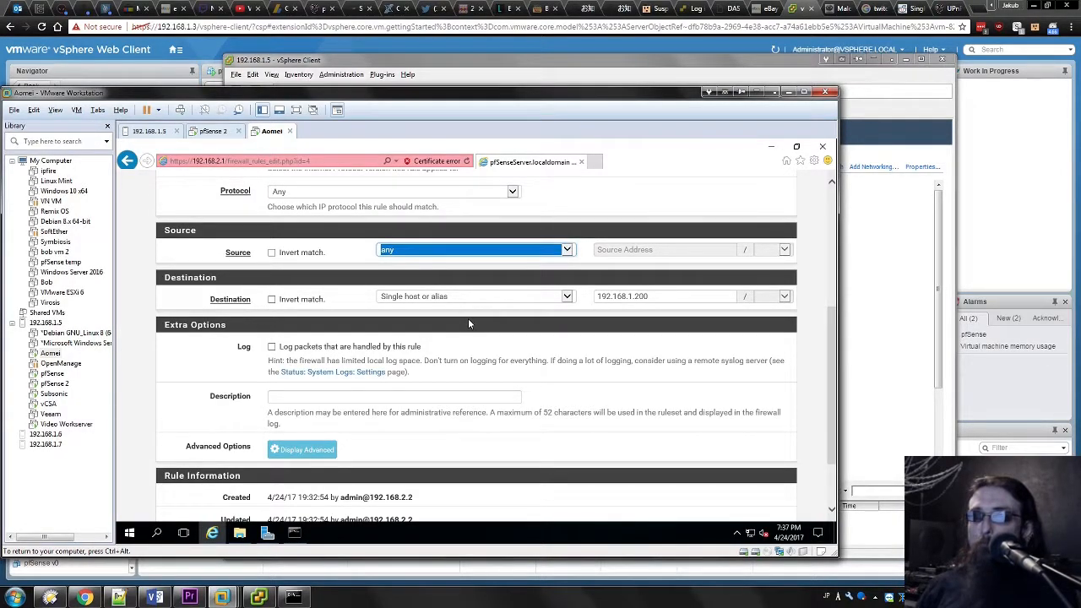
{"action": "left_click", "coordinate": [469, 324]}
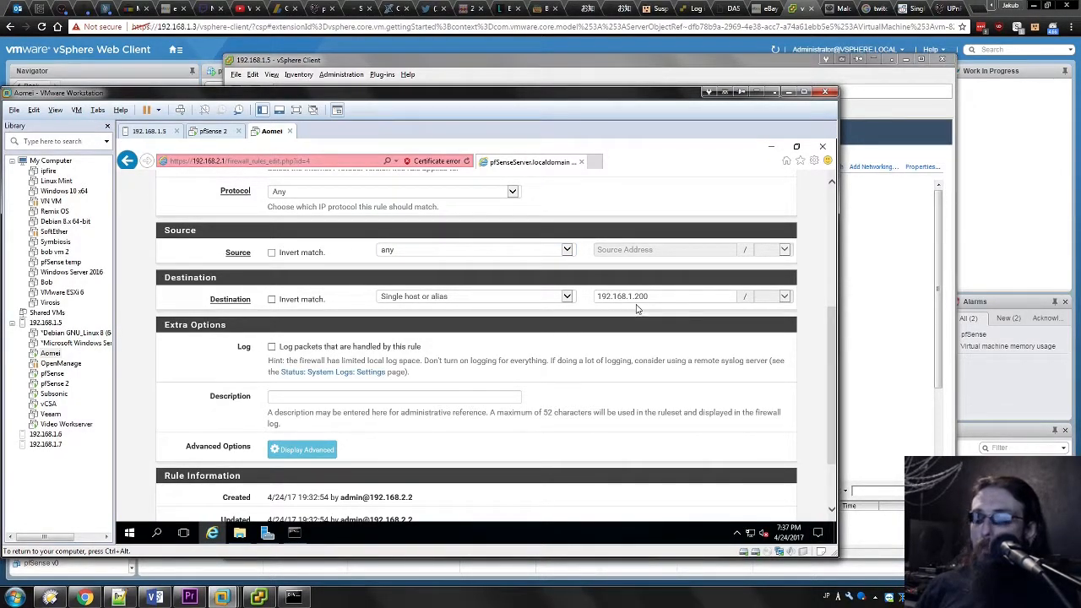
{"action": "scroll", "coordinate": [451, 458], "scroll_direction": "down", "scroll_amount": 2}
{"action": "left_click", "coordinate": [288, 463]}
{"action": "left_click", "coordinate": [740, 268]}
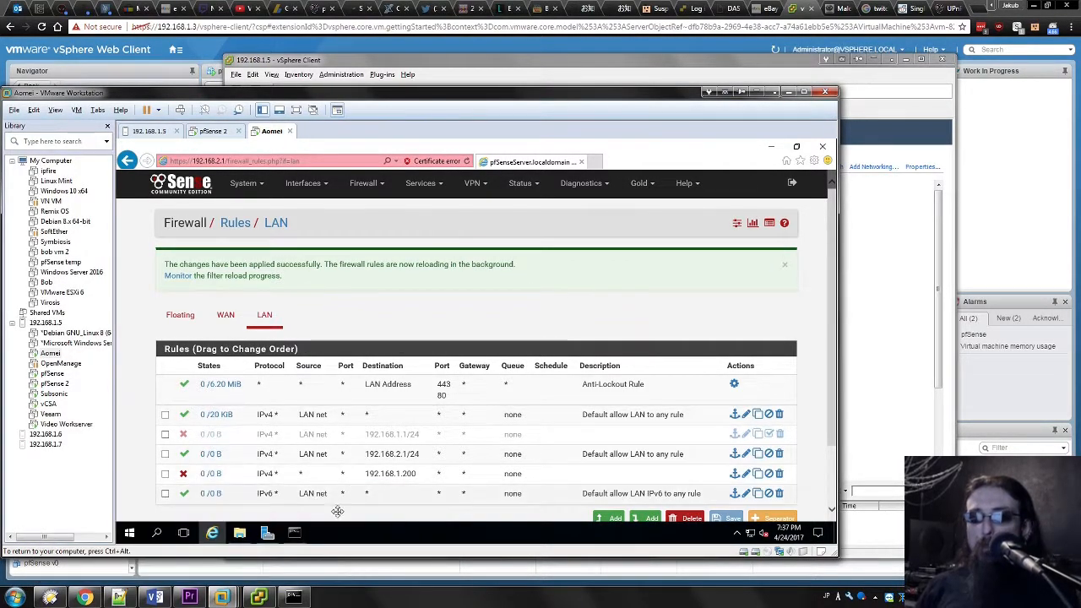
Step: Ping 192.168.1.200 from the Command Prompt to test the edited LAN rule, and return to the LAN rules list
{"action": "left_click", "coordinate": [297, 534]}
{"action": "key", "text": "Up"}
{"action": "key", "text": "Return"}
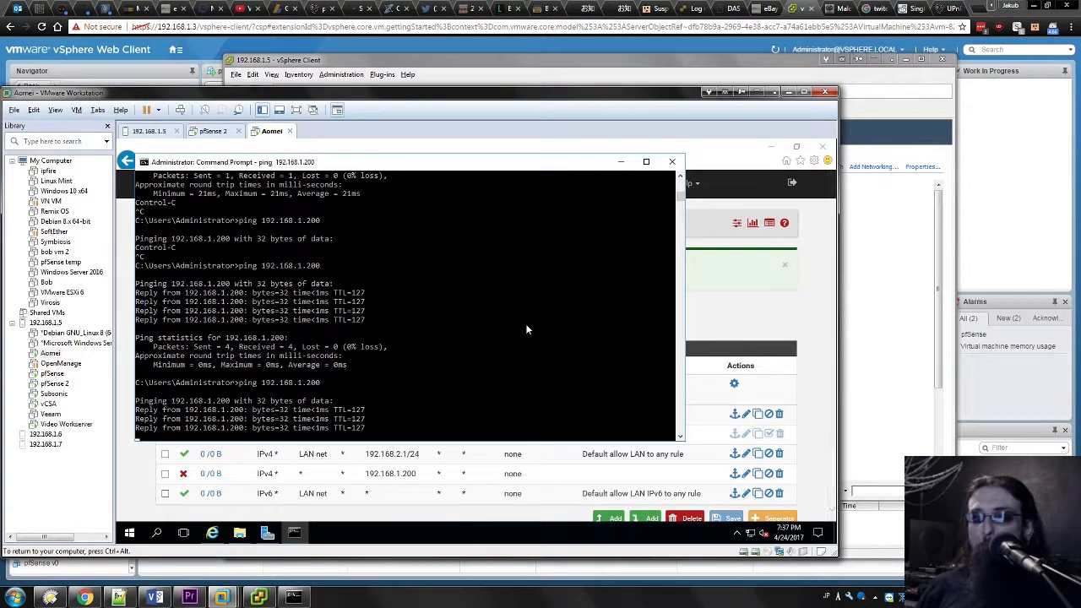
{"action": "left_click", "coordinate": [748, 315]}
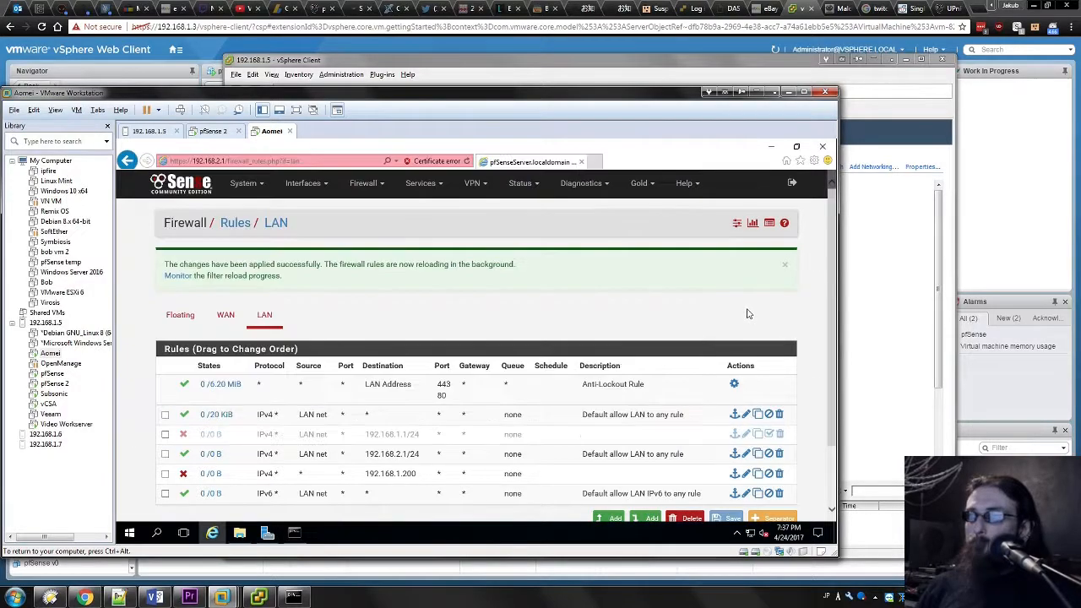
Step: Move the LAN block rule for 192.168.1.200 above the 192.168.2.1/24 allow rule, save the order and apply the changes
{"action": "scroll", "coordinate": [740, 301], "scroll_direction": "down", "scroll_amount": 2}
{"action": "left_click_drag", "start_coordinate": [528, 395], "coordinate": [527, 377]}
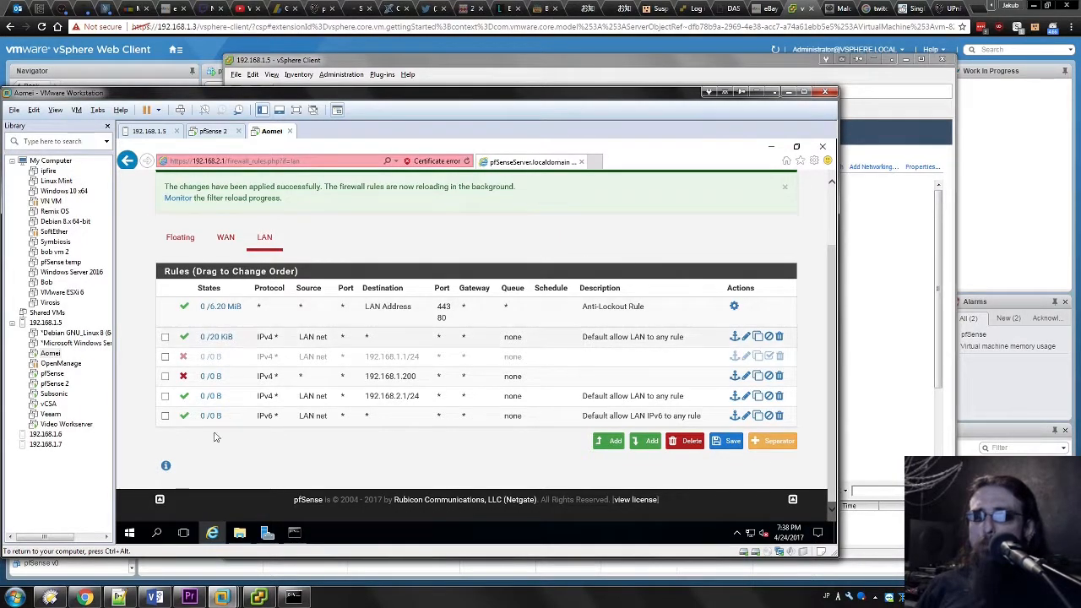
{"action": "scroll", "coordinate": [203, 446], "scroll_direction": "up", "scroll_amount": 2}
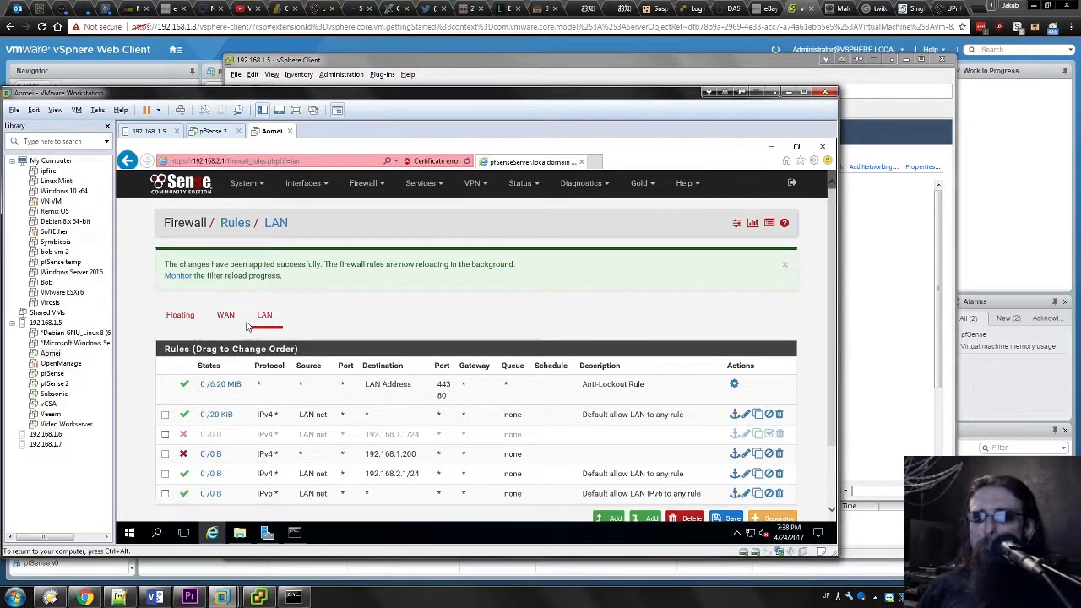
{"action": "scroll", "coordinate": [290, 223], "scroll_direction": "down", "scroll_amount": 2}
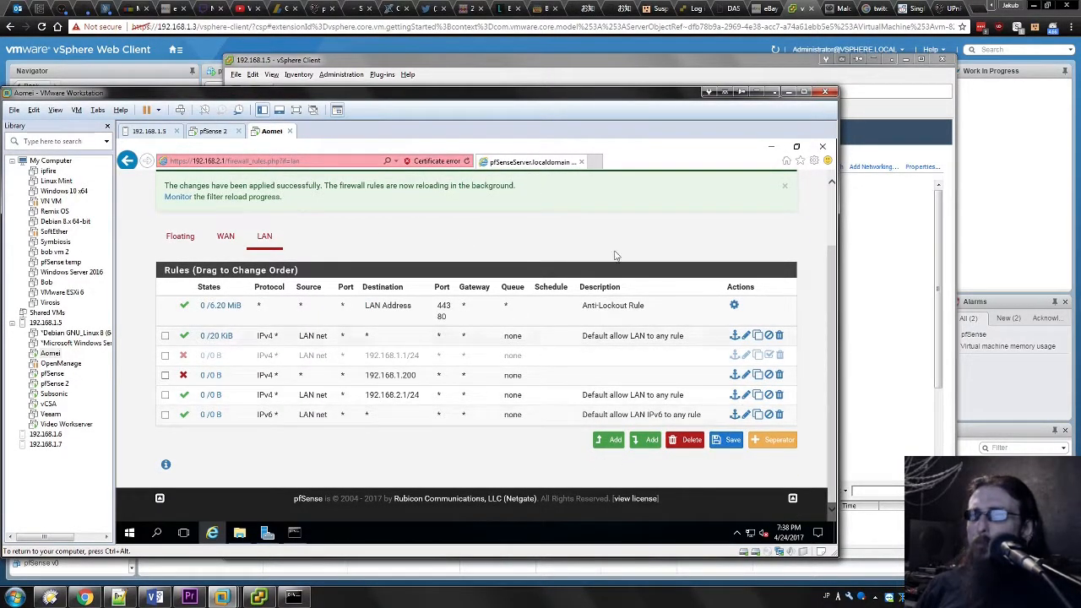
{"action": "scroll", "coordinate": [608, 265], "scroll_direction": "up", "scroll_amount": 2}
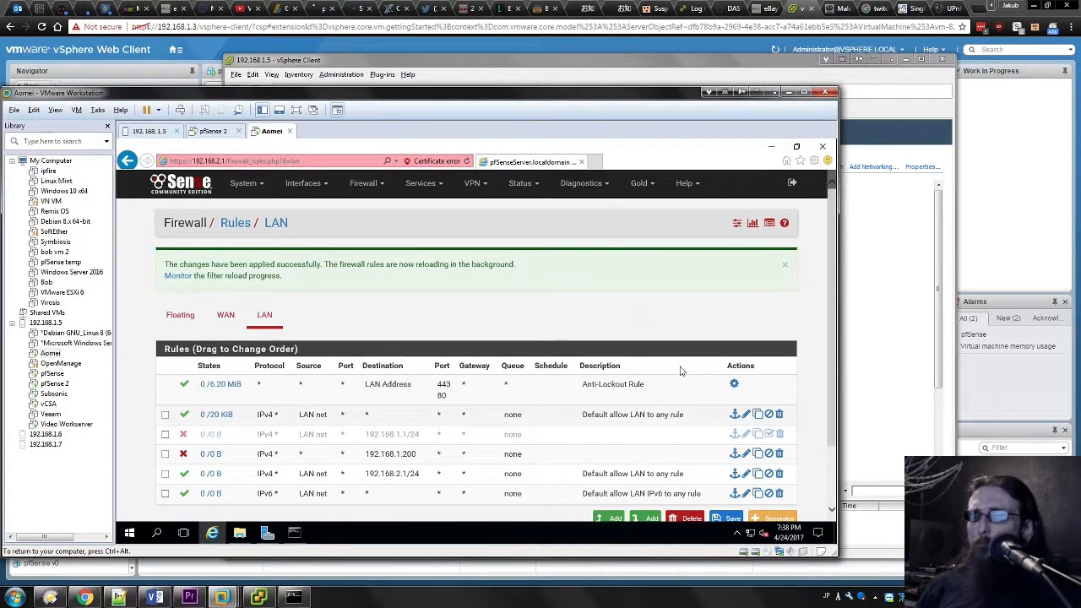
{"action": "scroll", "coordinate": [691, 387], "scroll_direction": "down", "scroll_amount": 1}
{"action": "left_click", "coordinate": [723, 467]}
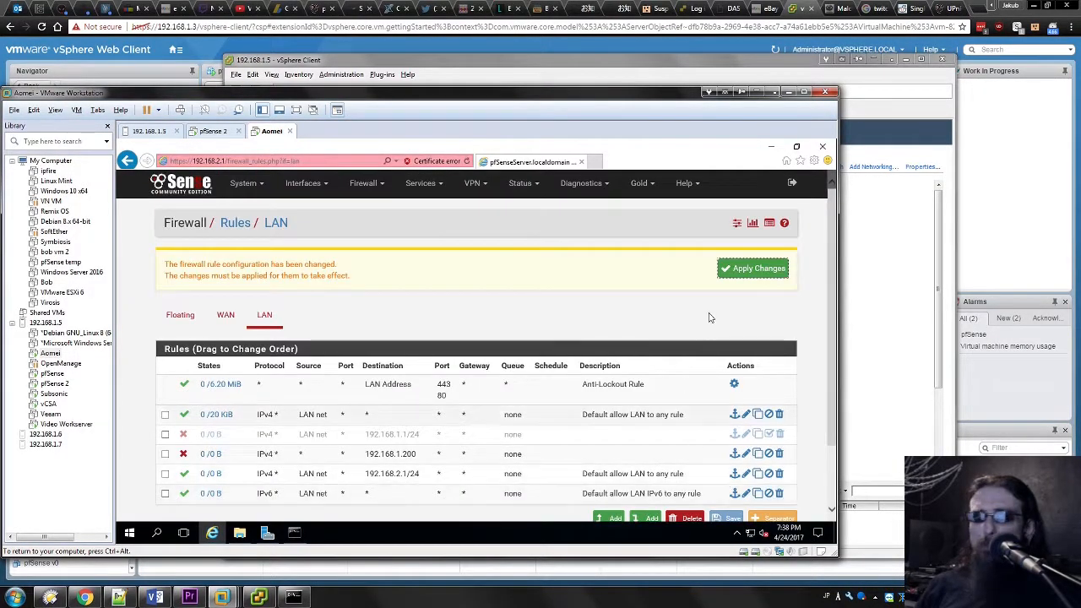
{"action": "left_click", "coordinate": [736, 267]}
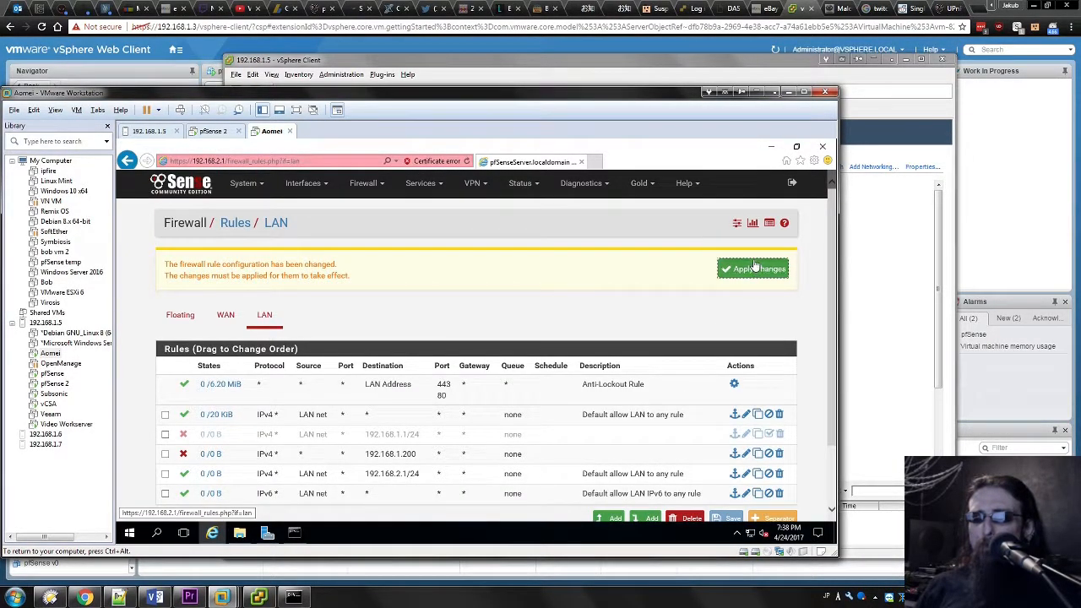
Step: Open a fresh Command Prompt, ping 192.168.1.200 to test the new rule order, and return to the LAN rules list
{"action": "left_click", "coordinate": [295, 537]}
{"action": "left_click", "coordinate": [326, 509]}
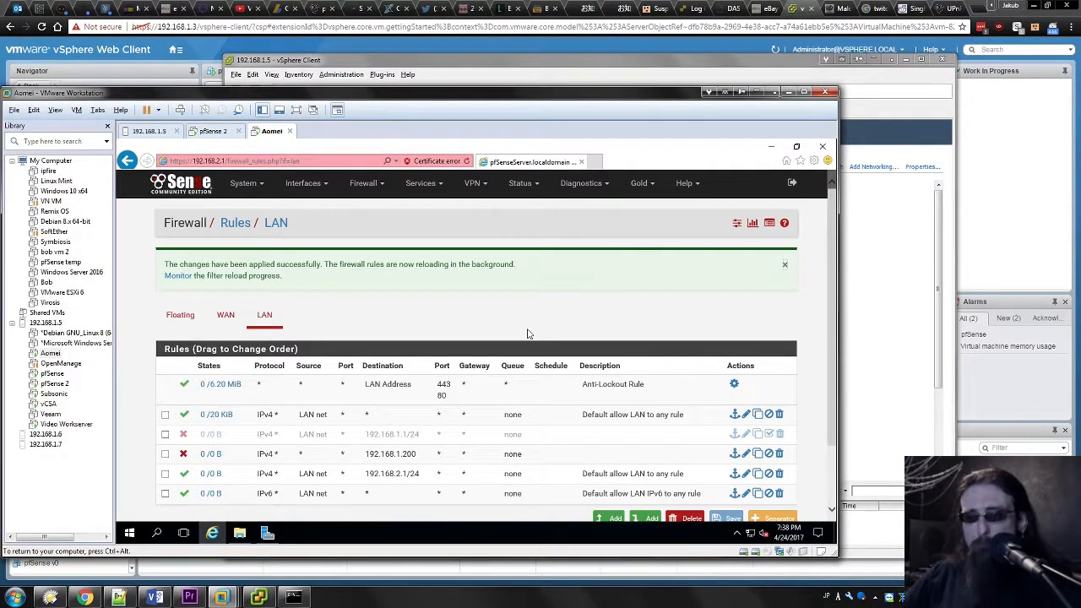
{"action": "key", "text": "super"}
{"action": "type", "text": "cmd"}
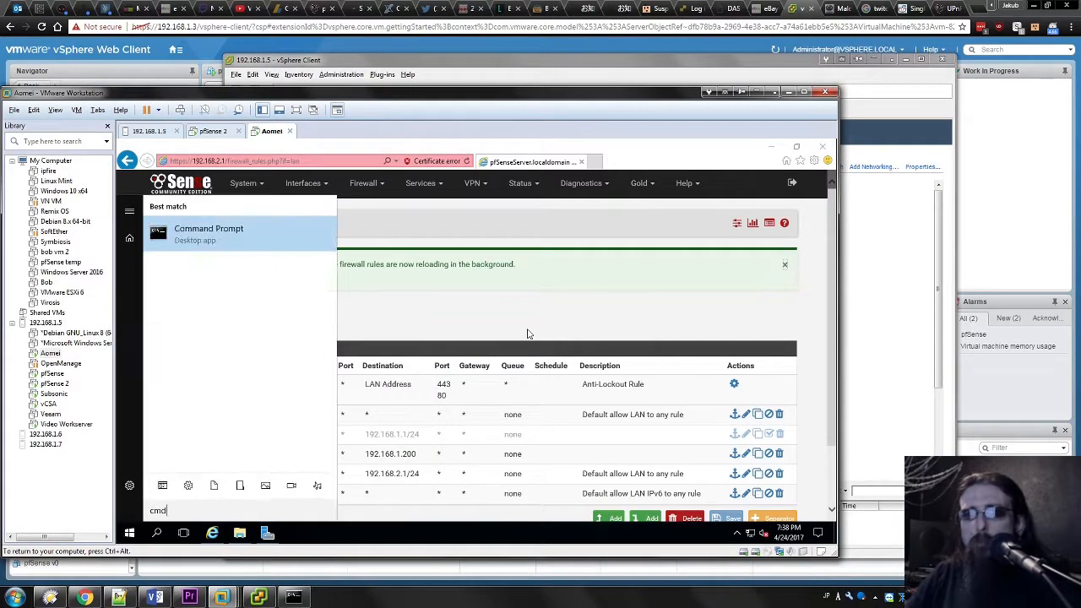
{"action": "key", "text": "Return"}
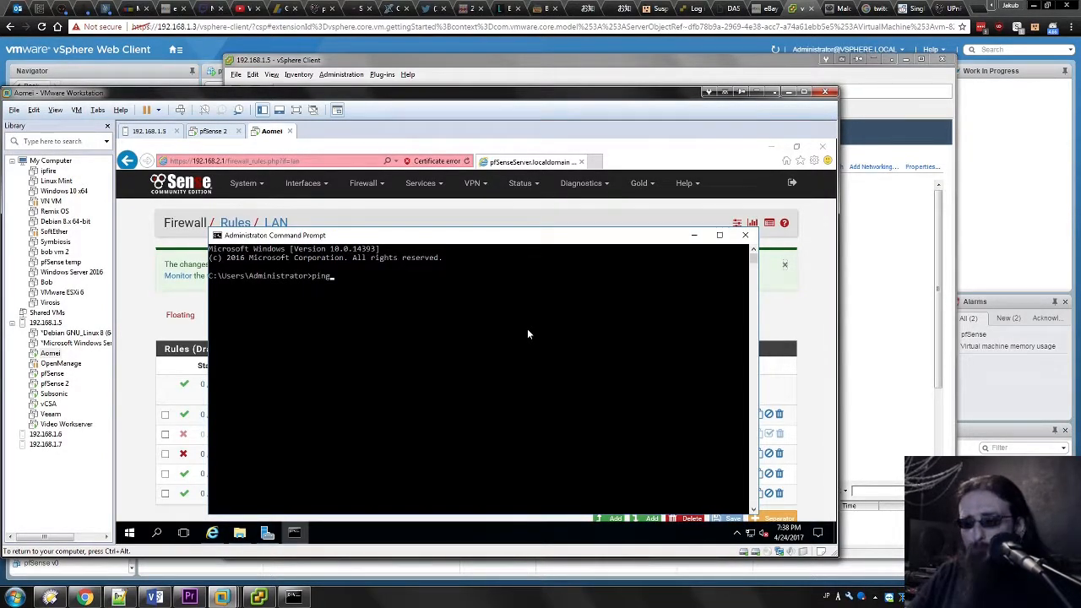
{"action": "type", "text": "ping 192.168.1.200"}
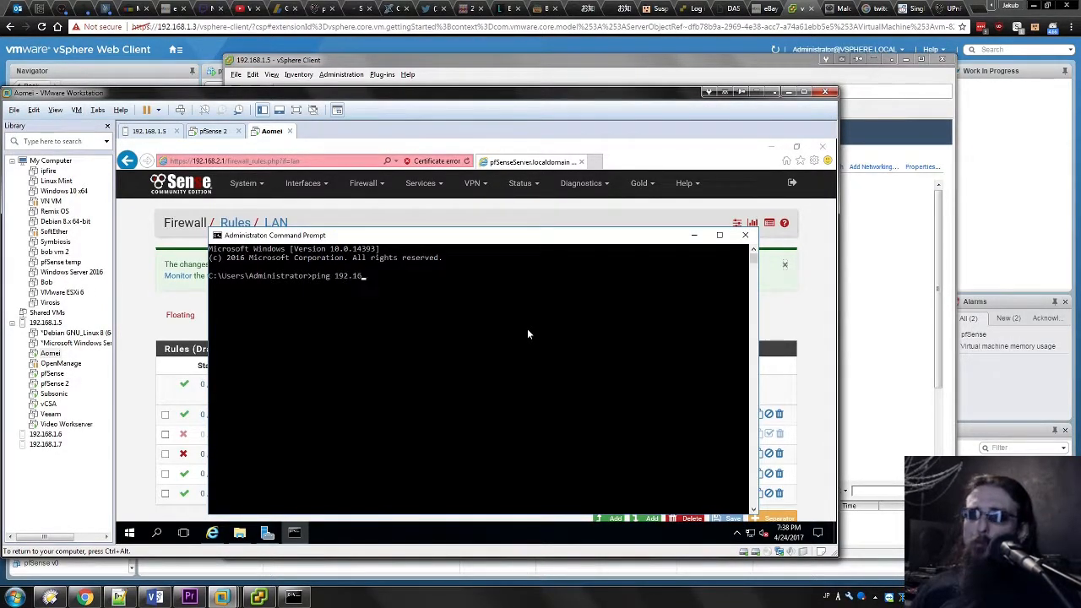
{"action": "key", "text": "Return"}
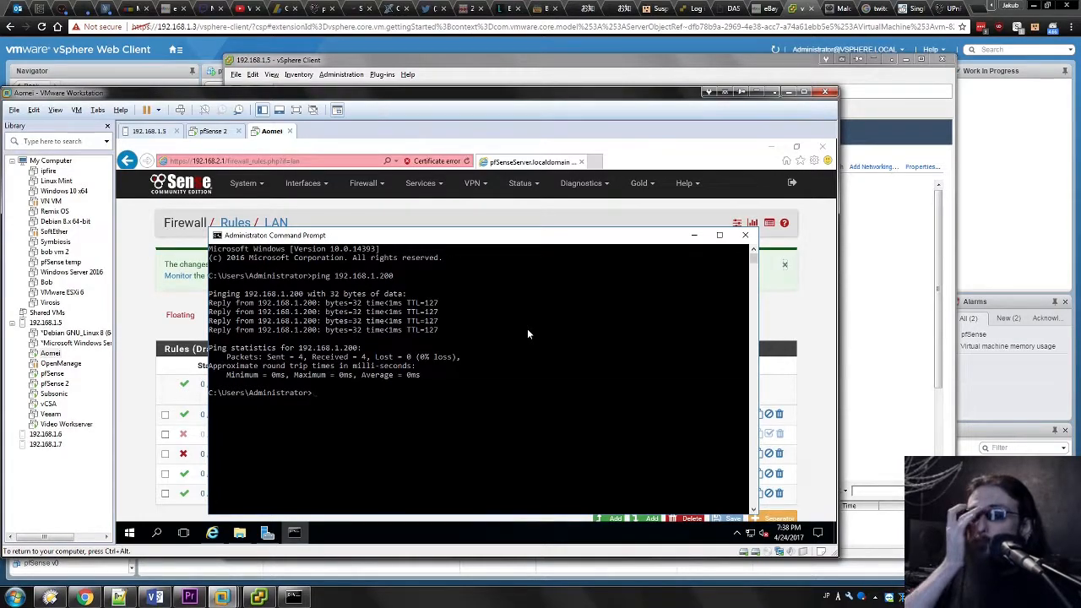
{"action": "left_click", "coordinate": [817, 329]}
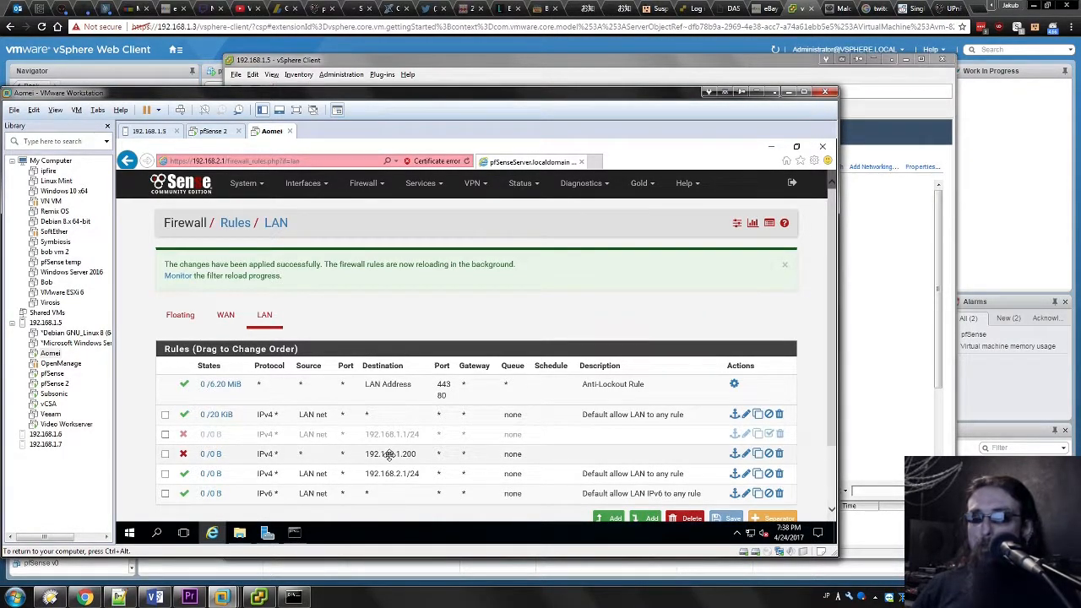
Step: Delete the LAN block rules for 192.168.1.200 and 192.168.1.1/24 and apply the changes
{"action": "left_click", "coordinate": [779, 453]}
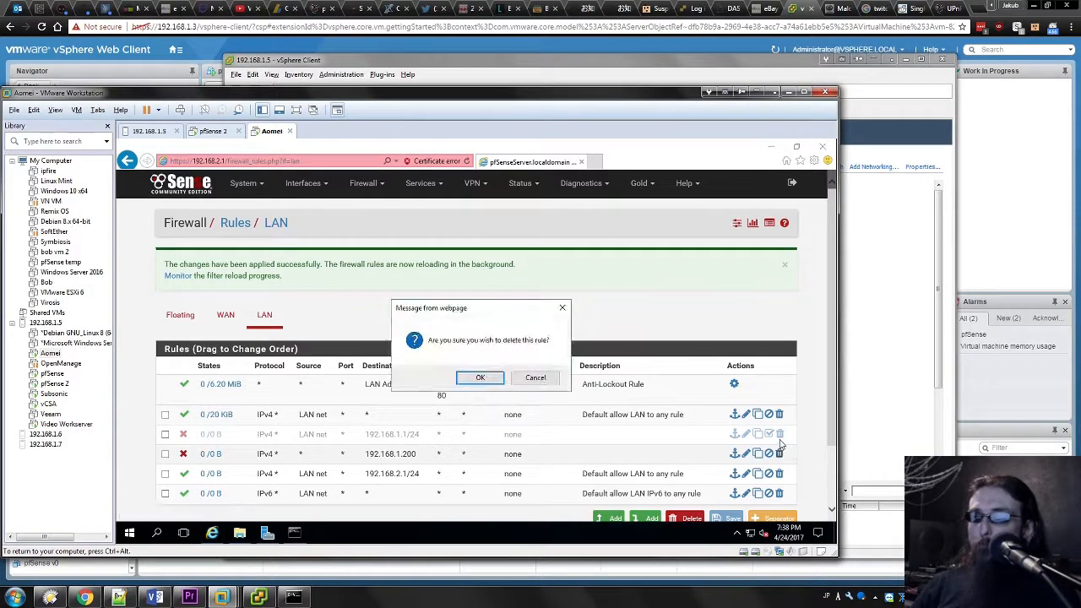
{"action": "left_click", "coordinate": [479, 378]}
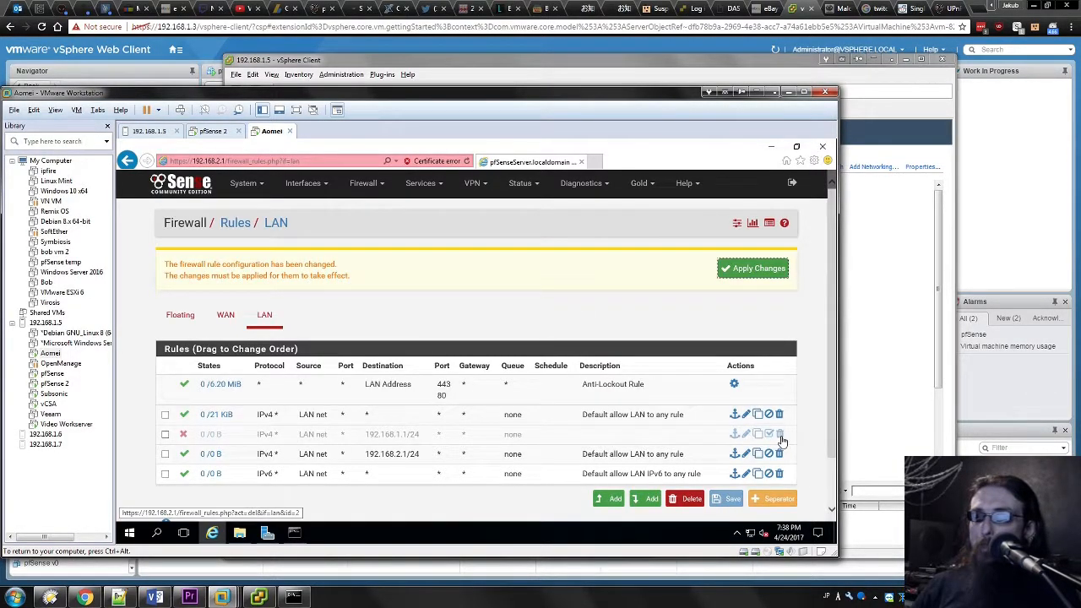
{"action": "left_click", "coordinate": [466, 376]}
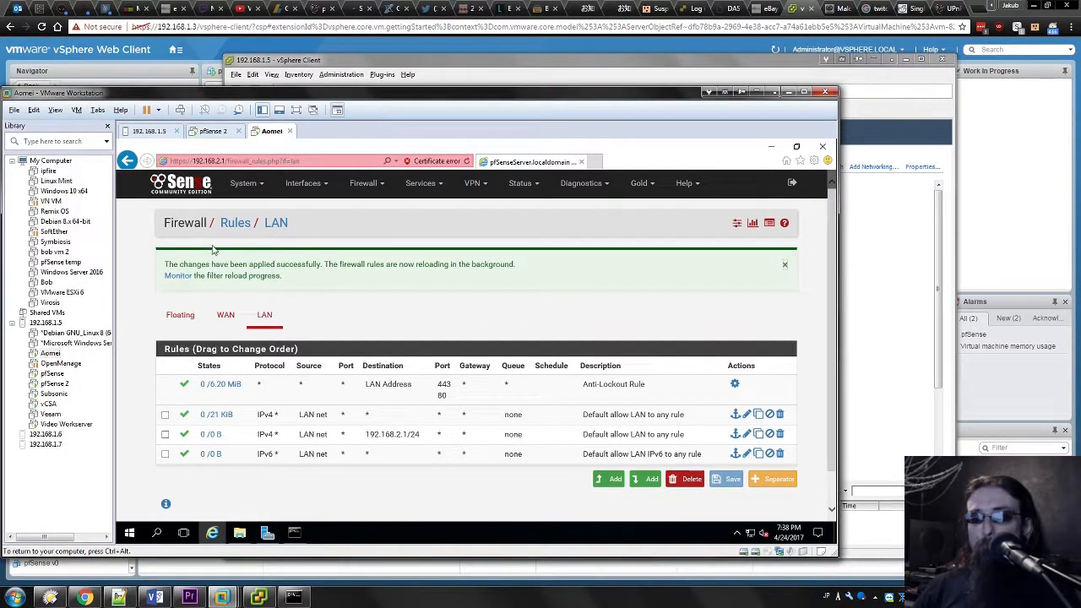
Step: Enable the floating block rule for 192.168.1.200, open it for editing and change its destination type to Network
{"action": "left_click", "coordinate": [176, 326]}
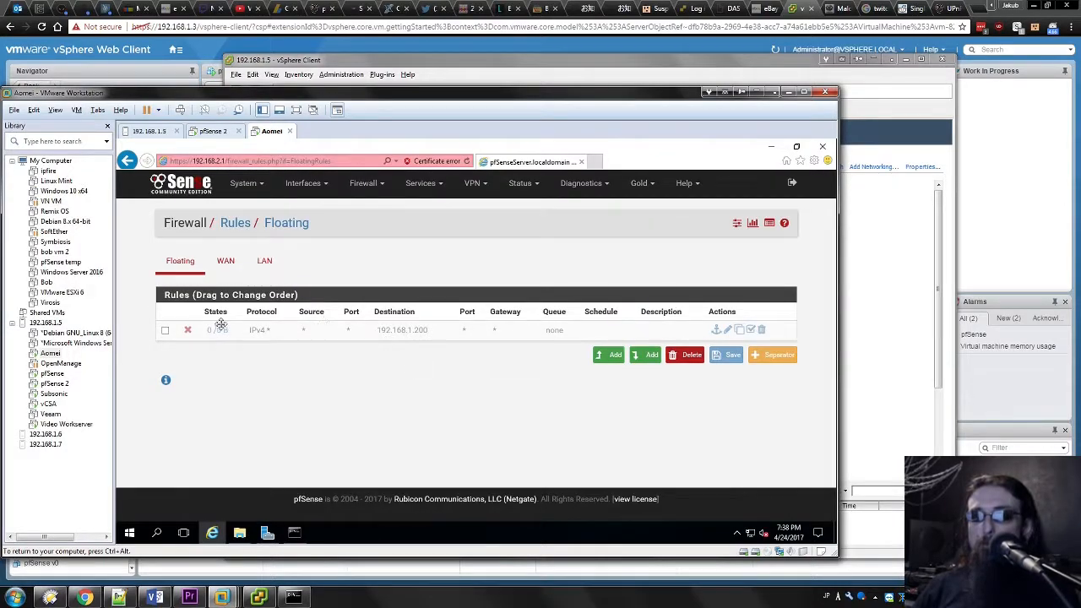
{"action": "left_click", "coordinate": [730, 380]}
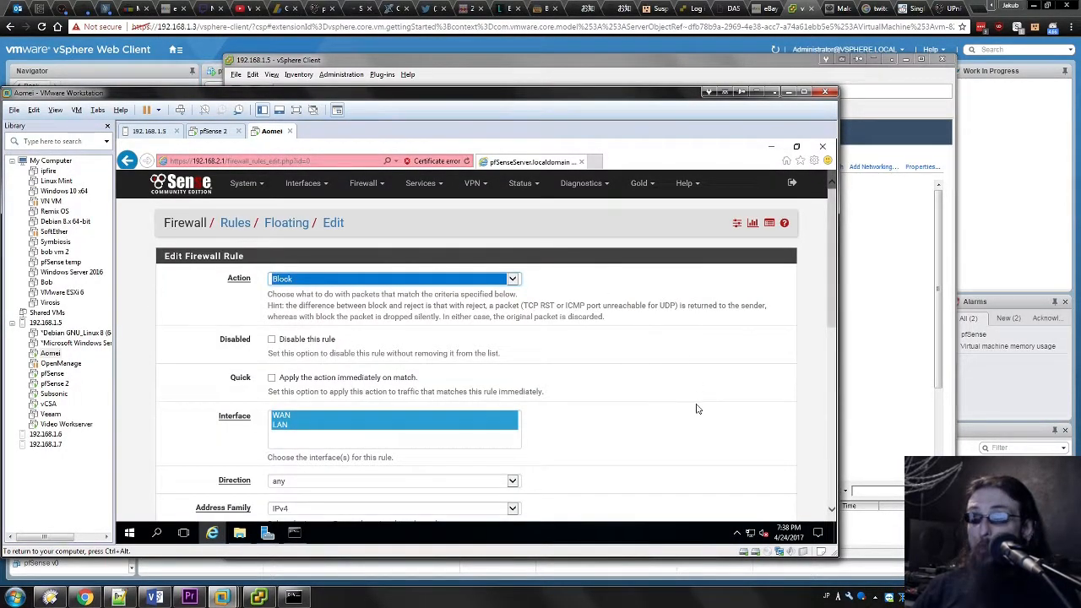
{"action": "scroll", "coordinate": [599, 330], "scroll_direction": "down", "scroll_amount": 3}
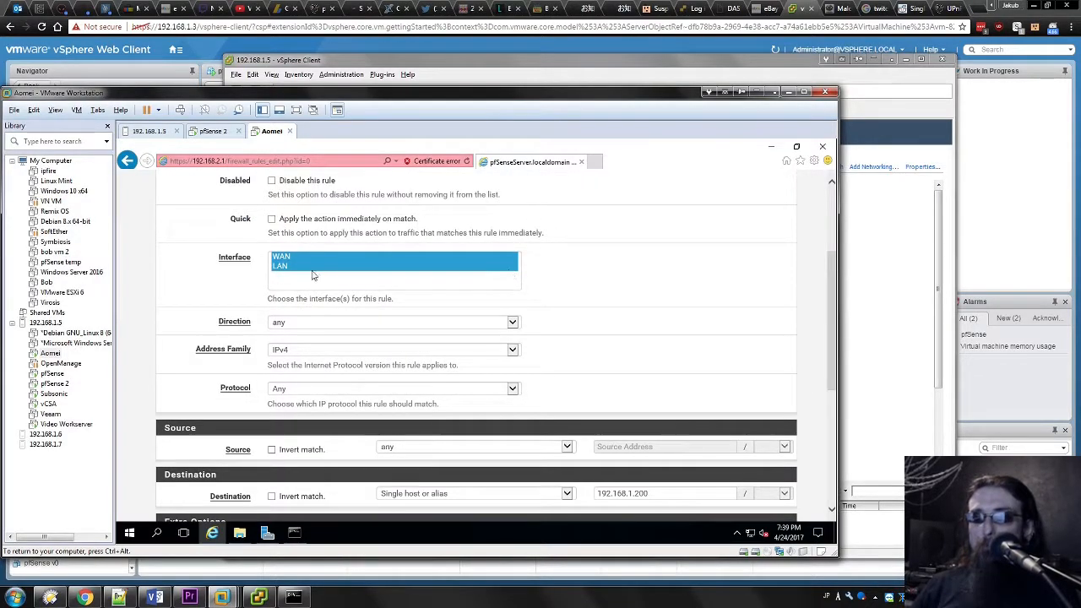
{"action": "scroll", "coordinate": [424, 343], "scroll_direction": "down", "scroll_amount": 3}
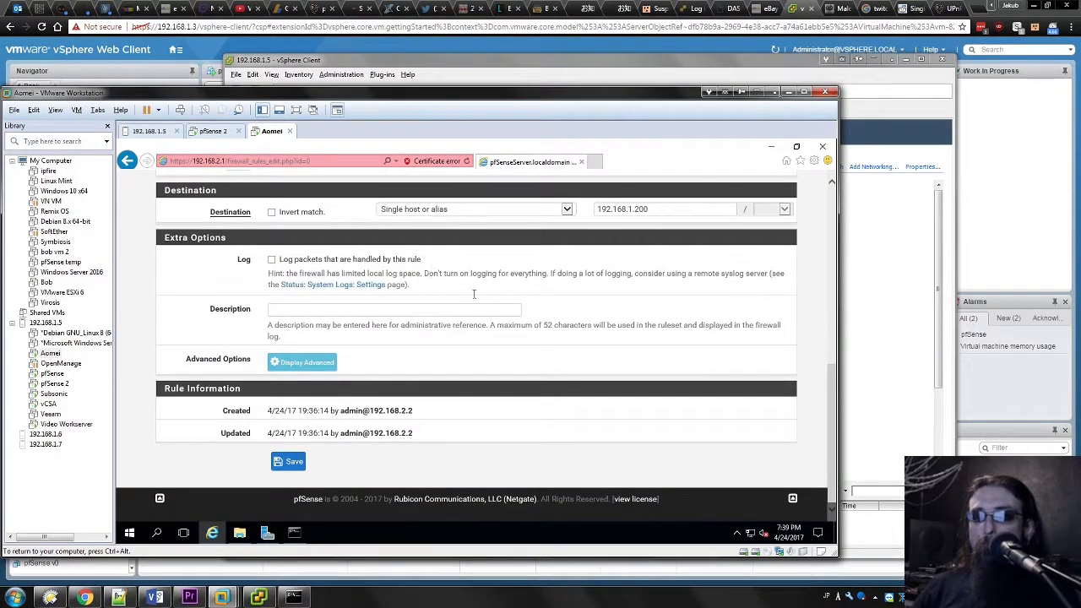
{"action": "scroll", "coordinate": [481, 305], "scroll_direction": "up", "scroll_amount": 1}
{"action": "left_click", "coordinate": [549, 264]}
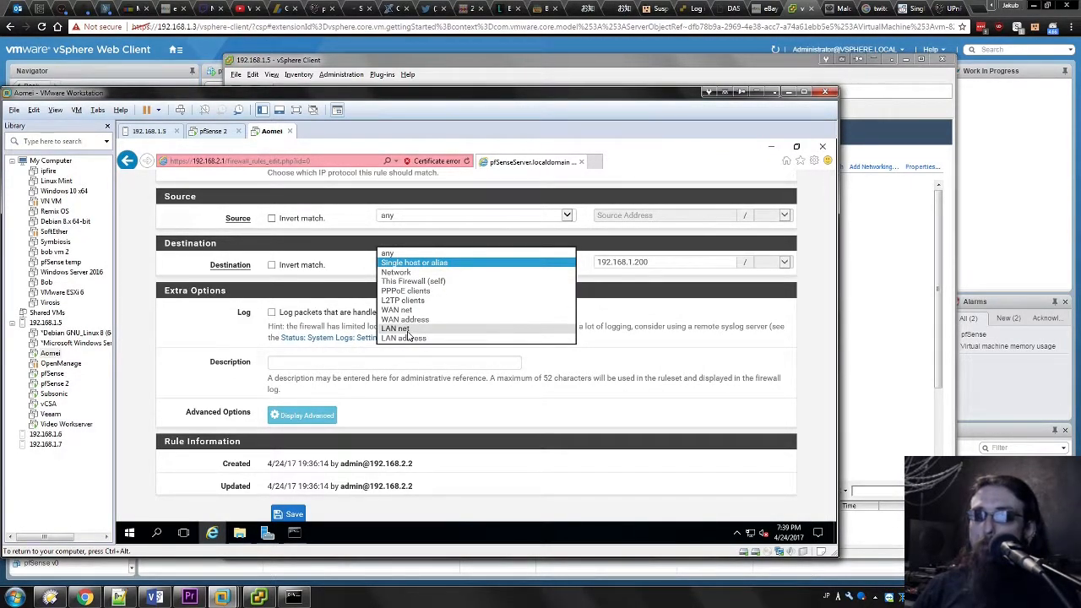
{"action": "left_click", "coordinate": [416, 273]}
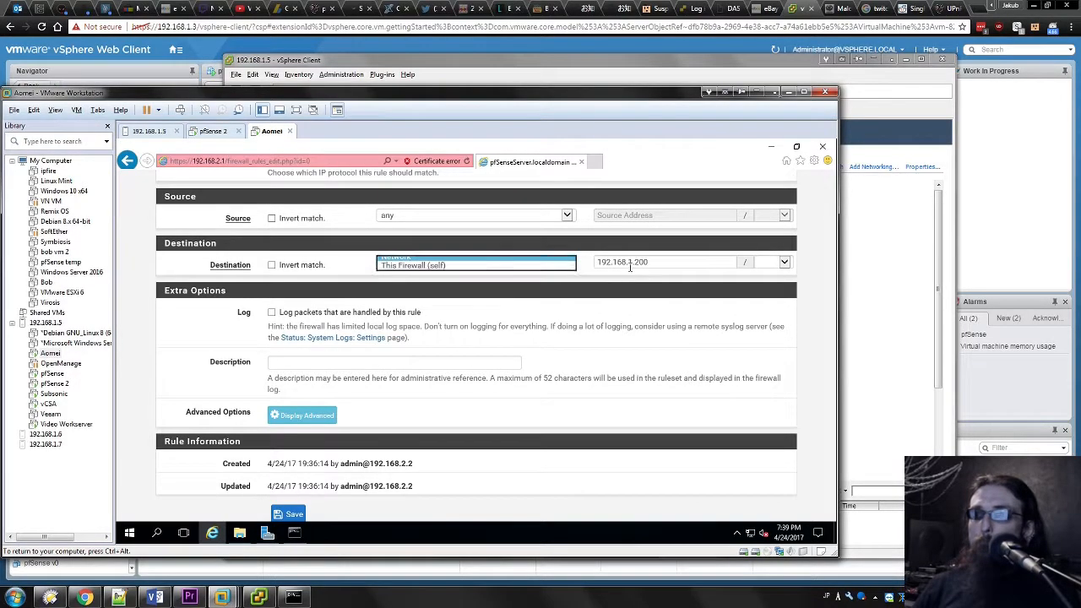
Step: Set the floating rule's destination network to 192.168.1.1 with a /24 mask
{"action": "left_click", "coordinate": [690, 264]}
{"action": "key", "text": "BackSpace"}
{"action": "key", "text": "BackSpace"}
{"action": "key", "text": "BackSpace"}
{"action": "type", "text": "1"}
{"action": "left_click", "coordinate": [772, 262]}
{"action": "left_click", "coordinate": [773, 262]}
{"action": "left_click", "coordinate": [772, 262]}
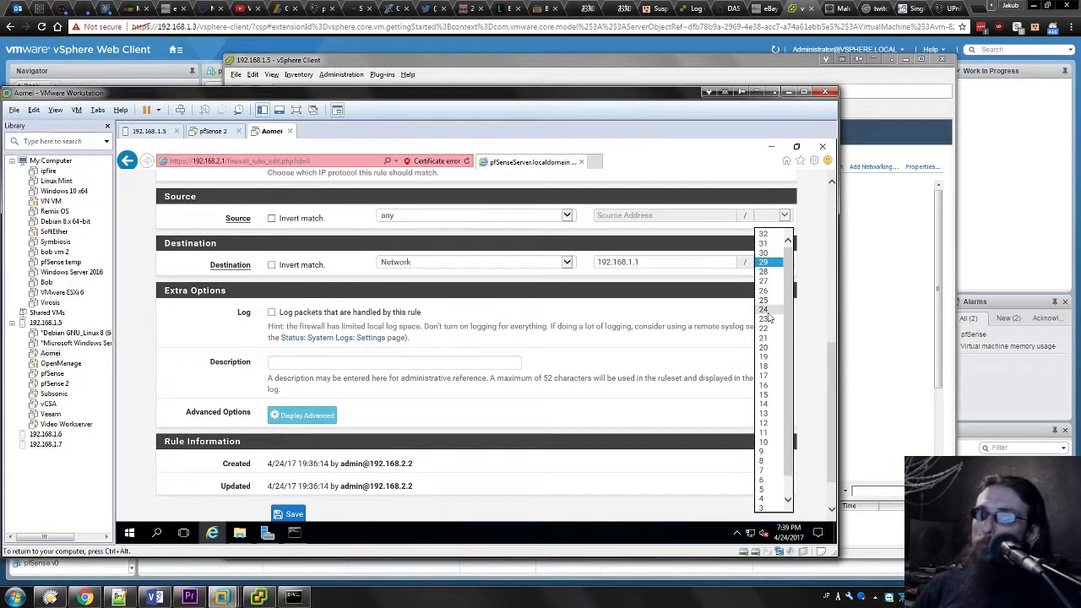
{"action": "left_click", "coordinate": [765, 310]}
{"action": "left_click", "coordinate": [723, 307]}
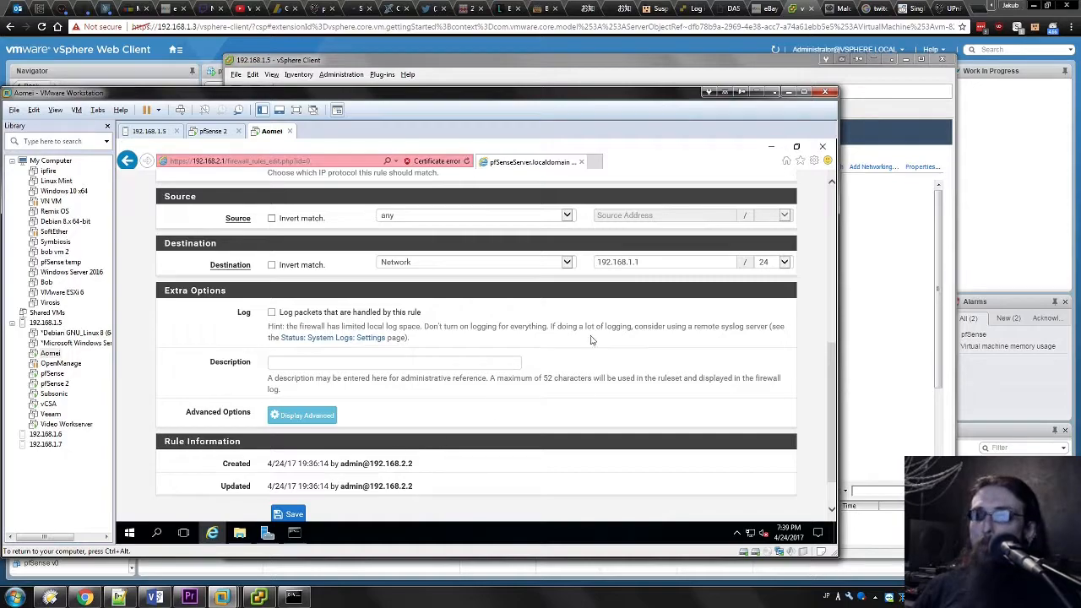
{"action": "double_click", "coordinate": [637, 261]}
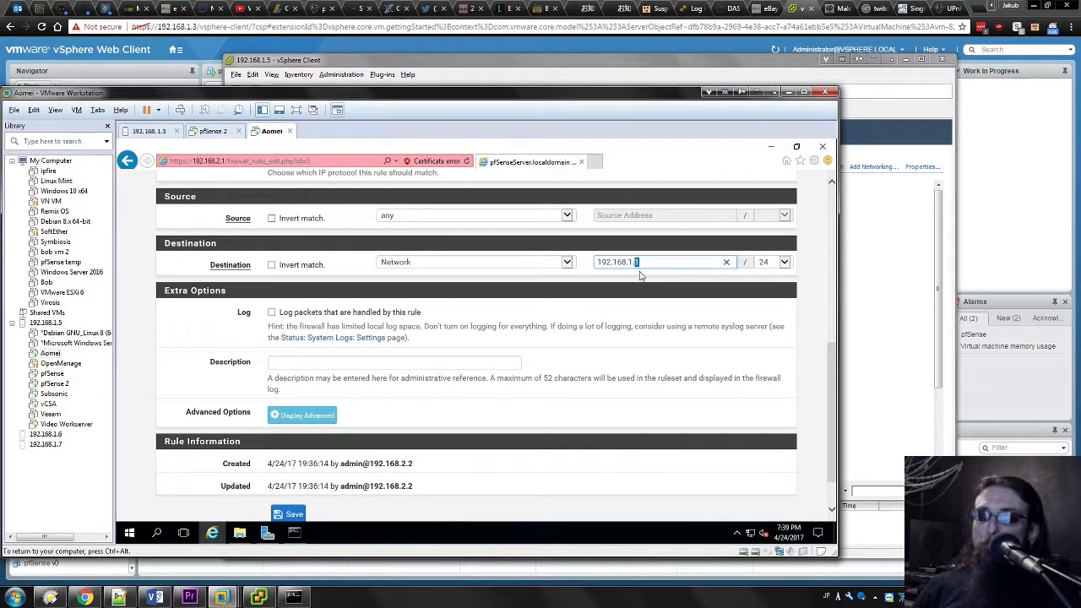
{"action": "left_click", "coordinate": [654, 262]}
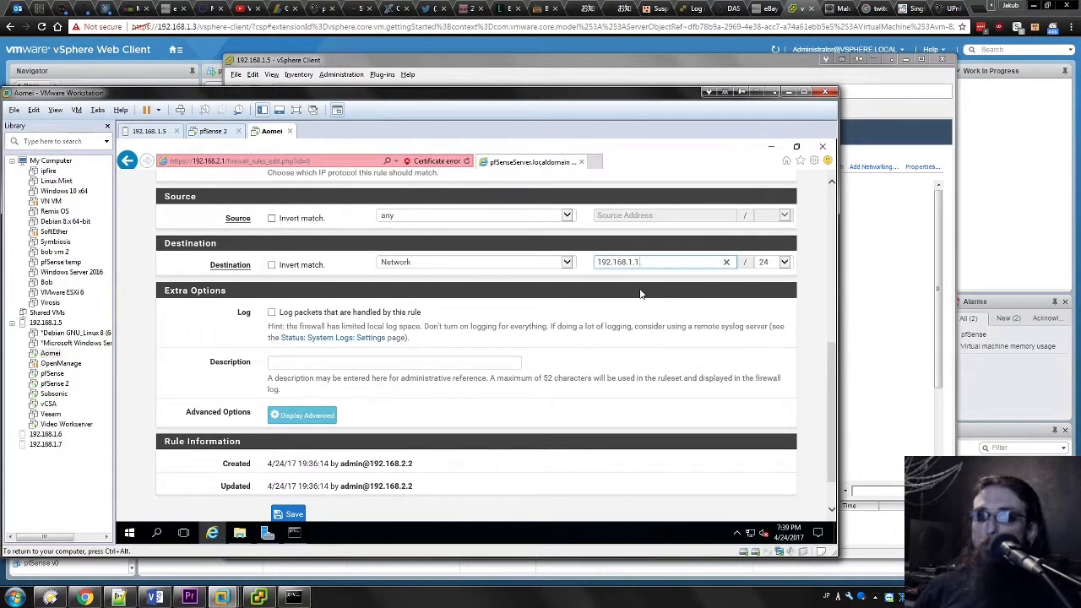
Step: Save the edited floating rule and apply the firewall changes
{"action": "scroll", "coordinate": [641, 294], "scroll_direction": "down", "scroll_amount": 2}
{"action": "left_click", "coordinate": [294, 461]}
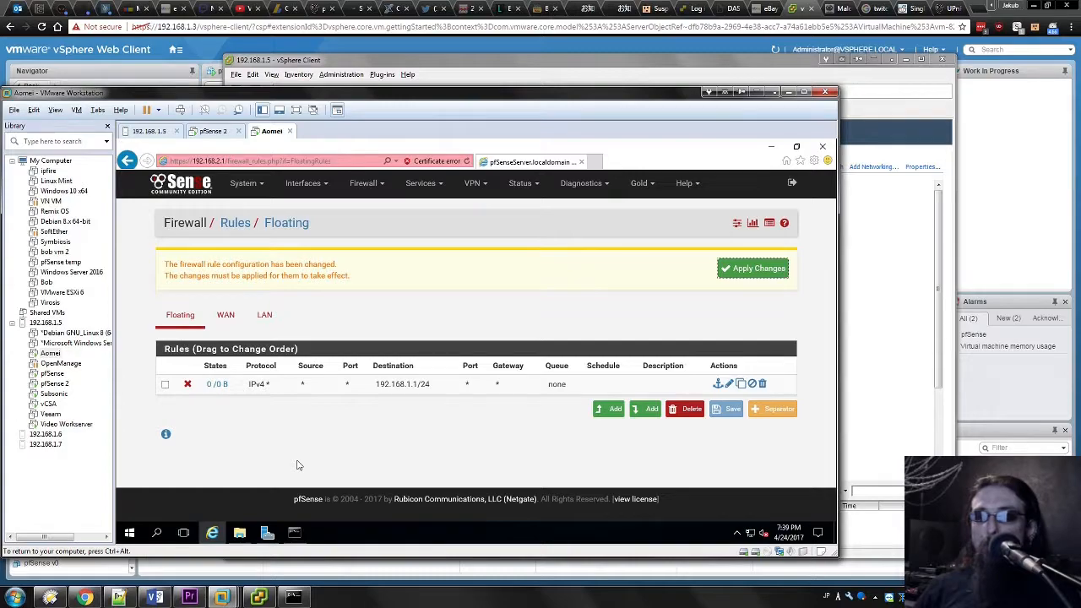
{"action": "left_click", "coordinate": [753, 269]}
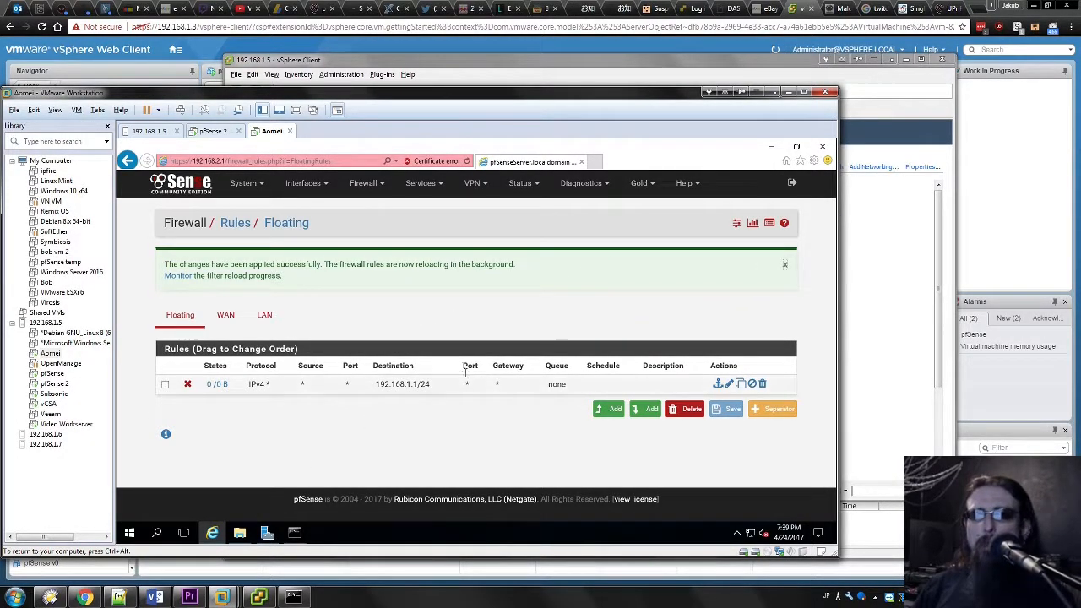
Step: Ping 192.168.1.200 from the Command Prompt to test the floating network block, and stop the ping early
{"action": "left_click", "coordinate": [294, 532]}
{"action": "key", "text": "Up"}
{"action": "key", "text": "Return"}
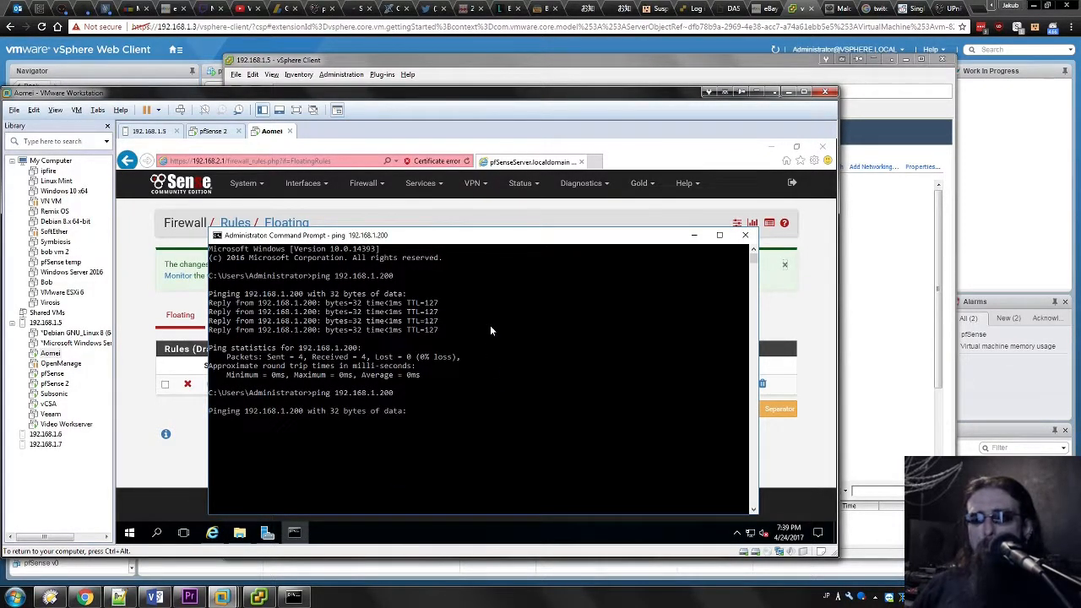
{"action": "left_click", "coordinate": [532, 397]}
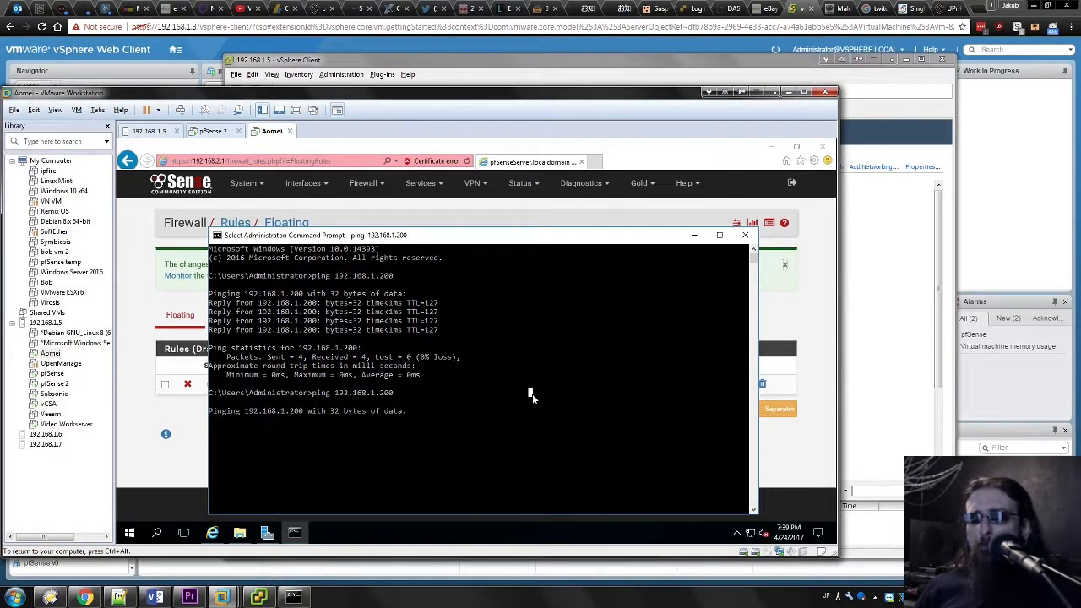
{"action": "right_click", "coordinate": [532, 397]}
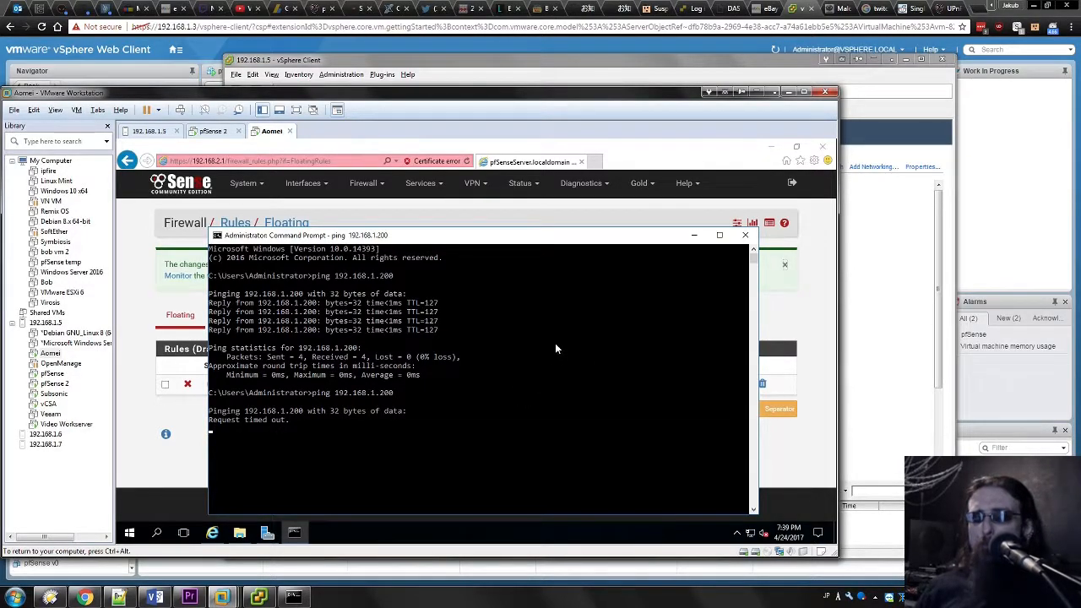
{"action": "key", "text": "ctrl+c"}
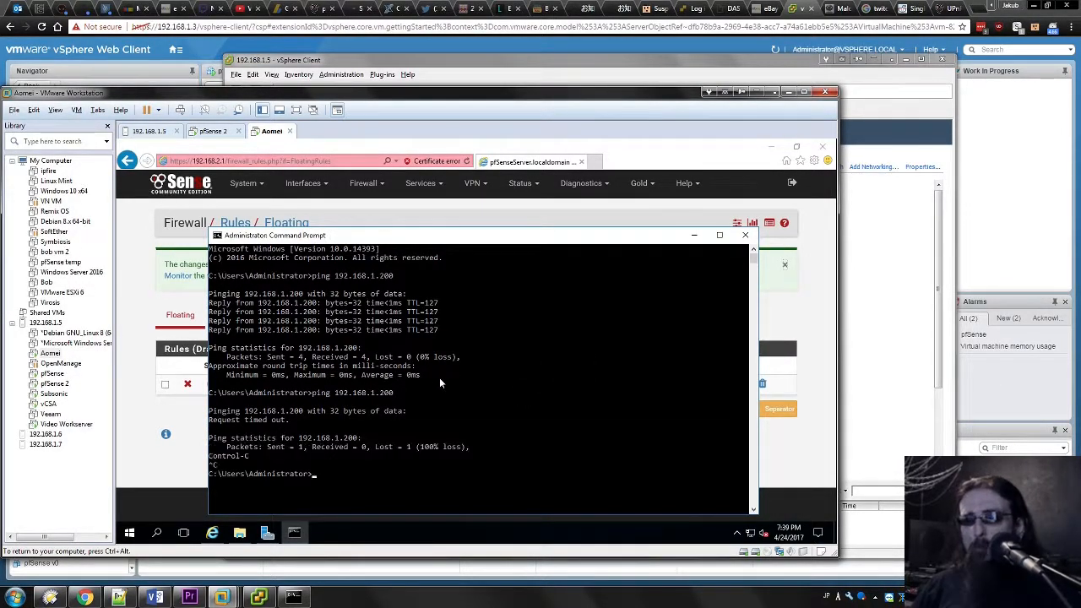
Step: Ping 8.8.8.8 to check internet access, and briefly repeat the ping to 192.168.1.200
{"action": "type", "text": "ping 8.8.8.8"}
{"action": "key", "text": "Return"}
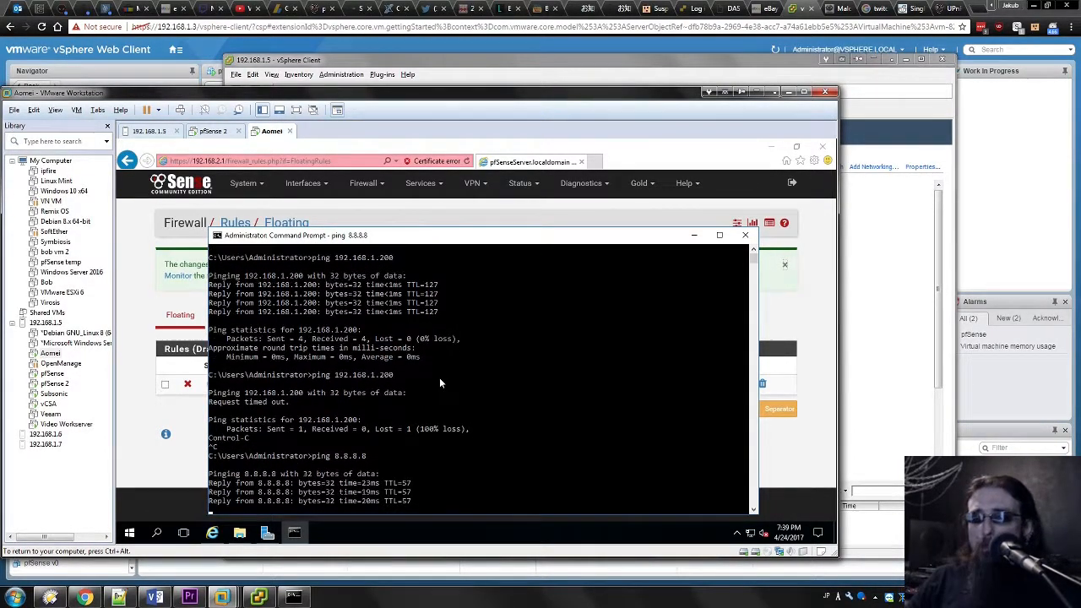
{"action": "key", "text": "Up"}
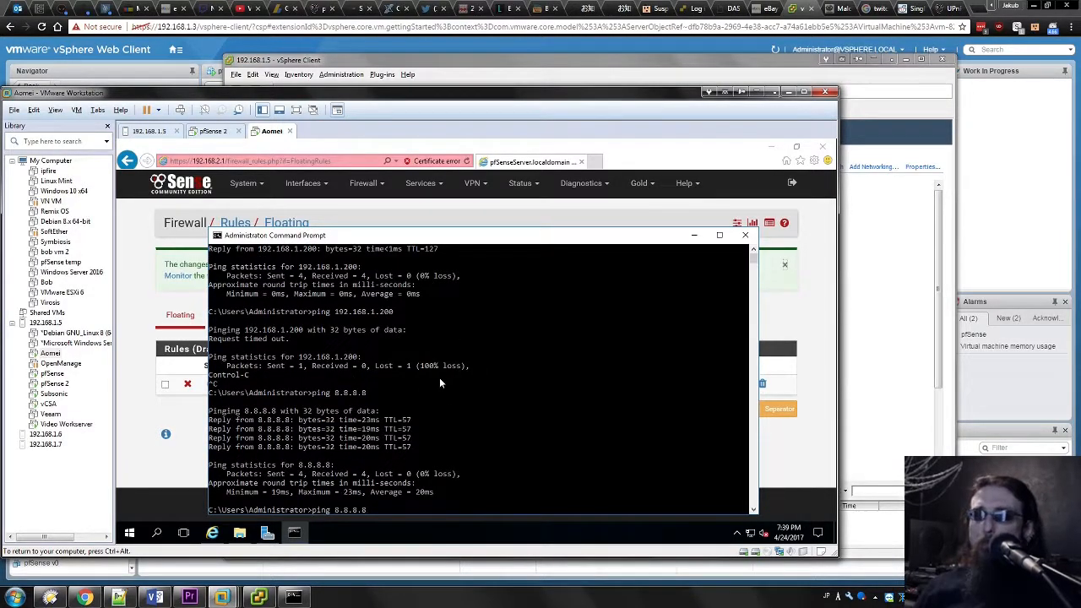
{"action": "key", "text": "Up"}
{"action": "key", "text": "Return"}
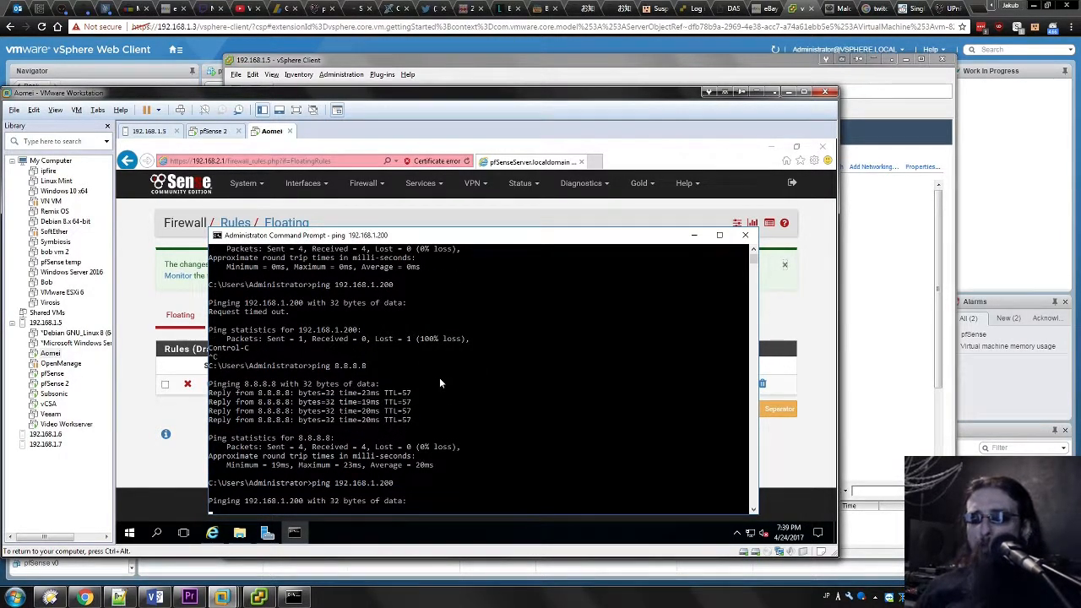
{"action": "key", "text": "ctrl+c"}
Step: Ping 192.168.1.201 to test another host on the blocked network, and return to the floating rules list
{"action": "key", "text": "Up"}
{"action": "key", "text": "BackSpace"}
{"action": "type", "text": "192.168.1.200"}
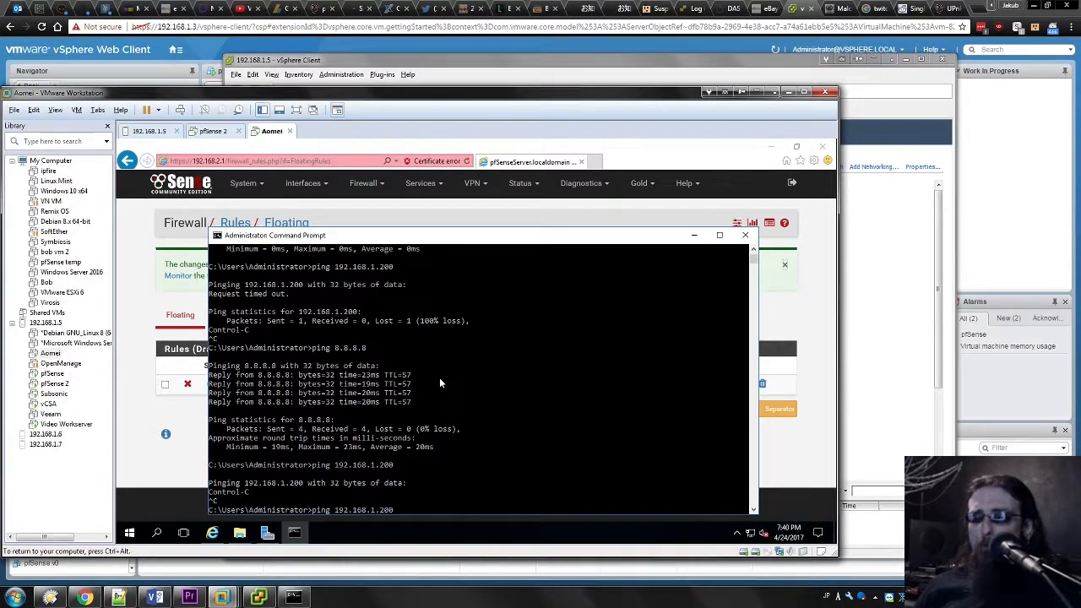
{"action": "key", "text": "Return"}
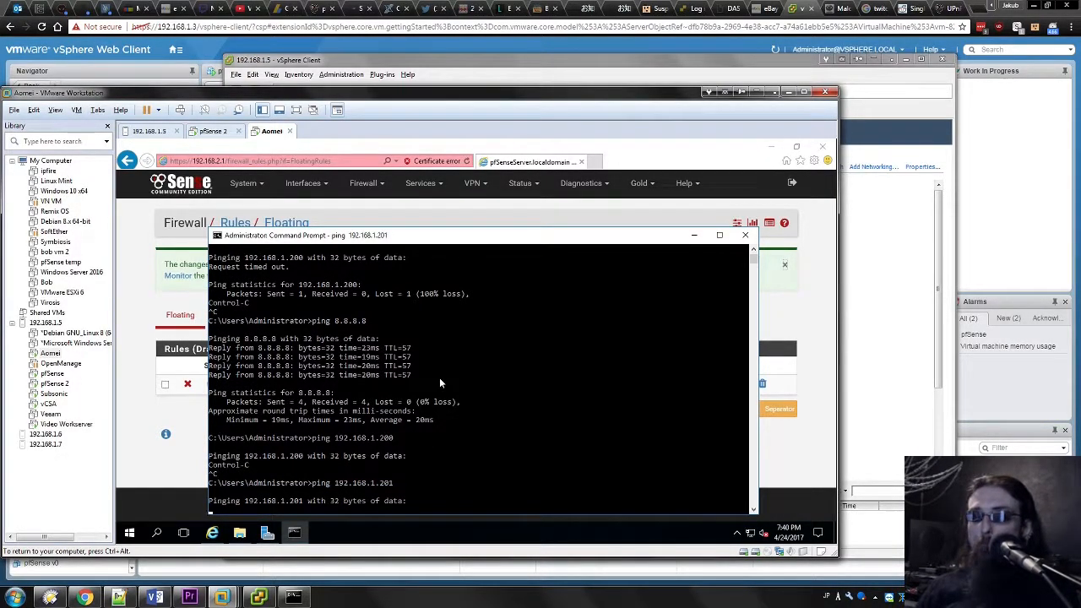
{"action": "left_click", "coordinate": [143, 313]}
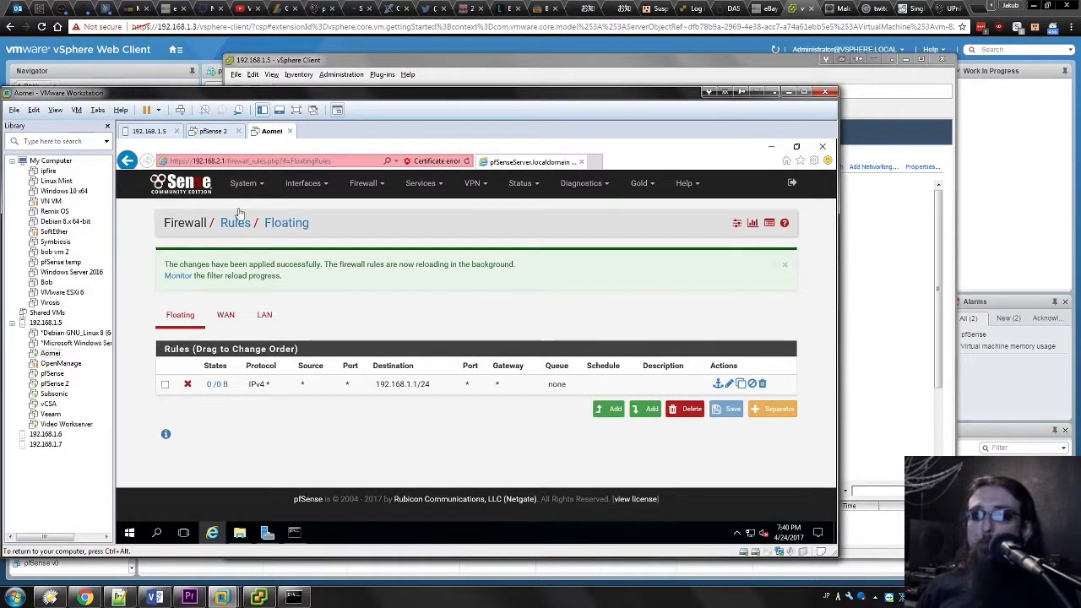
Step: Switch to Chrome and open the dashboard of the main pfSense firewall at 192.168.1.1
{"action": "left_click", "coordinate": [217, 133]}
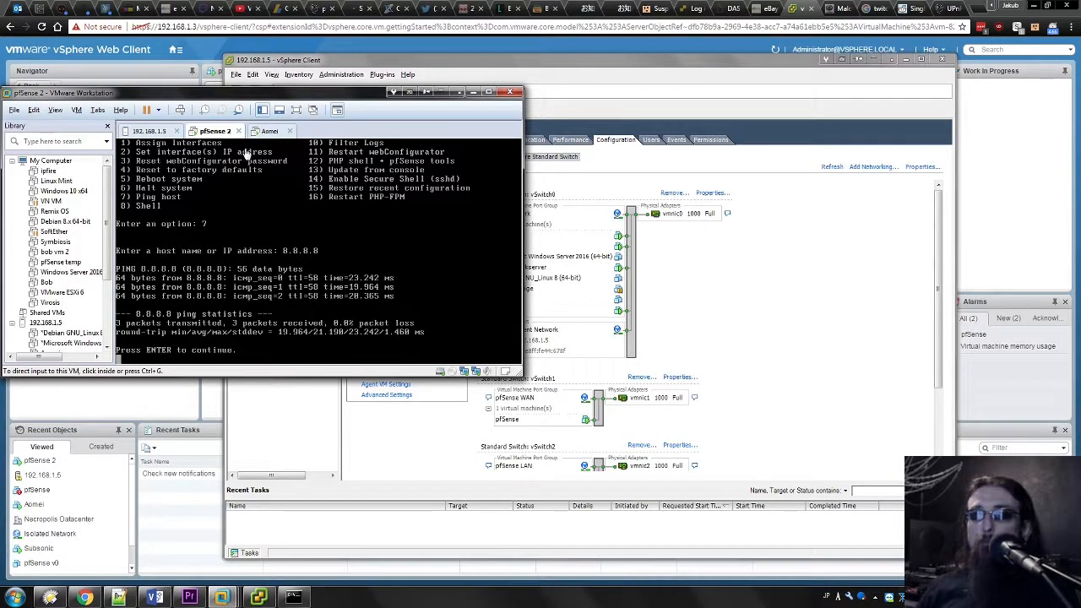
{"action": "left_click", "coordinate": [267, 133]}
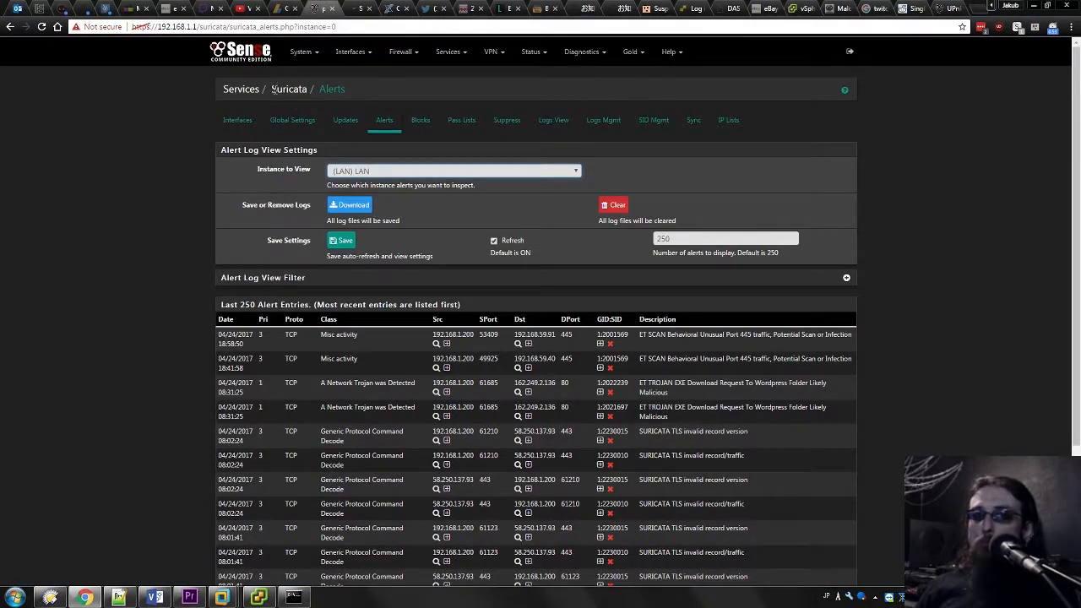
{"action": "scroll", "coordinate": [587, 314], "scroll_direction": "down", "scroll_amount": 2}
{"action": "scroll", "coordinate": [586, 313], "scroll_direction": "up", "scroll_amount": 2}
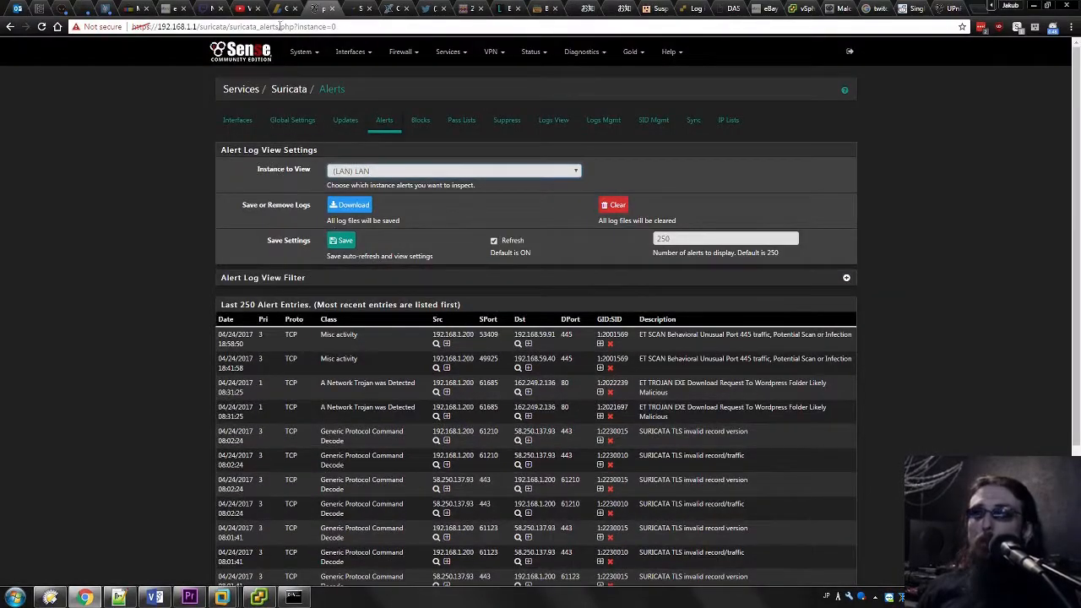
{"action": "left_click", "coordinate": [245, 51]}
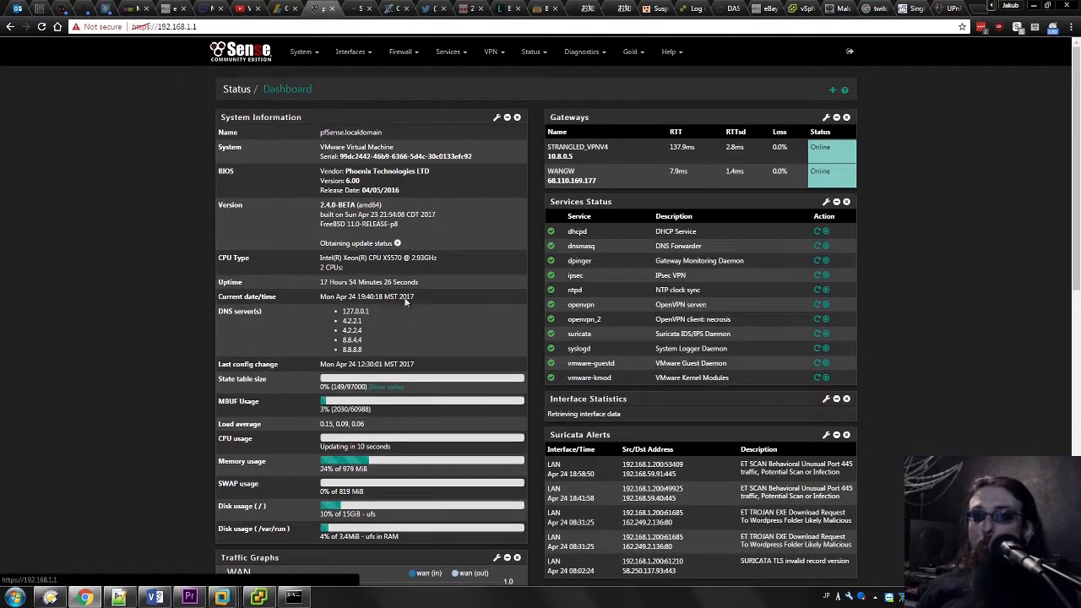
{"action": "scroll", "coordinate": [390, 290], "scroll_direction": "down", "scroll_amount": 4}
{"action": "scroll", "coordinate": [908, 345], "scroll_direction": "up", "scroll_amount": 4}
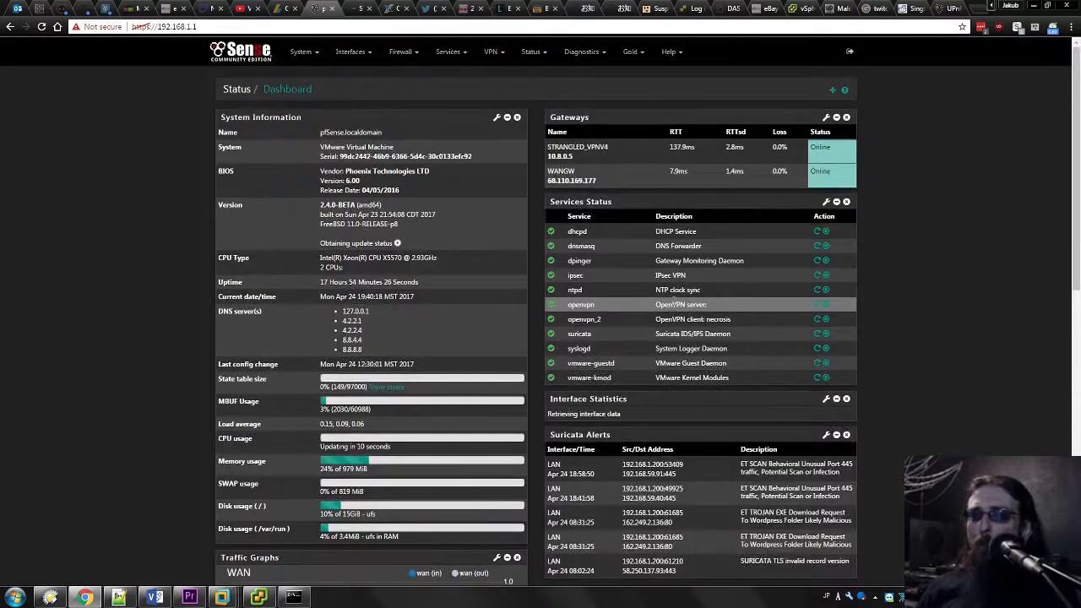
Step: Review the WAN, LAN and floating firewall rules on the main pfSense at 192.168.1.1
{"action": "left_click", "coordinate": [400, 51]}
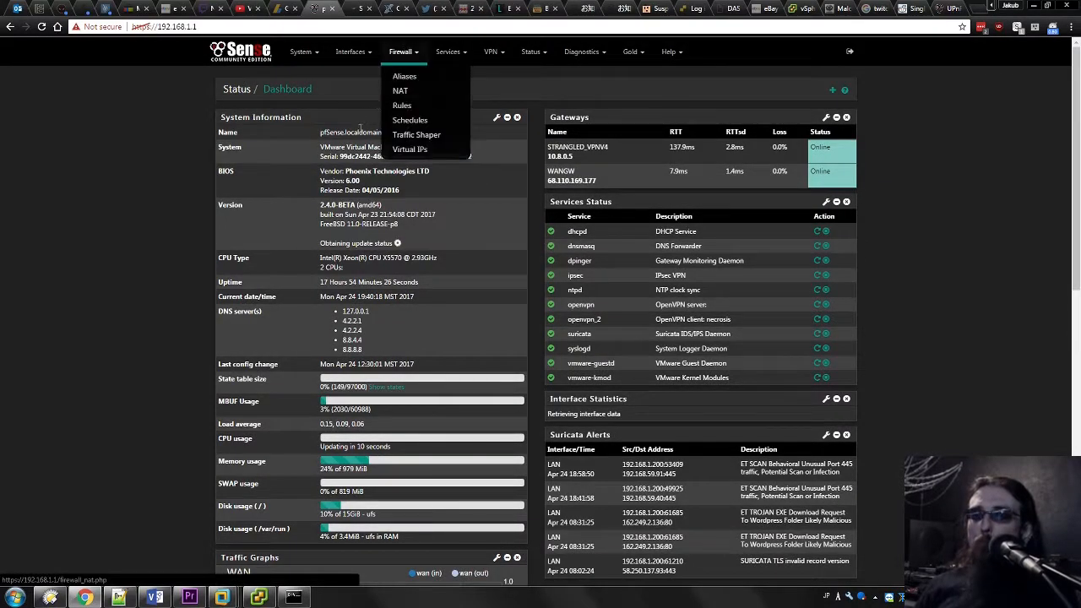
{"action": "left_click", "coordinate": [408, 107]}
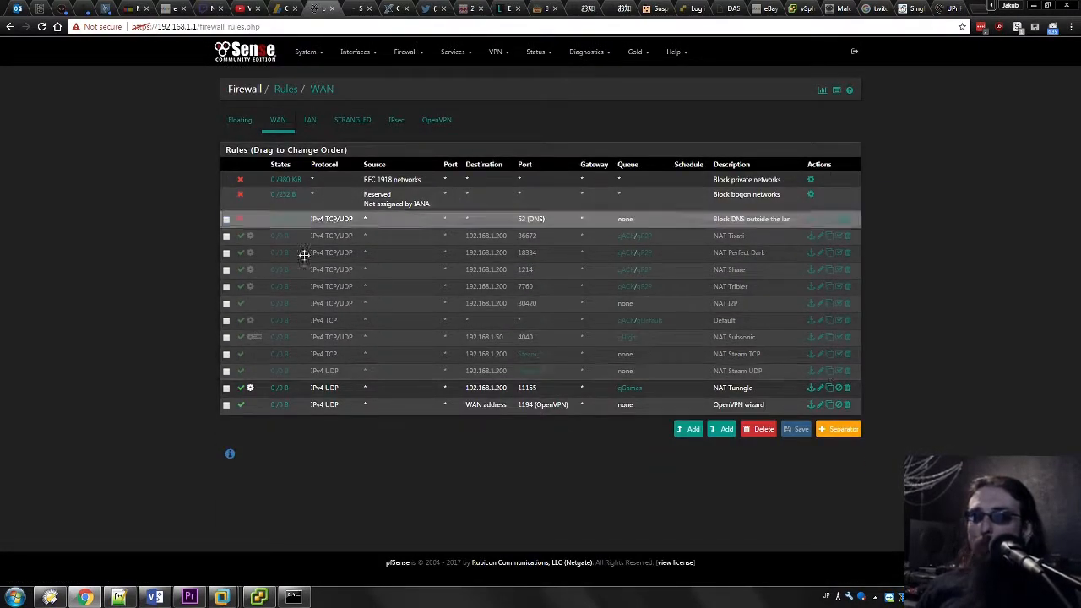
{"action": "left_click", "coordinate": [310, 120]}
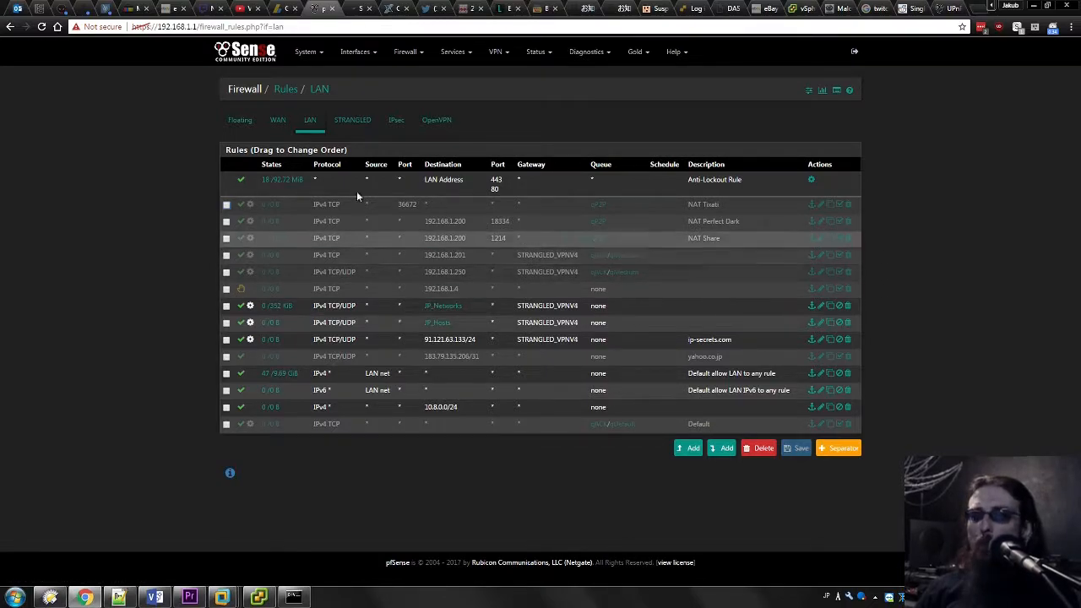
{"action": "left_click", "coordinate": [239, 120]}
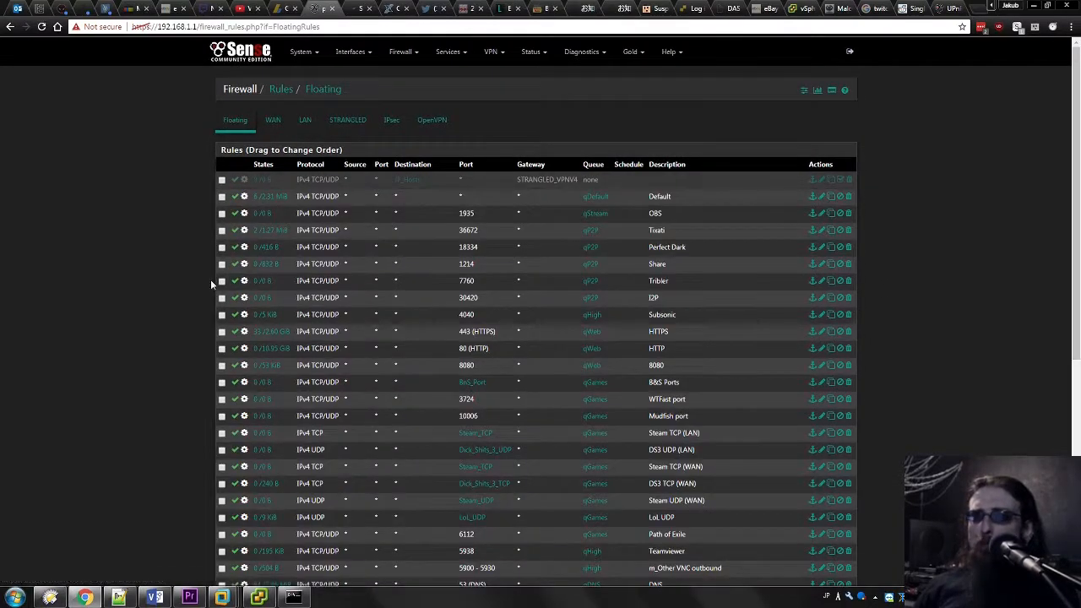
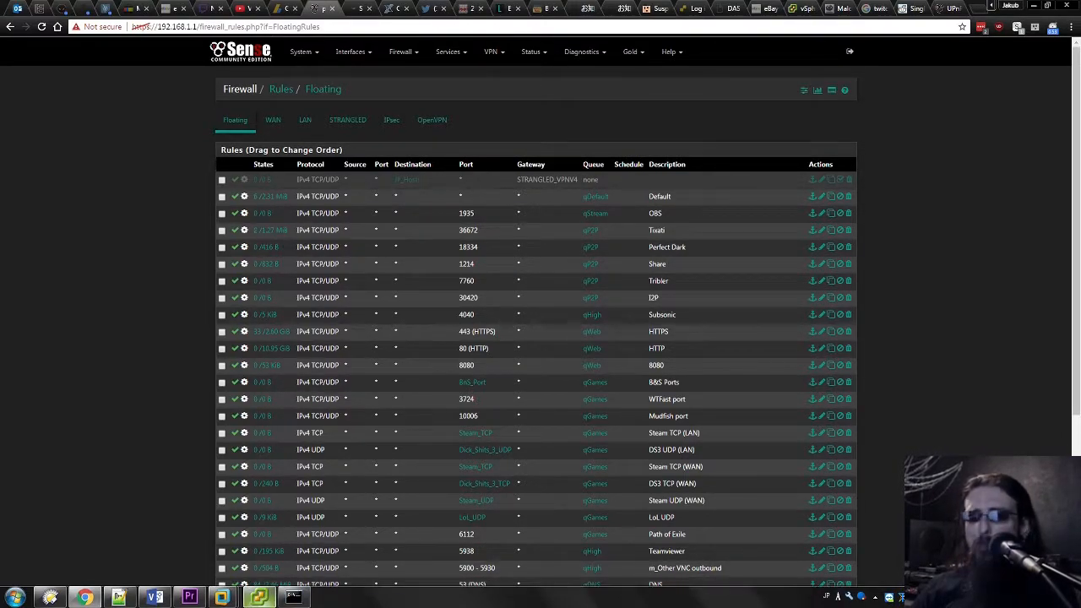
Step: Switch to the vSphere Client and examine the virtual switches, including the Isolated Network on vSwitch3, alongside the floating rules
{"action": "left_click", "coordinate": [259, 597]}
{"action": "scroll", "coordinate": [719, 336], "scroll_direction": "down", "scroll_amount": 3}
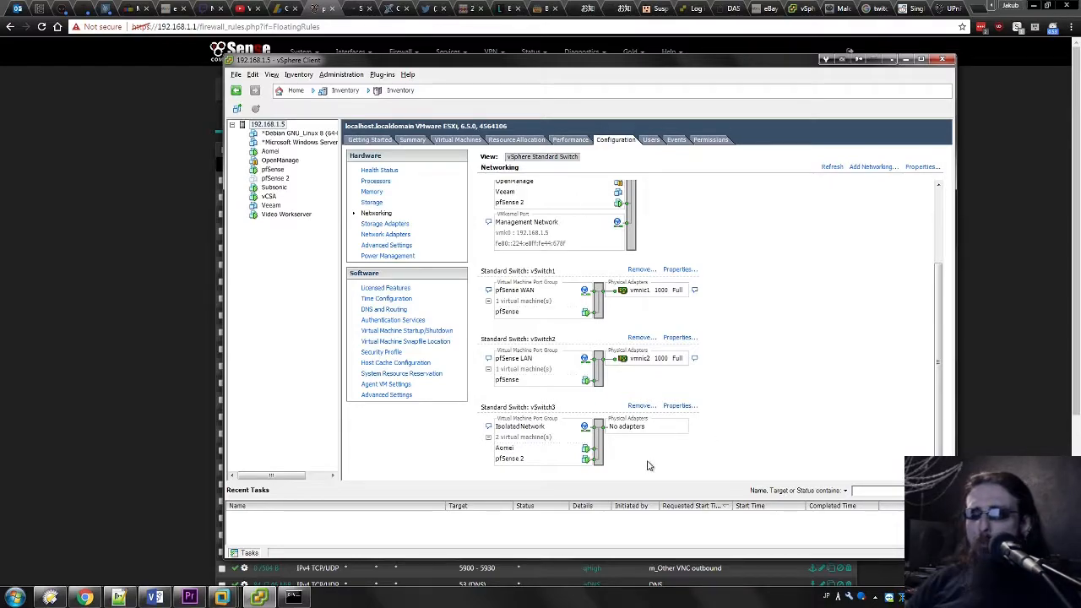
{"action": "left_click", "coordinate": [63, 373]}
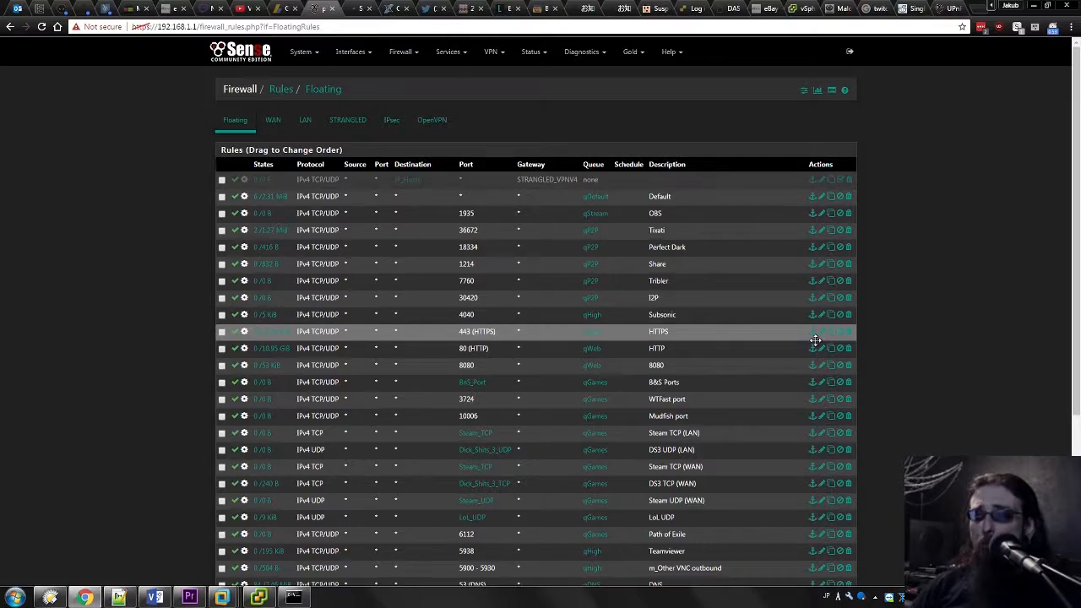
{"action": "left_click", "coordinate": [262, 598]}
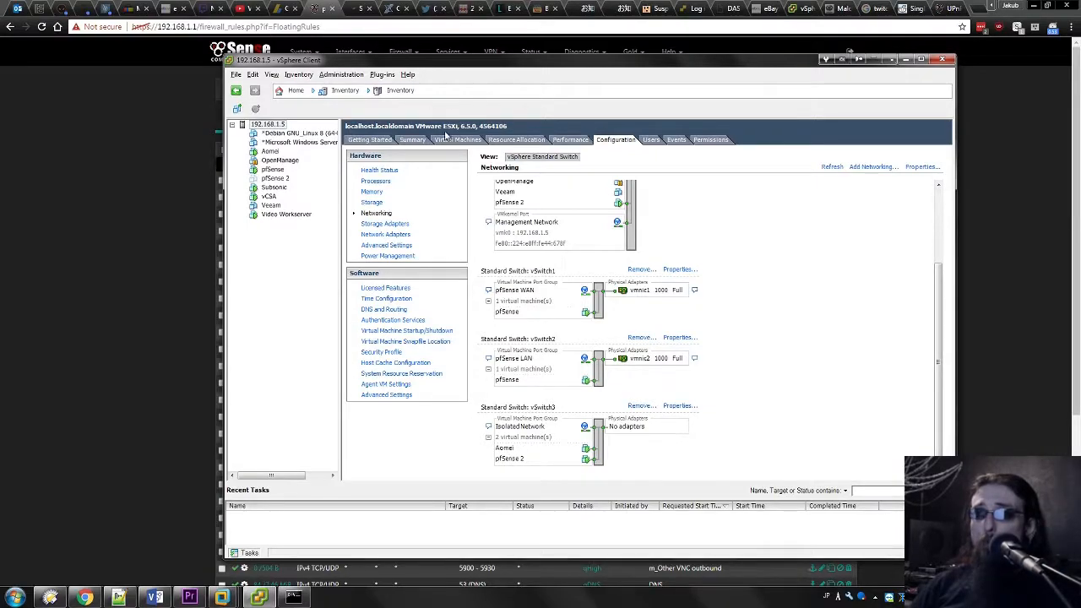
Step: Switch to the Aomei virtual machine in VMware Workstation, glance at Server Manager, and return to the pfSense floating rules
{"action": "mouse_move", "coordinate": [221, 598]}
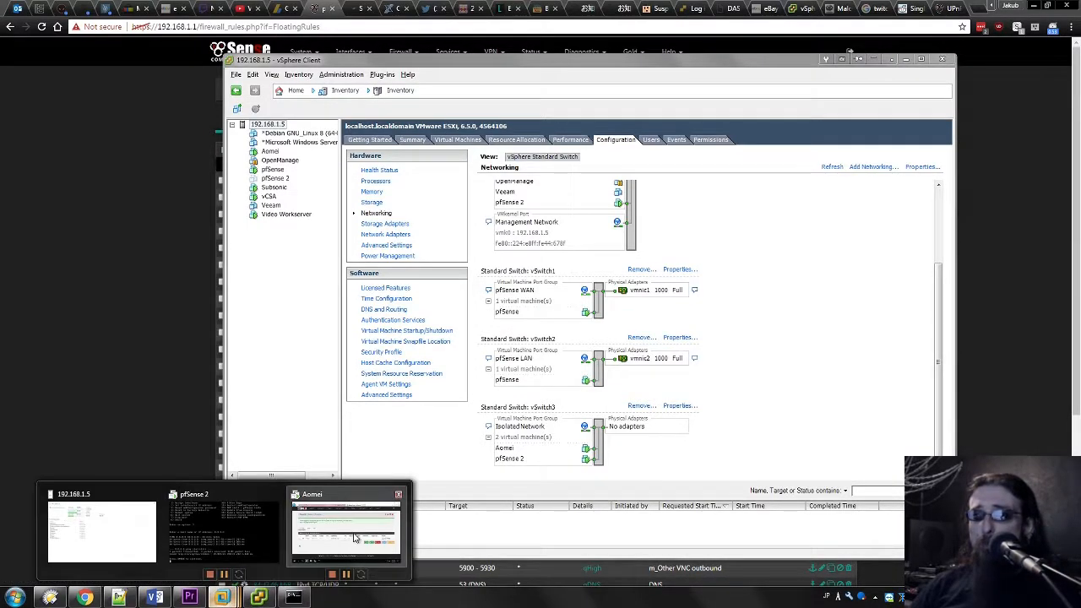
{"action": "left_click", "coordinate": [354, 538]}
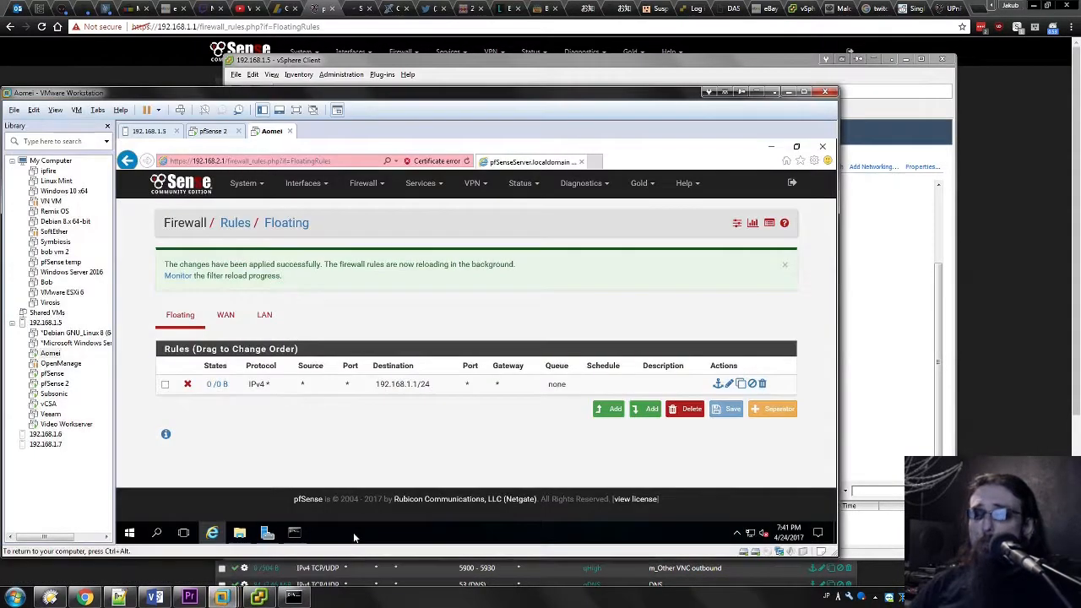
{"action": "left_click", "coordinate": [267, 532]}
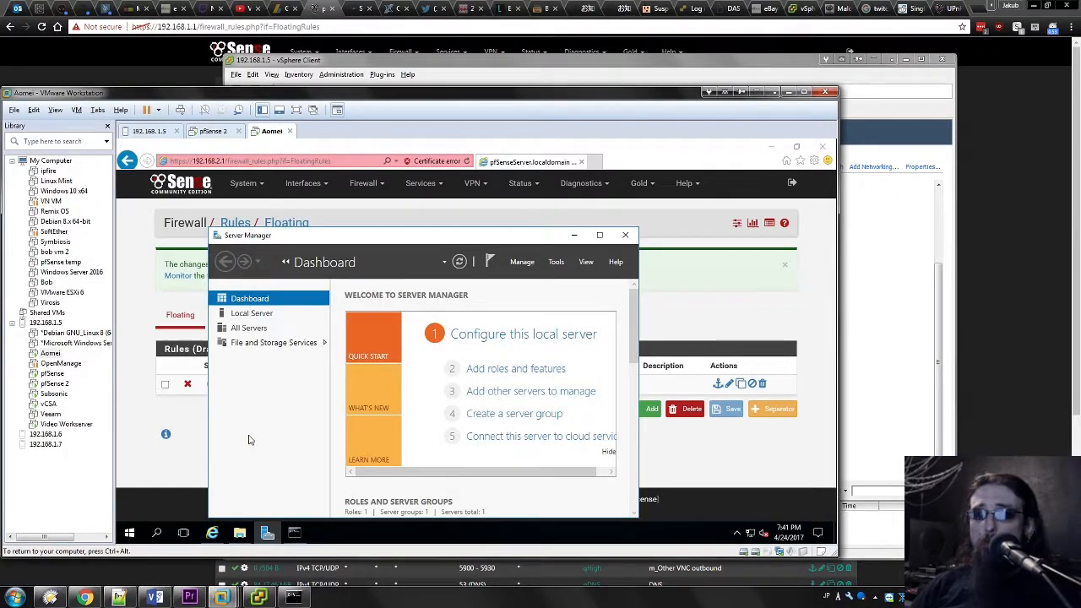
{"action": "left_click_drag", "start_coordinate": [385, 241], "coordinate": [411, 240]}
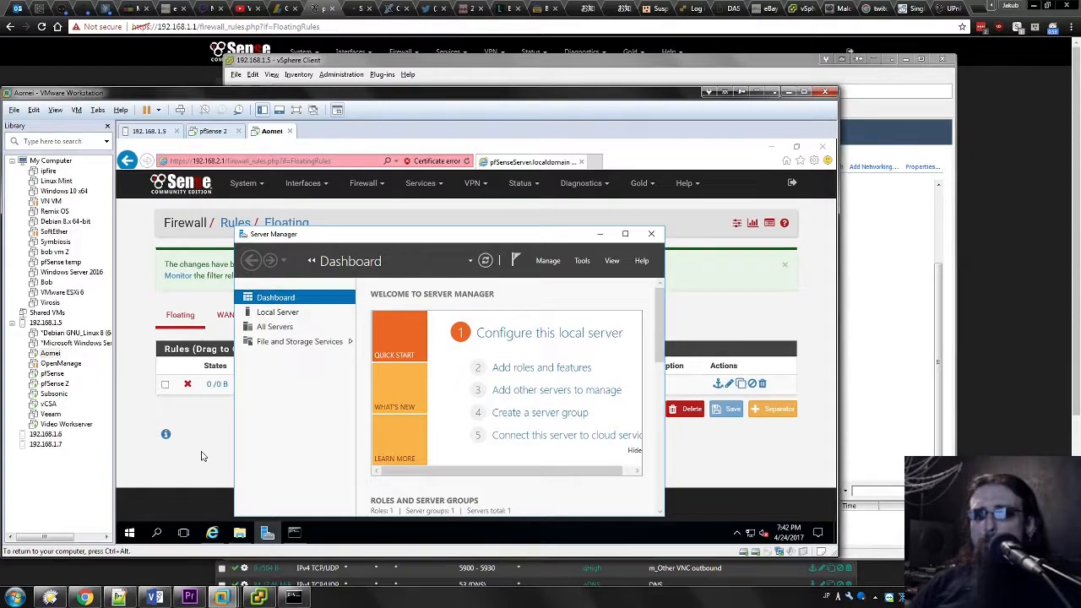
{"action": "left_click", "coordinate": [194, 491]}
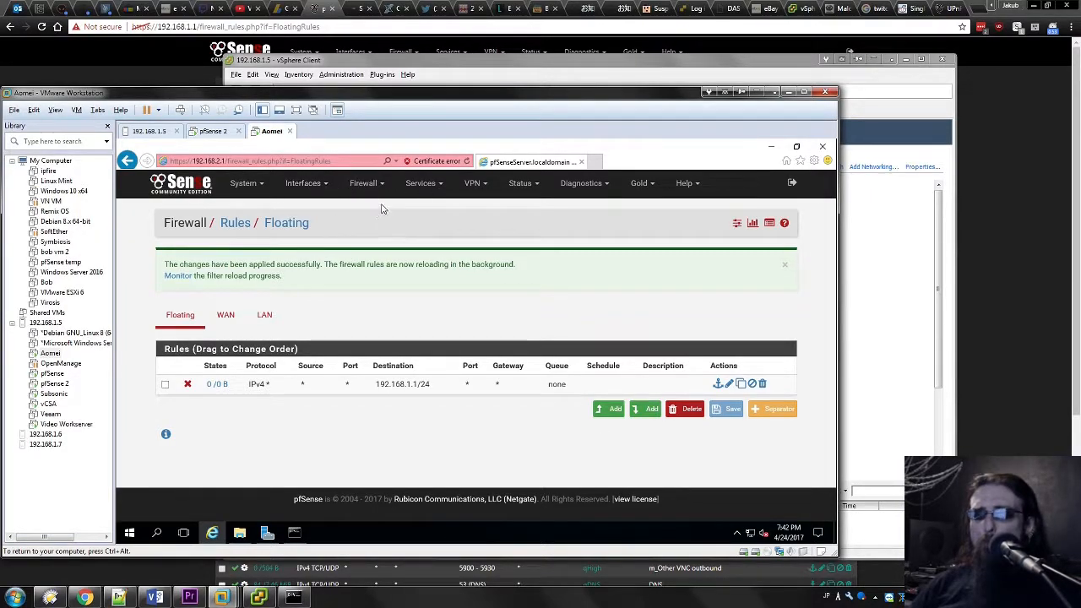
Step: Open the NAT port forward page of the pfSense at 192.168.2.1 and look over its rule columns
{"action": "left_click", "coordinate": [296, 184]}
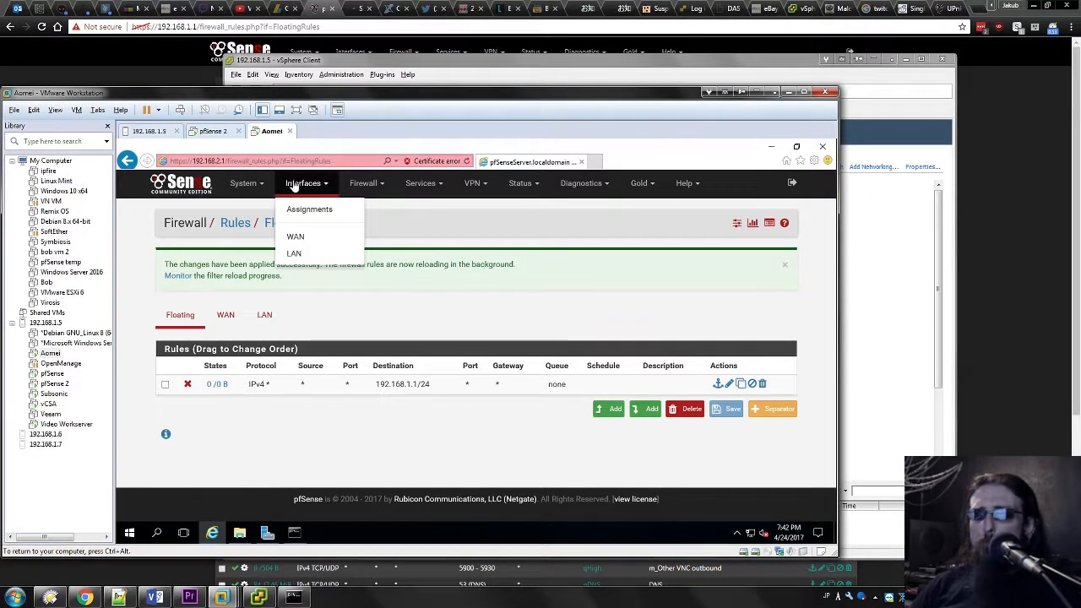
{"action": "left_click", "coordinate": [365, 184]}
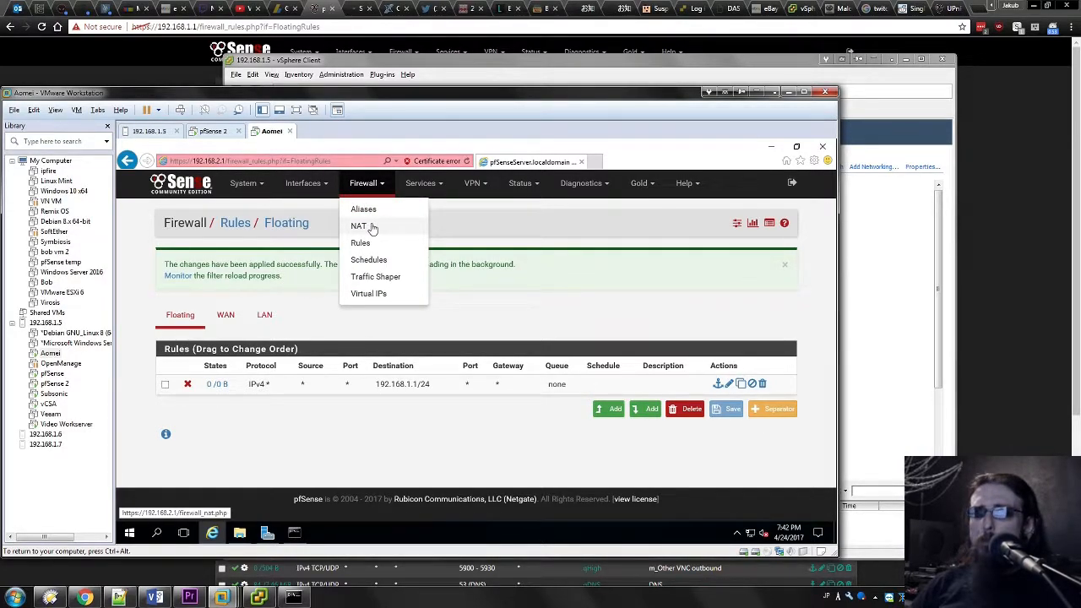
{"action": "left_click", "coordinate": [371, 226]}
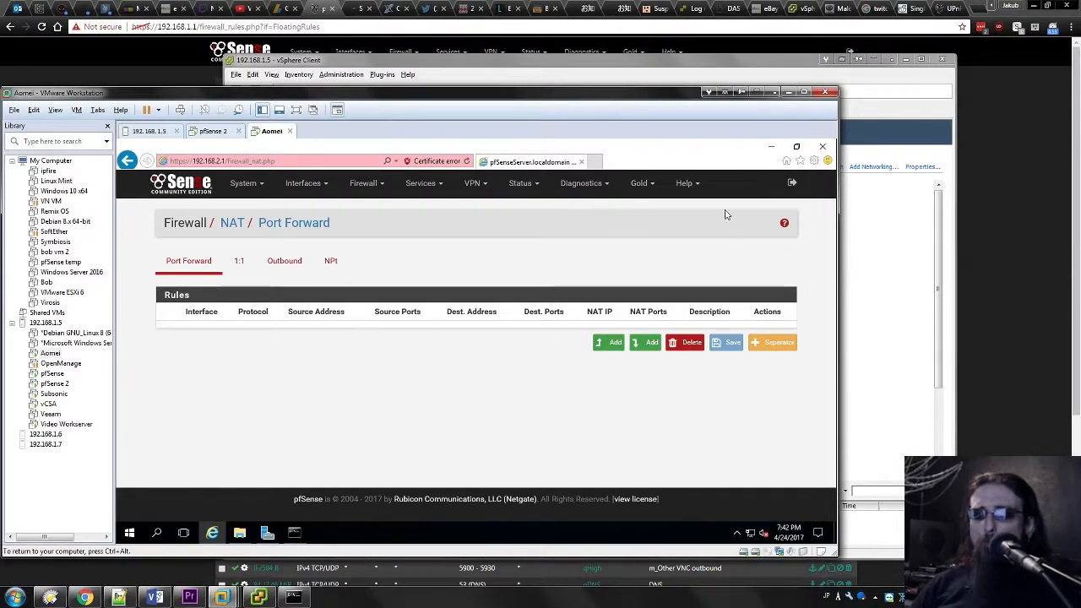
{"action": "left_click", "coordinate": [298, 186]}
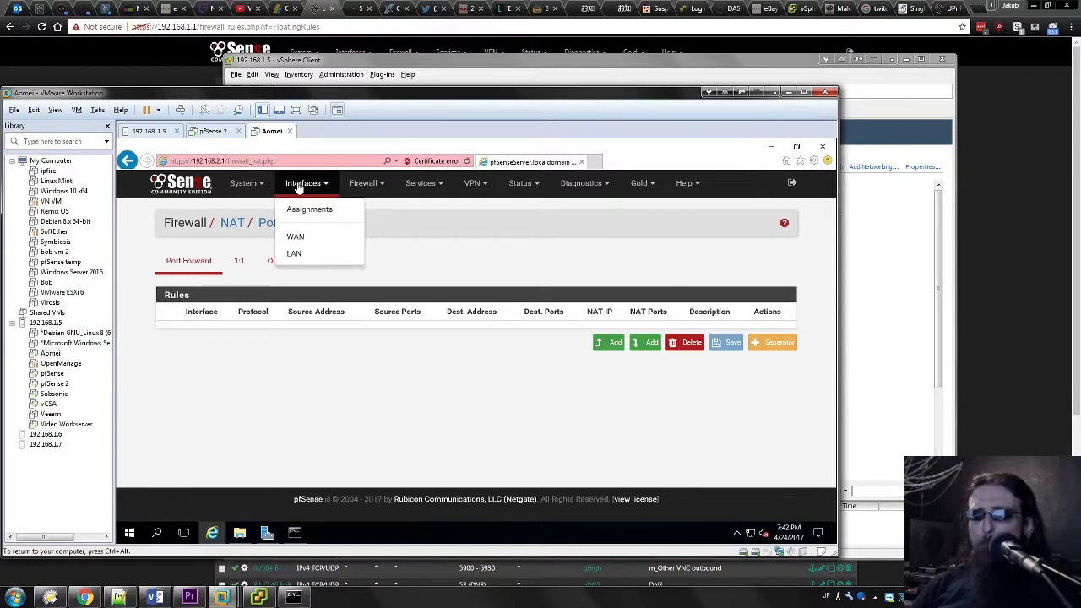
{"action": "left_click", "coordinate": [377, 272]}
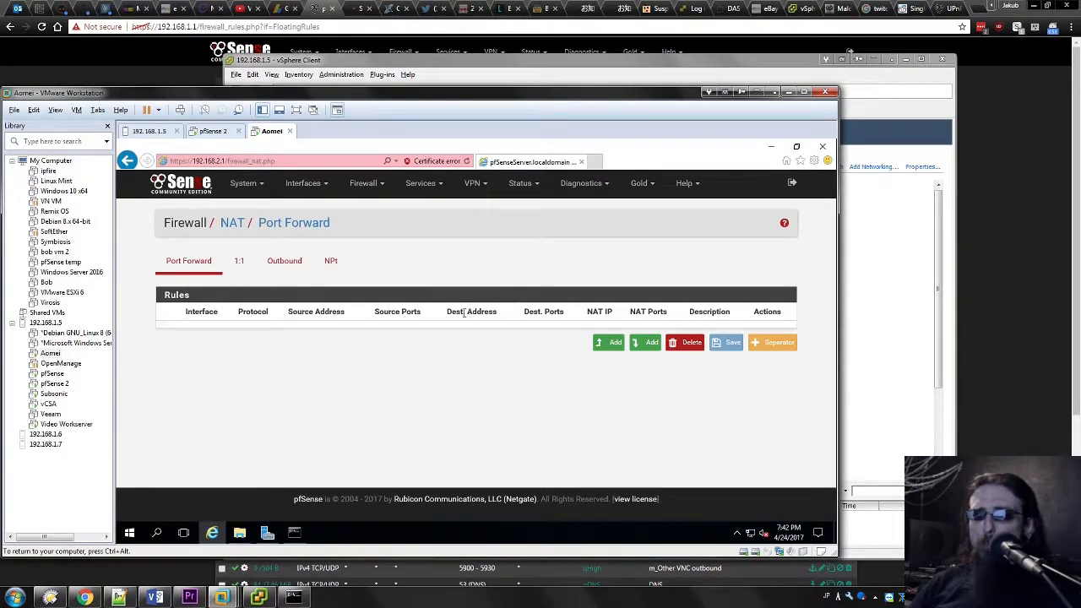
{"action": "left_click_drag", "start_coordinate": [458, 312], "coordinate": [483, 309]}
{"action": "left_click", "coordinate": [483, 355]}
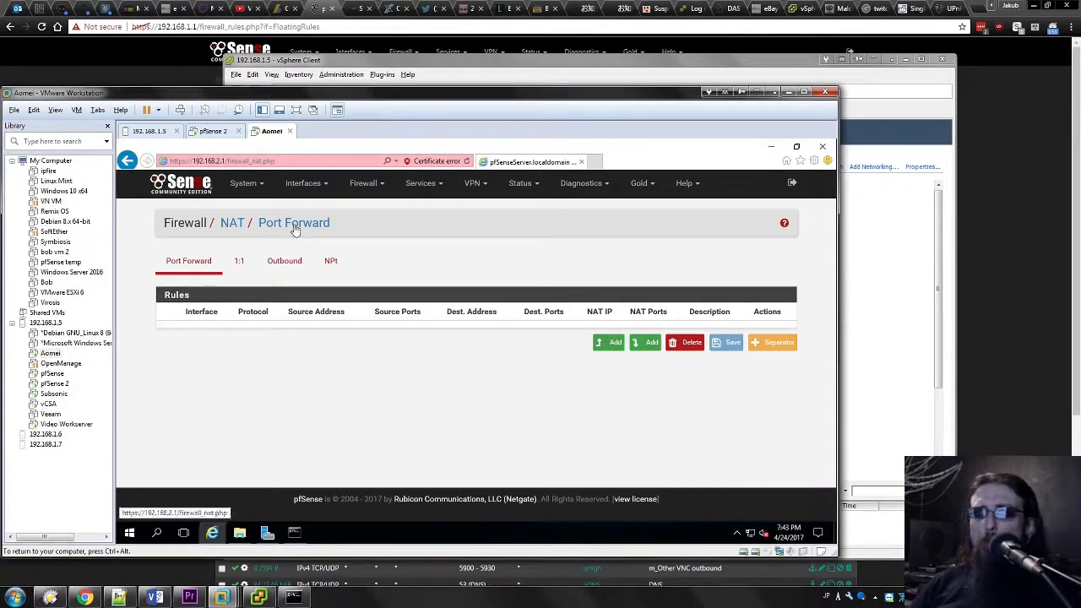
Step: View the pfSense 2 console, and return to the vSphere Client to examine vSwitch1 through vSwitch3
{"action": "left_click", "coordinate": [213, 132]}
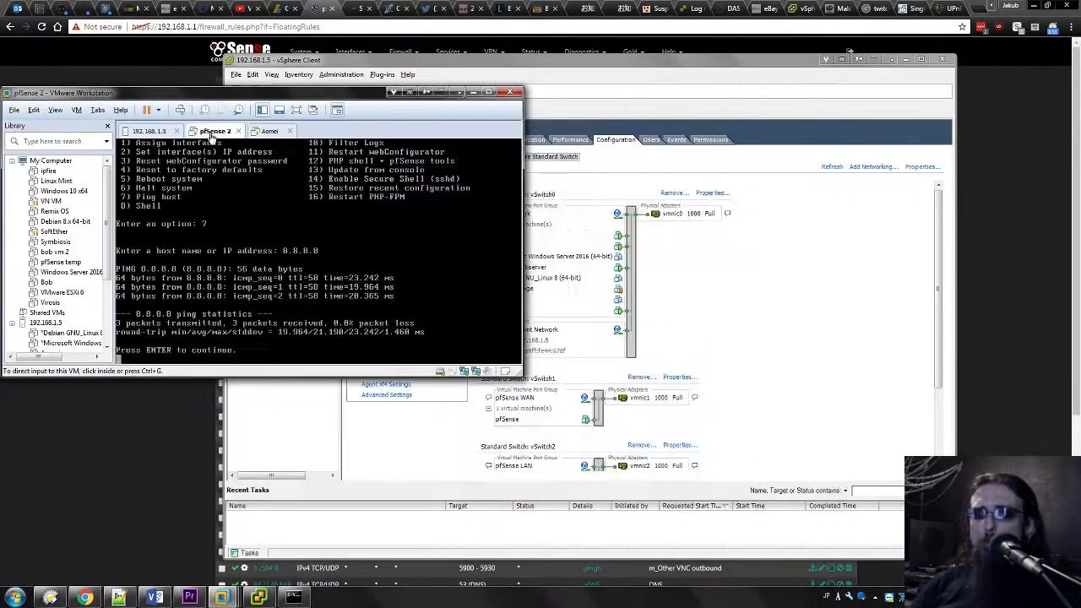
{"action": "left_click", "coordinate": [433, 357]}
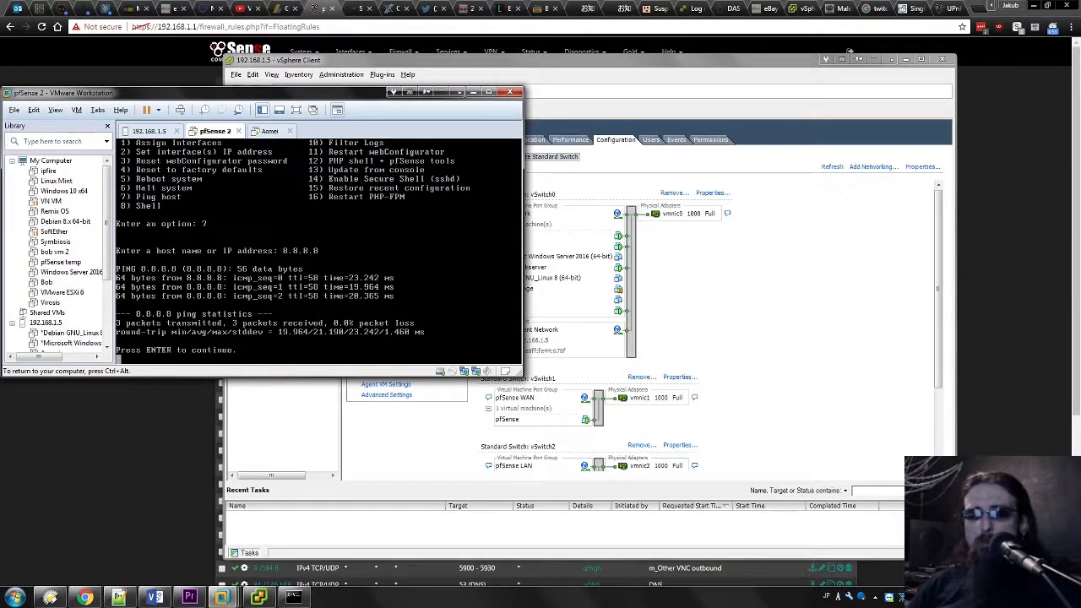
{"action": "key", "text": "ctrl+alt"}
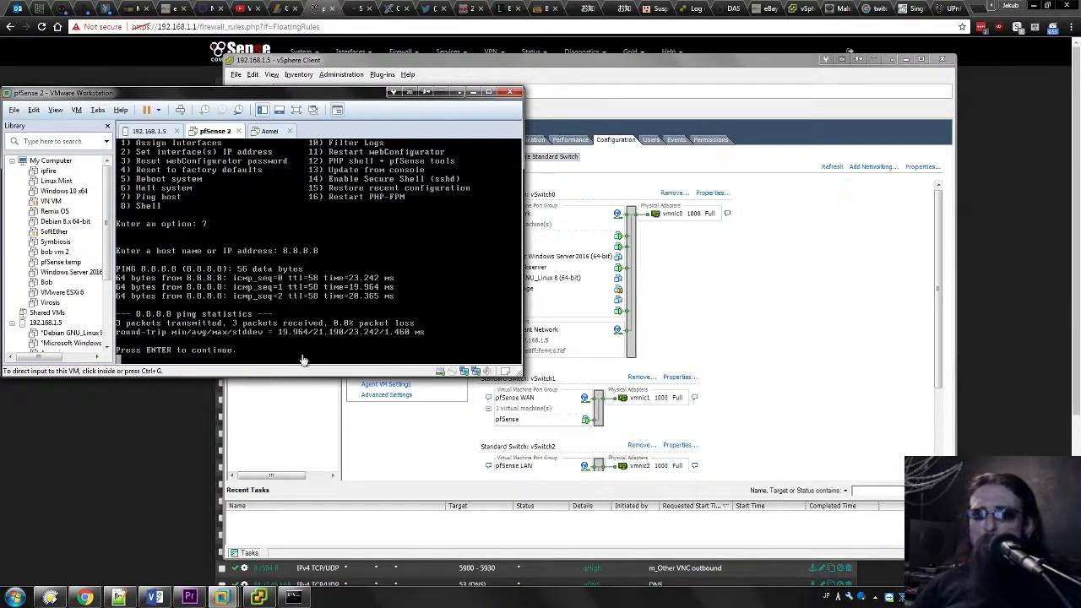
{"action": "left_click", "coordinate": [793, 398]}
{"action": "scroll", "coordinate": [820, 395], "scroll_direction": "down", "scroll_amount": 3}
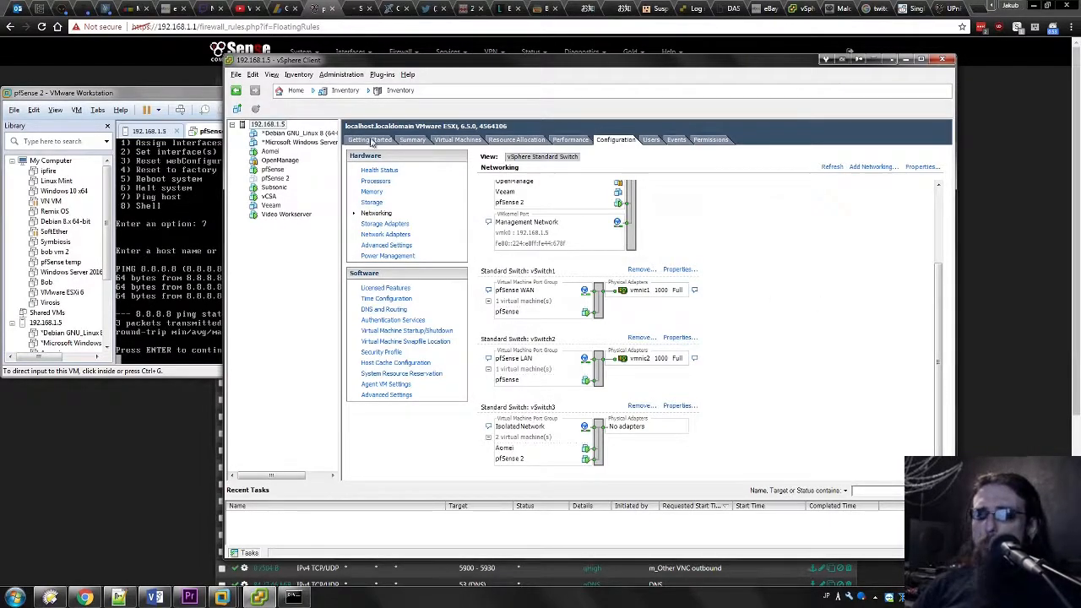